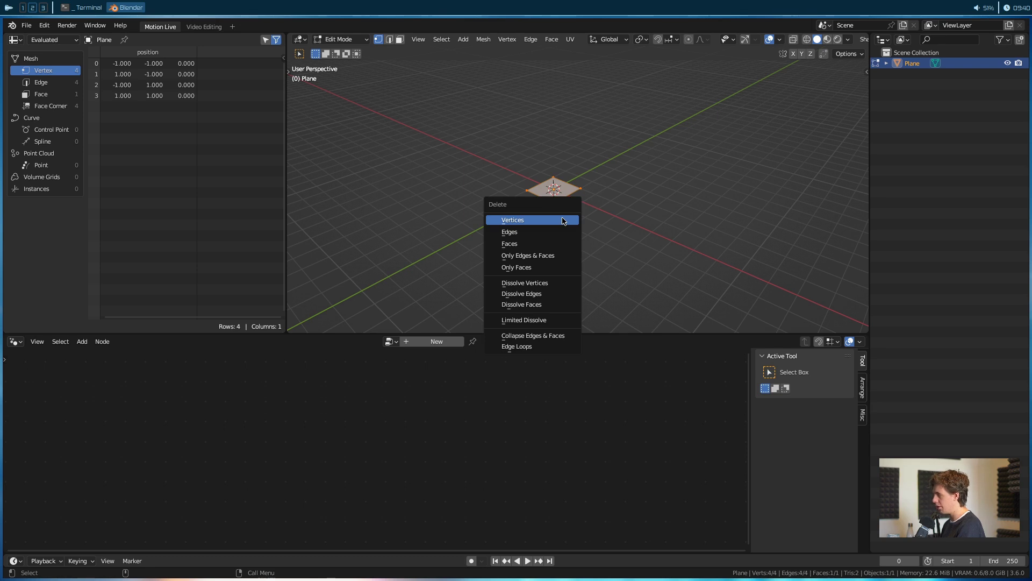
Create a new geometry node tree on the plane object and space out its Group Input and Group Output nodes.
left_click(437, 342)
middle_click_drag(485, 413, 478, 392)
scroll(454, 408, "up", 7)
middle_click_drag(390, 425, 352, 369)
left_click_drag(280, 415, 225, 392)
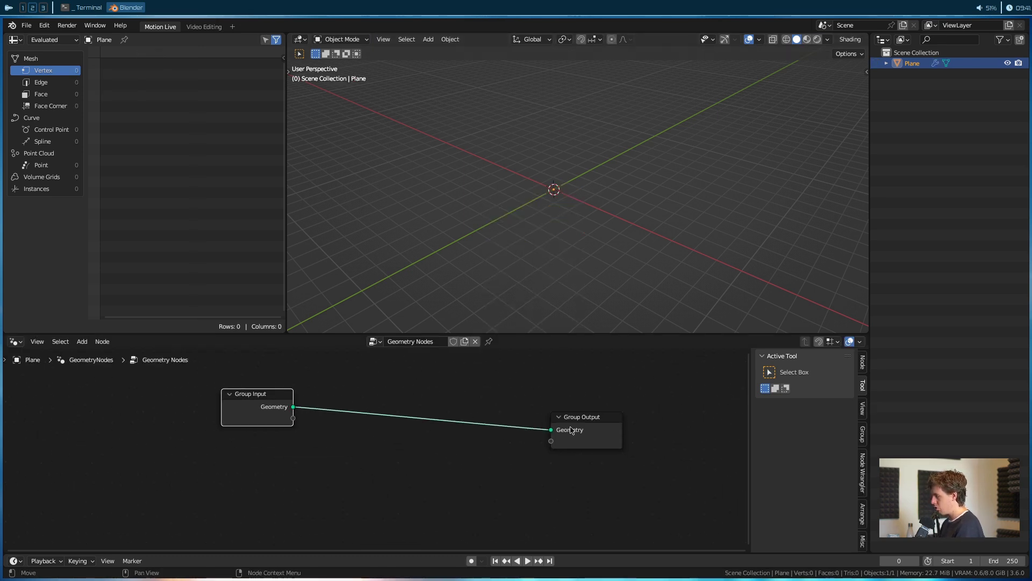
left_click_drag(576, 435, 618, 415)
left_click(550, 445)
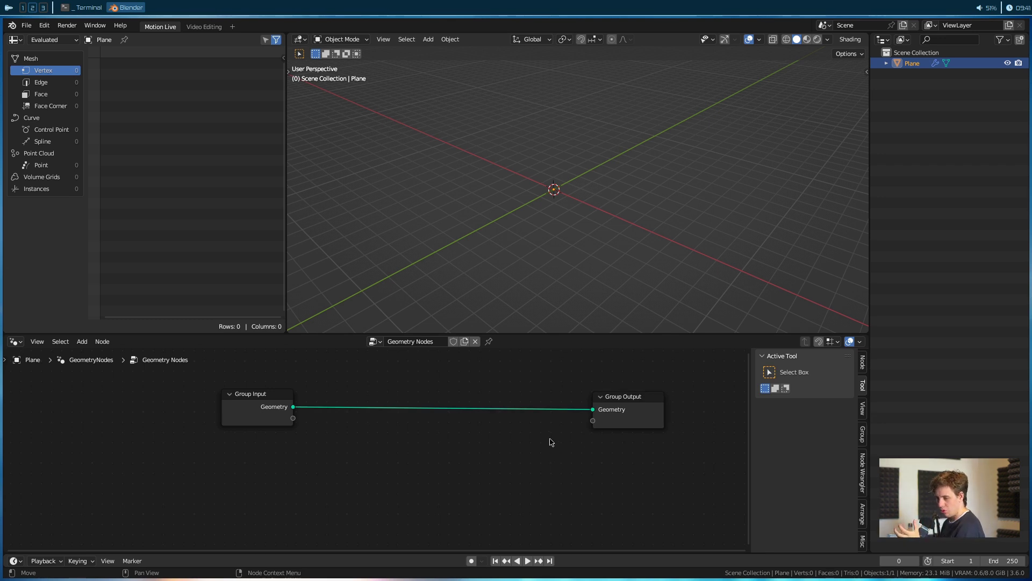
Annotate a rough temple sketch around the world origin: a flat base slab, column positions, one upright column and a roof.
mouse_move(604, 228)
middle_mouse_down()
mouse_move(574, 242)
mouse_move(585, 226)
mouse_move(516, 237)
middle_mouse_up()
key("t")
left_click(302, 192)
mouse_move(611, 256)
left_mouse_down()
mouse_move(435, 226)
mouse_move(522, 180)
left_mouse_up()
mouse_move(633, 207)
left_mouse_down()
mouse_move(644, 214)
mouse_move(604, 261)
mouse_move(440, 248)
left_mouse_up()
left_click_drag(528, 181, 648, 183)
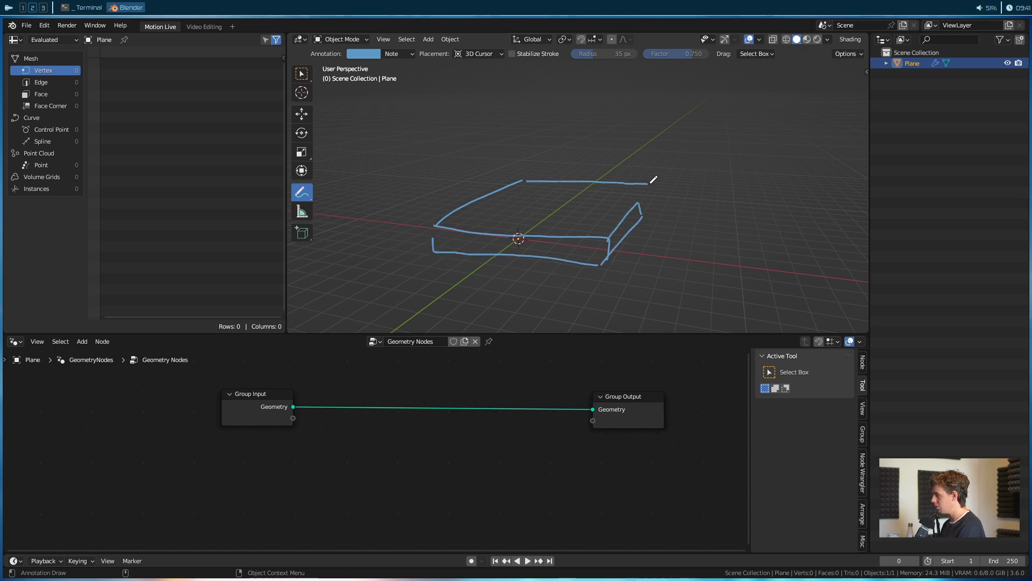
left_click_drag(461, 216, 465, 215)
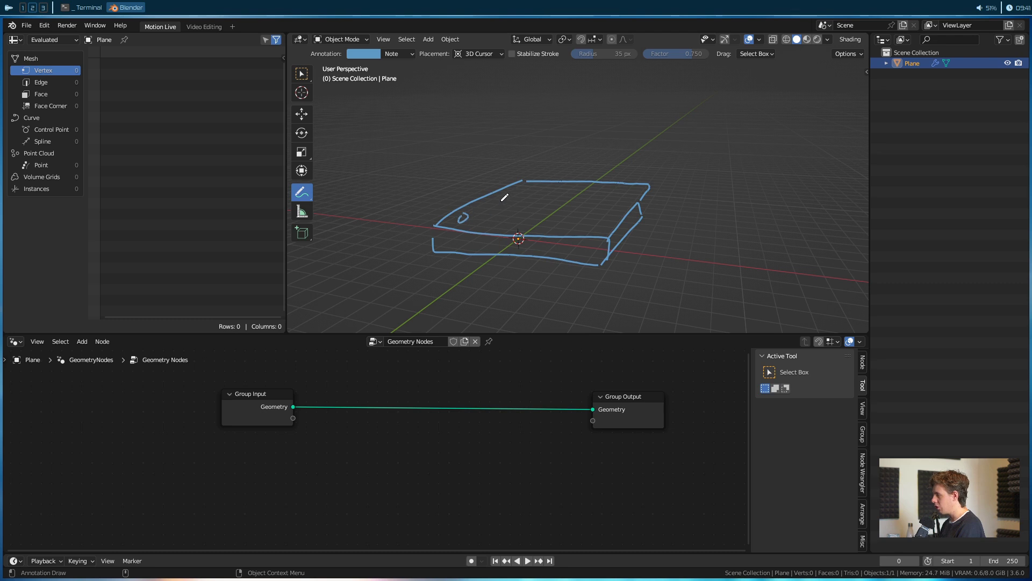
left_click_drag(619, 210, 608, 224)
left_click_drag(454, 183, 455, 219)
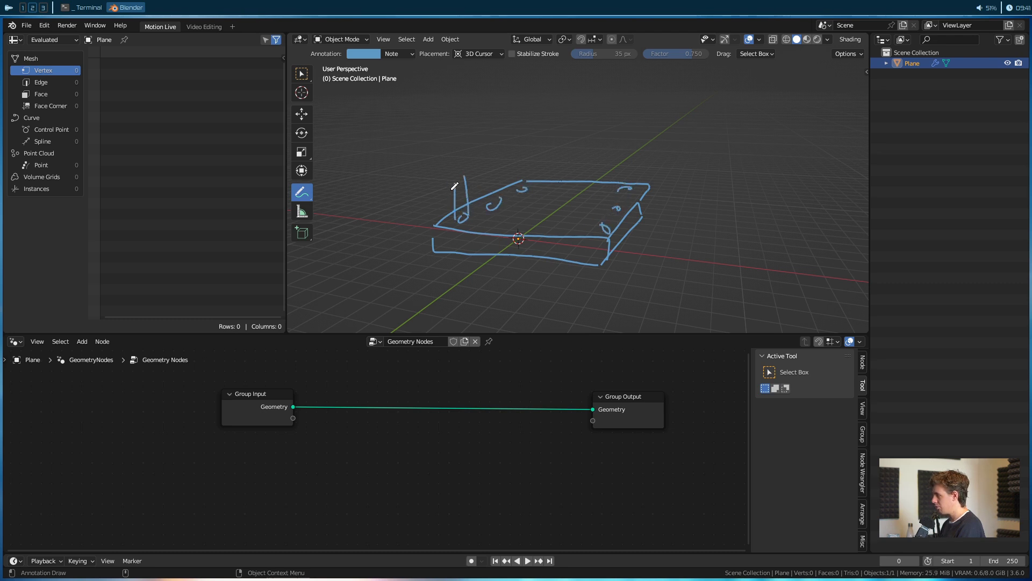
mouse_move(436, 172)
left_mouse_down()
mouse_move(458, 185)
mouse_move(640, 186)
mouse_move(648, 156)
mouse_move(439, 173)
mouse_move(519, 115)
mouse_move(719, 144)
mouse_move(657, 180)
left_mouse_up()
left_click_drag(540, 114, 724, 136)
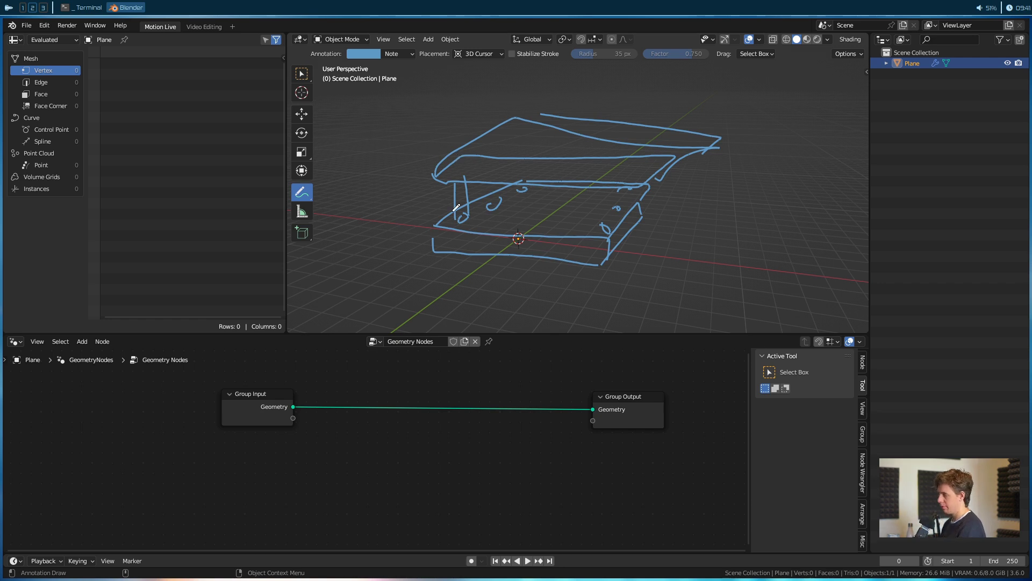
Delete the temple sketch annotations from the 3D view and hide the toolbar and sidebar again.
left_click(302, 74)
middle_click_drag(533, 190, 493, 195)
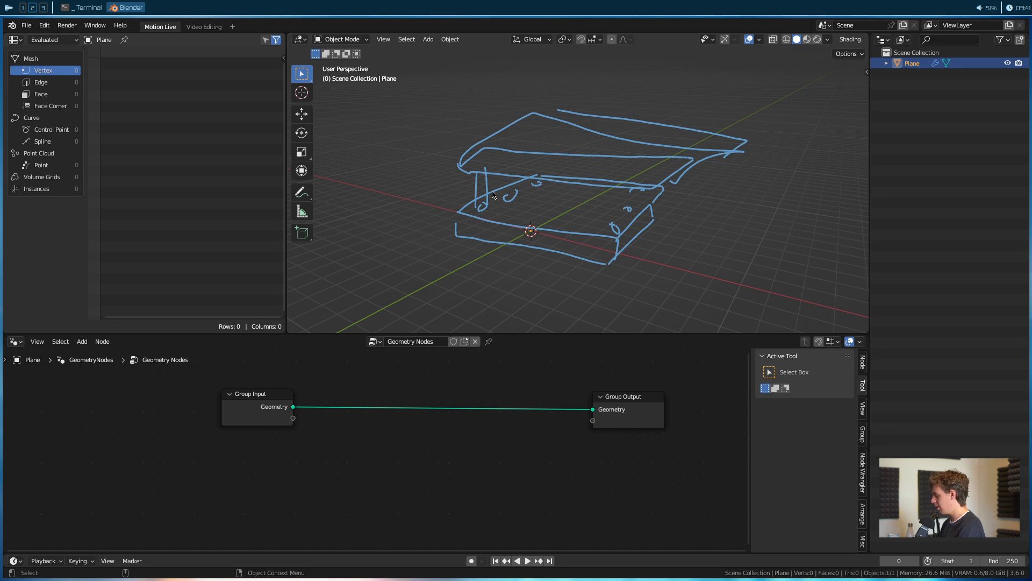
key("n")
left_click(862, 119)
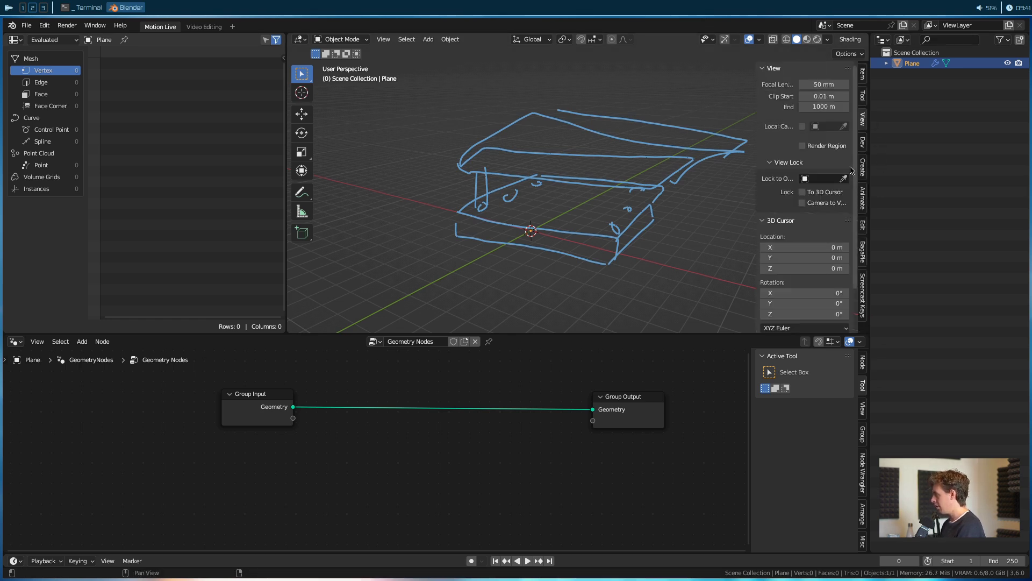
scroll(839, 215, "down", 3)
left_click(804, 312)
scroll(805, 307, "down", 1)
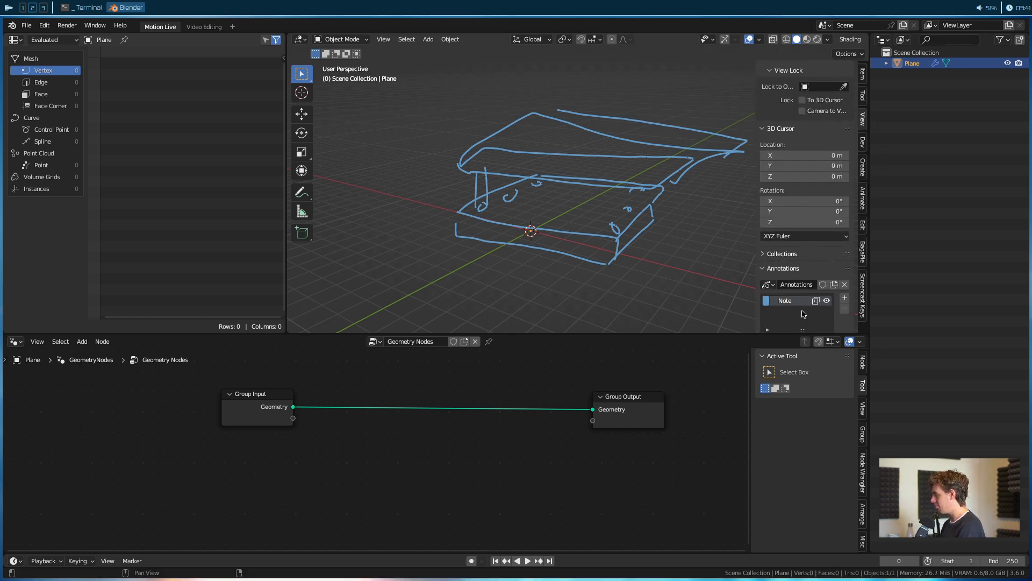
left_click(844, 290)
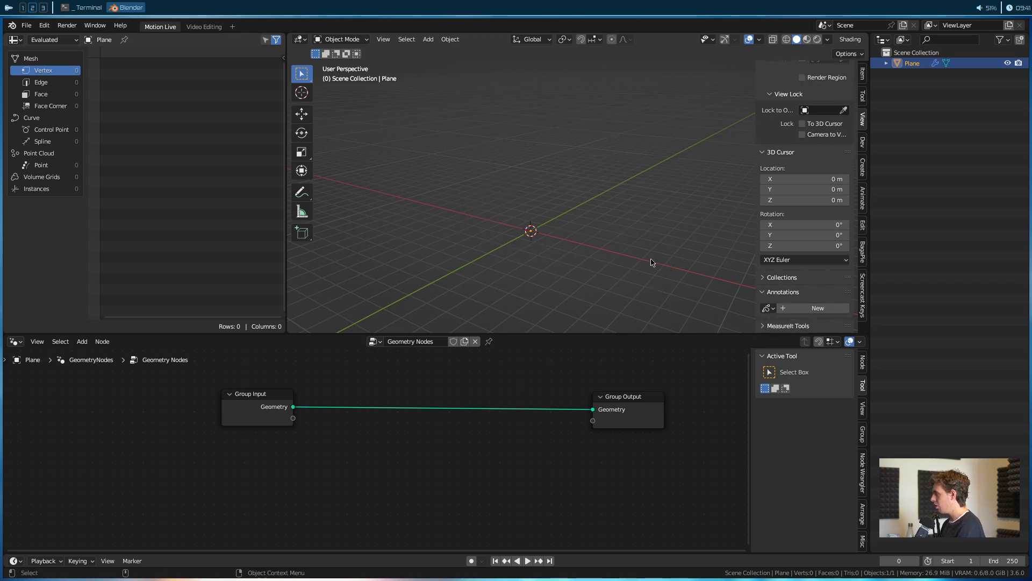
key("n")
key("n")
key("n")
key("t")
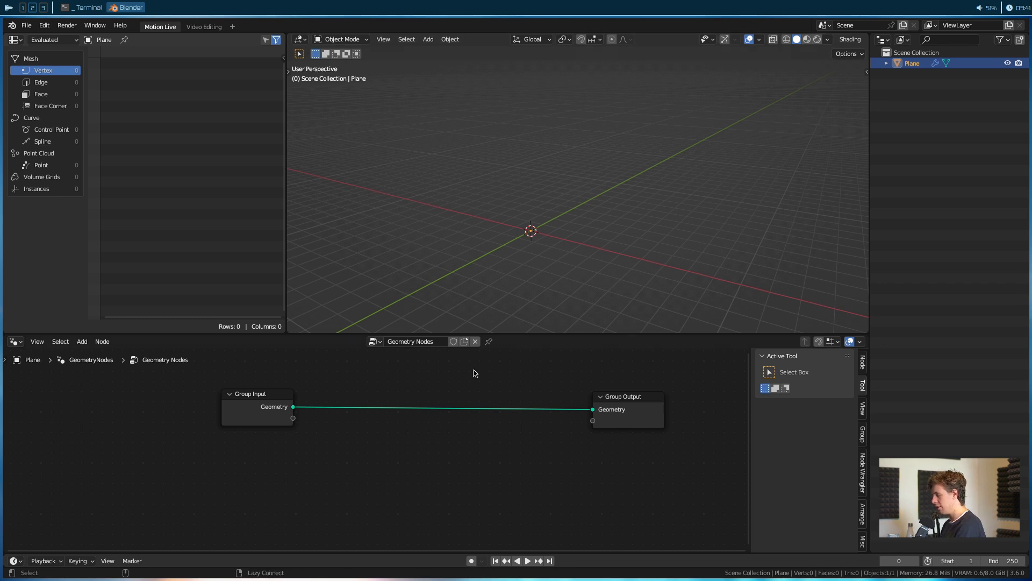
Move the Group Input and Group Output nodes farther apart to make room between them.
left_click_drag(246, 424, 102, 418)
left_click_drag(633, 423, 670, 418)
middle_click_drag(262, 449, 343, 451)
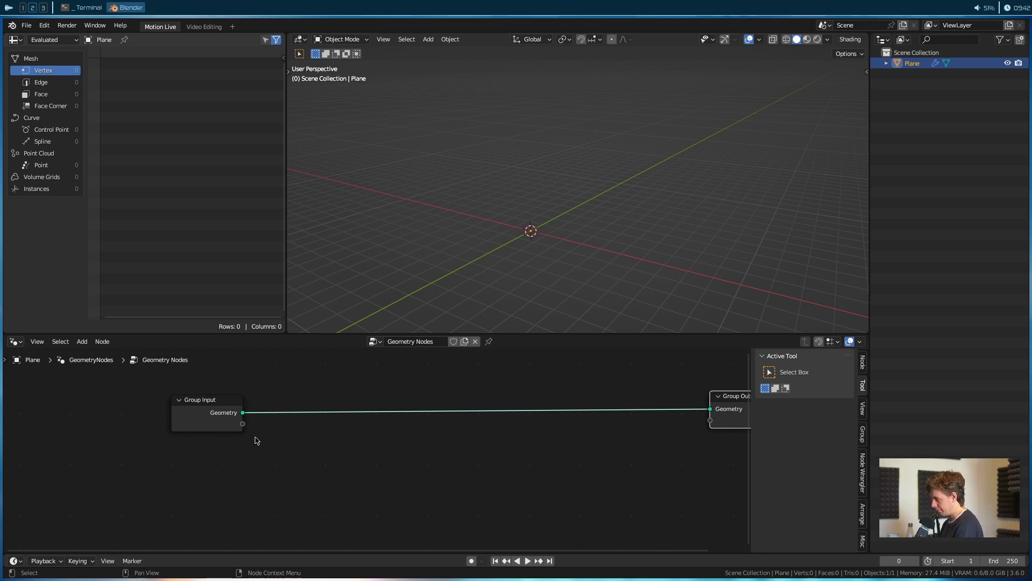
left_click_drag(216, 412, 207, 405)
Add a cube mesh to the scene, keeping its default name.
key("shift+a")
mouse_move(462, 243)
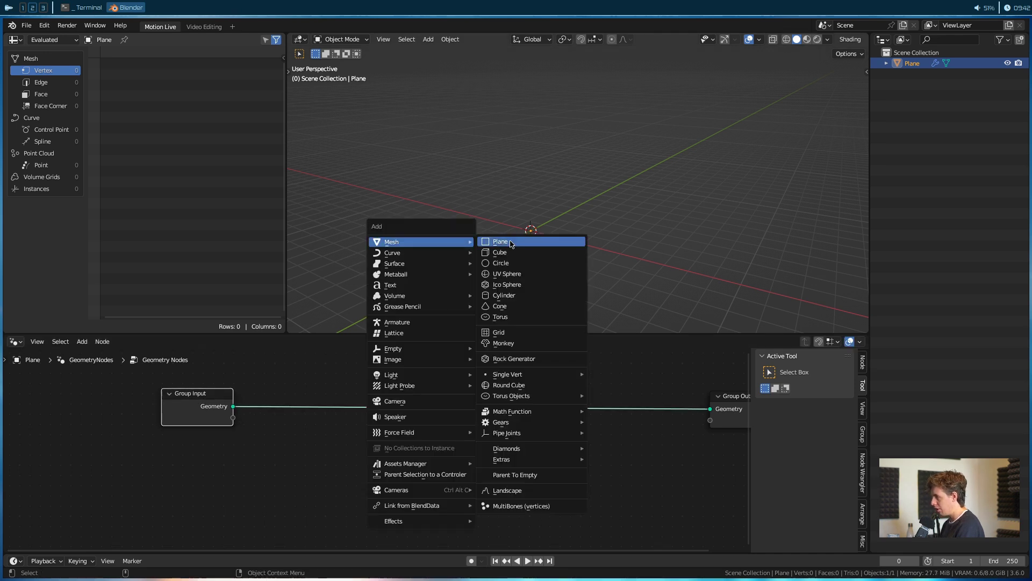
left_click(500, 253)
double_click(913, 63)
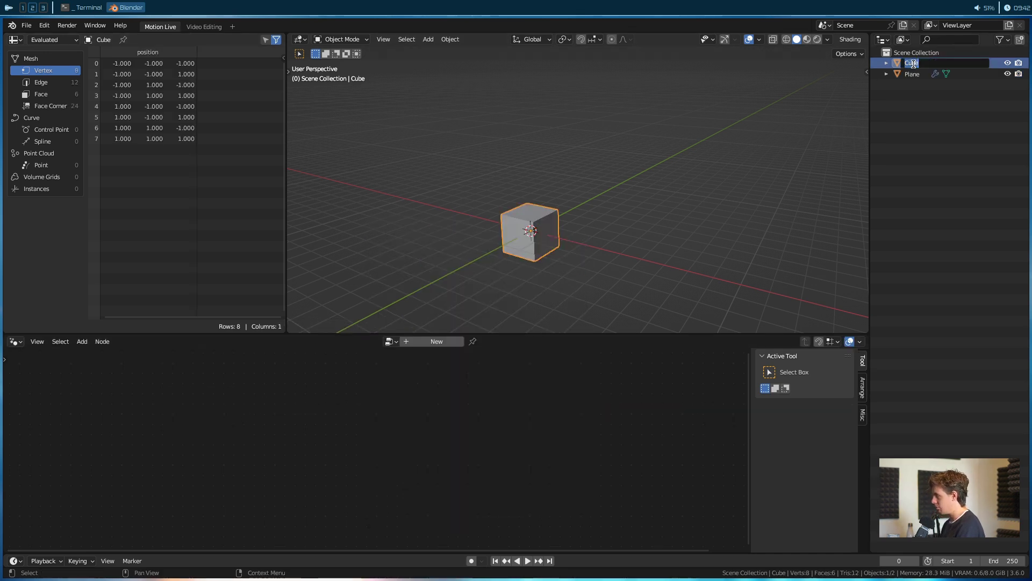
left_click(916, 117)
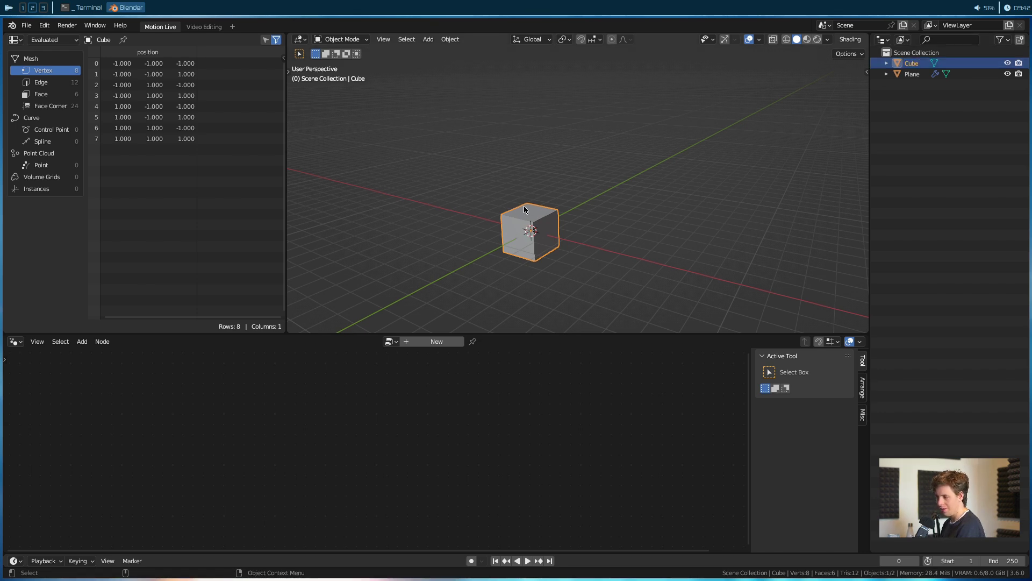
Deselect the cube and add a cylinder mesh to the scene.
left_click(518, 184)
left_click(512, 212)
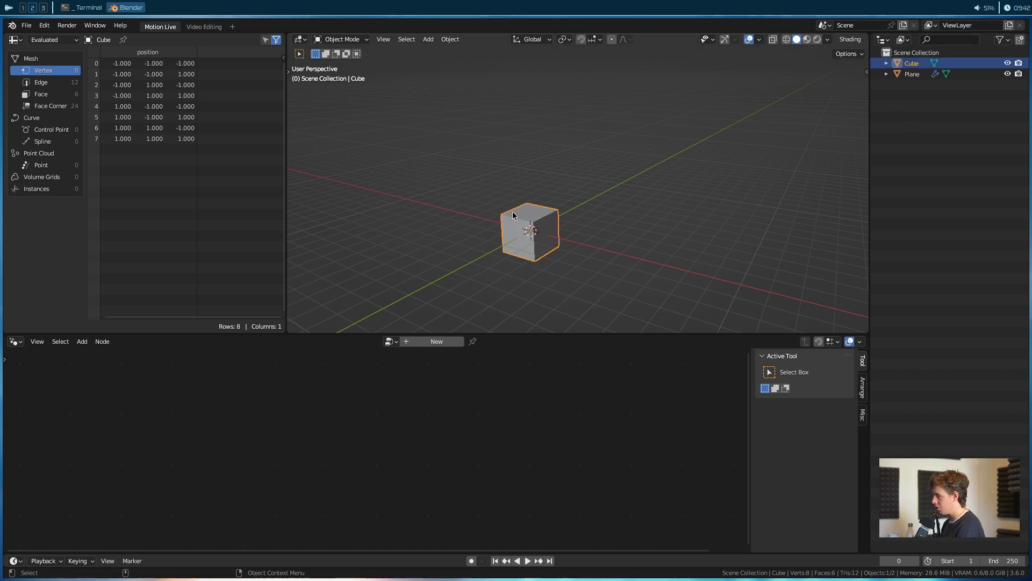
left_click(721, 163)
key("shift+a")
mouse_move(612, 164)
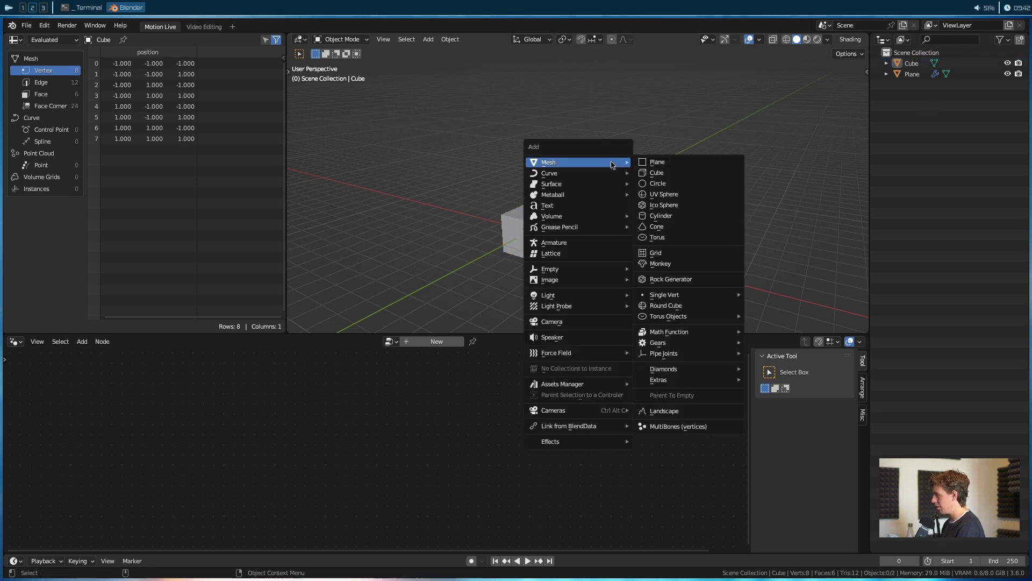
left_click(685, 216)
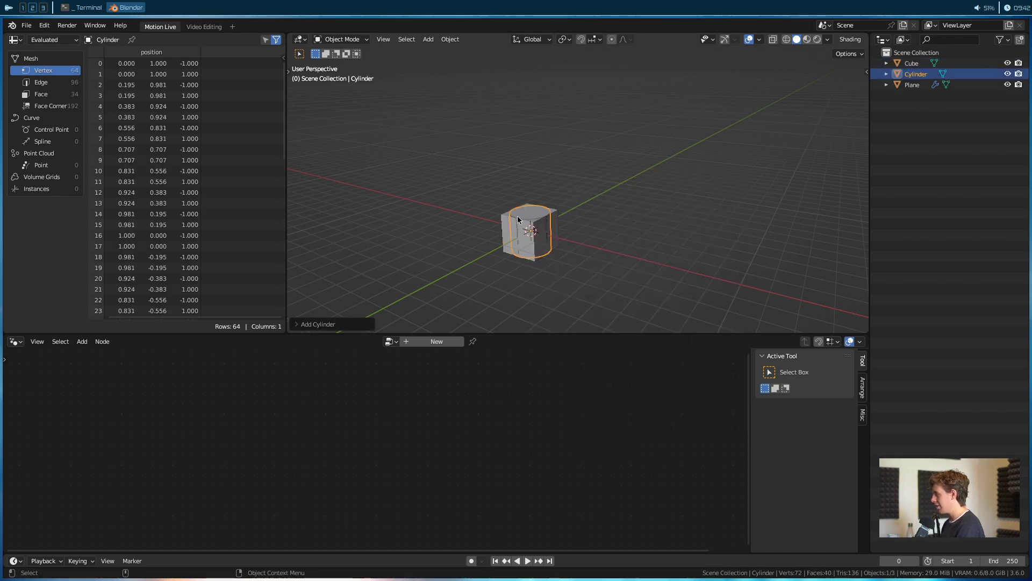
Rename the cylinder as colones and hide both it and the cube in the 3D view.
double_click(911, 63)
double_click(914, 74)
type("Cylones")
key("Return")
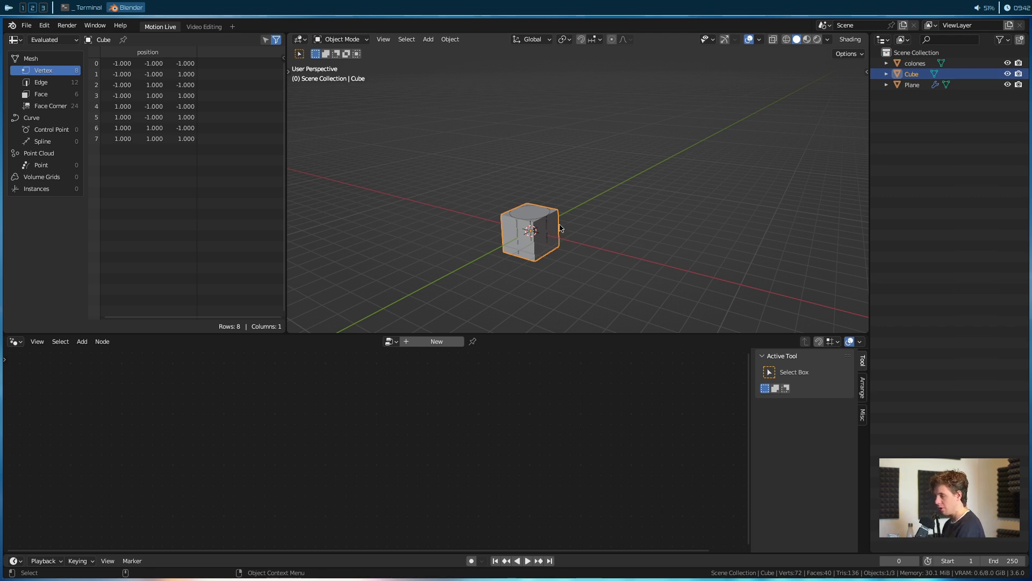
left_click(1008, 74)
left_click(1008, 63)
Rename the plane object as temple.
left_click(908, 85)
double_click(908, 85)
type("temple")
key("Return")
Bring the Cube and colones objects into temple's node tree as Object Info nodes.
middle_click_drag(373, 404, 444, 393)
left_click_drag(911, 74, 108, 492)
left_click_drag(915, 63, 194, 469)
Shorten the name of the colones object to colone and make temple the active object again.
double_click(917, 65)
key("End")
key("BackSpace")
key("Return")
left_click(918, 87)
Stack the two Object Info nodes vertically, with colone above Cube.
middle_click_drag(355, 463, 489, 401)
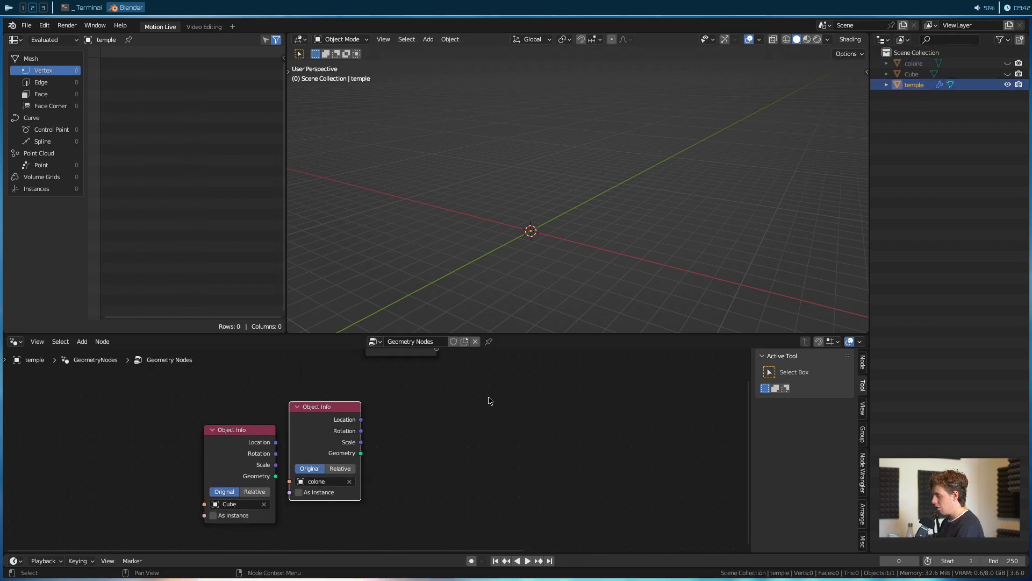
left_click_drag(238, 450, 243, 514)
left_click_drag(305, 444, 215, 423)
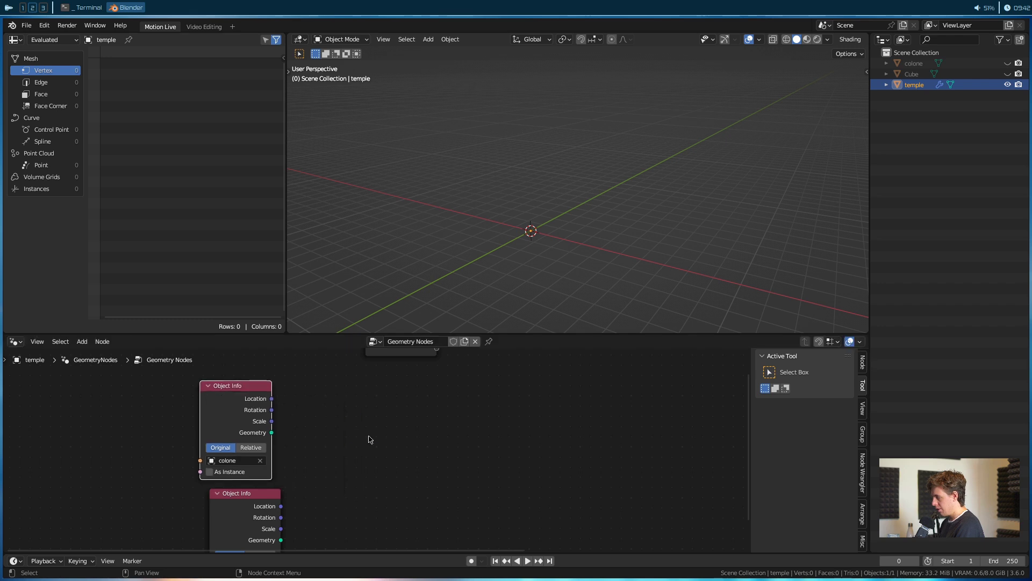
Preview the colone Object Info node's Geometry through a Viewer node and move the Viewer away from it.
left_click(215, 421, "ctrl+shift")
left_click(215, 423, "ctrl+shift")
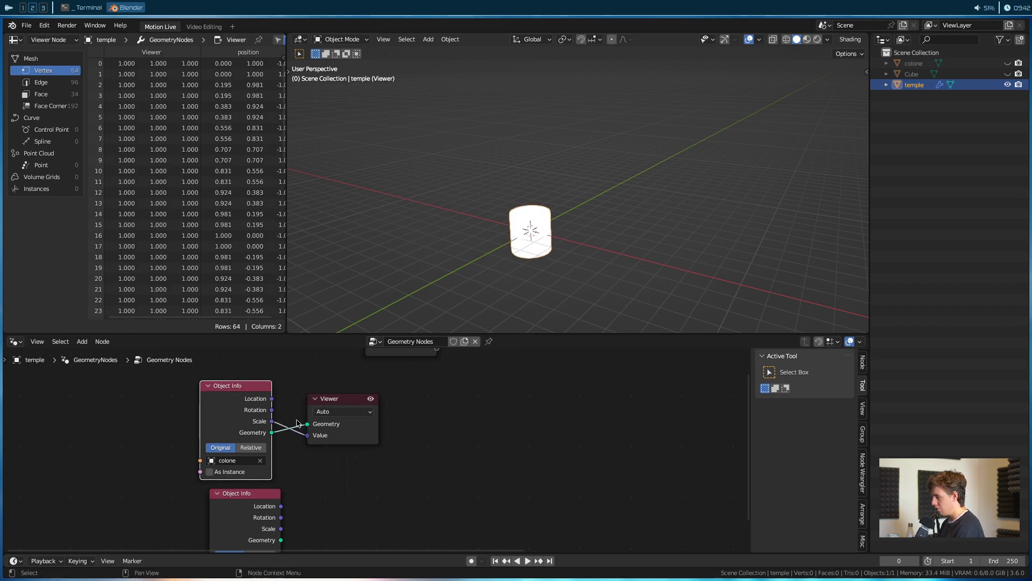
left_click_drag(336, 399, 379, 399)
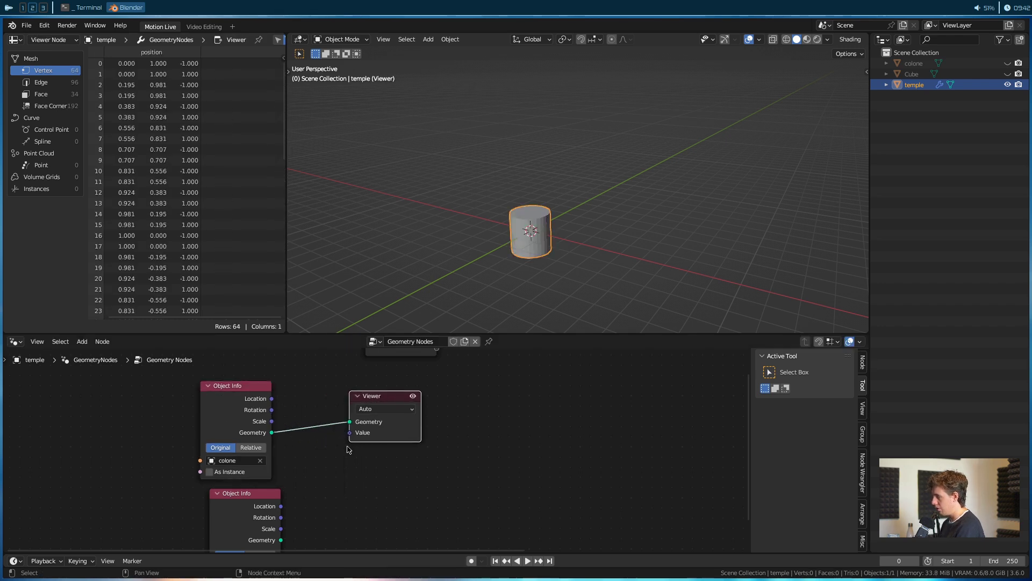
Connect the Cube Object Info node's Geometry to the Viewer and place the Viewer below the Group Output node.
scroll(350, 450, "down", 1)
left_click_drag(303, 512, 365, 404)
key("g")
left_click_drag(523, 404, 699, 420)
scroll(710, 420, "down", 3)
middle_click_drag(715, 422, 430, 463)
left_click_drag(403, 455, 583, 444)
middle_click_drag(489, 441, 597, 429)
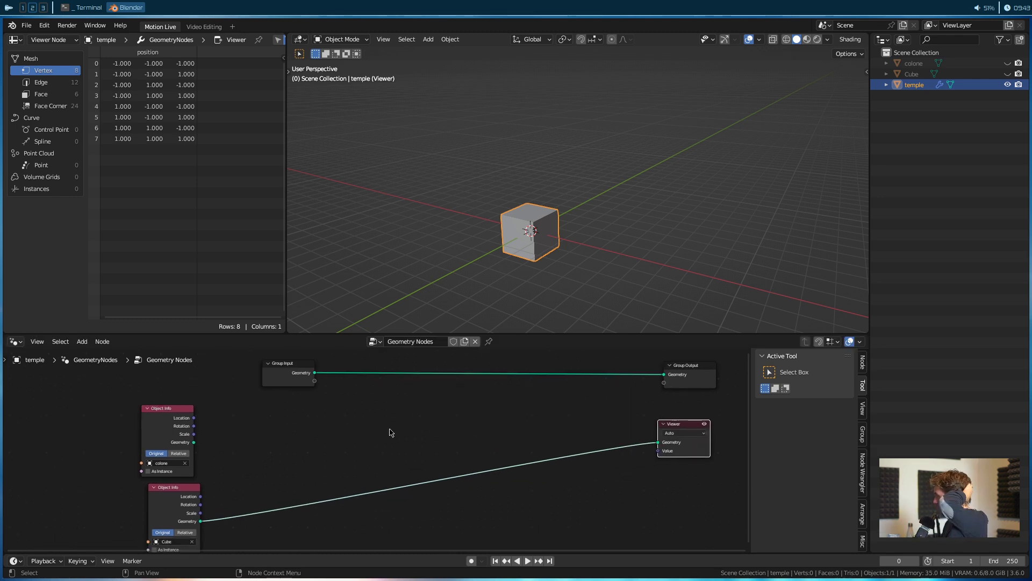
scroll(290, 433, "down", 2)
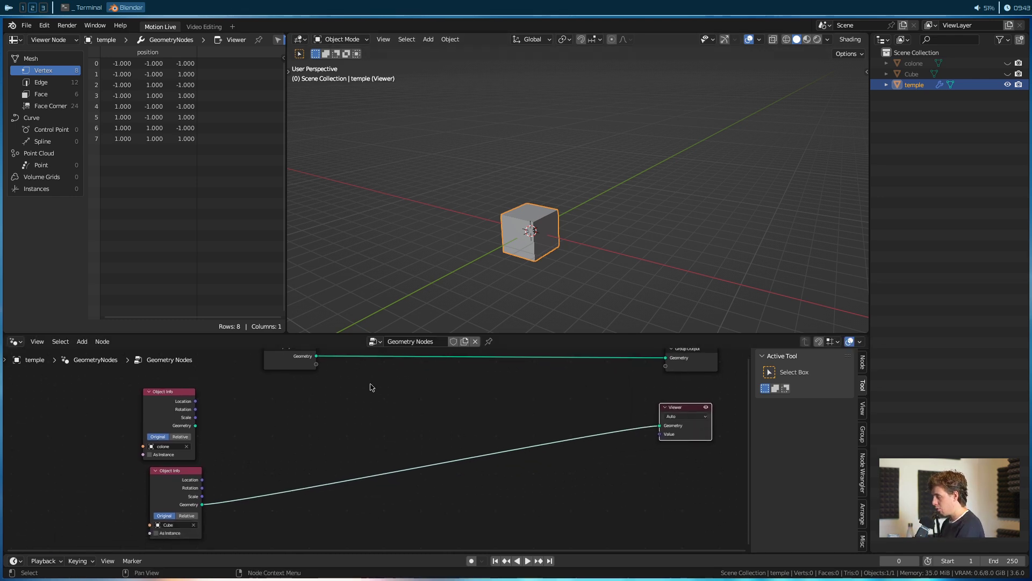
Insert a Transform Geometry node between the Cube Object Info node and the Viewer.
middle_click_drag(317, 456, 356, 419)
key("shift+a")
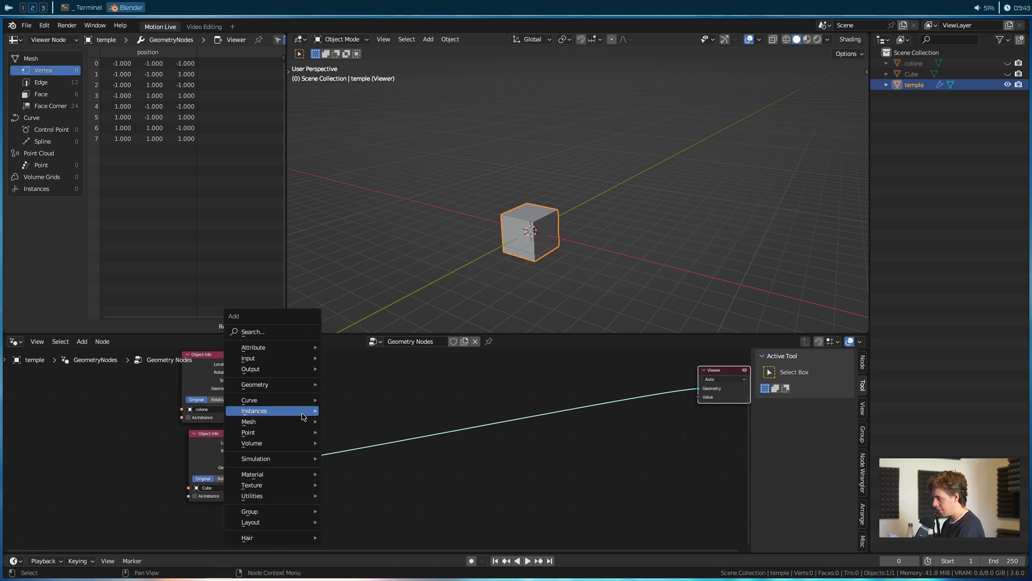
left_click(292, 337)
type("tra")
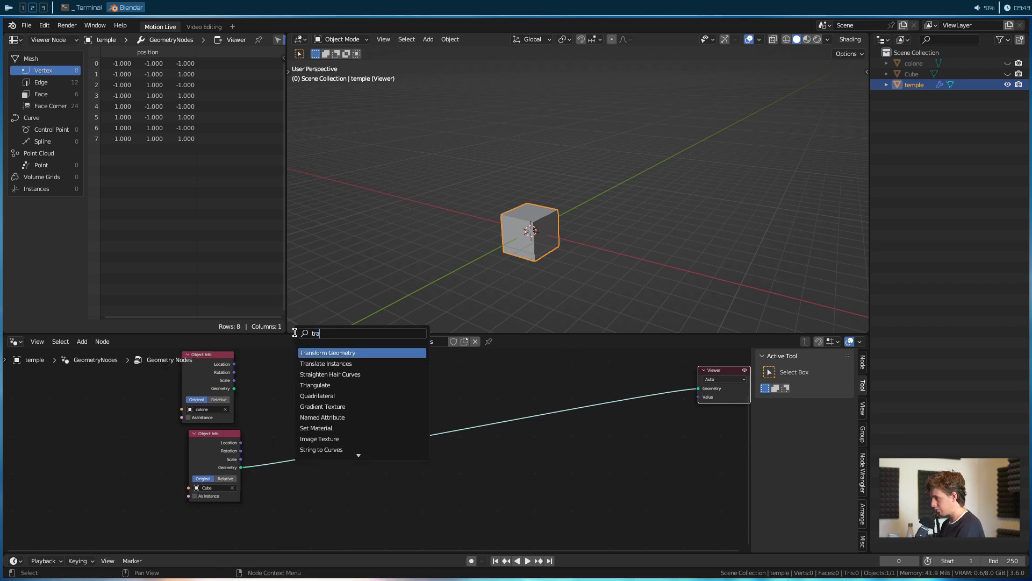
key("Return")
left_click(272, 387)
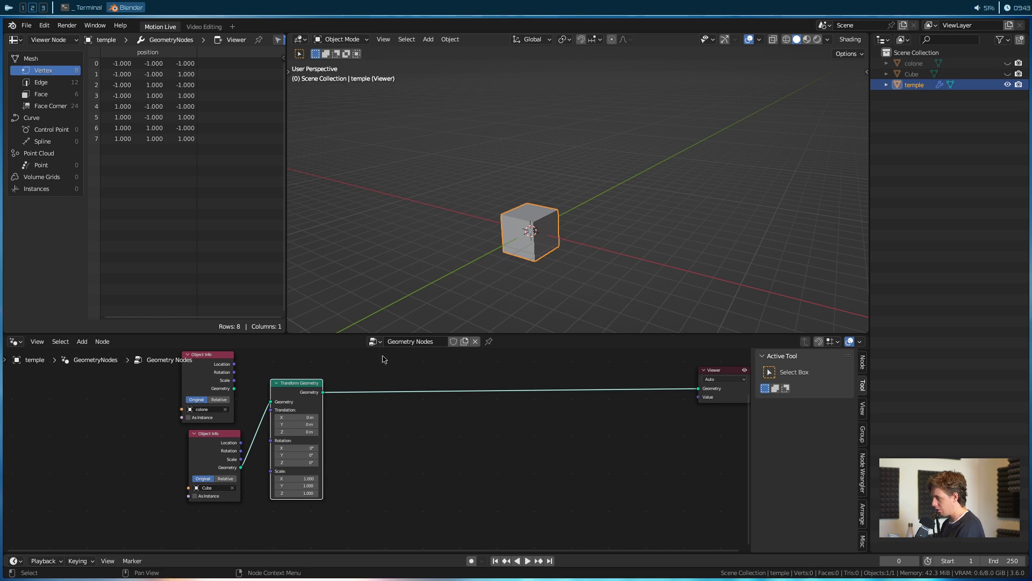
Try a Z translation of 0.8 m on the Transform Geometry node and settle on 1 m.
scroll(540, 237, "up", 3)
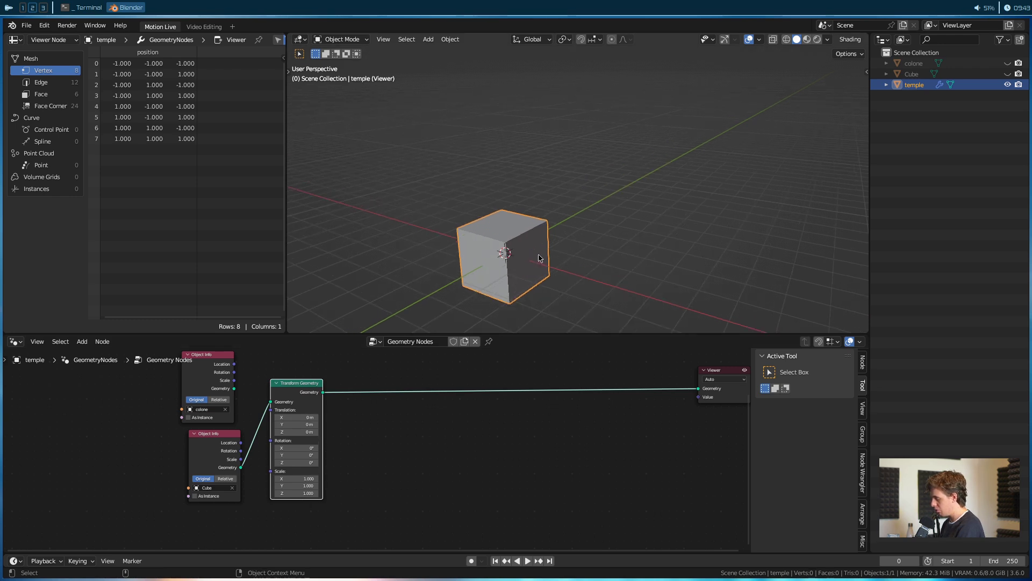
middle_click_drag(541, 251, 585, 203)
middle_click_drag(385, 489, 469, 452)
scroll(469, 451, "up", 5)
middle_click_drag(445, 410, 436, 447)
left_click(357, 404)
type("0.8")
key("Return")
left_click(359, 404)
type("1")
key("Return")
Try a Z scale of 0.9 on the Transform Geometry node and set it back to 1.
scroll(544, 197, "down", 1)
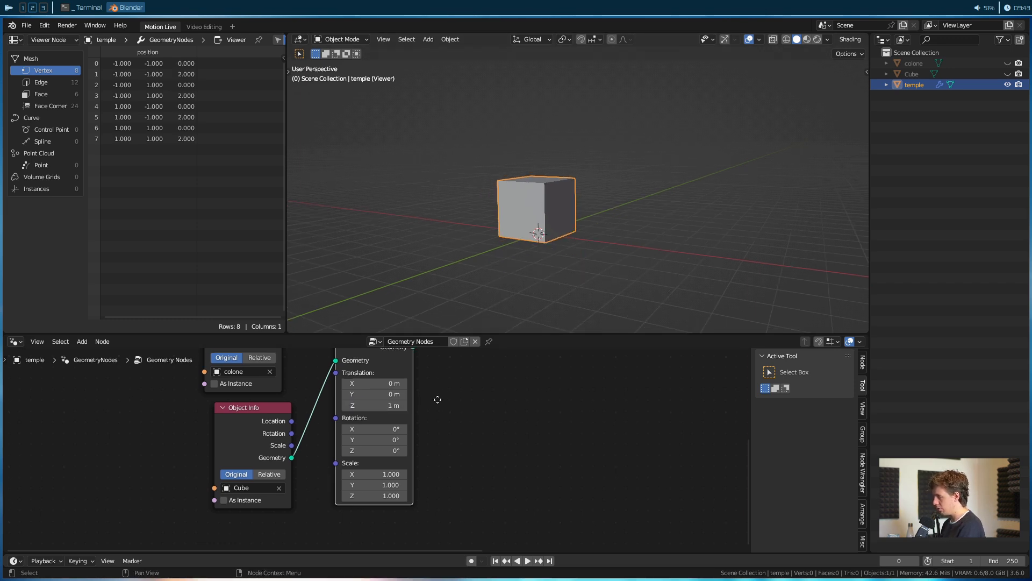
middle_click_drag(389, 353, 393, 377)
left_click(363, 517)
type("0.9")
key("Return")
left_click(385, 516)
type("1")
key("Return")
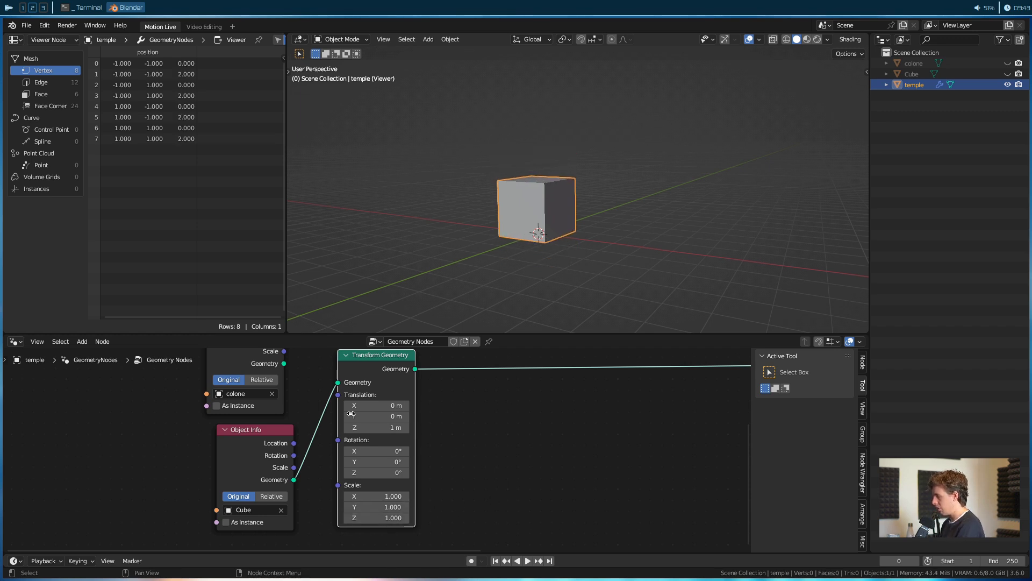
Align the Cube Object Info node under the column's Object Info node and add a Position node below it.
left_click_drag(290, 429, 281, 428)
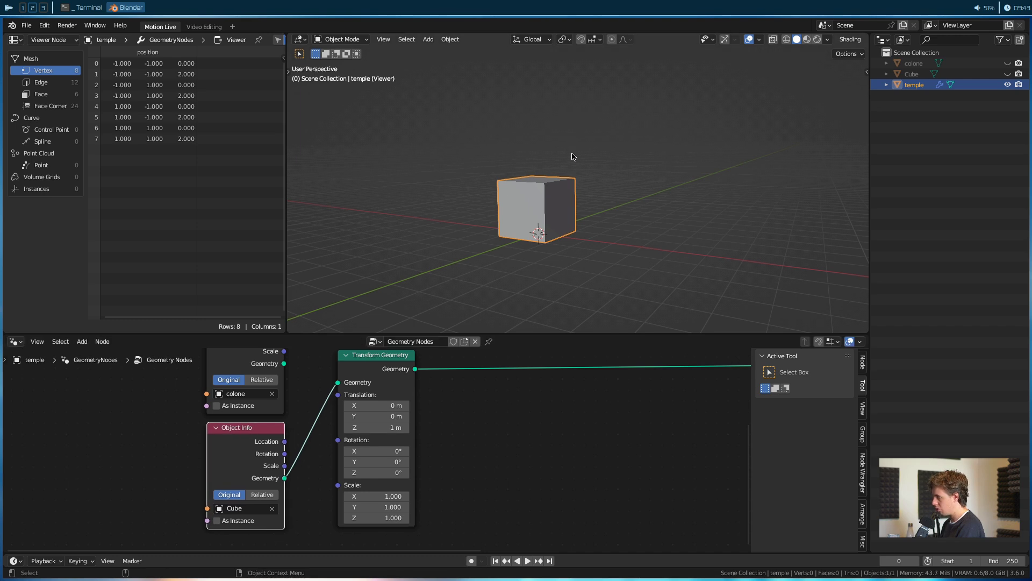
scroll(420, 384, "down", 2)
key("shift+a")
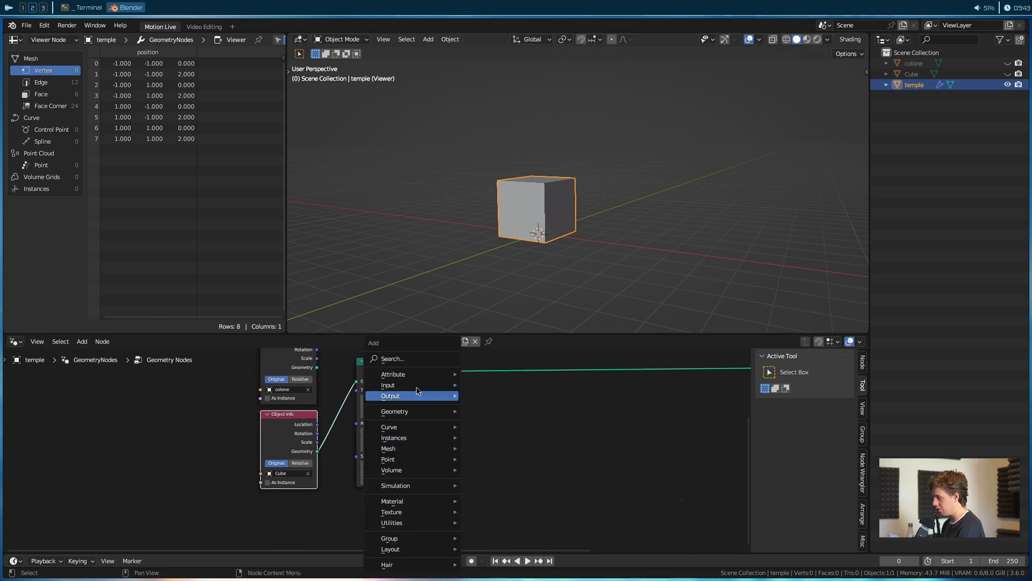
left_click(417, 358)
type("position")
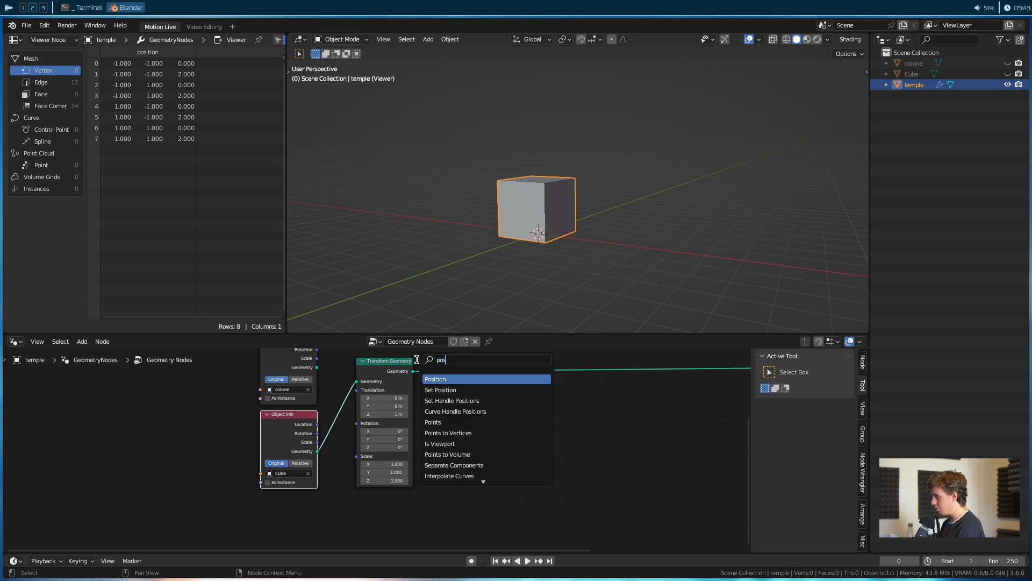
key("Return")
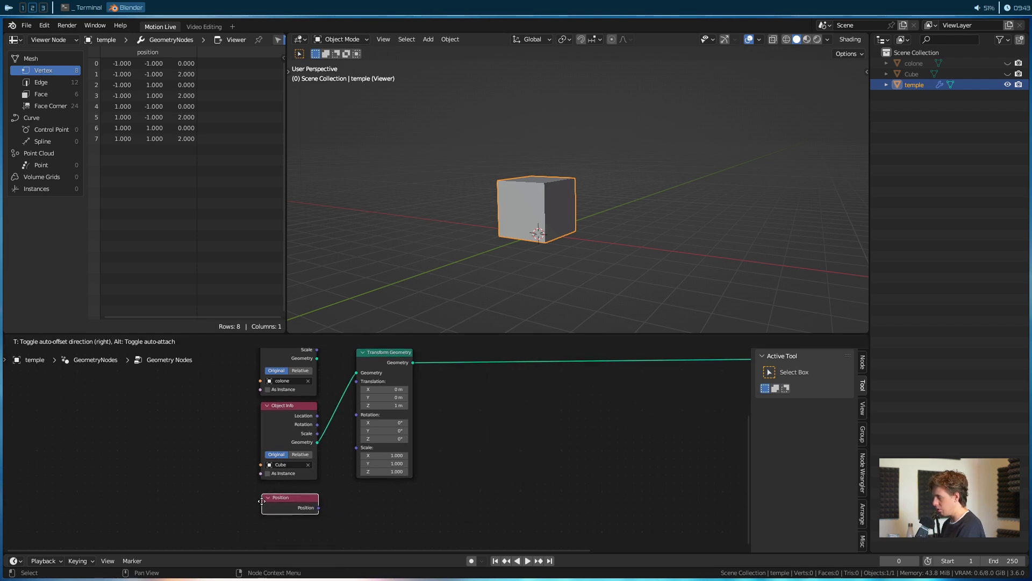
left_click(258, 502)
Preview the Position output in the Viewer and widen the spreadsheet to show all its columns.
left_click(287, 502, "ctrl+shift")
middle_click_drag(540, 231, 572, 242)
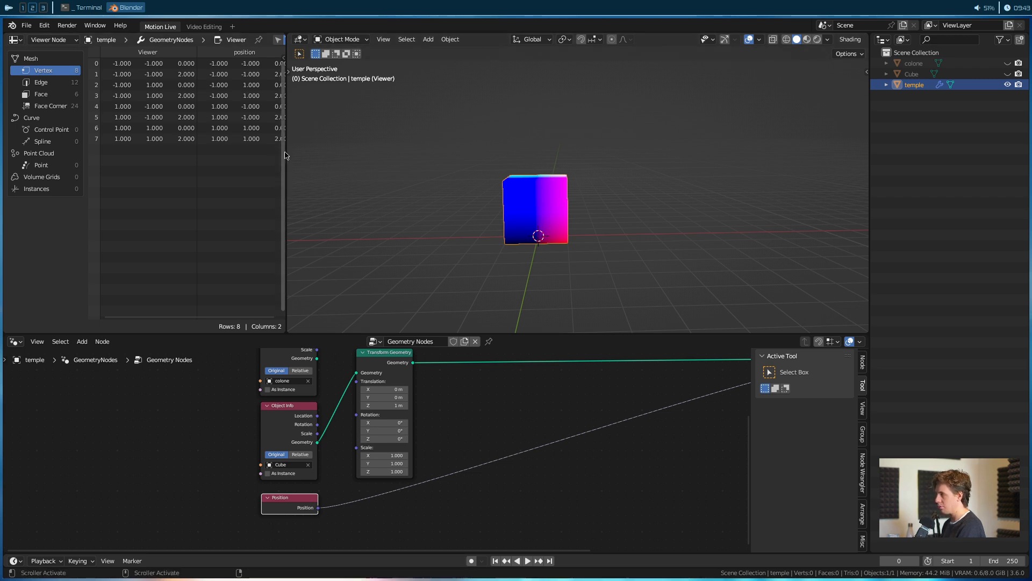
left_click_drag(286, 155, 392, 155)
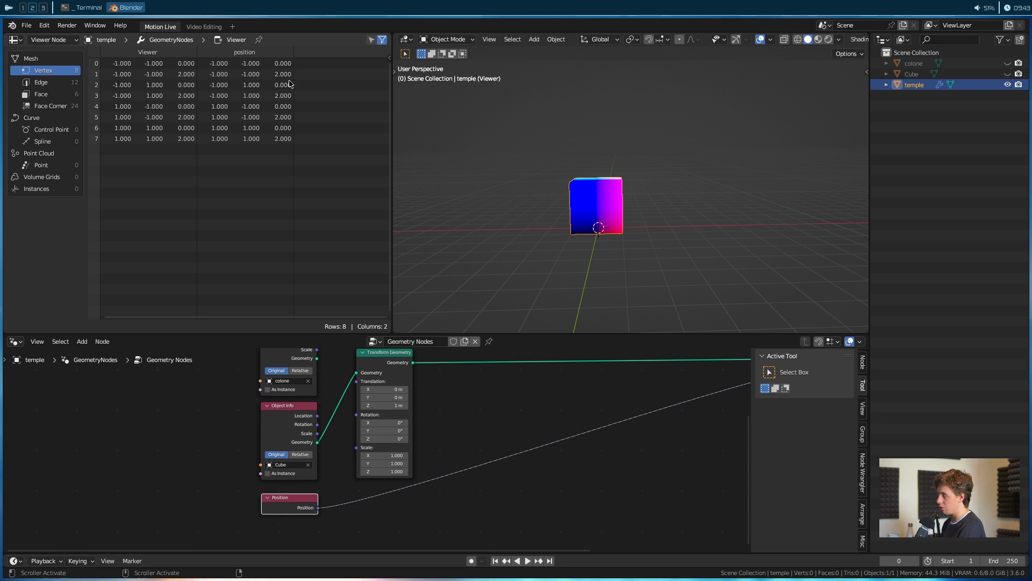
Add a Separate XYZ node below Transform Geometry, fed by the Position node and linked to the Viewer.
scroll(422, 505, "right", 3, "ctrl")
key("shift+a")
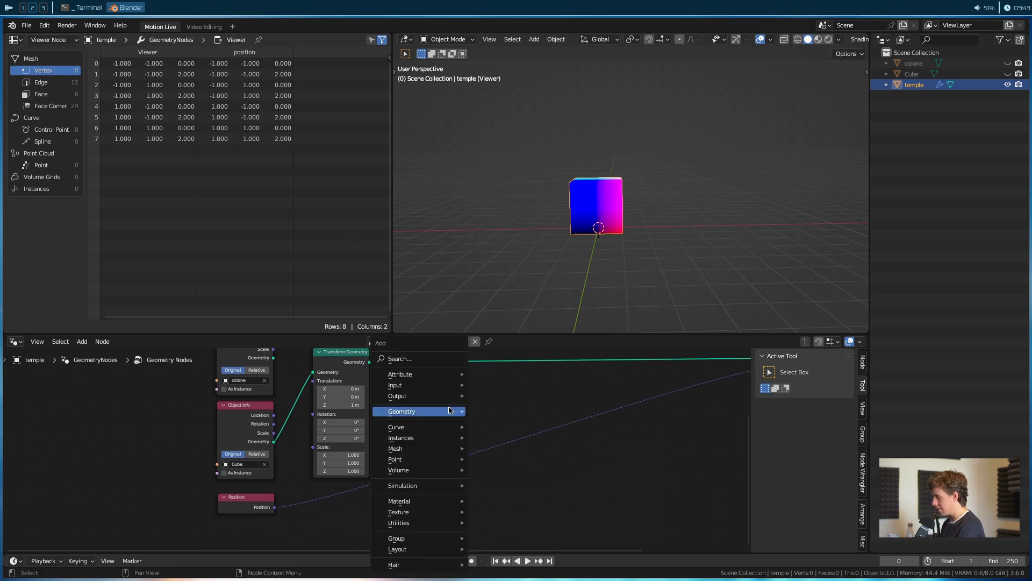
left_click(436, 359)
type("separate")
key("Return")
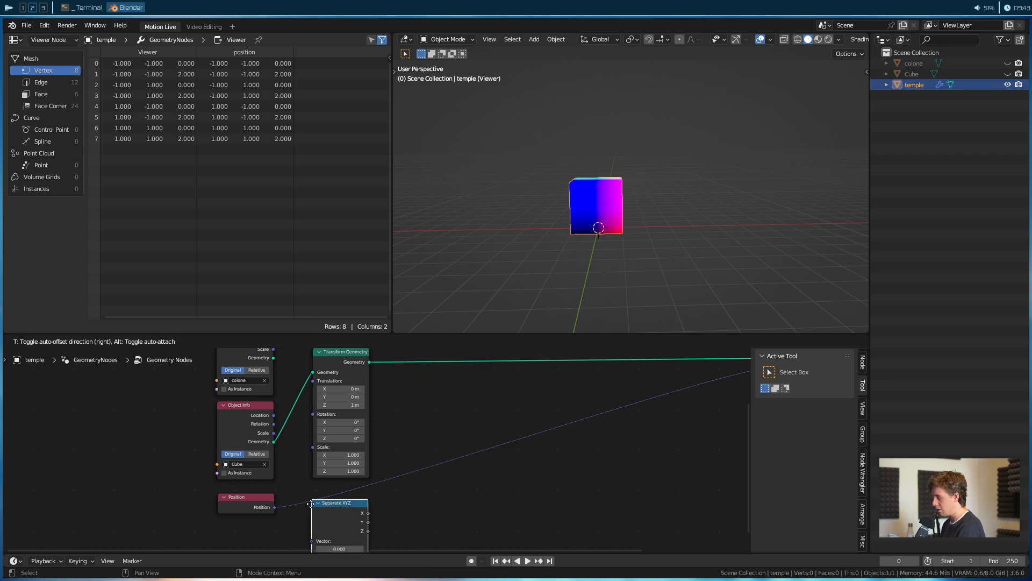
left_click(306, 487)
middle_click_drag(427, 490, 416, 454)
Switch the Viewer preview to the Separate XYZ node's Z output and inspect the cube's gradient.
mouse_move(353, 462)
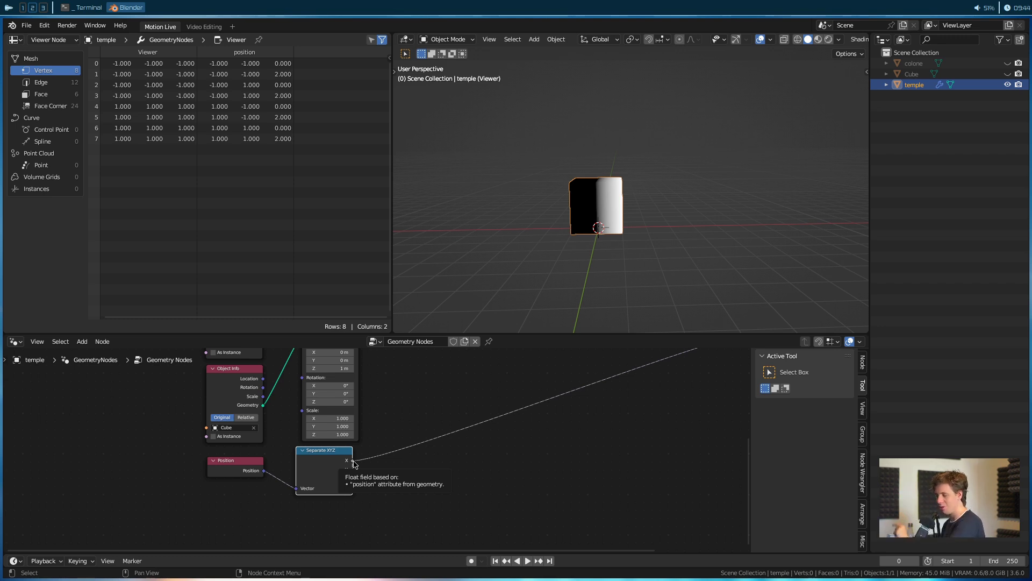
scroll(323, 466, "up", 1)
left_click(322, 465, "ctrl+shift")
left_click(321, 465, "ctrl+shift")
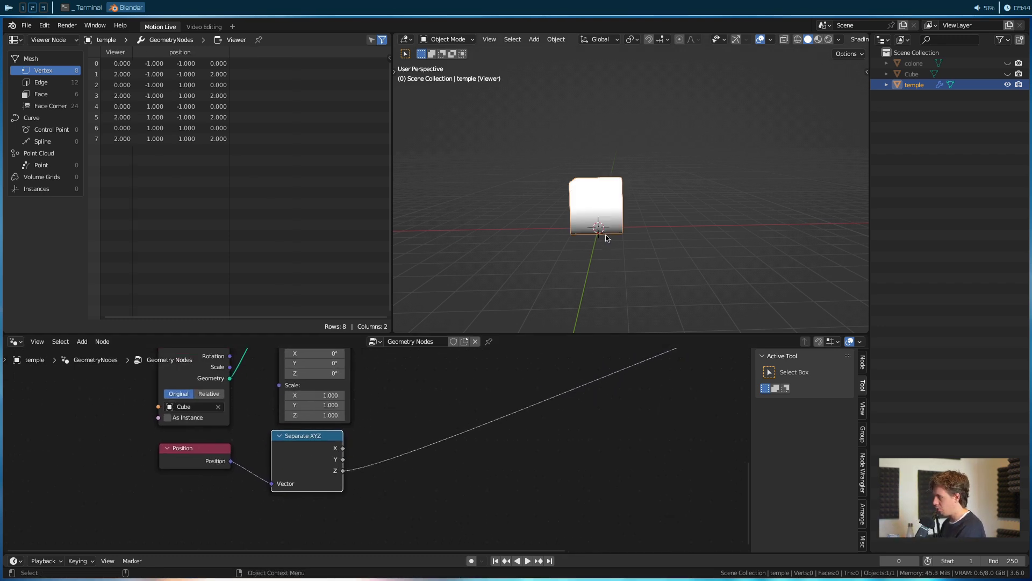
scroll(626, 247, "up", 2)
middle_click_drag(623, 247, 603, 247)
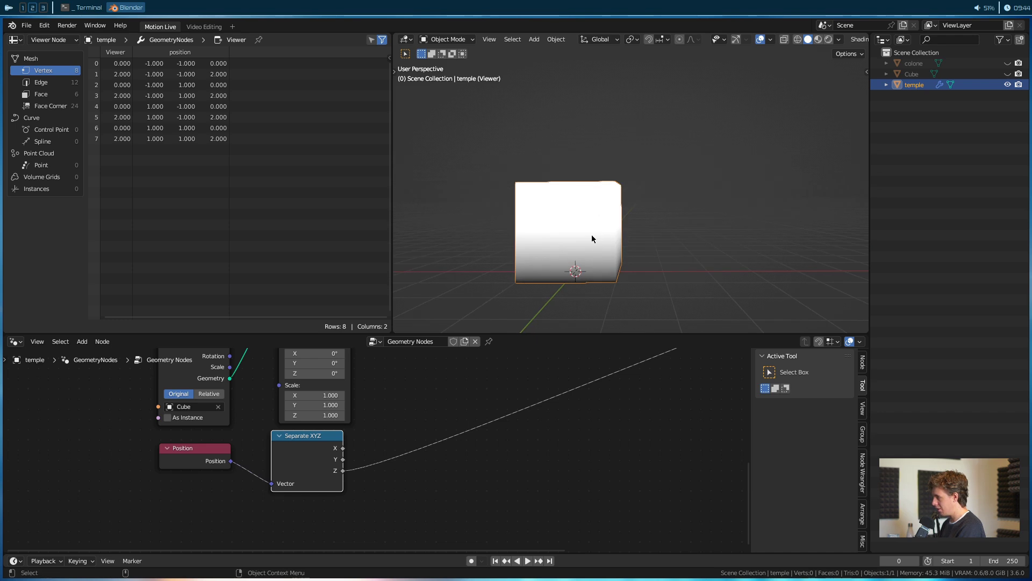
middle_click_drag(481, 486, 490, 482)
left_click_drag(335, 434, 339, 435)
Insert a Math node between Separate XYZ's Z output and the Viewer and set its operation to Greater Than.
scroll(454, 491, "down", 1)
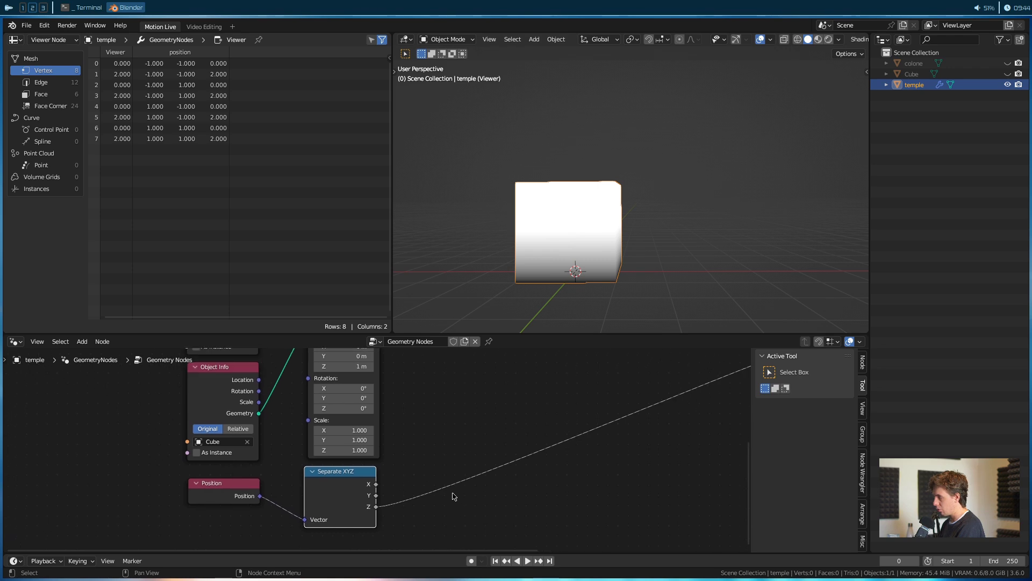
scroll(482, 456, "down", 1)
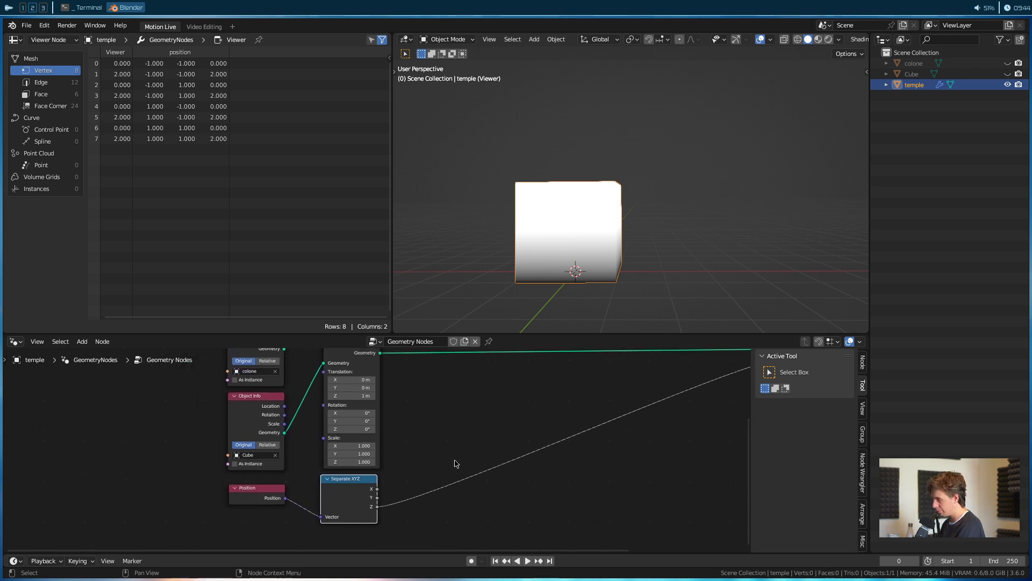
key("shift+a")
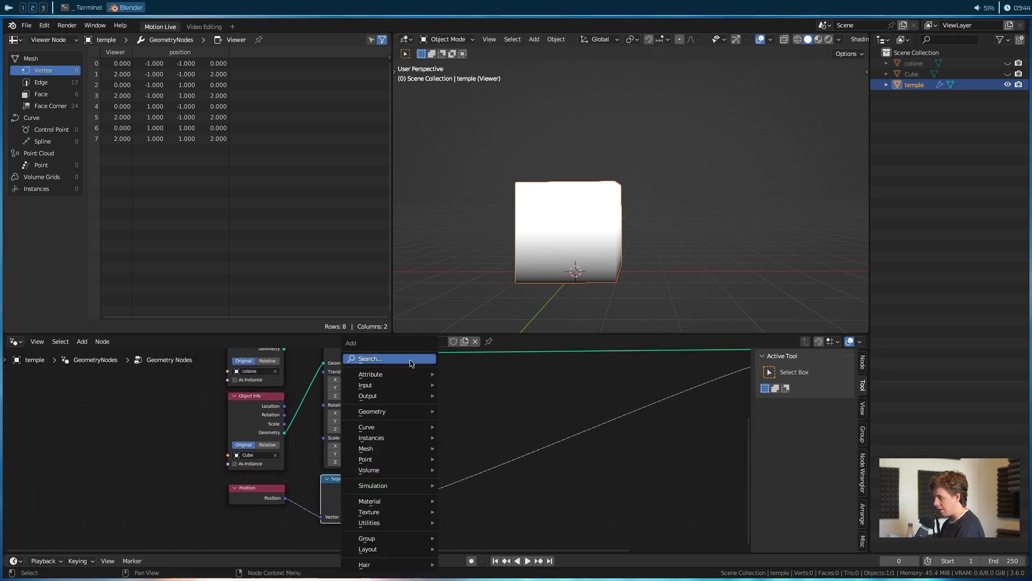
left_click(410, 360)
type("math")
key("Return")
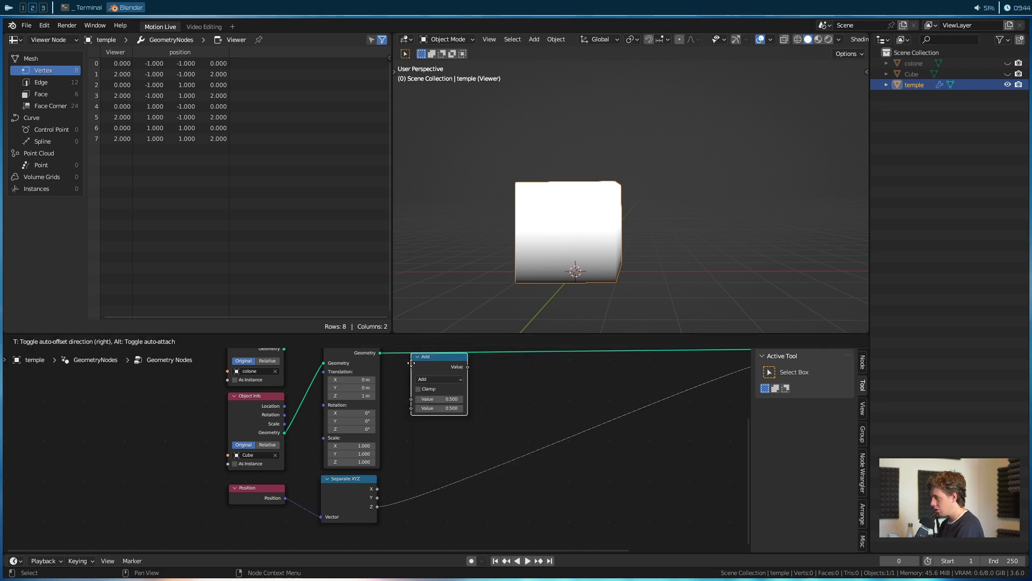
left_click(410, 467)
scroll(450, 459, "down", 2, "shift")
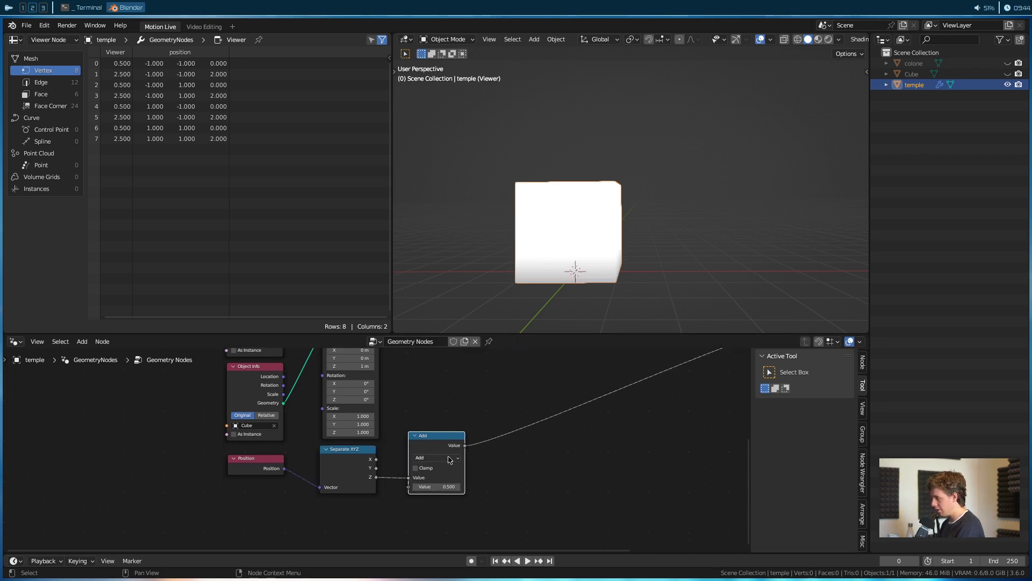
left_click(449, 458)
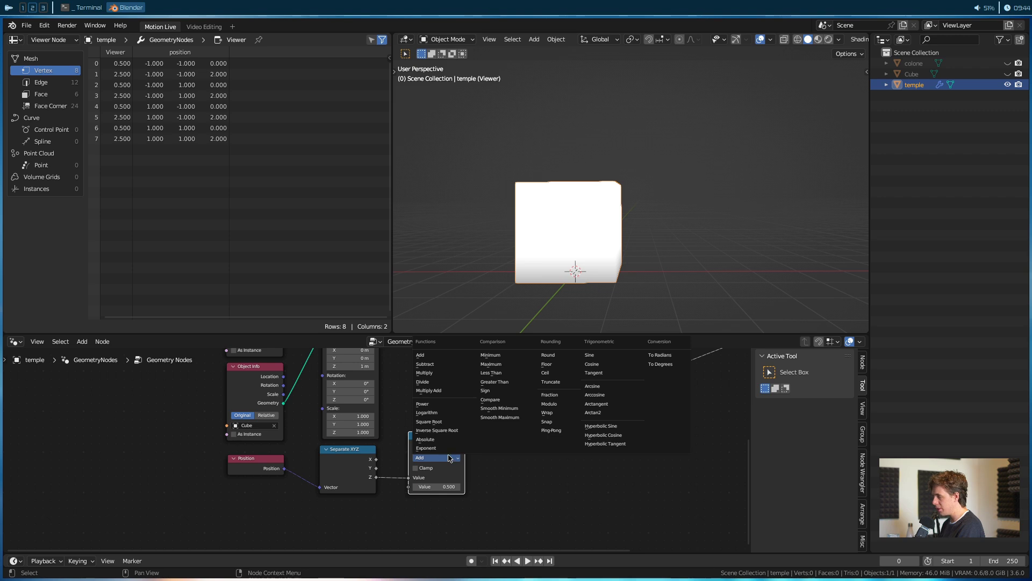
left_click(507, 382)
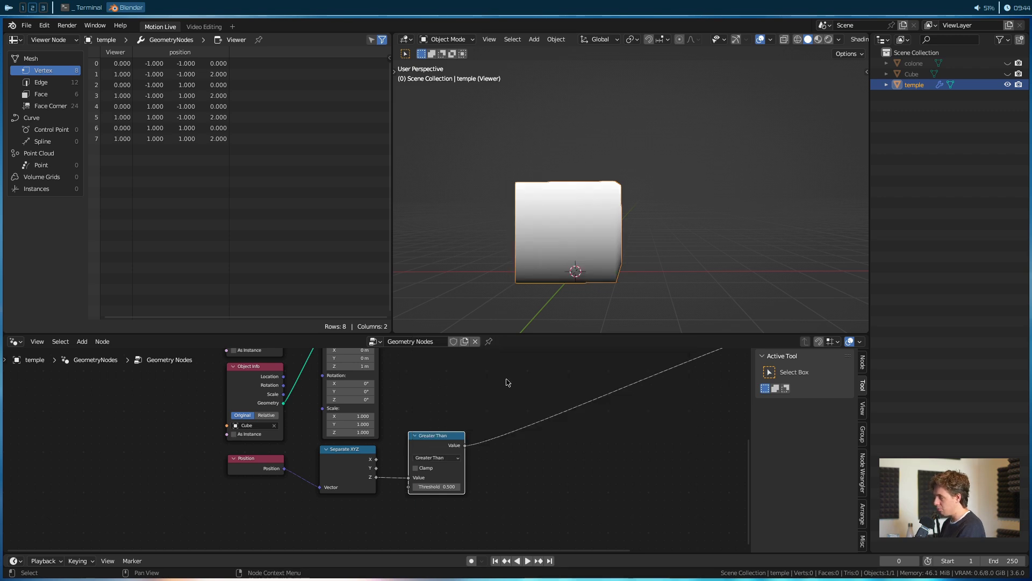
Enable Clamp on the Greater Than node and set its threshold to 1.
left_click(452, 486)
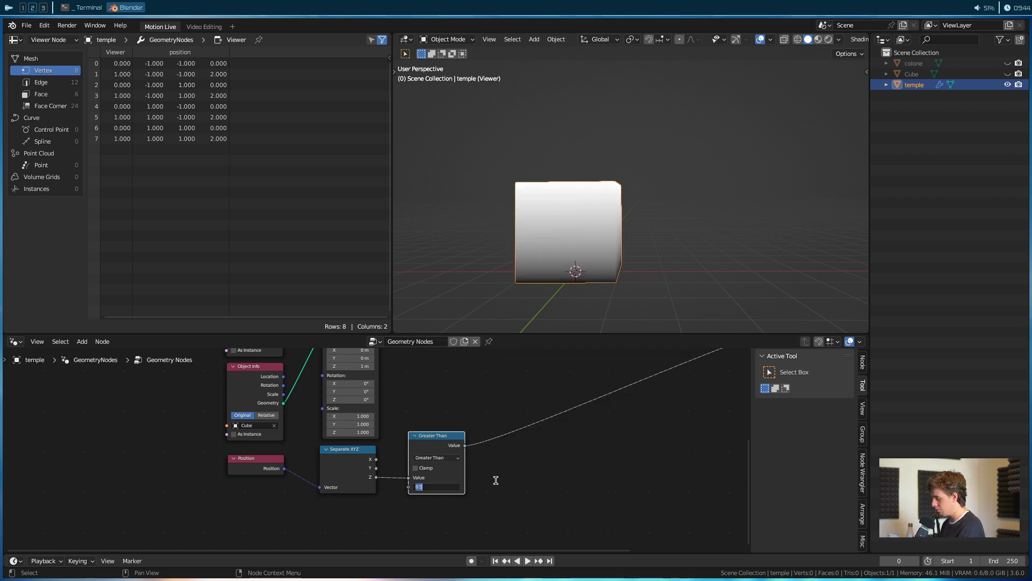
key("Return")
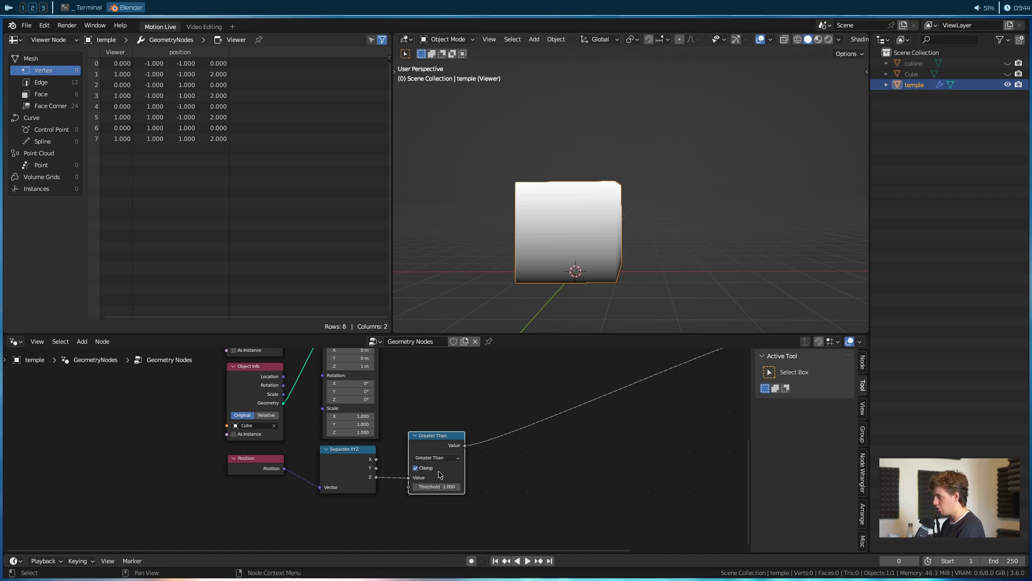
middle_click_drag(559, 290, 645, 169)
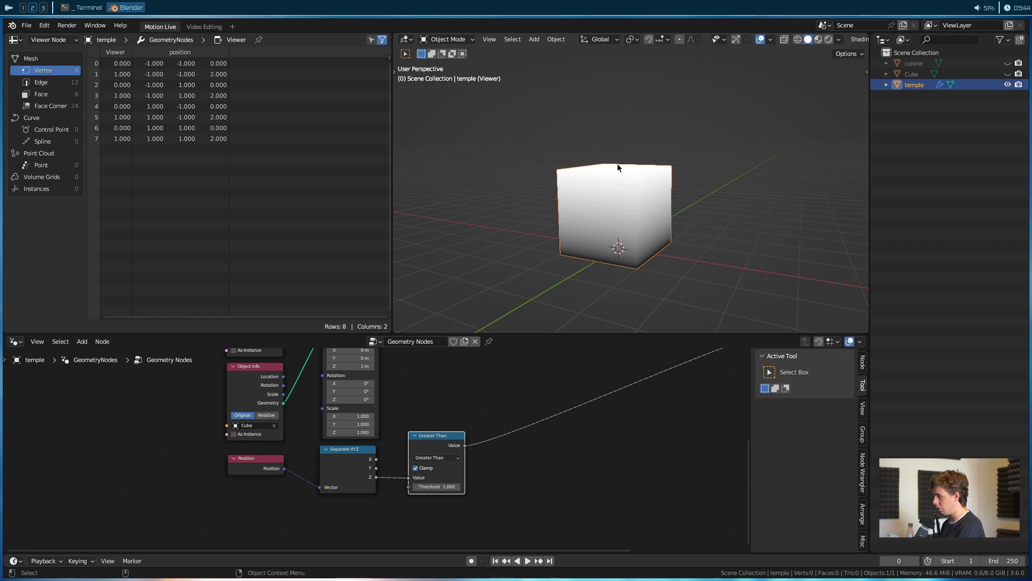
middle_click_drag(469, 434, 465, 455)
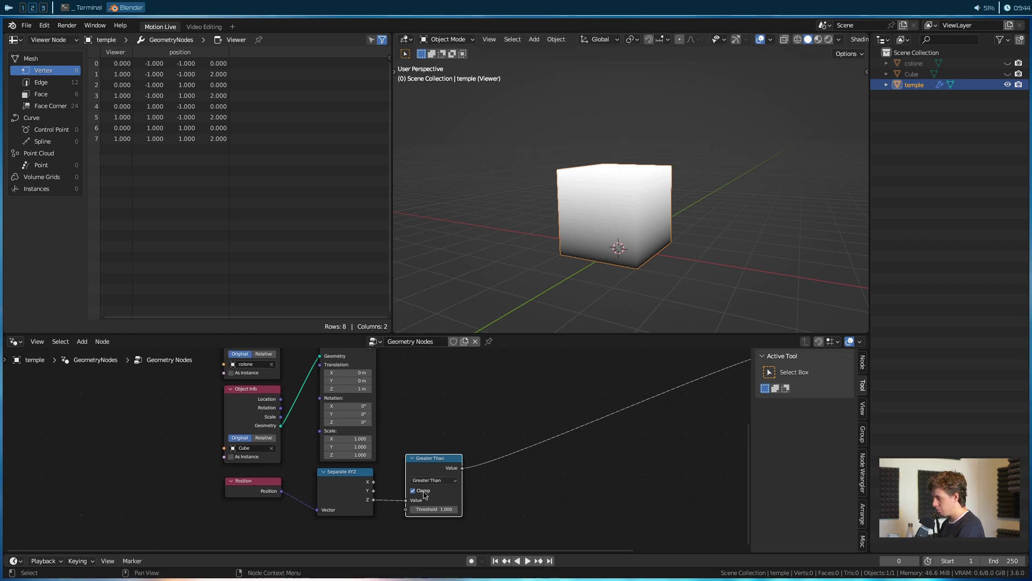
left_click_drag(424, 509, 451, 510, "shift")
left_click(436, 507)
type("1")
key("Return")
Spread the nodes apart by moving Transform Geometry up and Separate XYZ and Greater Than down.
middle_click_drag(500, 401, 484, 434)
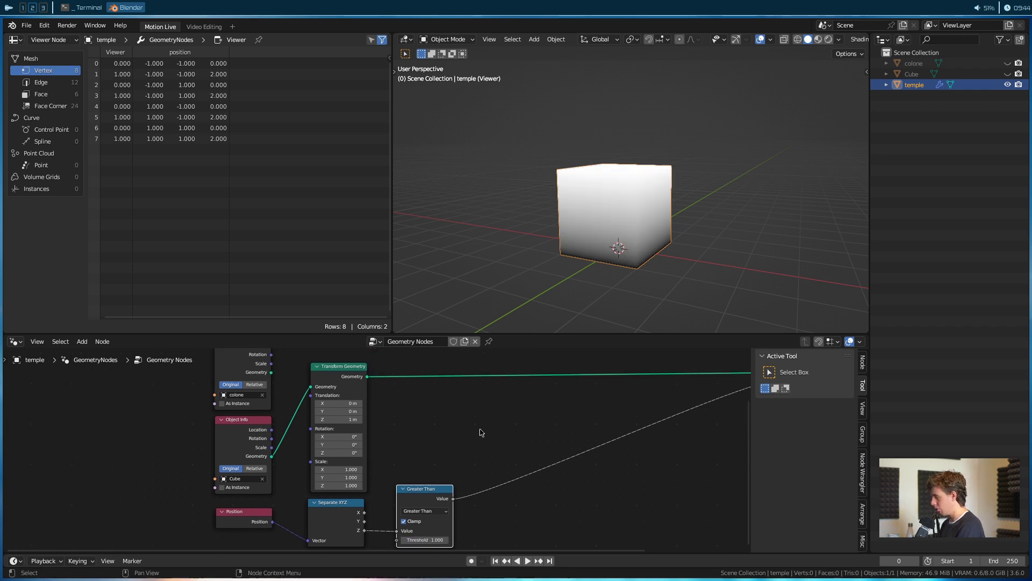
left_click_drag(339, 374, 339, 362)
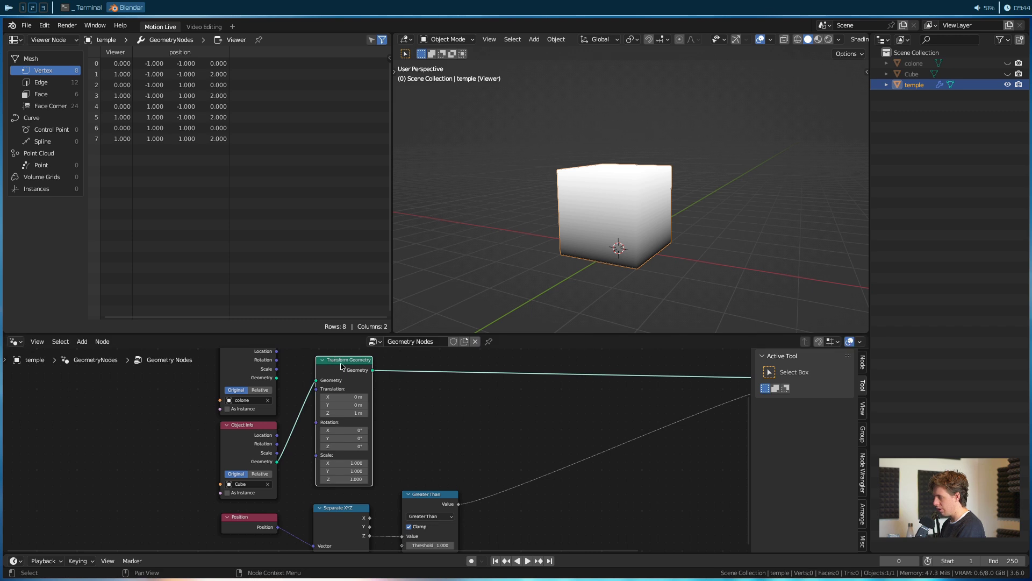
middle_click_drag(425, 444, 445, 403)
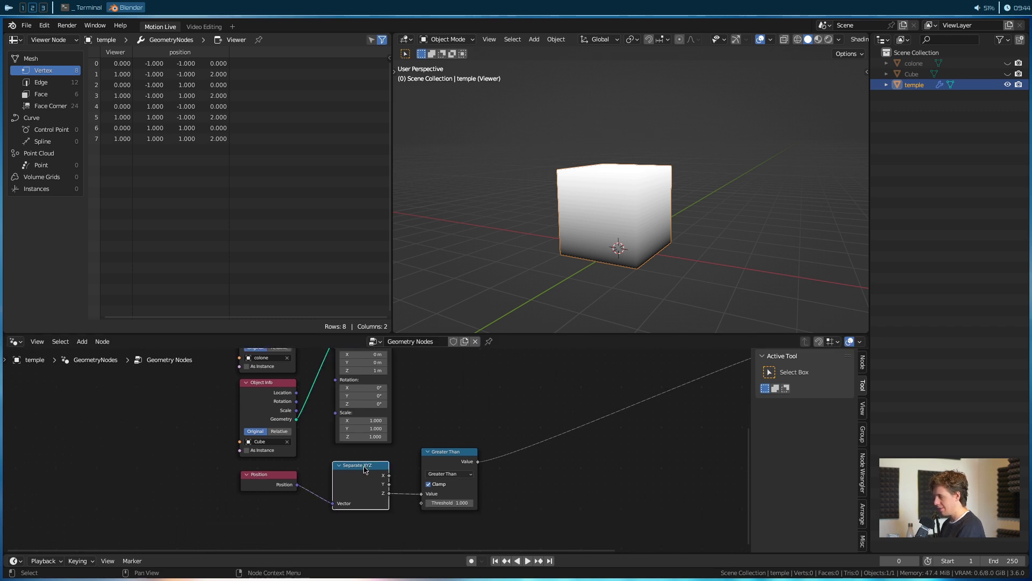
left_click_drag(365, 467, 355, 487)
left_click_drag(444, 457, 425, 478)
Add a Set Position node to the right of Transform Geometry, above the Greater Than node.
middle_click_drag(447, 406, 433, 437)
left_click(434, 427)
key("shift+a")
left_click(416, 359)
type("set p")
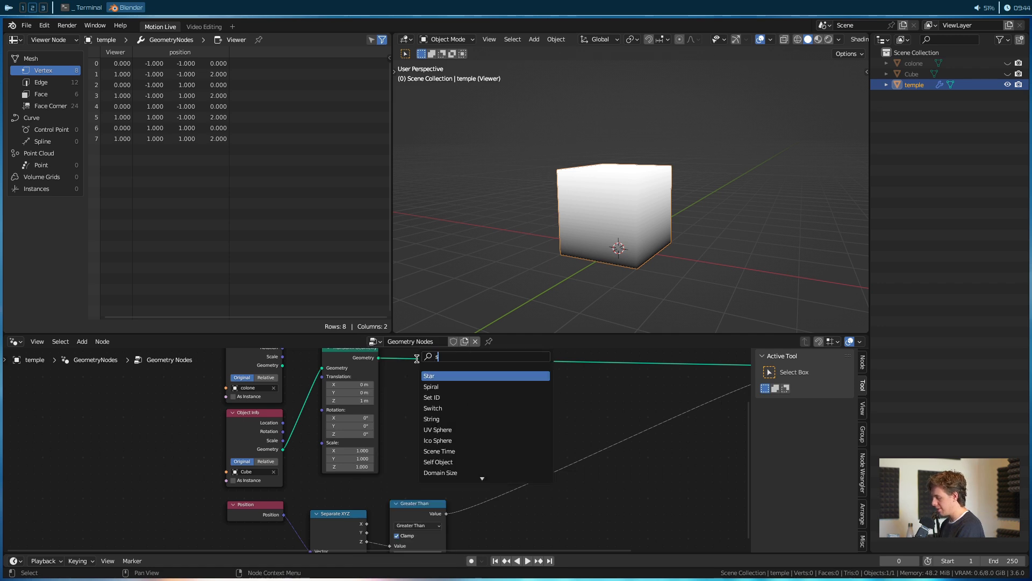
key("Return")
left_click(433, 400)
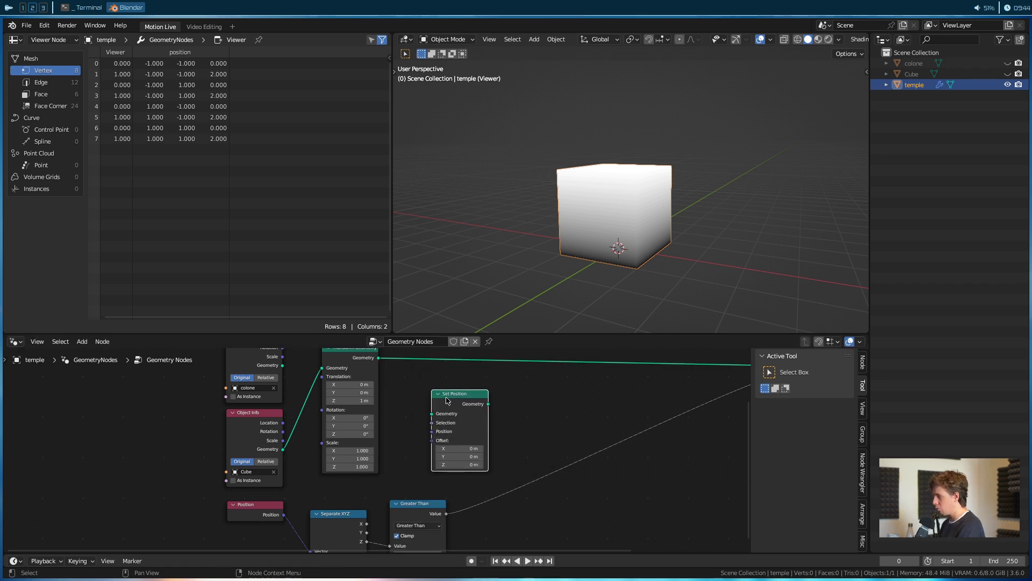
Connect the Greater Than value to Set Position's Selection and Transform Geometry's output to its Geometry input.
scroll(417, 411, "up", 3)
middle_click_drag(417, 412, 467, 425)
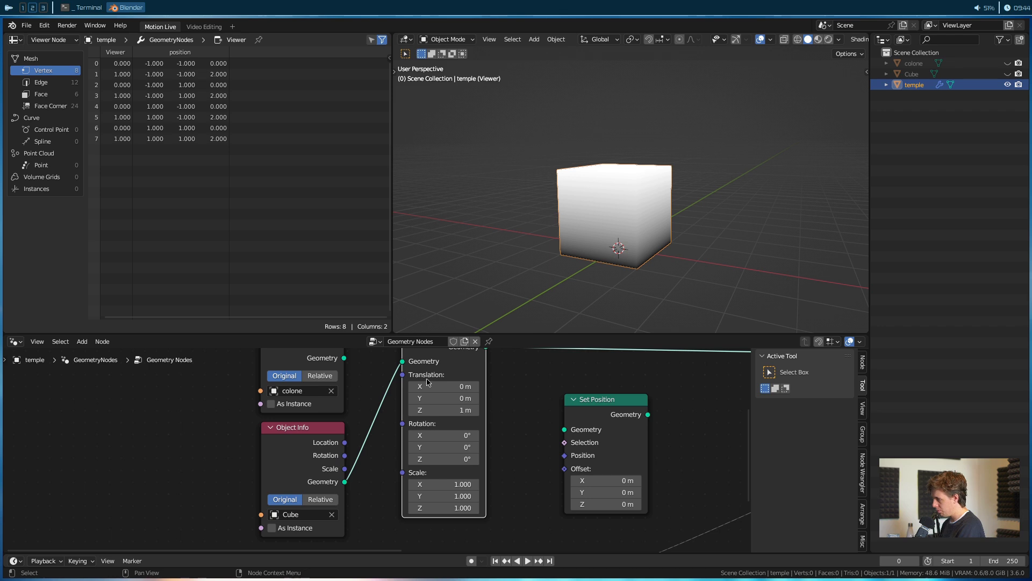
middle_click_drag(404, 383, 404, 396)
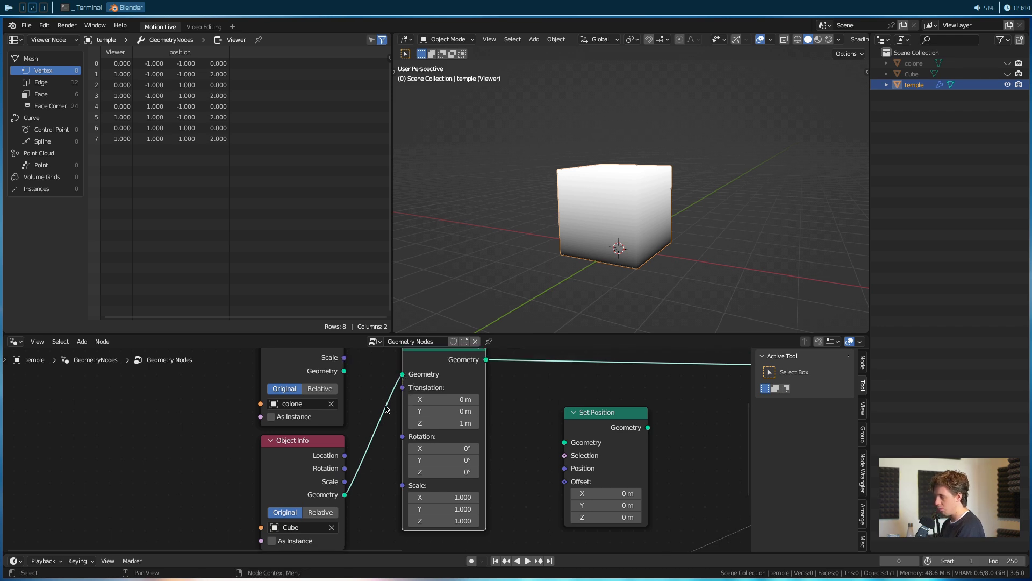
middle_click_drag(571, 439, 493, 390)
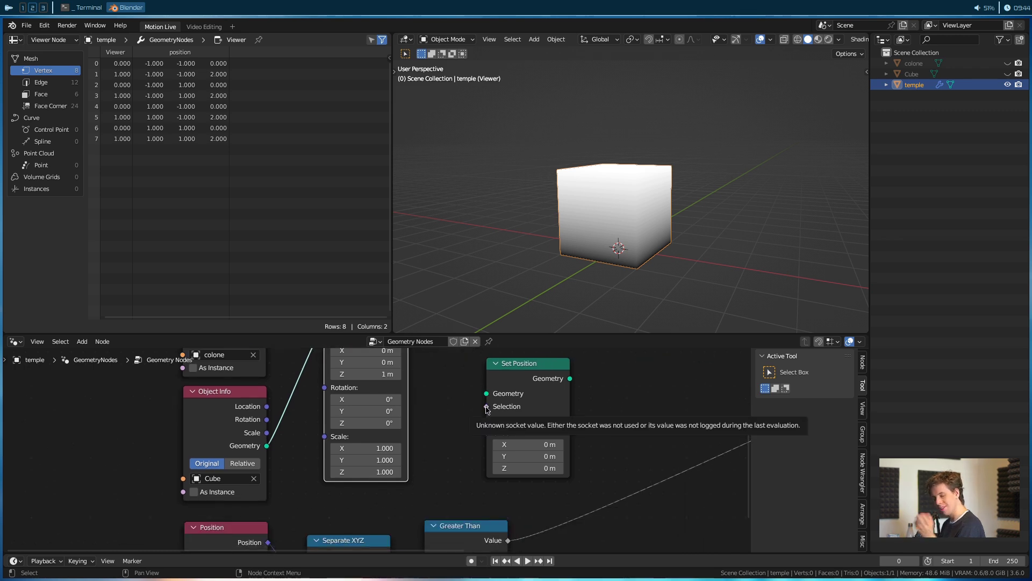
scroll(487, 410, "down", 2)
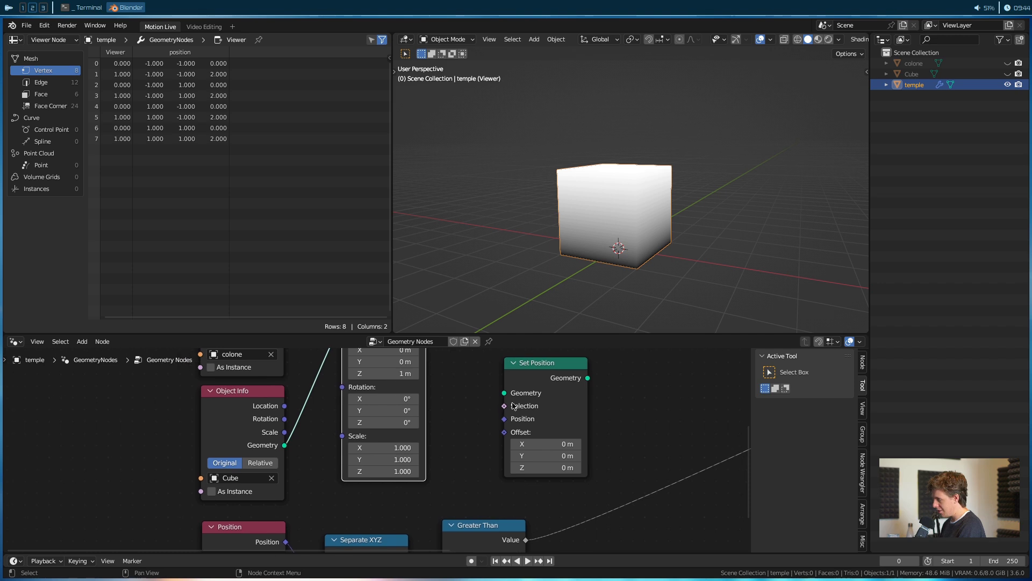
left_click_drag(489, 425, 540, 425)
mouse_move(495, 520)
left_mouse_down()
mouse_move(504, 449)
mouse_move(530, 411)
left_mouse_up()
middle_click_drag(488, 410, 475, 452)
left_click_drag(554, 417, 559, 395)
middle_click_drag(483, 488, 458, 467)
left_click_drag(376, 362, 506, 413)
middle_click_drag(430, 419, 428, 396)
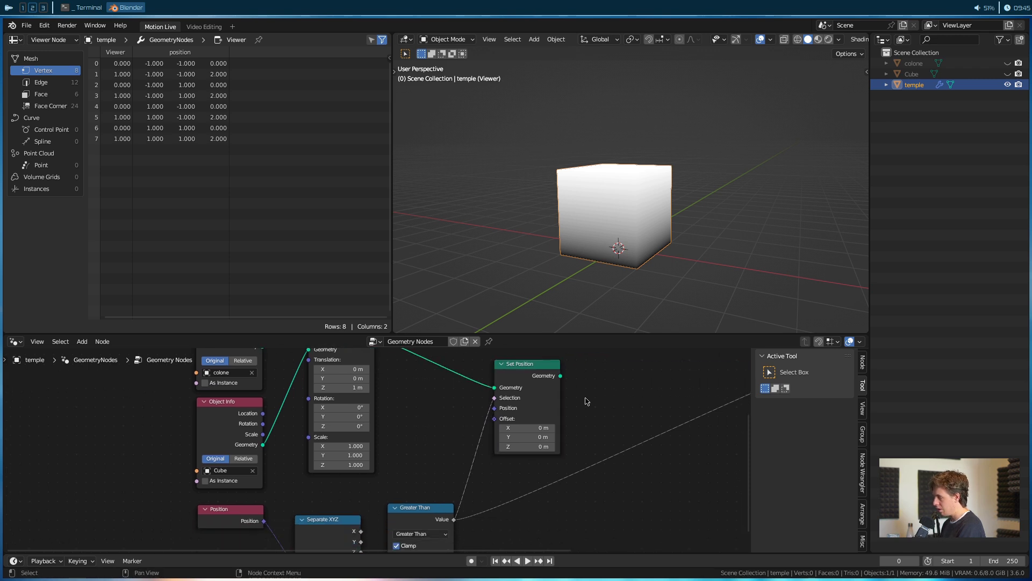
Connect the Set Position node's Geometry output to the Viewer in place of the Greater Than preview.
left_click(531, 377, "ctrl+shift")
middle_click_drag(531, 377, 480, 371)
scroll(521, 425, "down", 3)
middle_click_drag(392, 456, 539, 475)
Try a Z offset of 0.72 m on the Set Position node and settle on 1 m.
scroll(537, 475, "up", 5)
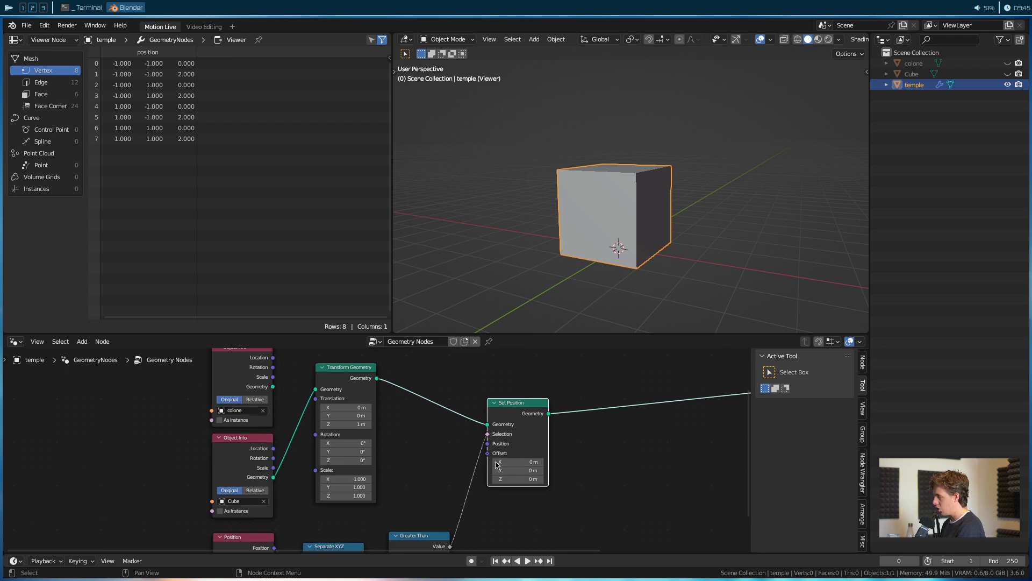
mouse_move(520, 479)
left_mouse_down("shift")
mouse_move(535, 479)
mouse_move(505, 479)
mouse_move(548, 479)
mouse_move(465, 479)
mouse_move(580, 479)
mouse_move(506, 479)
left_mouse_up("shift")
left_click(521, 476)
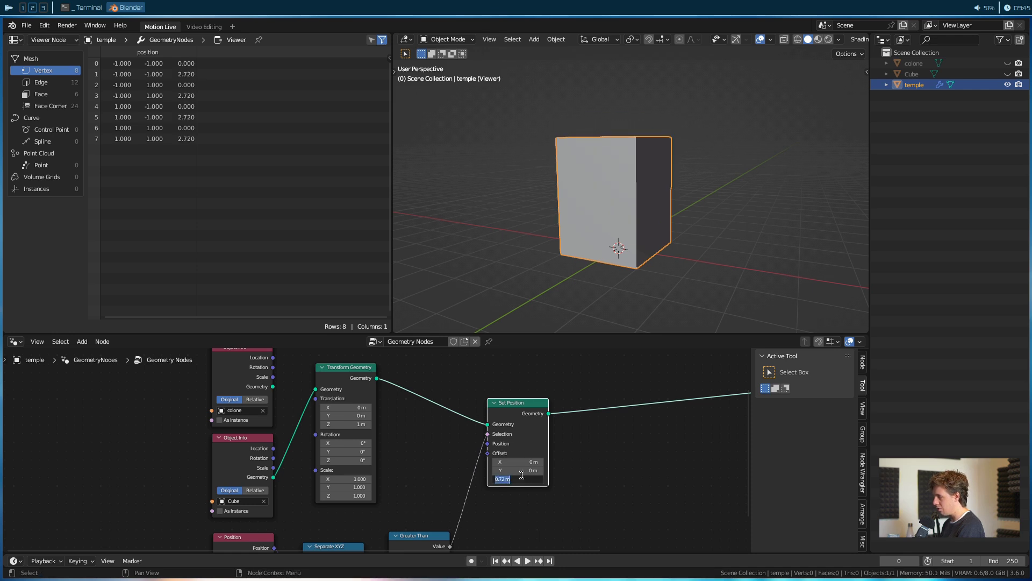
type("1")
key("Return")
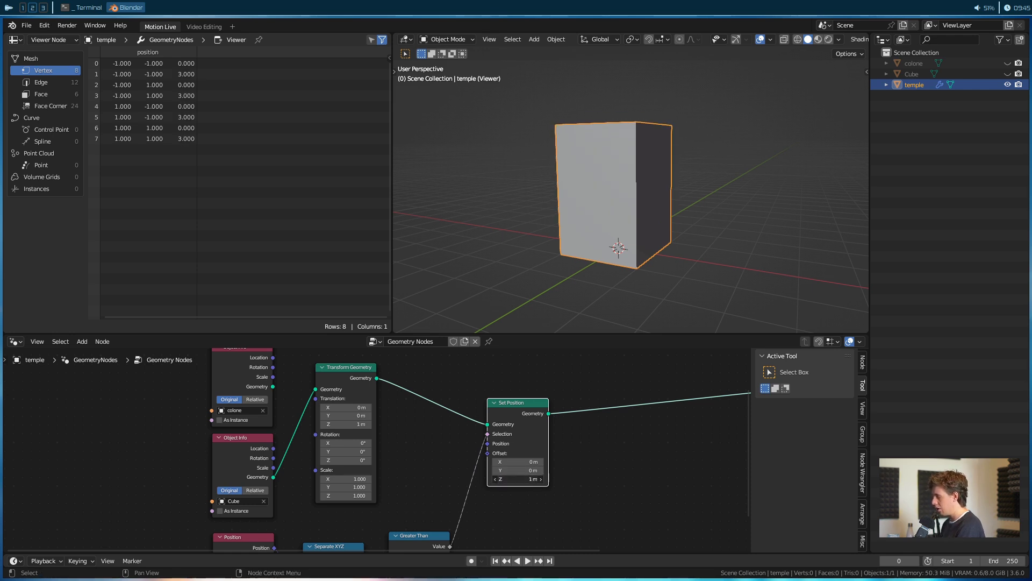
Set the Set Position node's Z offset to 0 m.
type("0")
key("Return")
scroll(529, 483, "down", 5)
scroll(529, 484, "left", 4)
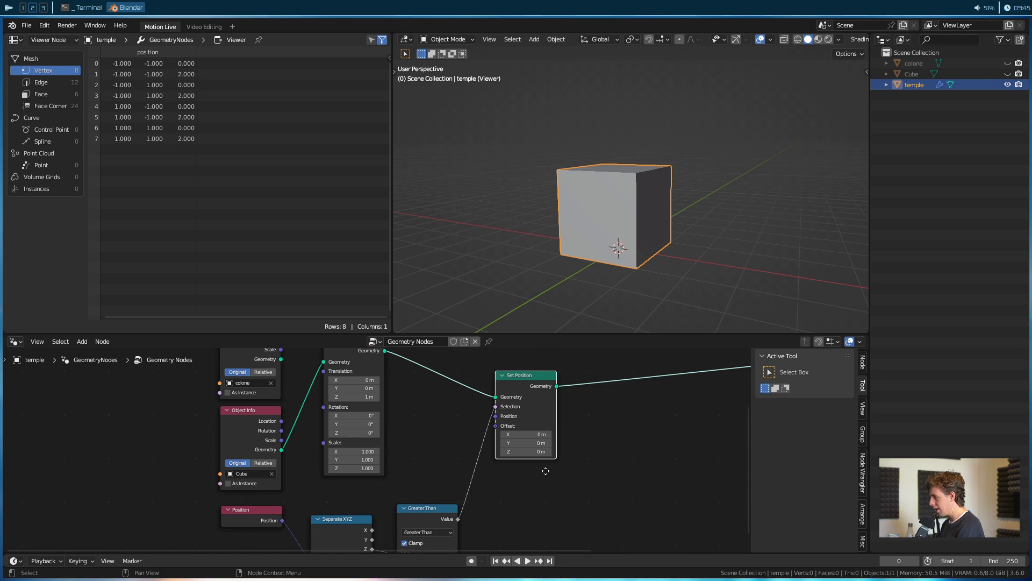
Try driving Set Position's Offset with the Greater Than value instead of its Selection, and restore the Selection link.
scroll(457, 433, "up", 3)
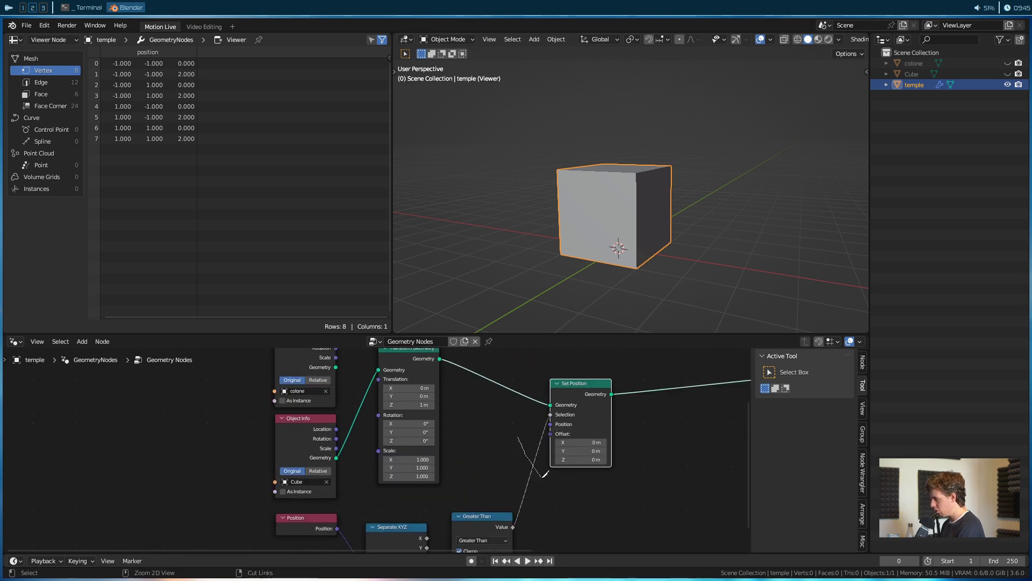
middle_click_drag(532, 478, 525, 482)
middle_click_drag(524, 446, 522, 411)
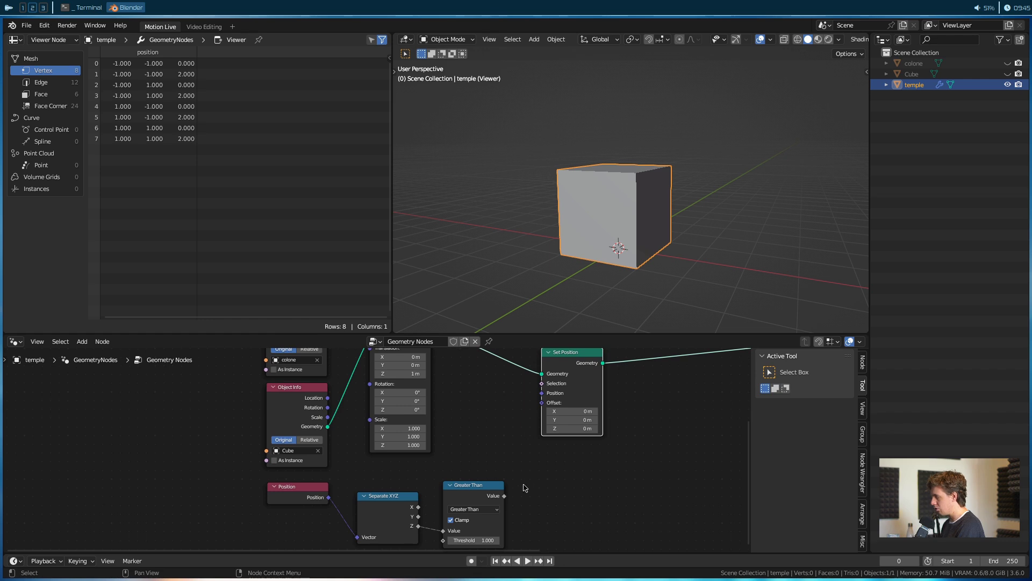
left_click_drag(506, 496, 542, 403)
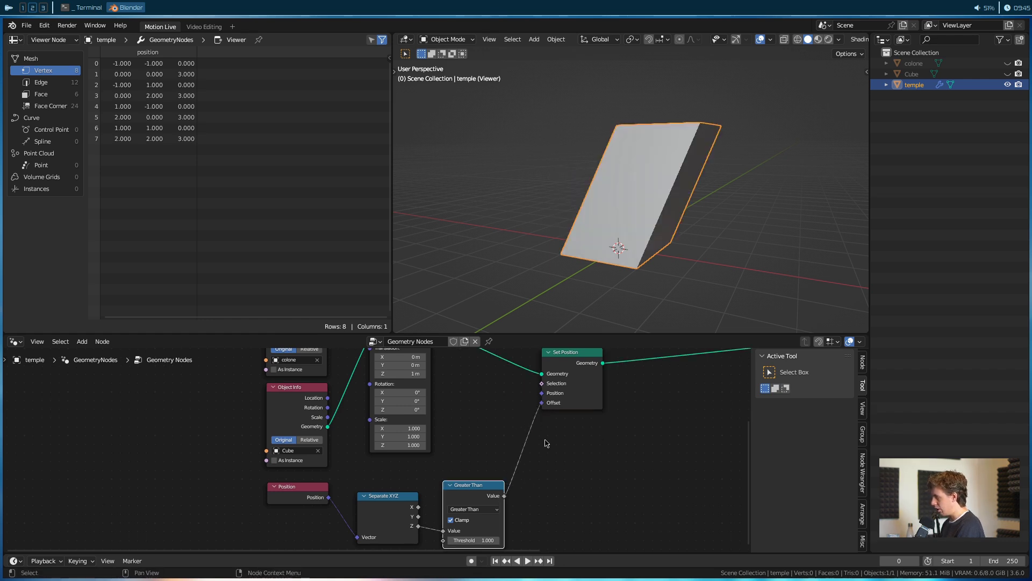
right_click_drag(529, 407, 512, 493, "ctrl")
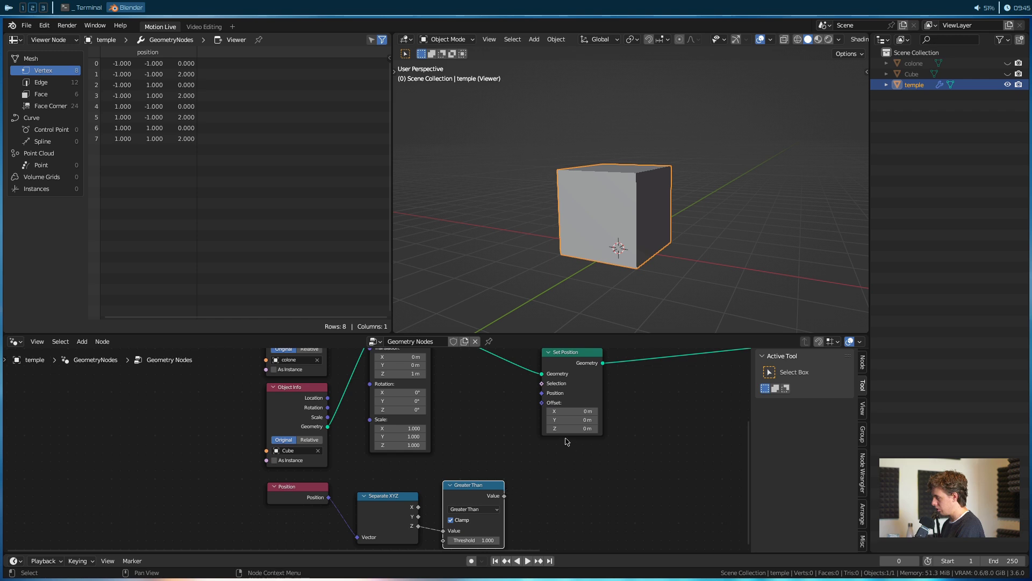
left_click_drag(504, 496, 542, 384)
Try adjusting Set Position's Z offset and reset it to 0 m.
mouse_move(571, 429)
left_mouse_down()
mouse_move(580, 429)
mouse_move(522, 428)
mouse_move(584, 431)
left_mouse_up()
left_click(584, 431)
type("0")
key("Return")
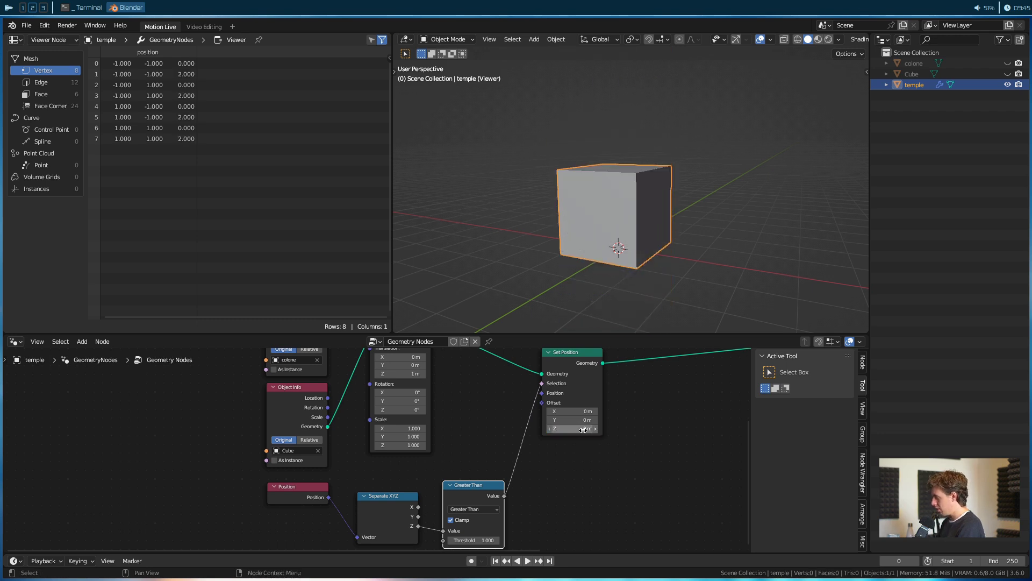
Move the Position, Separate XYZ and Greater Than nodes left so they sit below the Object Info nodes.
middle_click_drag(588, 439, 587, 477)
scroll(586, 480, "down", 2)
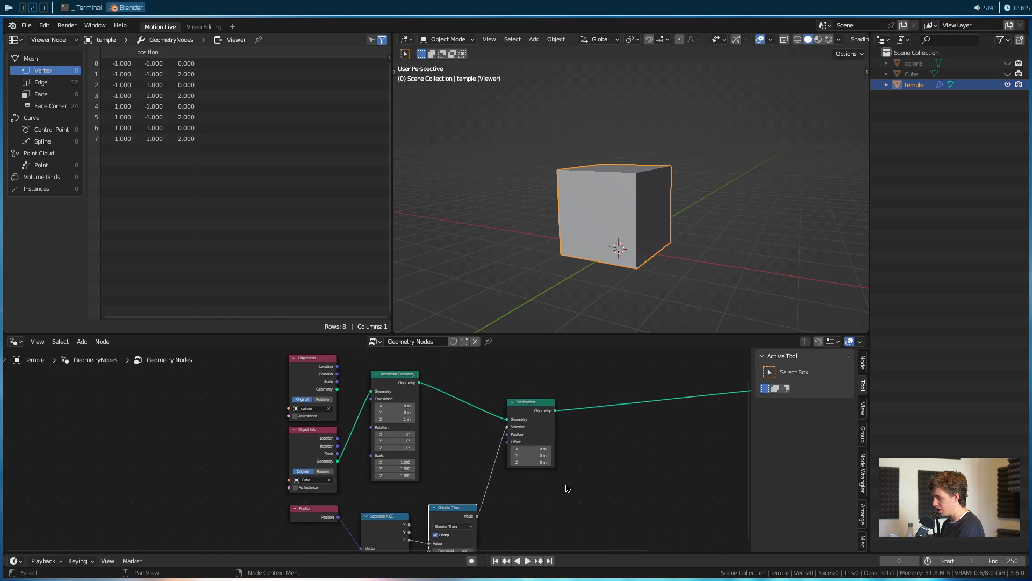
middle_click_drag(560, 480, 522, 470)
left_click_drag(490, 473, 301, 522)
key("g")
left_click(285, 508)
left_click(285, 508)
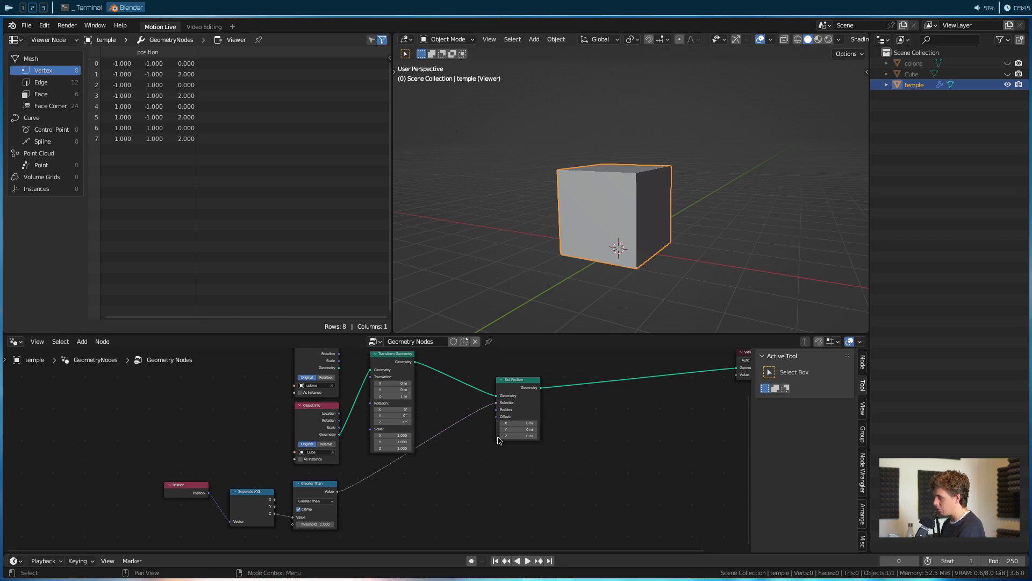
Shift the two Object Info nodes and Transform Geometry left to widen the gap before Set Position.
middle_click_drag(500, 439, 494, 467)
left_click_drag(242, 375, 419, 452)
key("g")
left_click(372, 443)
left_click(405, 427)
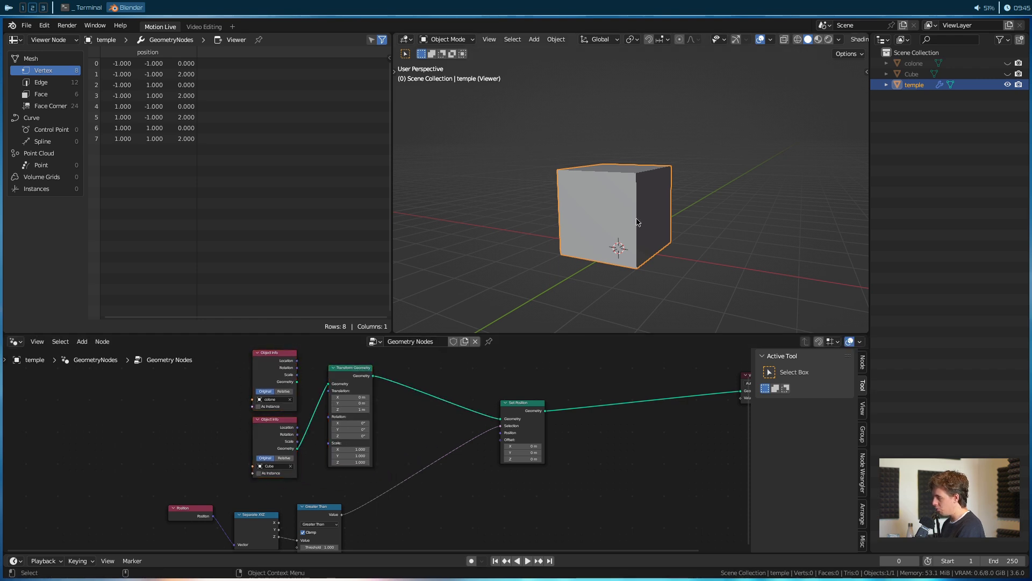
Move the Group Input node to just left of the Object Info nodes.
scroll(398, 462, "up", 6)
middle_click_drag(398, 461, 453, 479)
scroll(501, 441, "down", 2)
scroll(479, 484, "down", 3)
left_click_drag(468, 390, 250, 447)
scroll(518, 488, "up", 2)
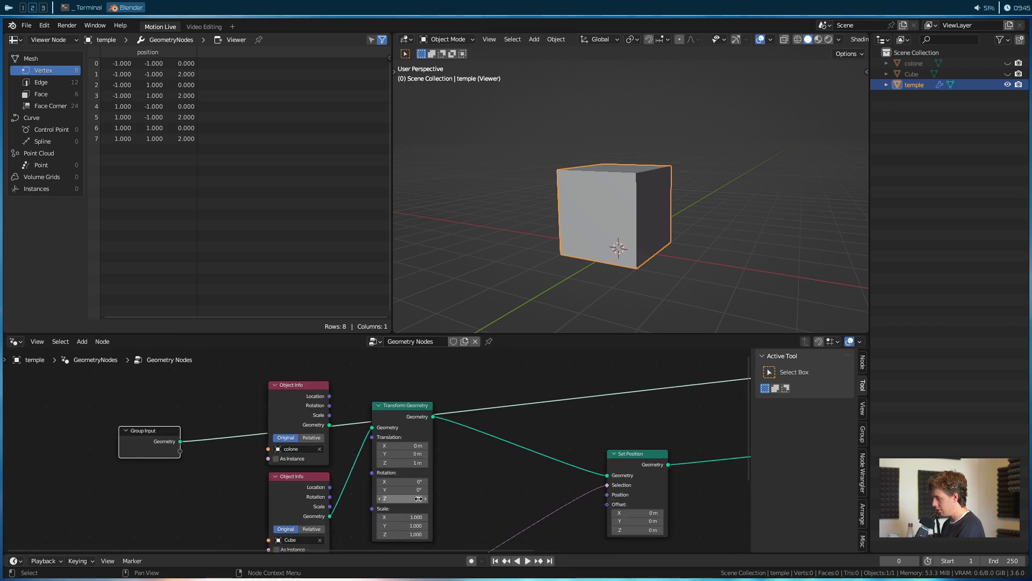
middle_click_drag(521, 505, 542, 483)
middle_click_drag(194, 448, 199, 429)
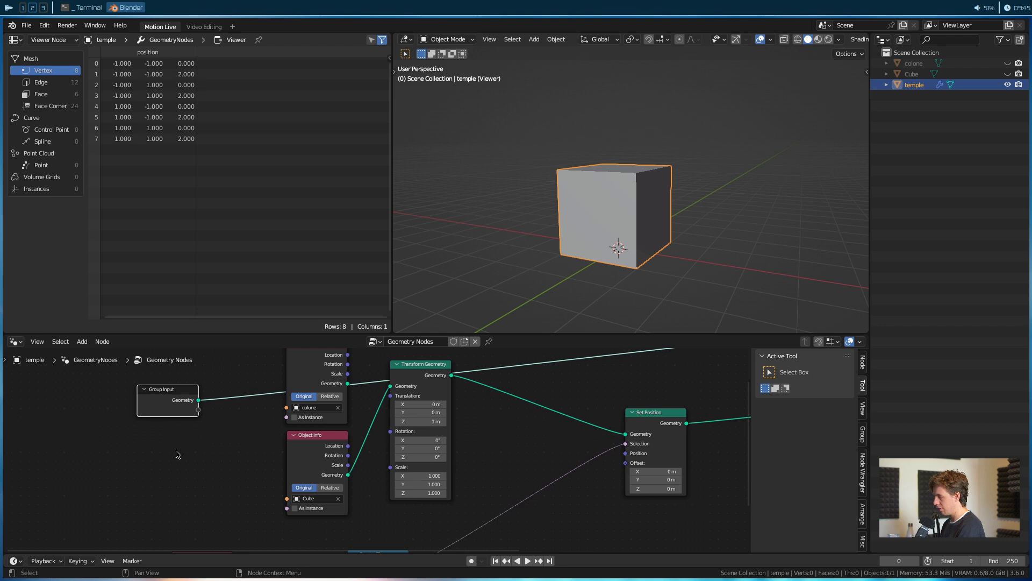
Add a Combine XYZ node between Transform Geometry and Set Position.
key("shift+a")
left_click(156, 357)
type("com")
key("Down")
key("Return")
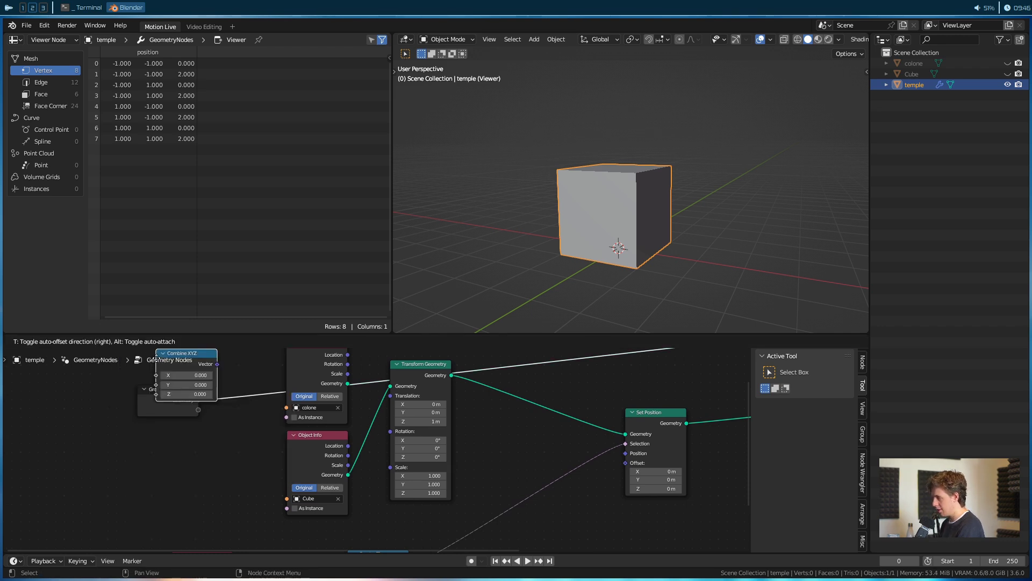
Connect Combine XYZ's Vector to Set Position's Offset and expose its Z input on the Group Input.
left_click_drag(544, 435, 625, 464)
left_click_drag(526, 427, 527, 434)
middle_click_drag(458, 431, 611, 427)
left_click_drag(337, 405, 331, 404)
middle_click_drag(371, 435, 298, 429)
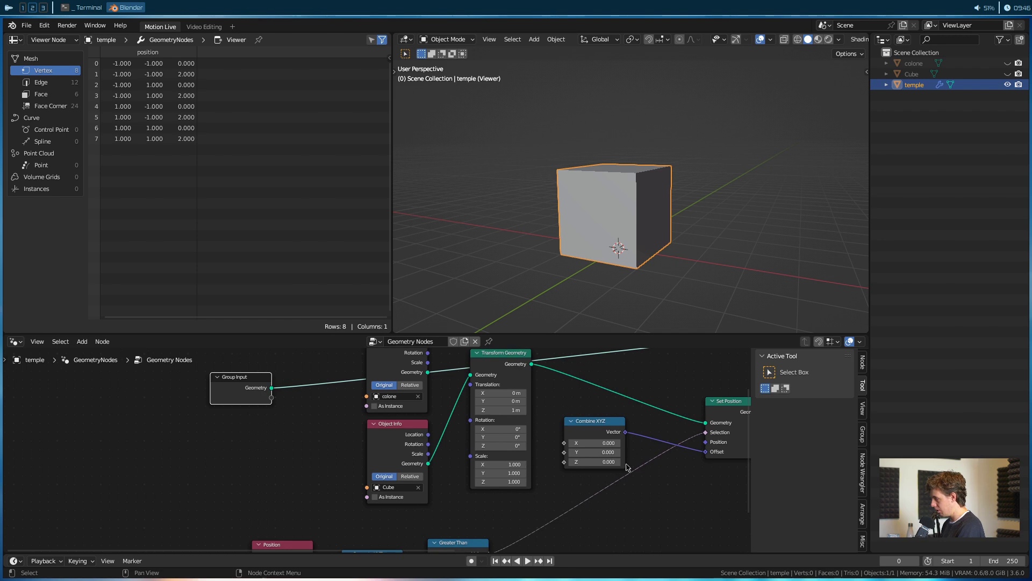
left_click_drag(563, 461, 240, 397)
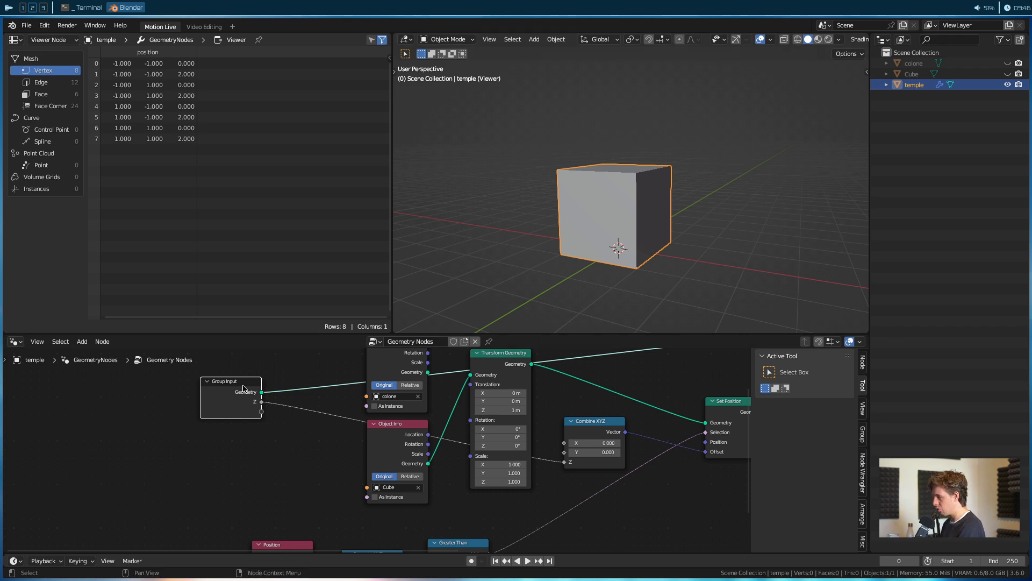
Insert a Math node set to Add on the Group Input's Z link and set its second value to 2.
key("shift+a")
left_click(185, 356)
type("add")
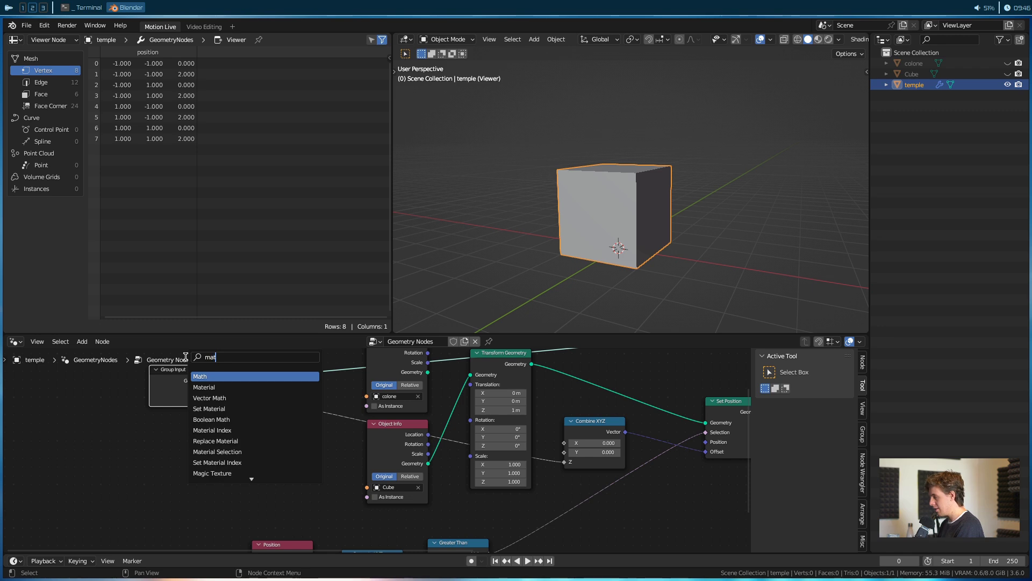
key("Return")
left_click(254, 408)
left_click(258, 417)
left_click(258, 419)
left_click(270, 450)
type("2")
key("Return")
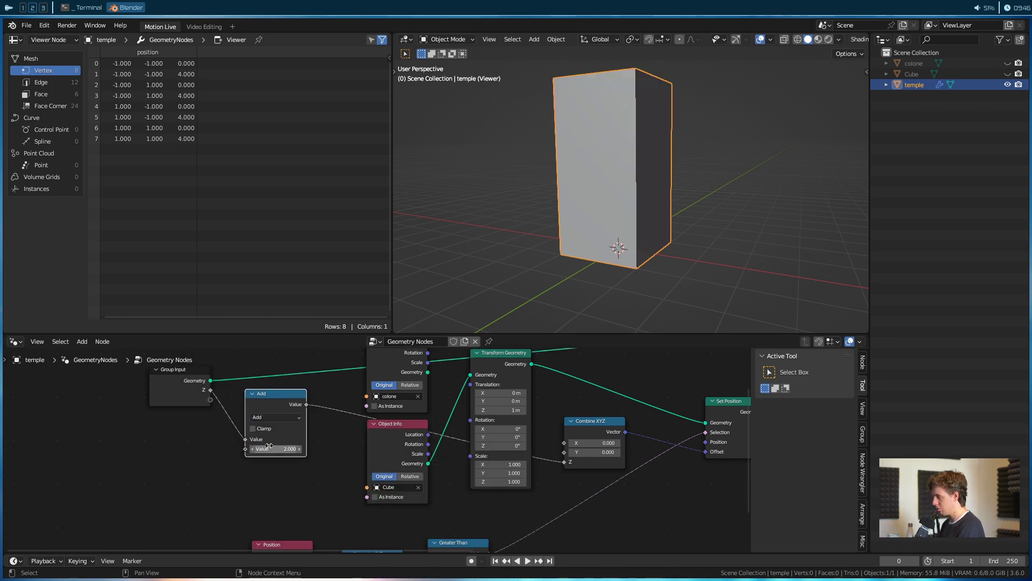
Turn the Outliner area into a Properties editor showing the temple object's modifier settings.
left_click(188, 397)
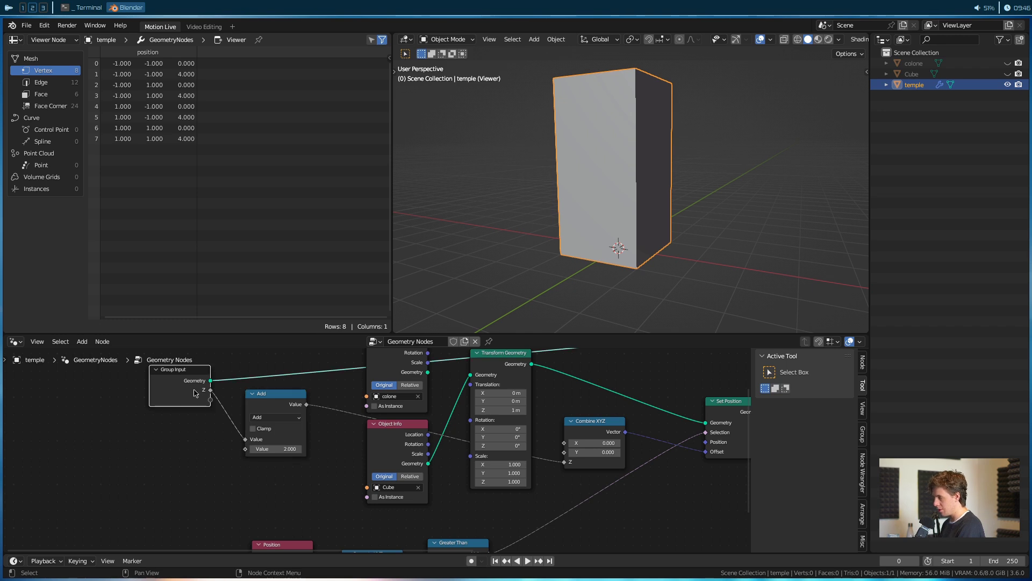
left_click(882, 40)
left_click(839, 74)
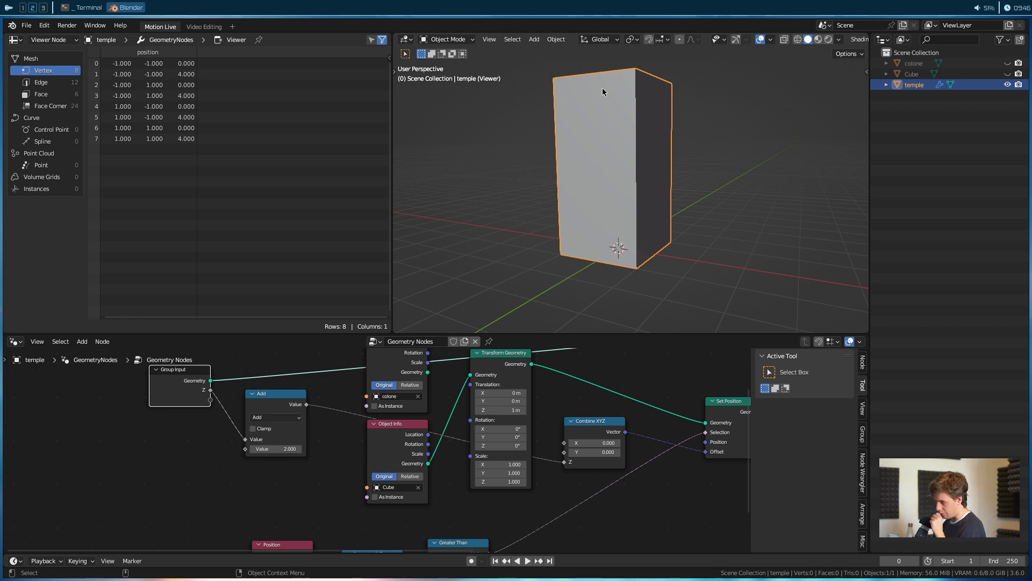
left_click(881, 40)
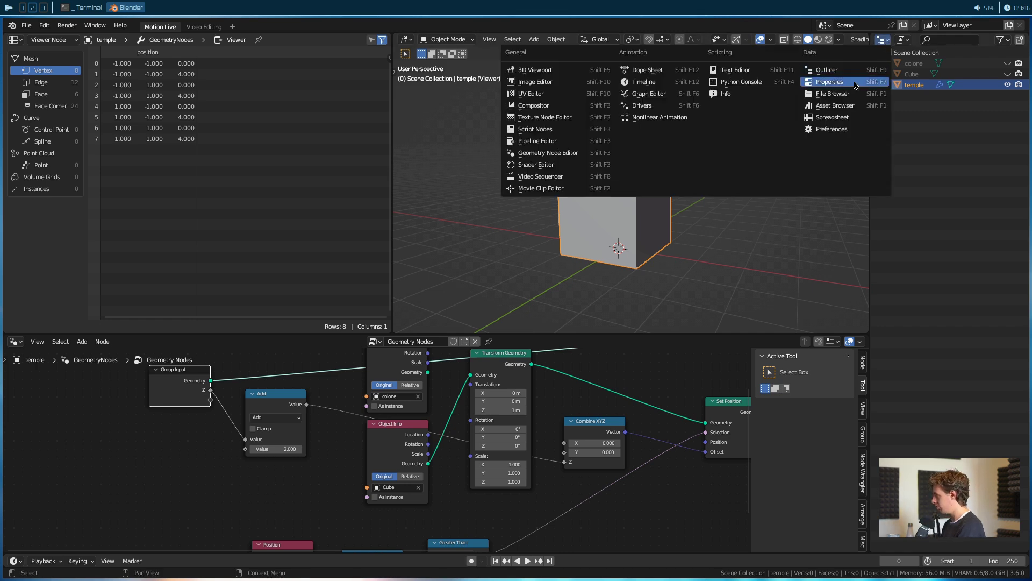
left_click(820, 85)
left_click(878, 172)
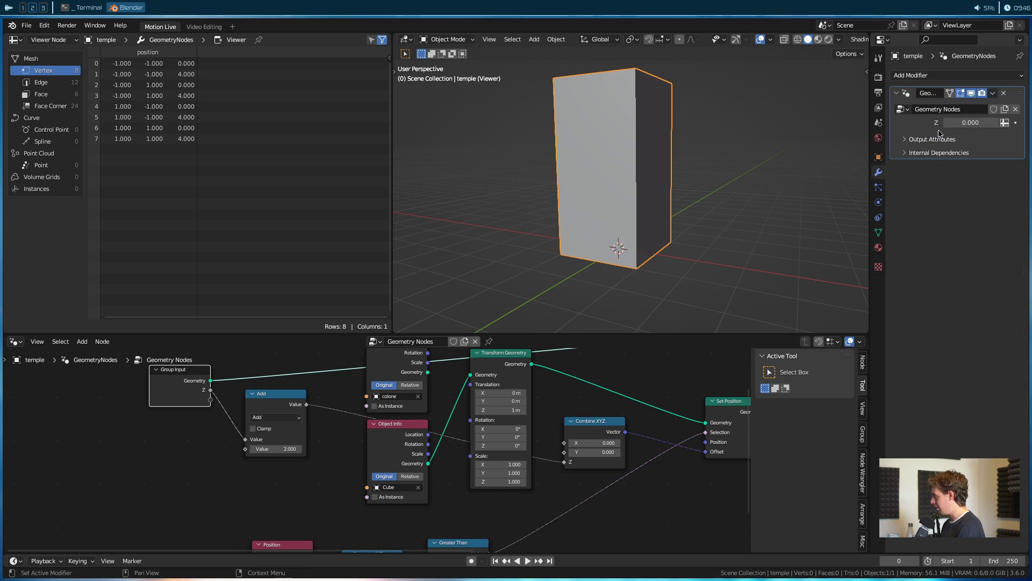
Try Z values of 2 and -2 on the Geometry Nodes modifier.
left_click(962, 125)
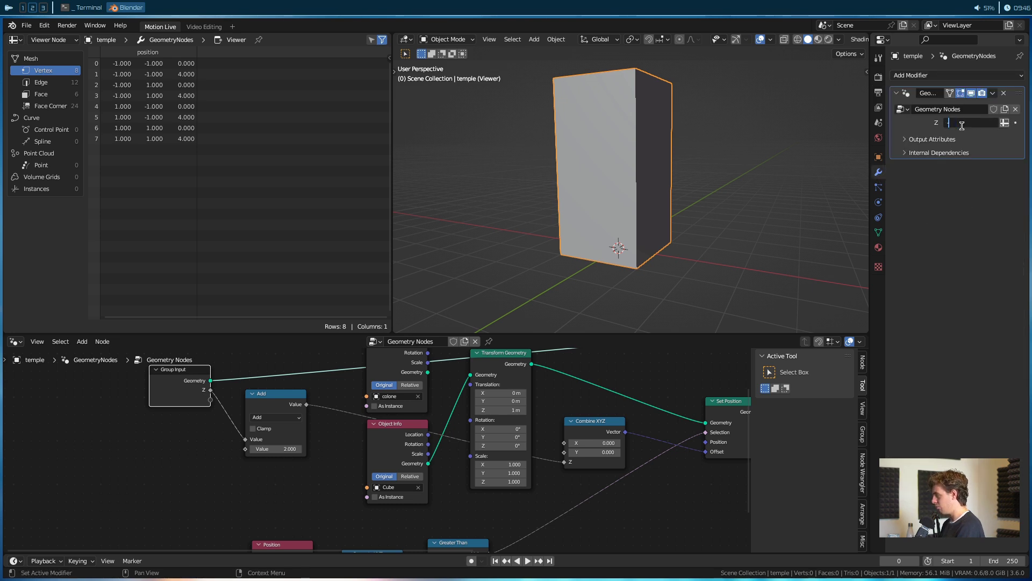
type("2")
key("Return")
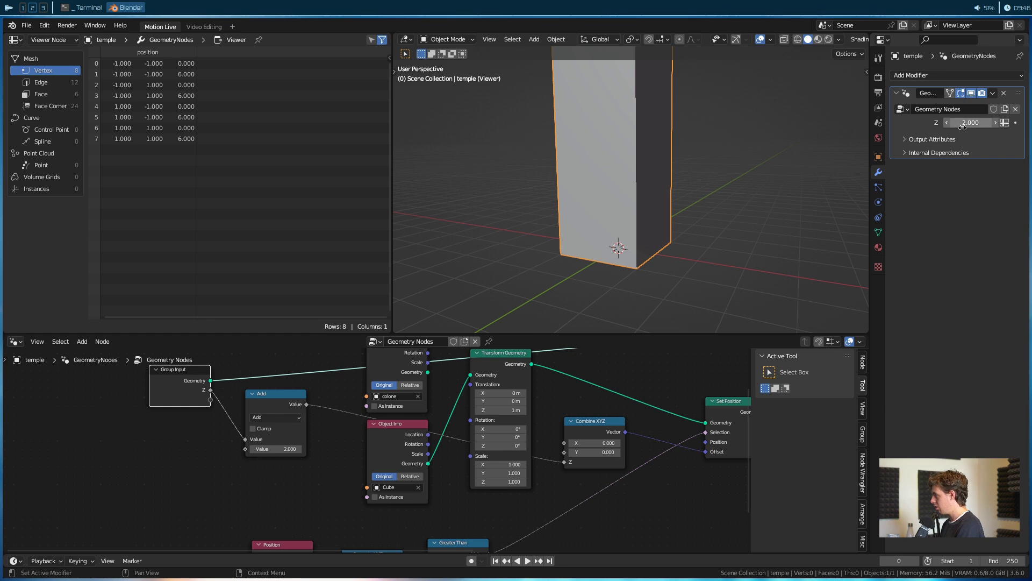
left_click(962, 126)
type("-2")
key("Return")
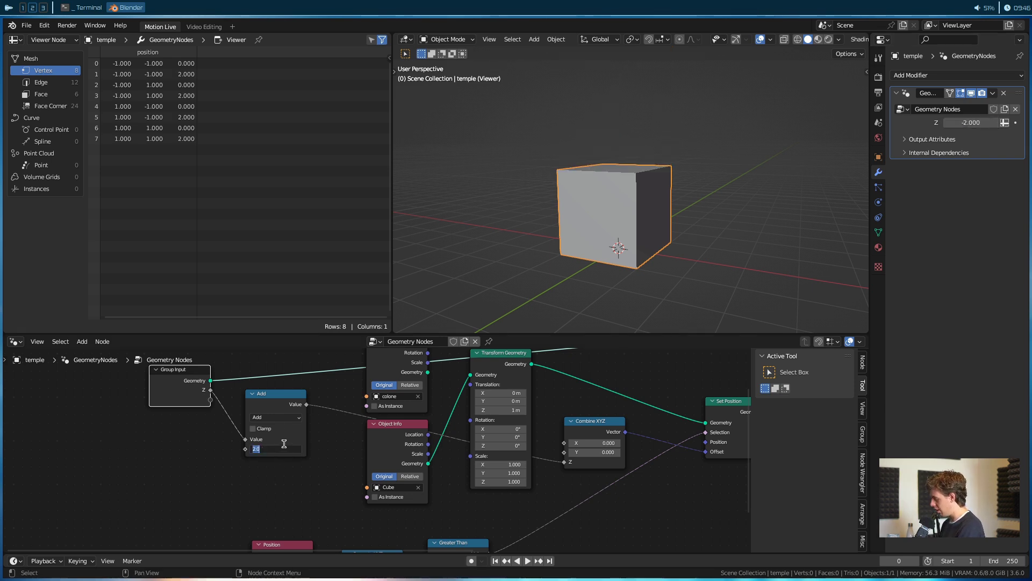
Change the Math node's operation from Add to Subtract, keeping its second value at 2.
key("Return")
left_click(275, 417)
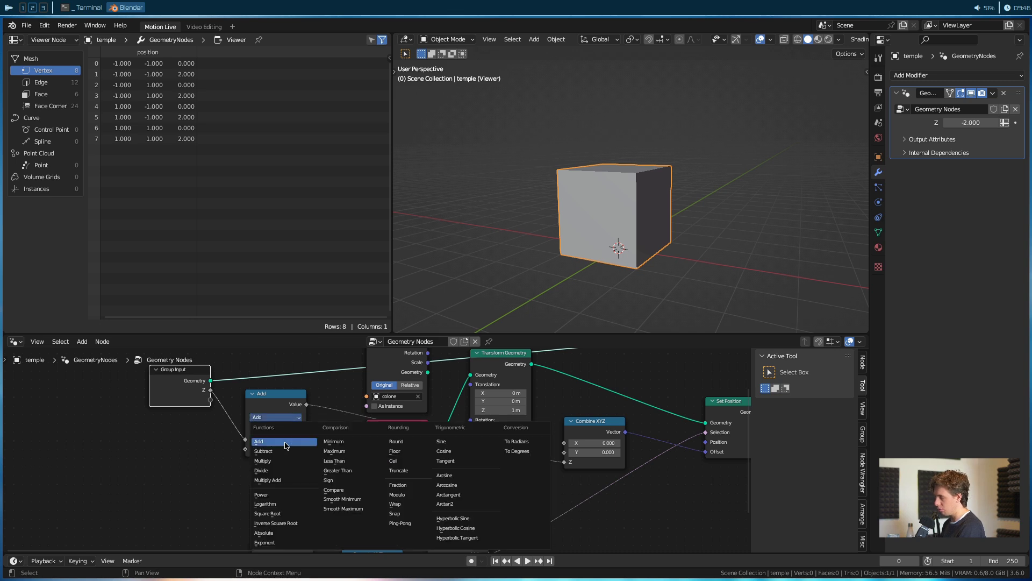
left_click(290, 429)
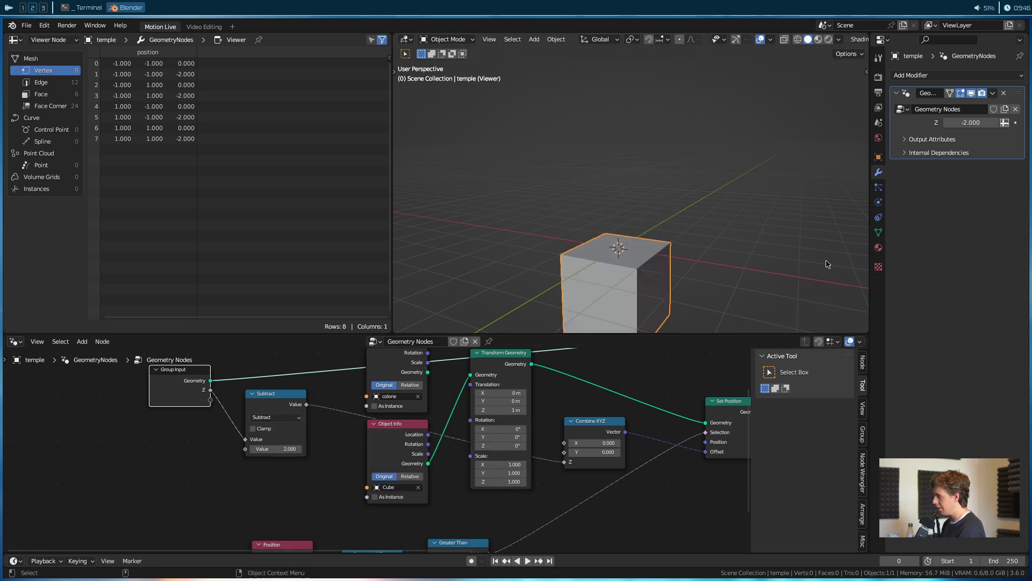
Reset the modifier's Z value and try heights of 1 and 0.5.
key("BackSpace")
left_click_drag(960, 123, 962, 123)
left_click(963, 123)
type("1")
key("Return")
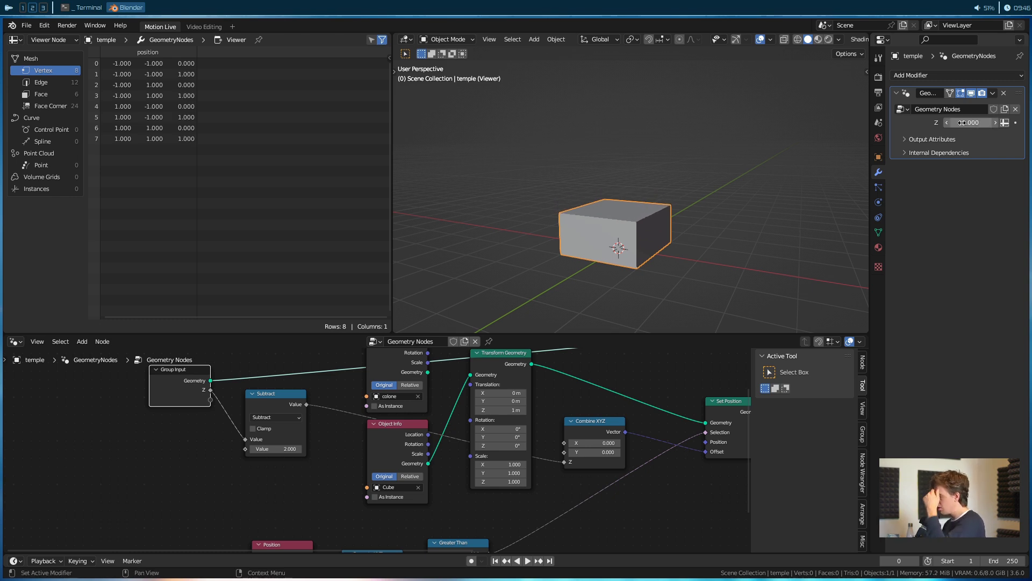
left_click(962, 122)
type("0.5")
key("Return")
Set the modifier's Z value to 0.25 for a flat slab and view it from another angle.
middle_click_drag(656, 228, 684, 229)
left_click(969, 123)
type("0.25")
key("Return")
middle_click_drag(591, 210, 576, 209)
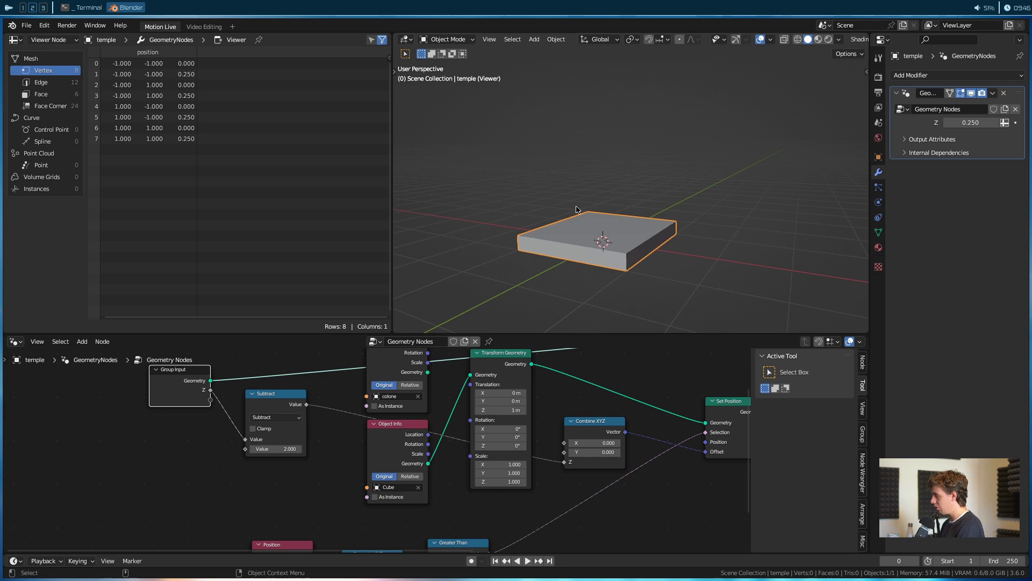
Move the Subtract node lower, shift Group Input left, and place the colone Object Info node above Group Input.
scroll(605, 414, "down", 3)
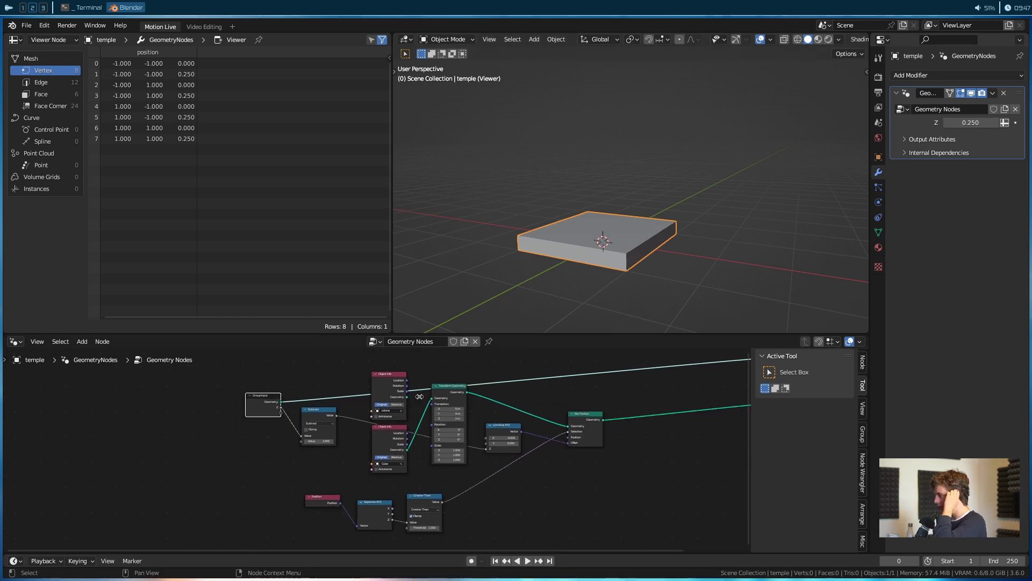
scroll(368, 439, "up", 2)
left_click_drag(307, 413, 308, 463)
left_click_drag(213, 388, 177, 433)
middle_click_drag(401, 352, 388, 414)
left_click_drag(390, 409, 165, 402)
middle_click_drag(226, 467, 200, 405)
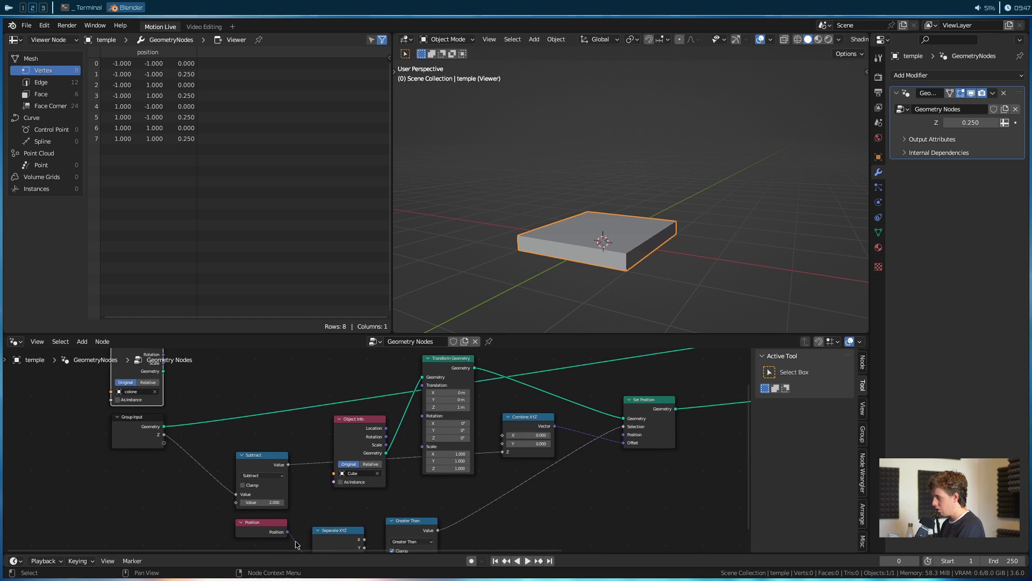
Move the Position, Separate XYZ and Greater Than nodes further down, away from the Subtract node.
middle_click_drag(506, 508, 490, 469)
left_click_drag(466, 515, 218, 487)
middle_click_drag(471, 489, 471, 527)
key("g")
left_click(461, 500)
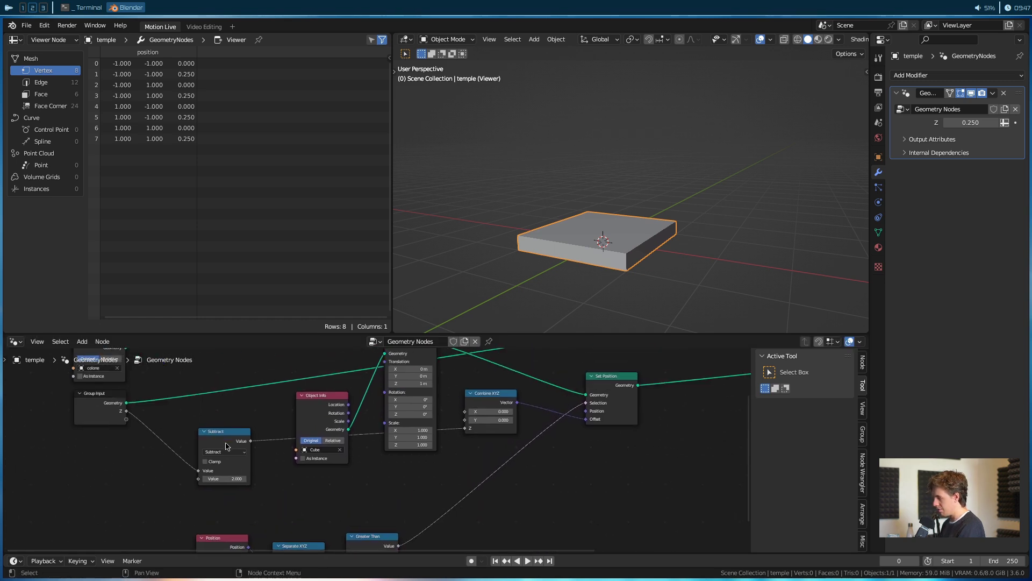
Move the Subtract node beside Group Input and stack the Cube Object Info node above the colone one.
left_click_drag(220, 432, 172, 415)
left_click_drag(326, 398, 273, 417)
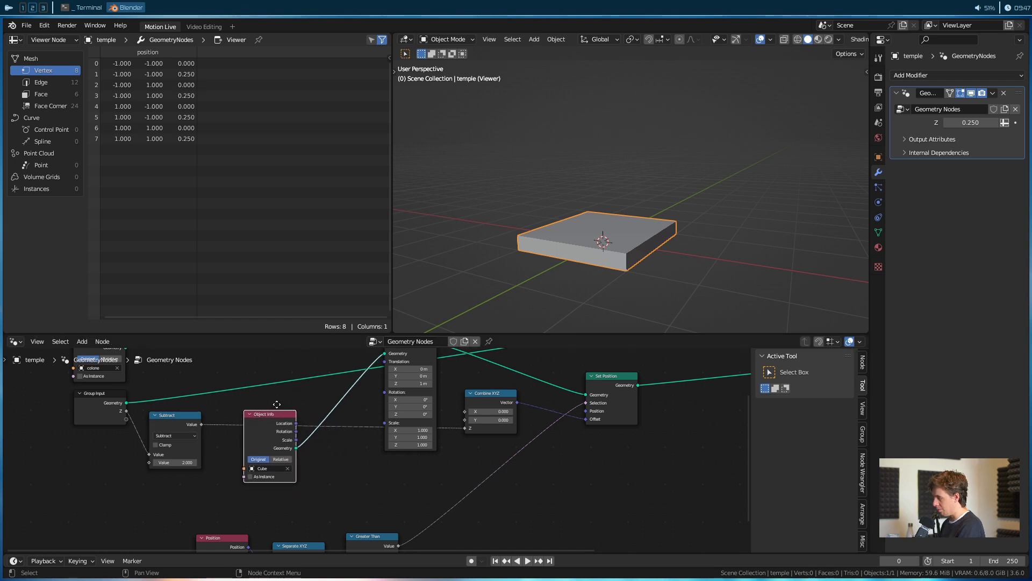
middle_click_drag(273, 418, 295, 456)
left_click_drag(294, 456, 250, 356)
middle_click_drag(250, 356, 331, 397)
left_click_drag(330, 397, 199, 394)
Move the Transform Geometry node left, next to the Cube Object Info node.
middle_click_drag(523, 503, 485, 438)
left_click_drag(486, 438, 272, 384)
scroll(362, 422, "down", 2)
scroll(362, 422, "down", 3)
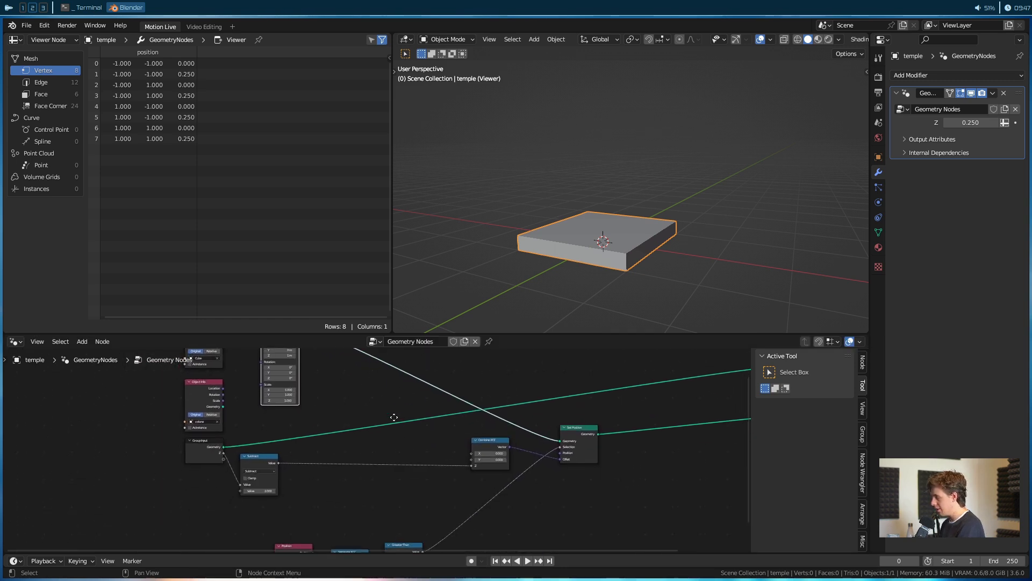
Move the Separate XYZ and Greater Than nodes to just below the Subtract node, right of the Position node.
scroll(282, 452, "down", 2)
scroll(413, 484, "down", 2)
left_click_drag(477, 473, 266, 505)
key("g")
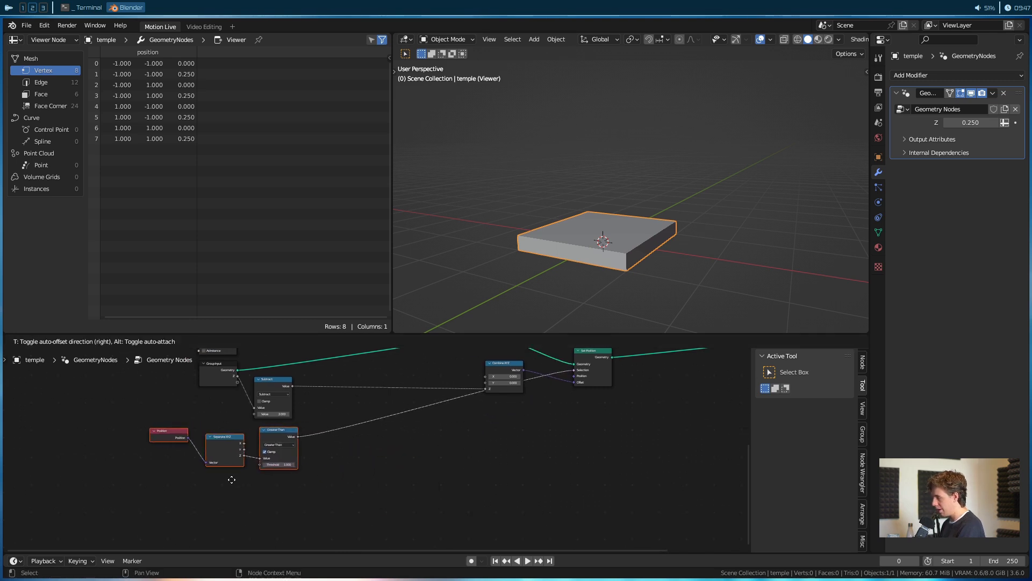
scroll(231, 468, "up", 2)
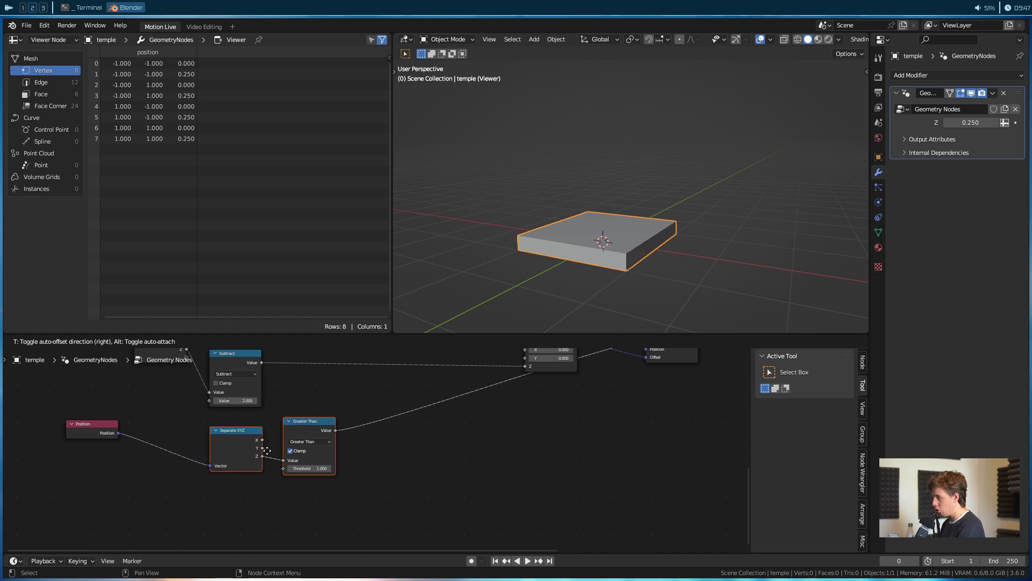
left_click(288, 456)
Move the Greater Than node to below and slightly right of the Separate XYZ node.
scroll(301, 487, "down", 1, "shift")
scroll(303, 490, "up", 1)
scroll(312, 484, "up", 2, "shift")
left_click_drag(329, 455, 271, 525)
scroll(262, 456, "down", 3, "shift")
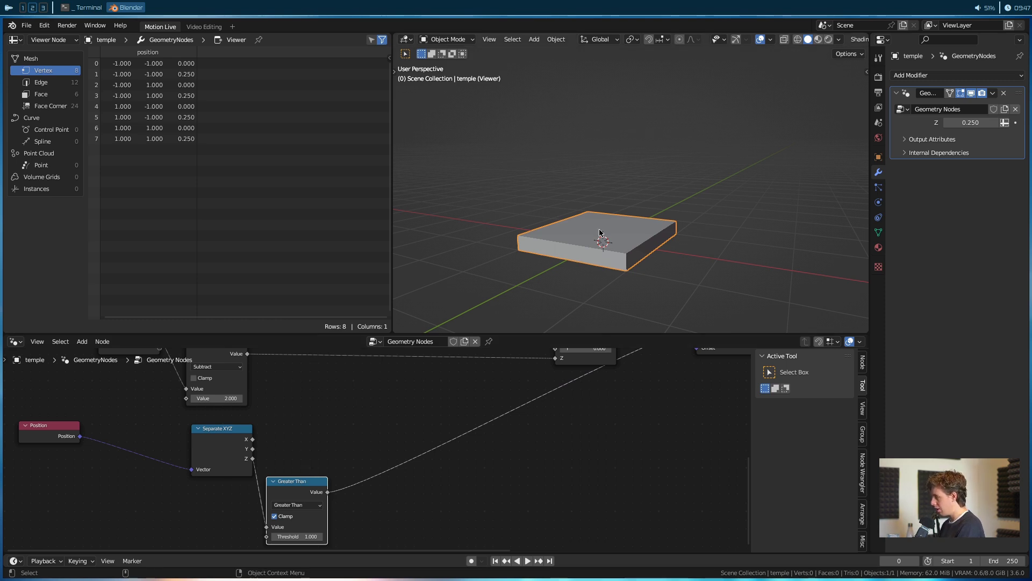
Try out the X and Y scale of the cube's Transform Geometry node and reset both to 1.
middle_click_drag(560, 273, 573, 291)
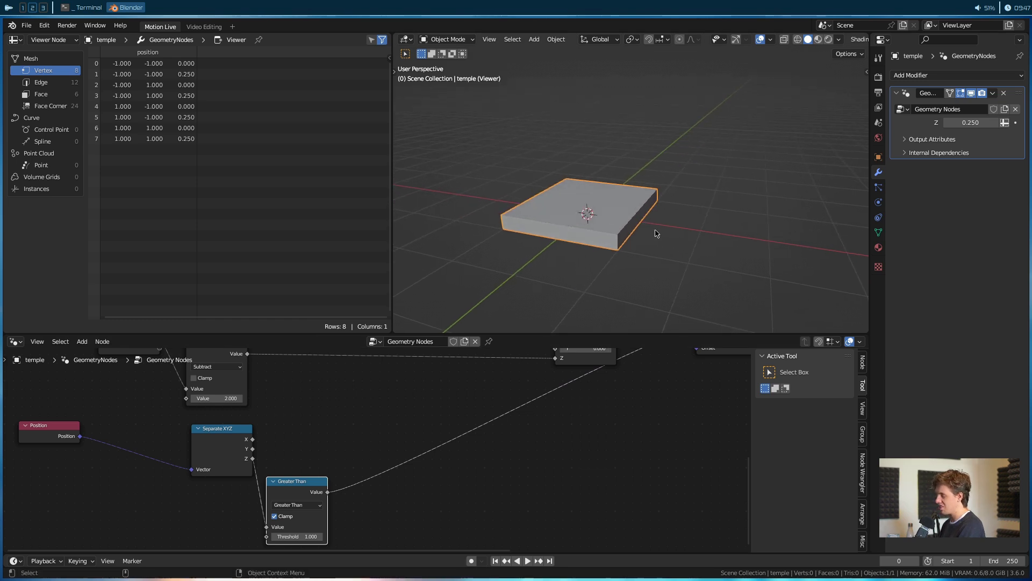
scroll(373, 430, "down", 4)
middle_click_drag(373, 431, 408, 553)
middle_click_drag(393, 407, 400, 450)
scroll(337, 405, "up", 2)
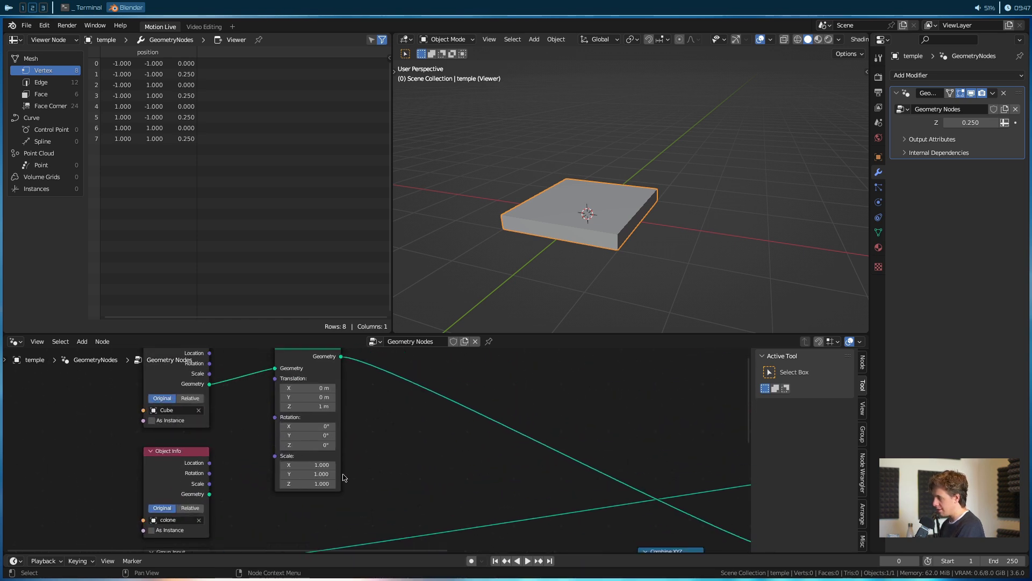
left_click_drag(310, 473, 406, 463)
left_click(309, 473)
type("1")
key("Return")
left_click(300, 463)
type("1")
key("Return")
Move the colone Object Info node and the Group Input node left to free space before the Transform Geometry node.
middle_click_drag(174, 482, 400, 379)
left_click_drag(411, 390, 140, 393)
left_click_drag(408, 466, 302, 481)
left_click(301, 460)
Add a Combine XYZ node and connect its Vector output to the Scale of the cube's Transform Geometry node.
key("shift+a")
left_click(406, 360)
type("com")
left_click(433, 390)
left_click(439, 387)
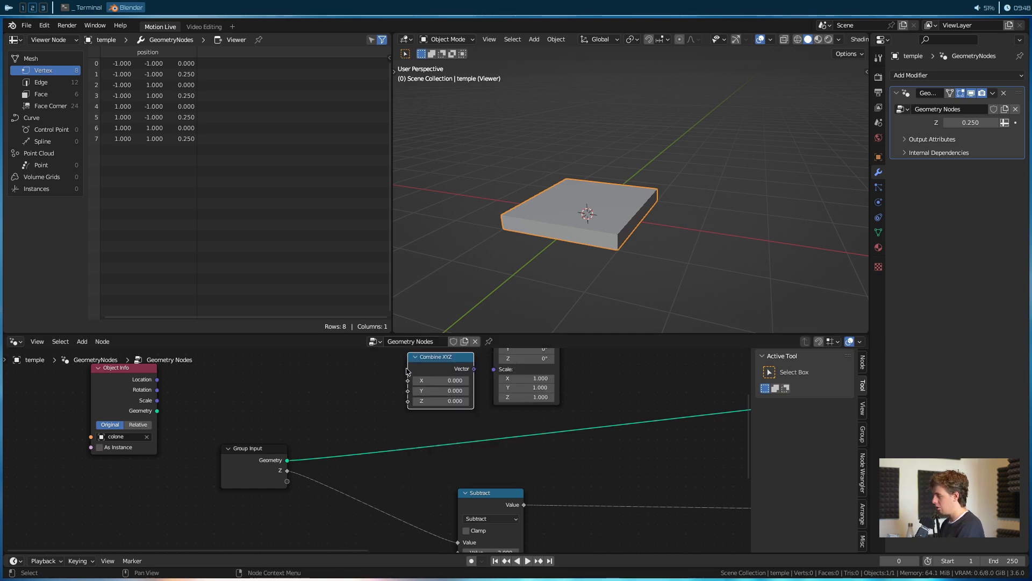
left_click_drag(474, 368, 494, 370)
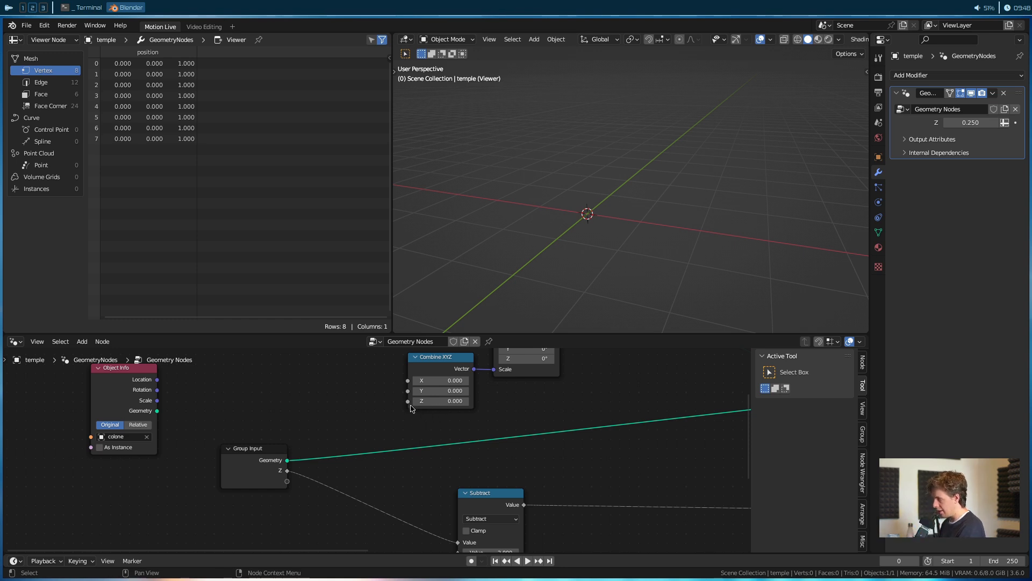
Expose the Combine XYZ node's X and Y as group inputs and set both modifier values to 1.
left_click_drag(408, 381, 287, 491)
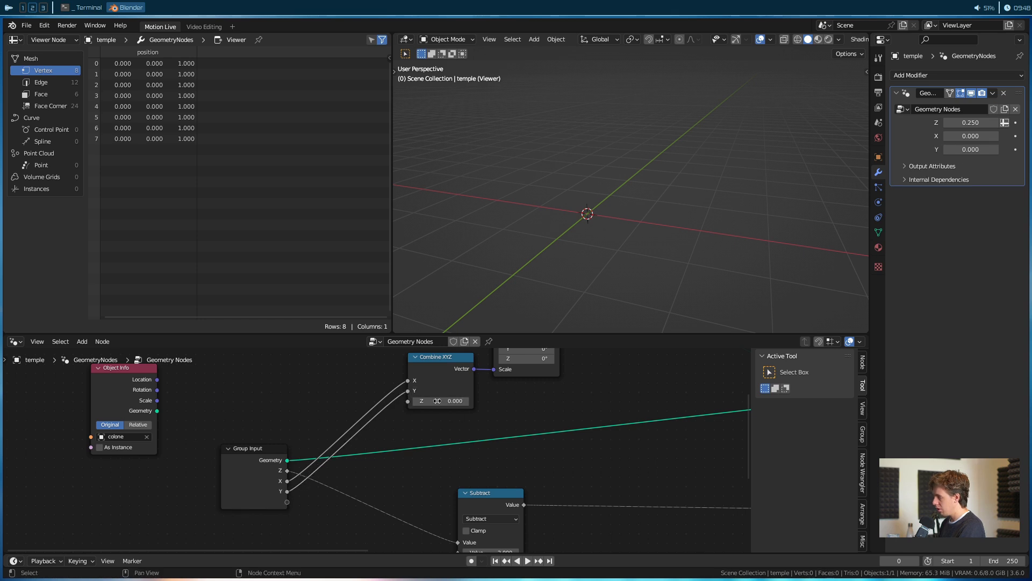
left_click(973, 136)
type("1")
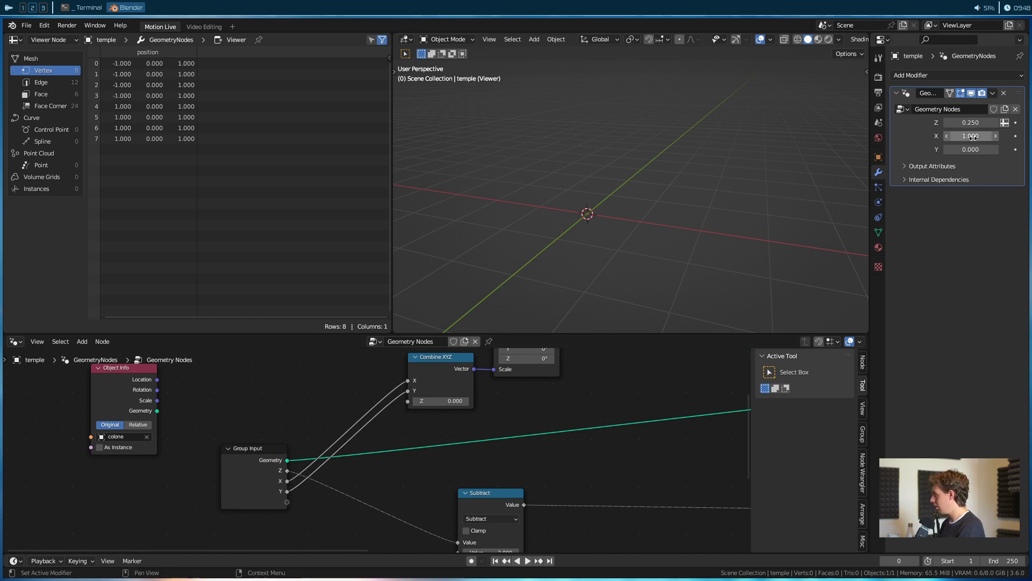
left_click(963, 150)
type("1")
key("Return")
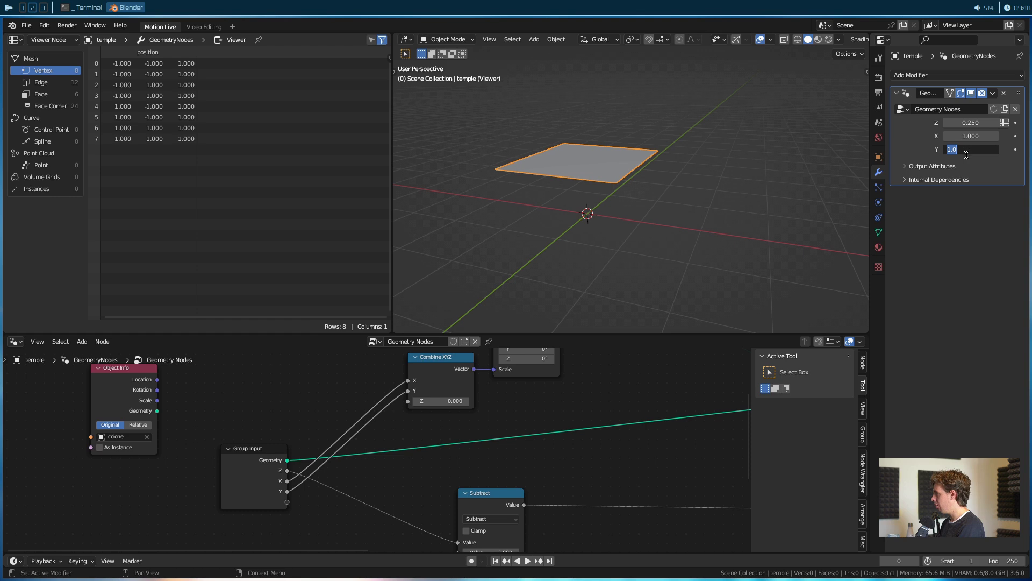
Set the Z value of the Combine XYZ node driving the cube's scale to 1.
middle_click_drag(451, 417, 435, 446)
left_click(437, 429)
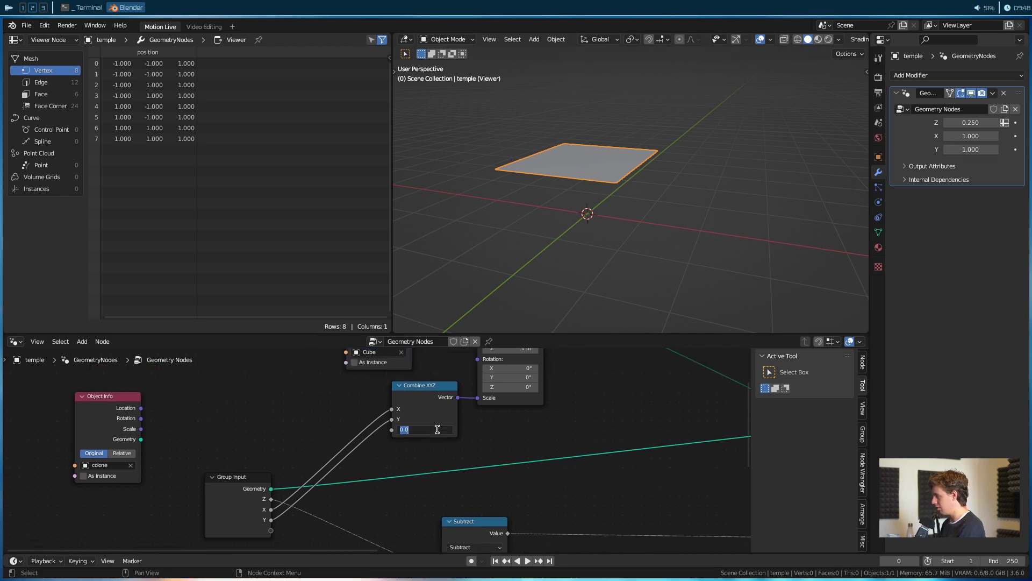
type("1")
key("Return")
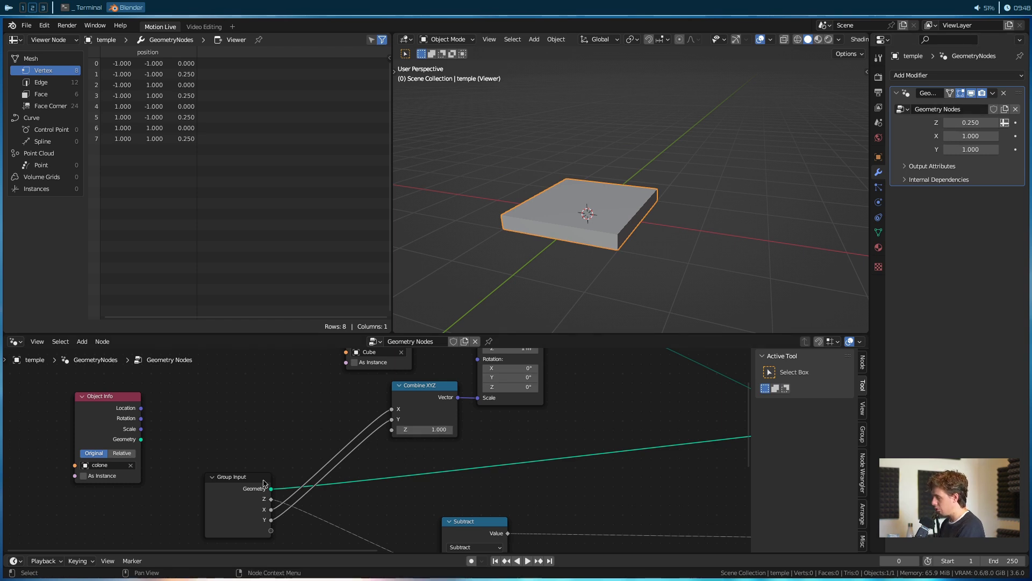
Rename the Z group input to "Hauteur Base".
left_click(866, 443)
double_click(780, 385)
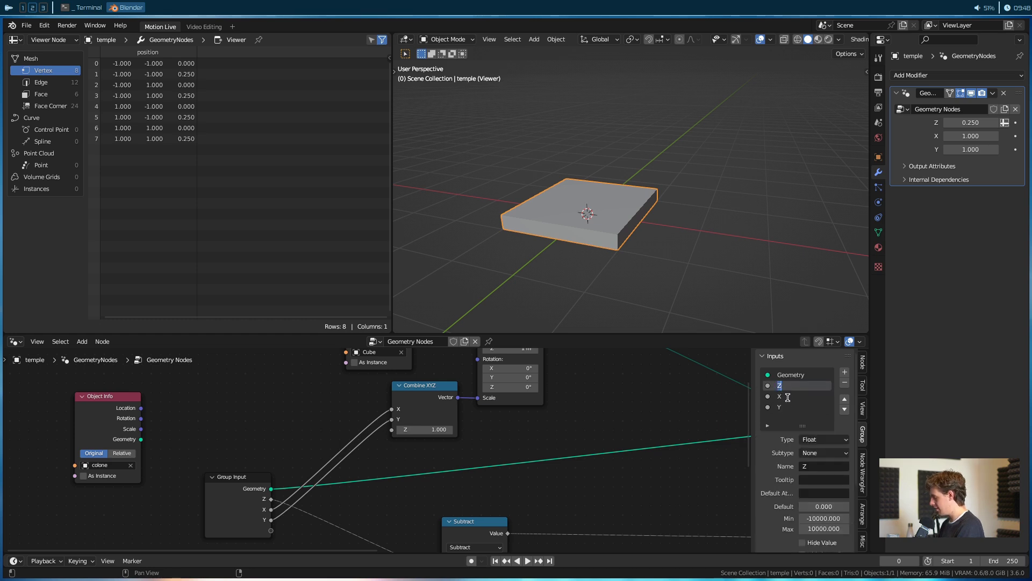
type("Hauteur B")
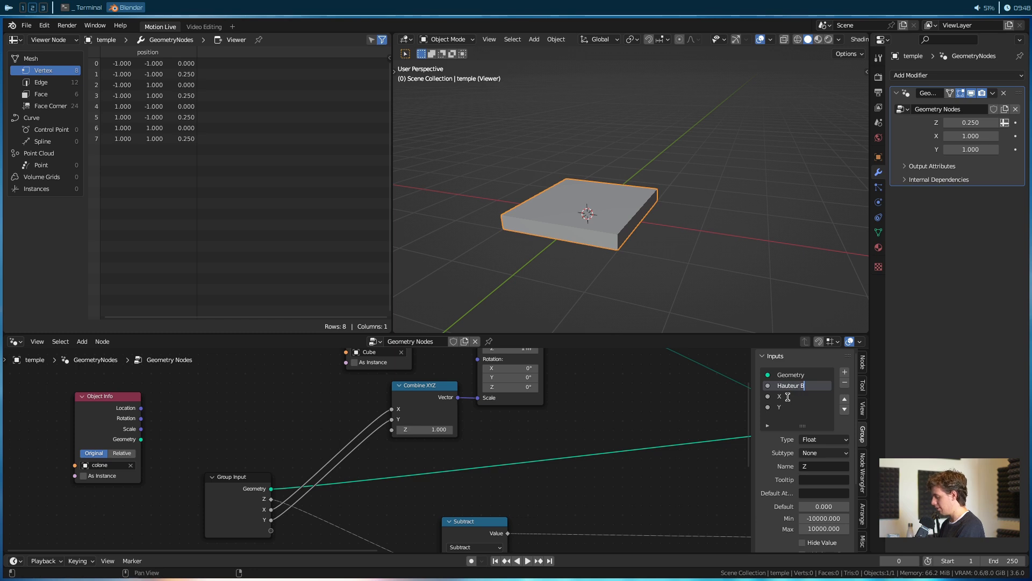
type("ase")
key("Return")
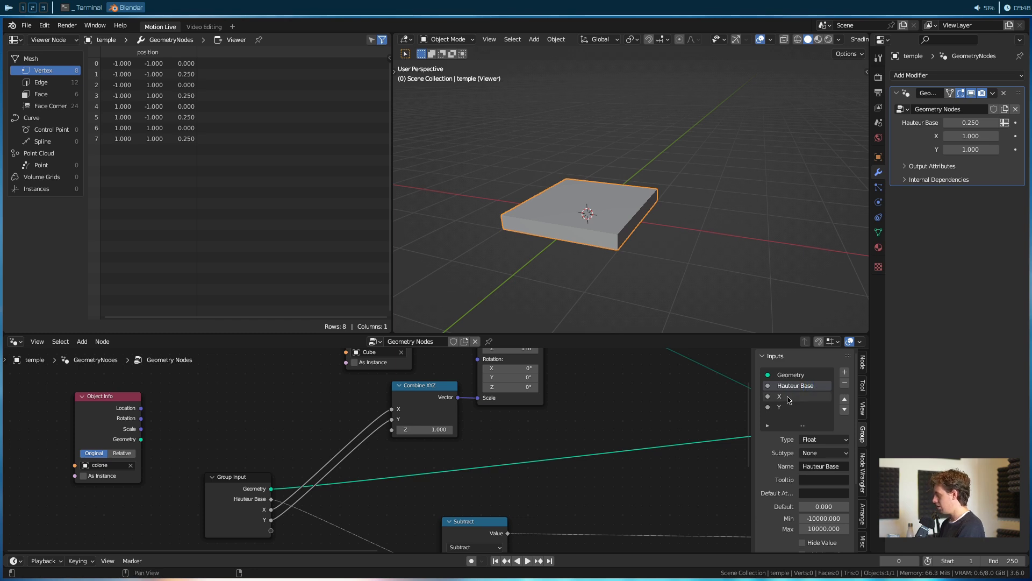
Rename the X group input to "Largeur" and the Y group input to "Longueur".
double_click(787, 397)
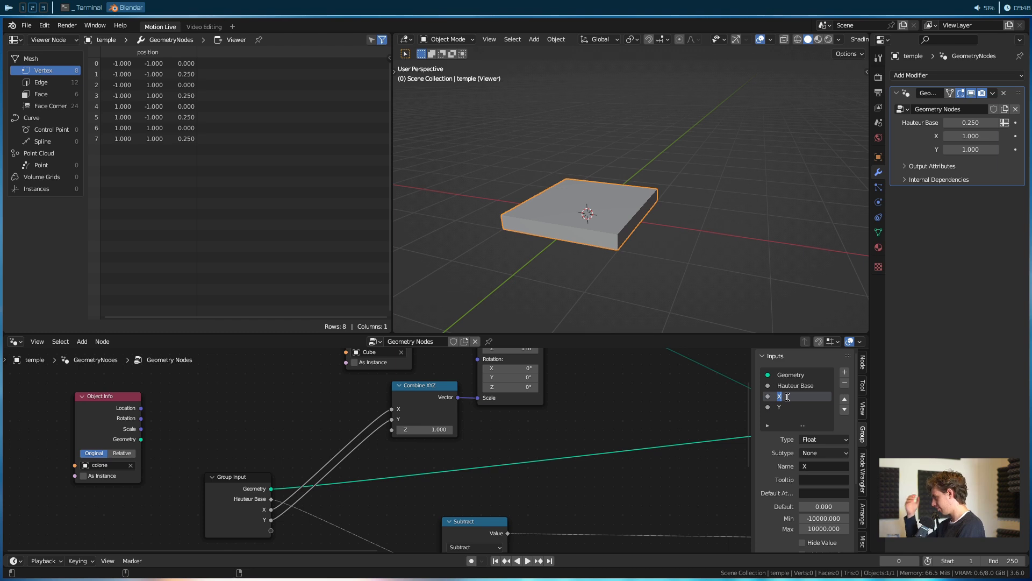
type("Largeur")
key("Return")
double_click(776, 407)
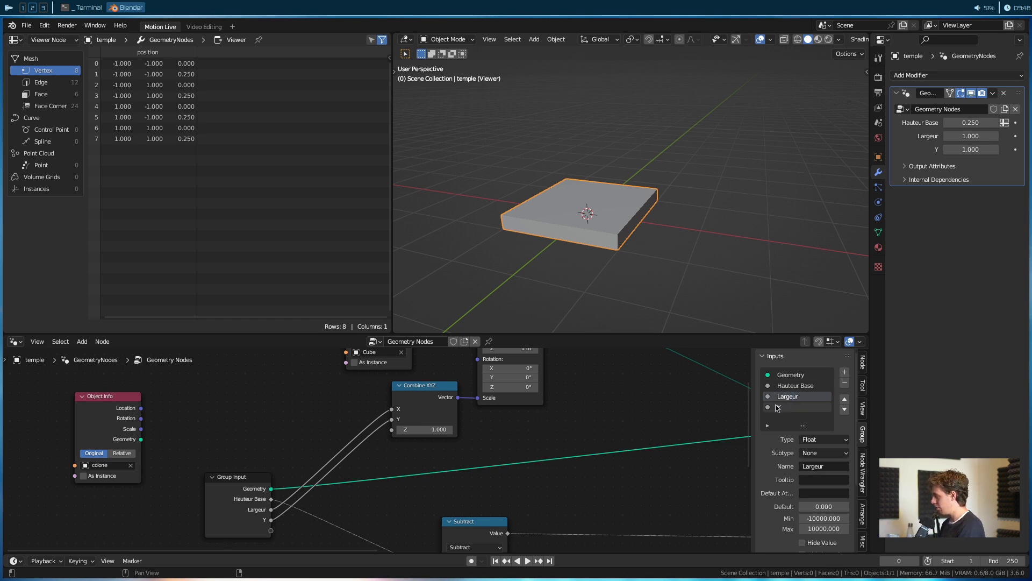
type("Longu")
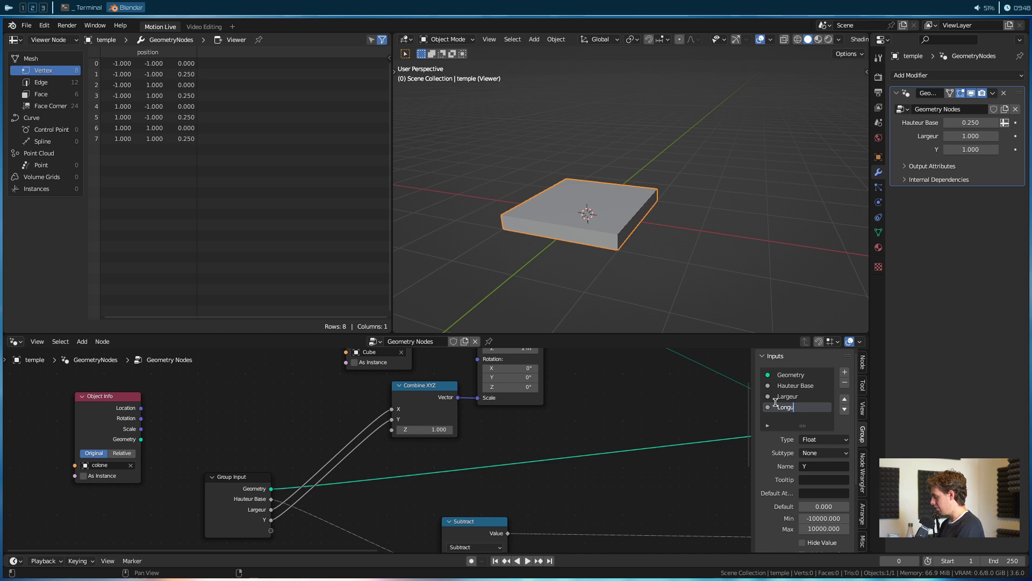
type("eur")
key("Return")
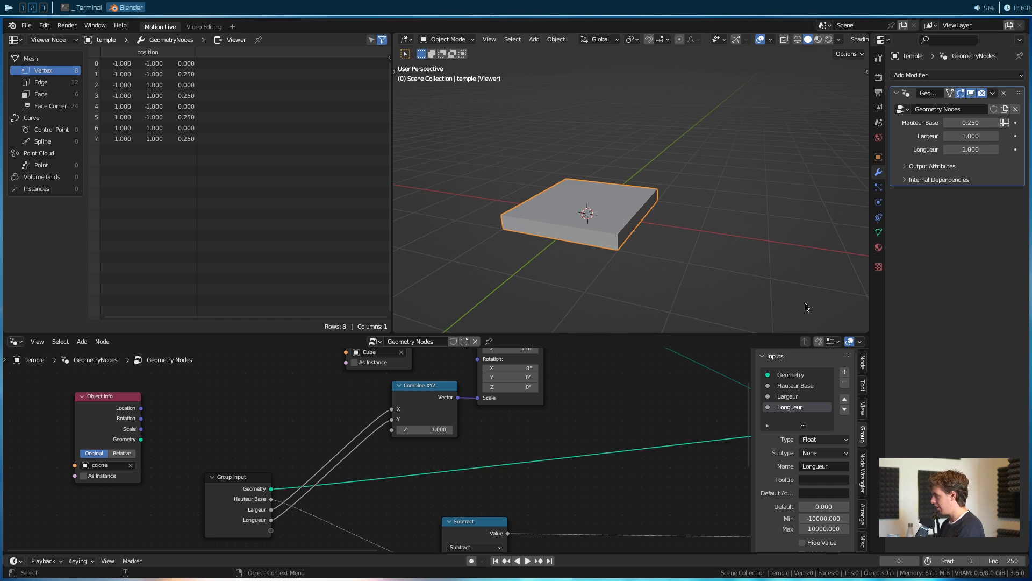
Enlarge the base through the modifier, setting Largeur to 2.27 and Longueur to 1.96.
left_click_drag(970, 136, 989, 150)
middle_click_drag(714, 224, 579, 239)
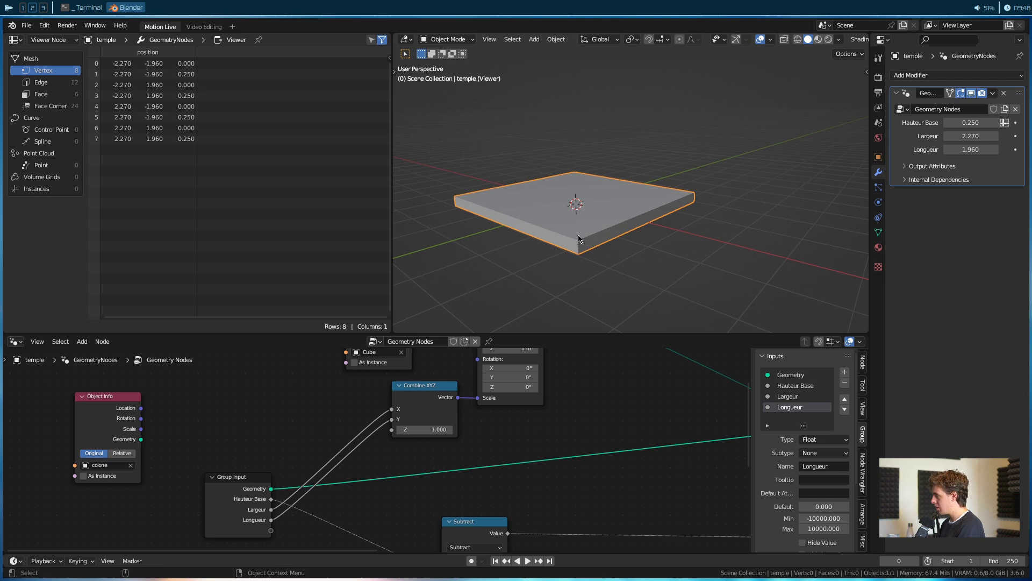
Move the Group Input node further left and align the colone Object Info node directly above it.
scroll(420, 349, "down", 2)
left_click_drag(276, 433, 242, 437)
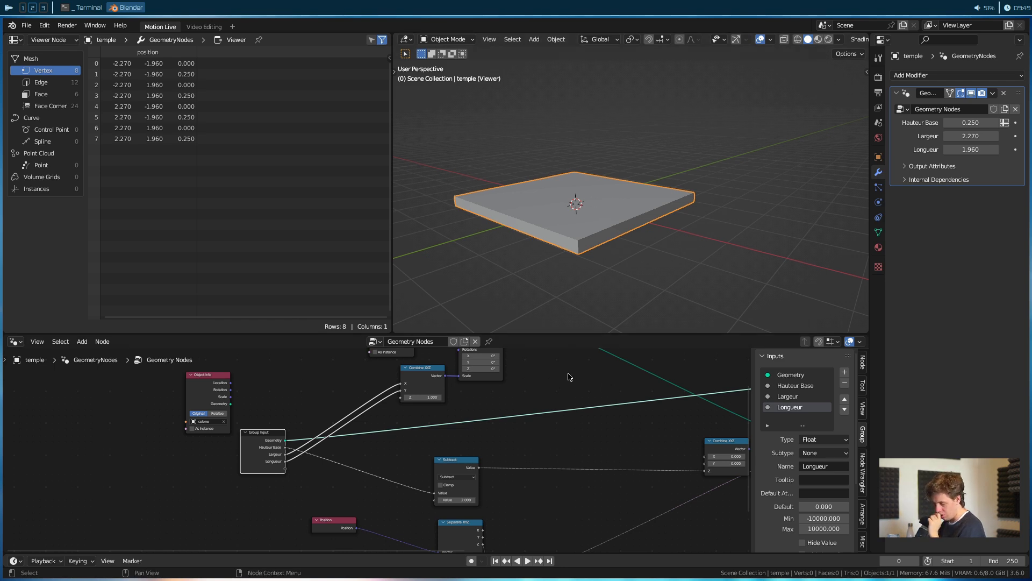
scroll(271, 464, "up", 2, "shift")
left_click_drag(265, 472, 212, 480)
left_click(214, 409)
left_click_drag(214, 407, 218, 410)
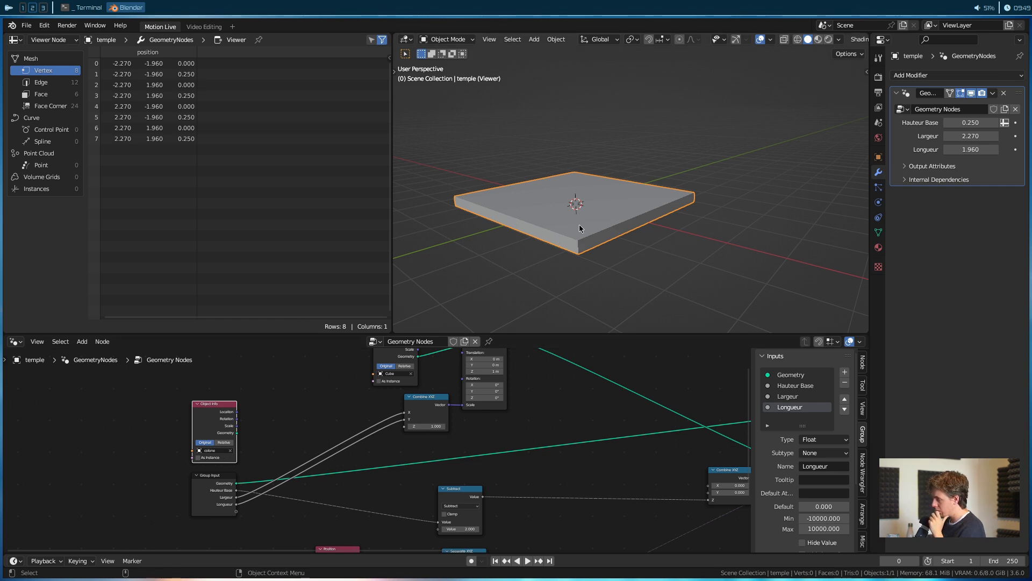
Move the colone Object Info node up and to the left, away from the Group Input node.
scroll(574, 208, "up", 6)
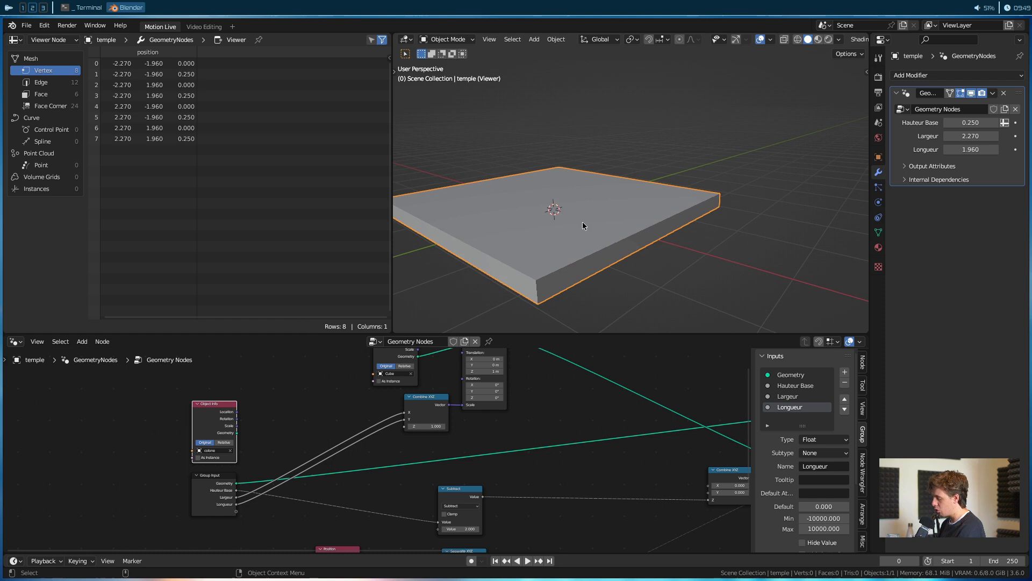
scroll(695, 253, "down", 2)
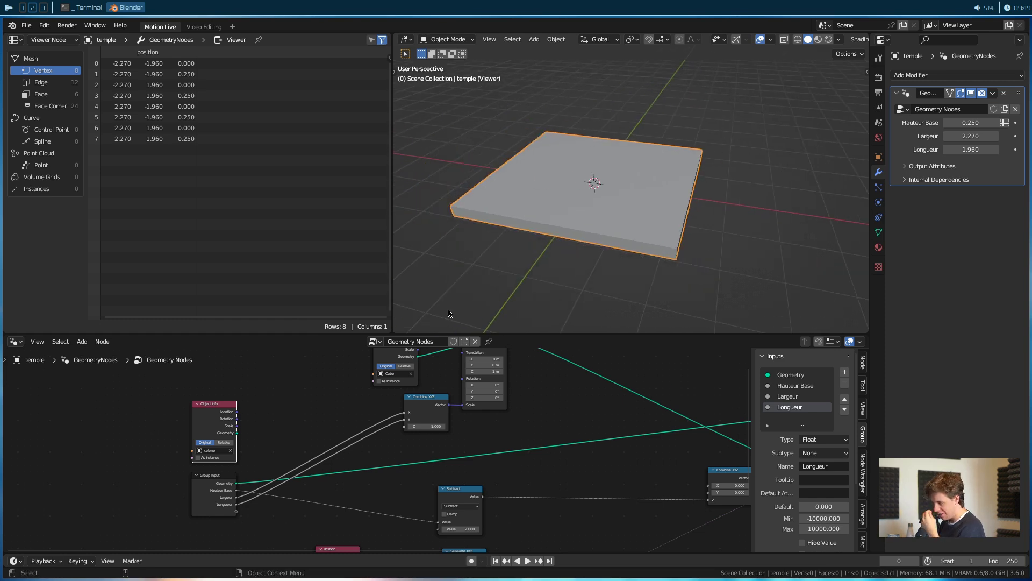
middle_click_drag(327, 436, 502, 432)
scroll(470, 429, "up", 5)
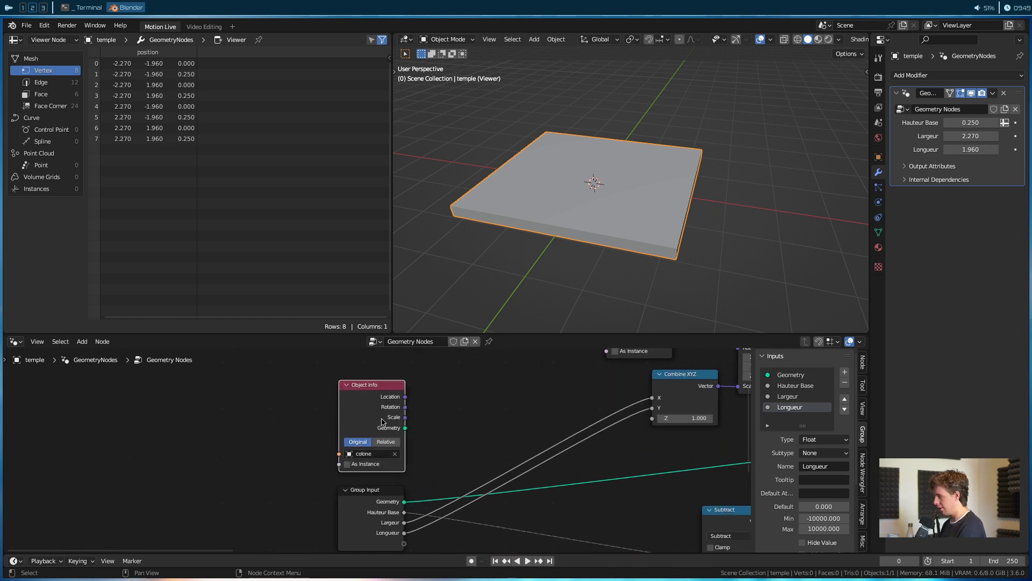
key("g")
left_click(374, 386)
Add a Transform Geometry node and feed it the geometry of the colone Object Info node.
key("shift+a")
type("tra")
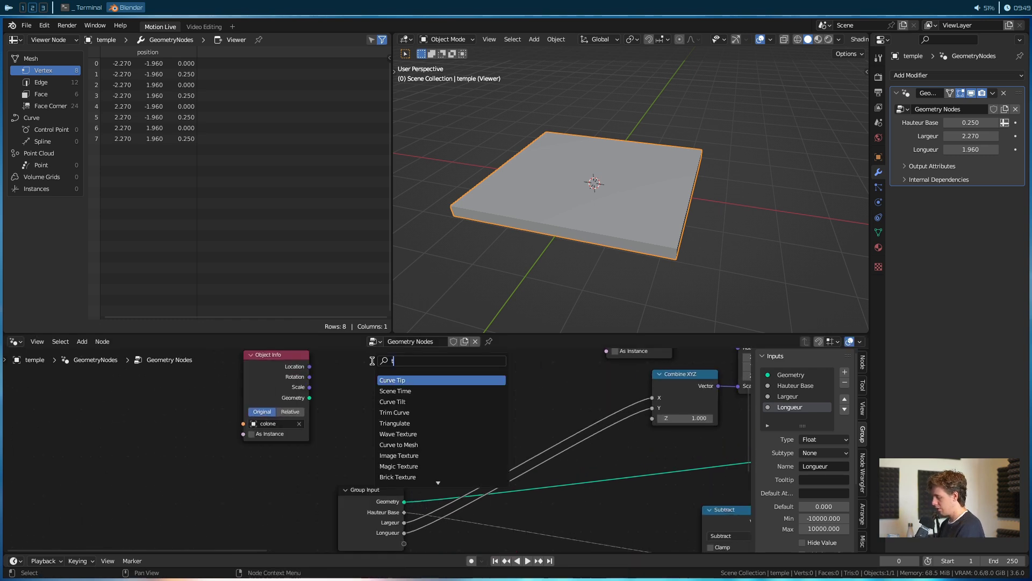
key("Return")
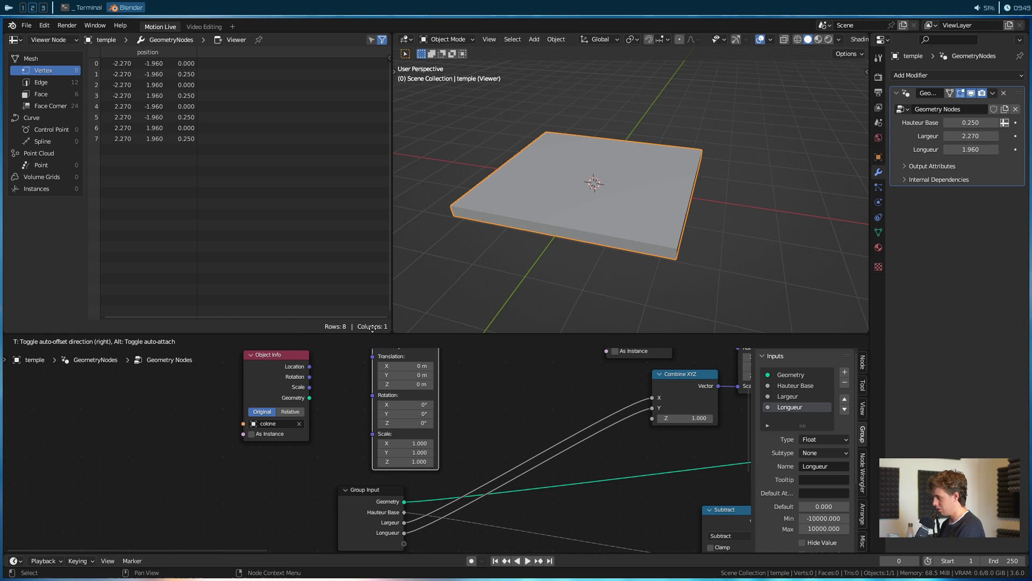
left_click(371, 329)
middle_click_drag(356, 381, 339, 446)
left_click_drag(291, 462, 355, 410)
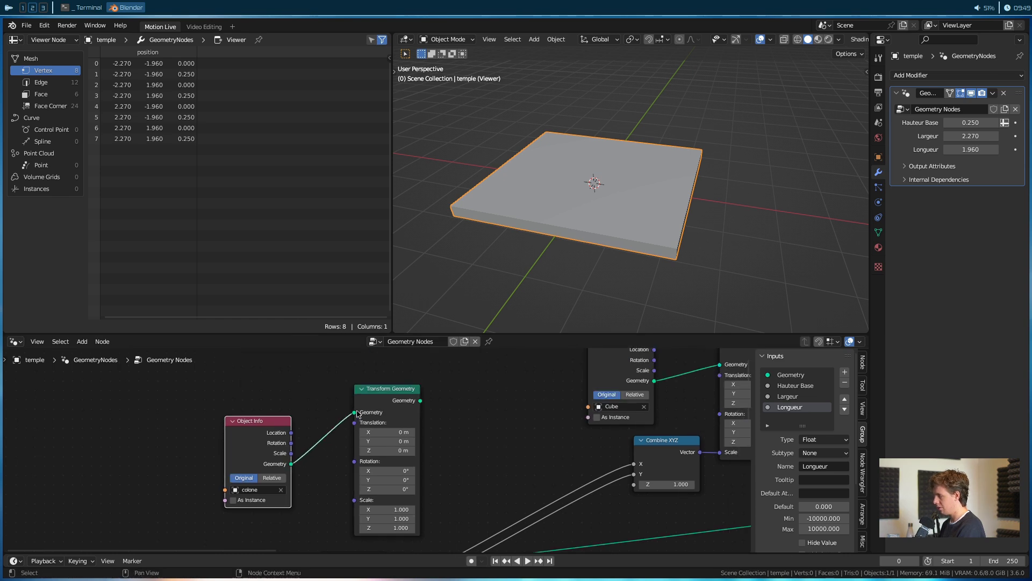
Preview the column's Transform Geometry node in the Viewer and set its X translation to 4.1 m.
left_click(384, 404, "ctrl+shift")
middle_click_drag(384, 403, 380, 387)
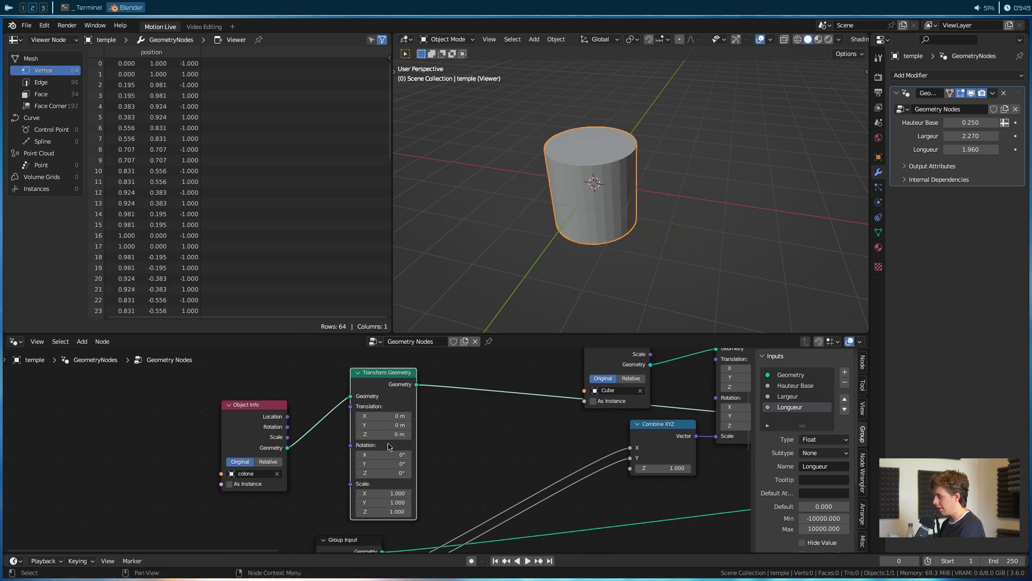
left_click(383, 416)
type("6.3")
key("Return")
left_click_drag(383, 415, 371, 416)
Add a Join Geometry node after Set Position and join the base with the transformed column.
scroll(524, 425, "down", 3)
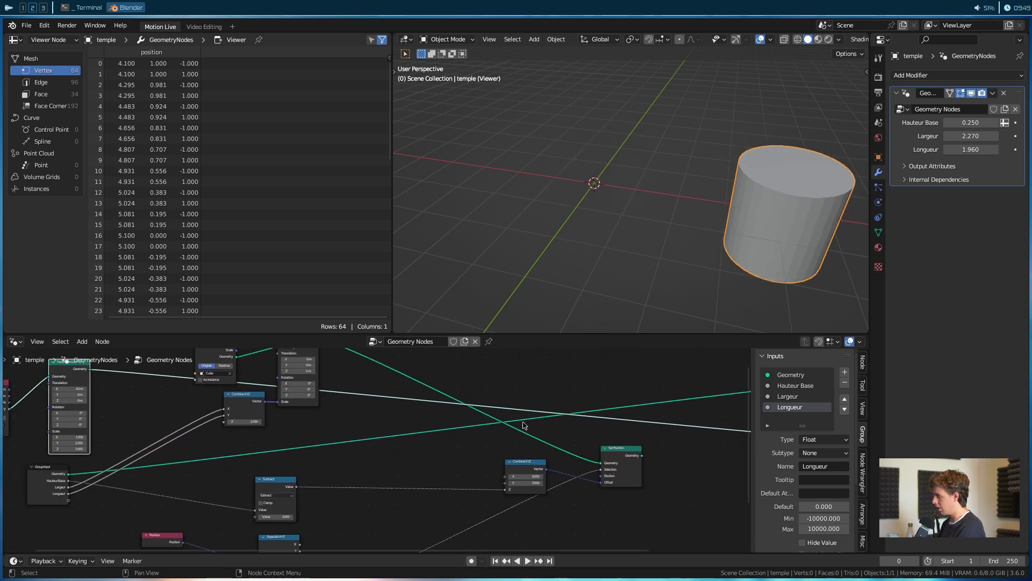
key("shift+a")
left_click(655, 361)
type("joi")
key("Down")
key("Return")
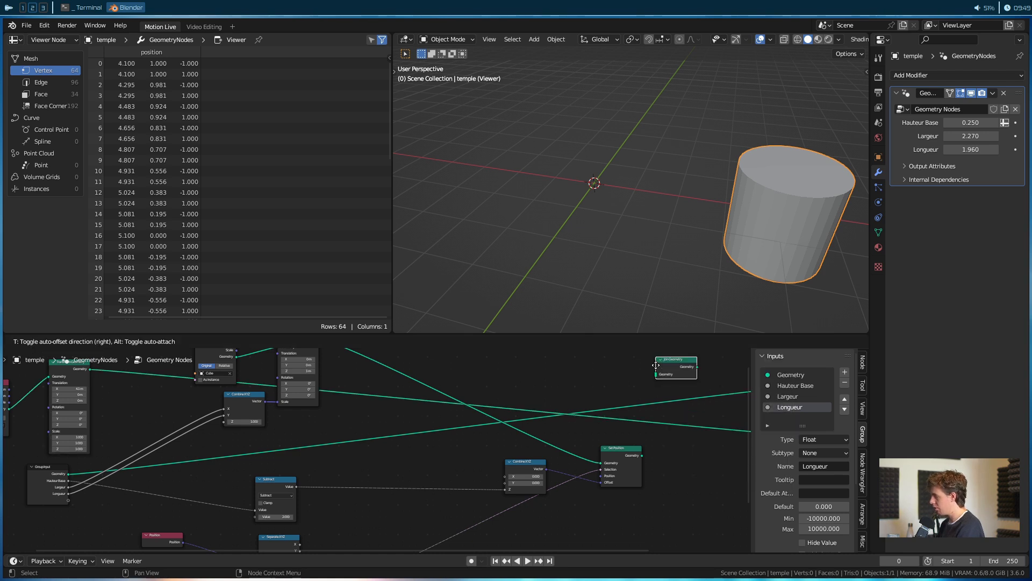
left_click_drag(642, 456, 677, 481)
left_click_drag(90, 368, 678, 480)
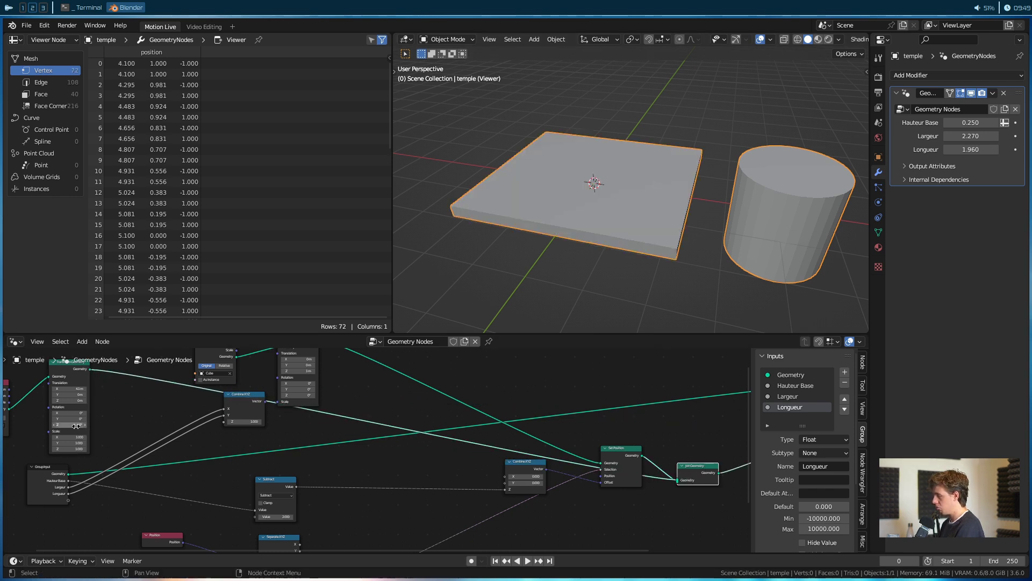
Set the X translation of the column's Transform Geometry node to 1.35 m.
middle_click_drag(94, 420, 334, 440)
scroll(379, 451, "up", 2)
left_click_drag(304, 407, 191, 386, "shift")
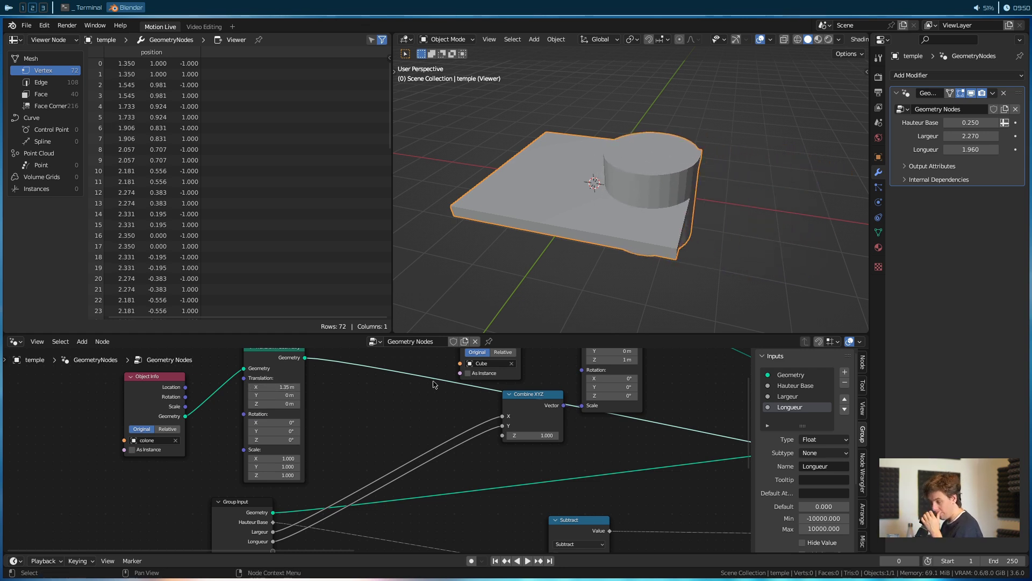
Delete the column's Transform Geometry node and the Join Geometry node while keeping their links connected.
left_click(278, 368)
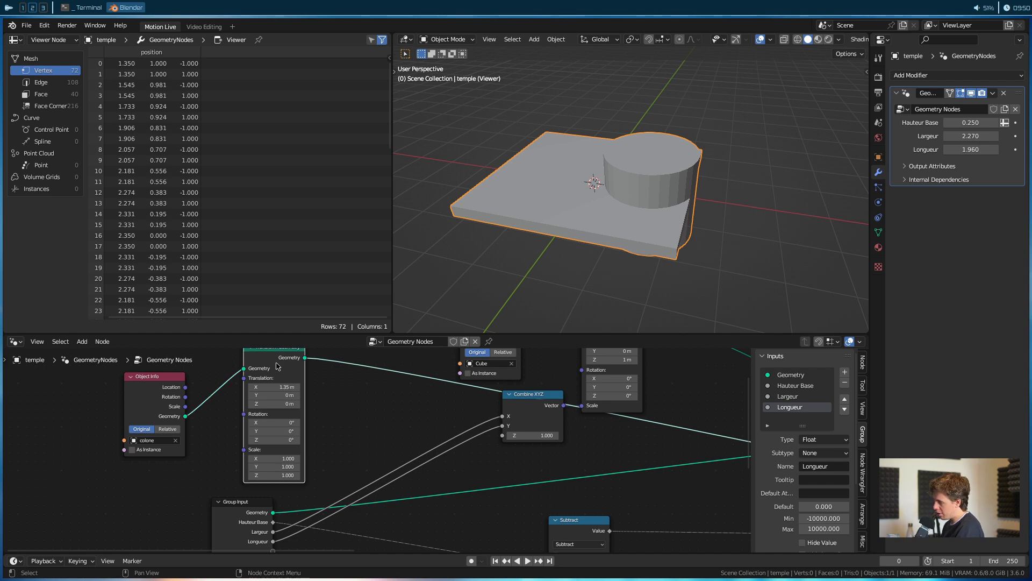
key("ctrl+x")
scroll(470, 435, "down", 2)
middle_click_drag(736, 458, 471, 450)
middle_click_drag(642, 467, 506, 456)
left_click(616, 466)
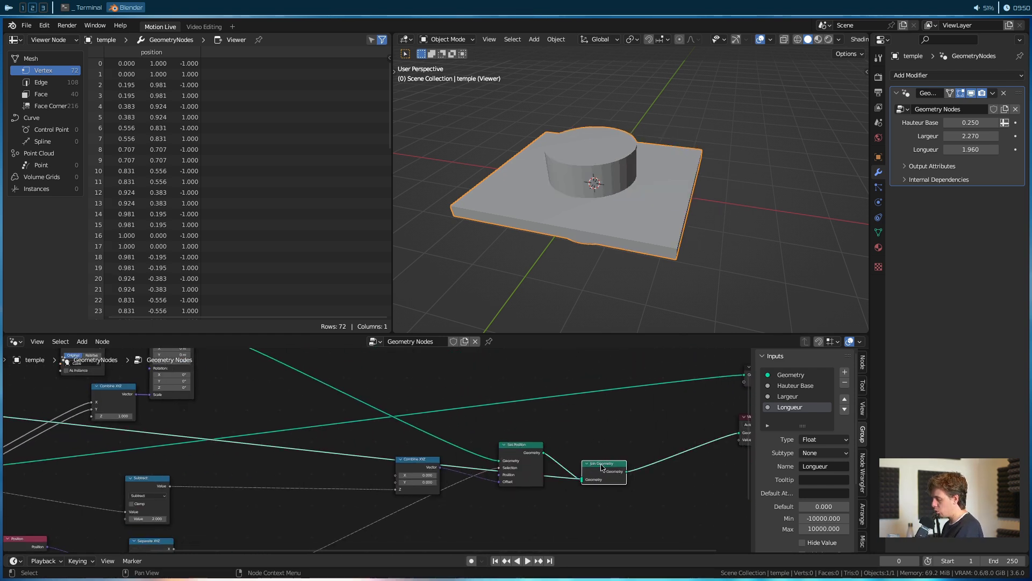
key("ctrl+x")
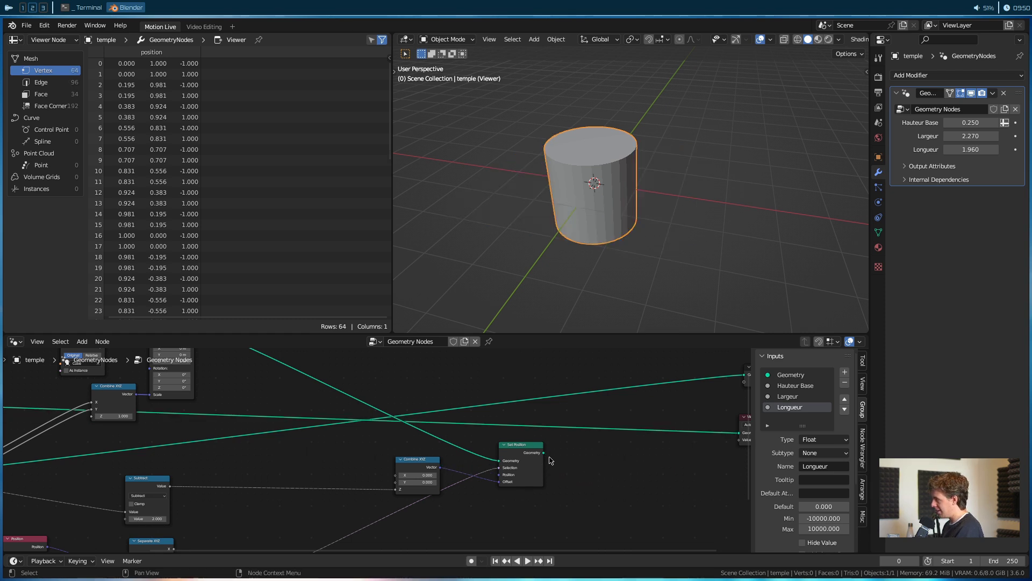
Connect the Set Position node's geometry output to the Viewer node in place of the column.
scroll(547, 458, "down", 1)
middle_click_drag(548, 461, 484, 467)
scroll(464, 474, "up", 1)
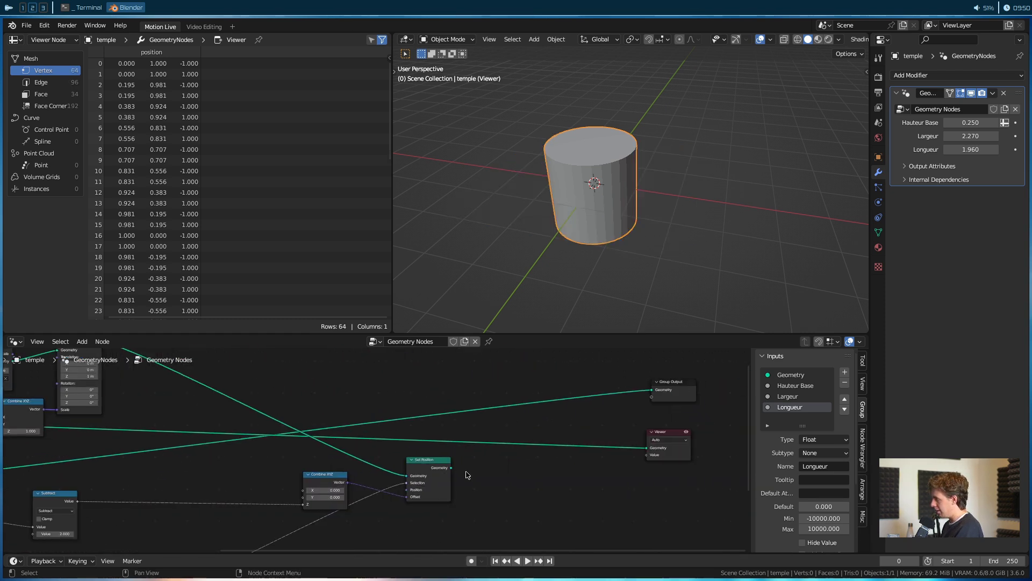
left_click_drag(452, 468, 647, 448)
middle_click_drag(435, 470, 348, 454)
scroll(376, 455, "up", 3)
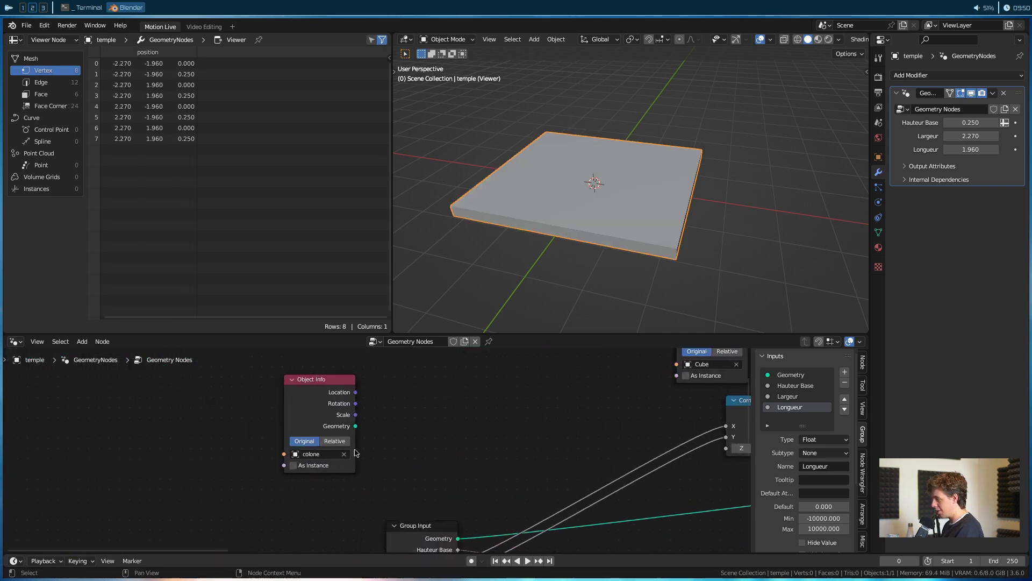
Move the column's Object Info node aside and add a Points node next to it.
left_click_drag(323, 417, 283, 411)
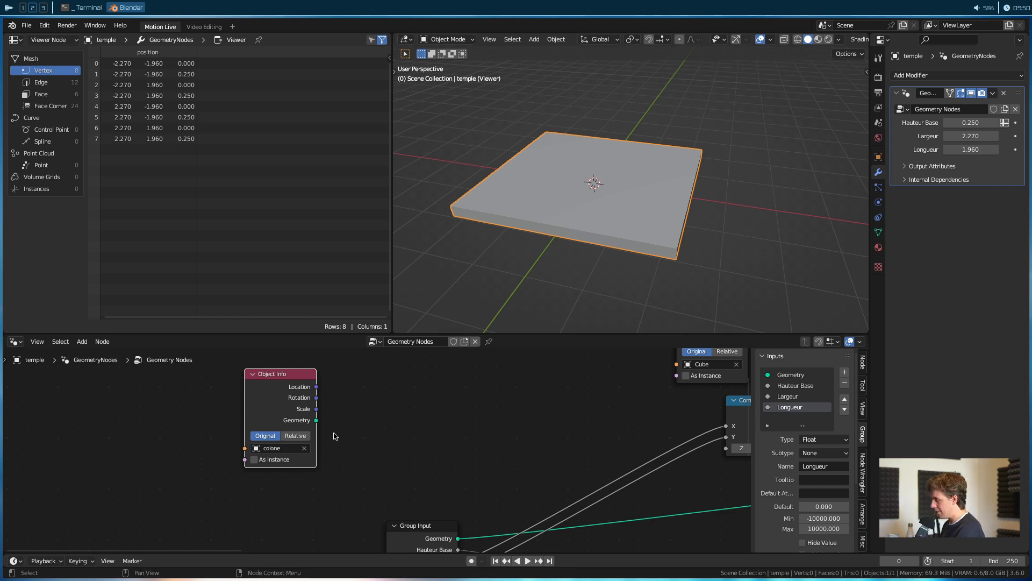
middle_click_drag(516, 314, 545, 241)
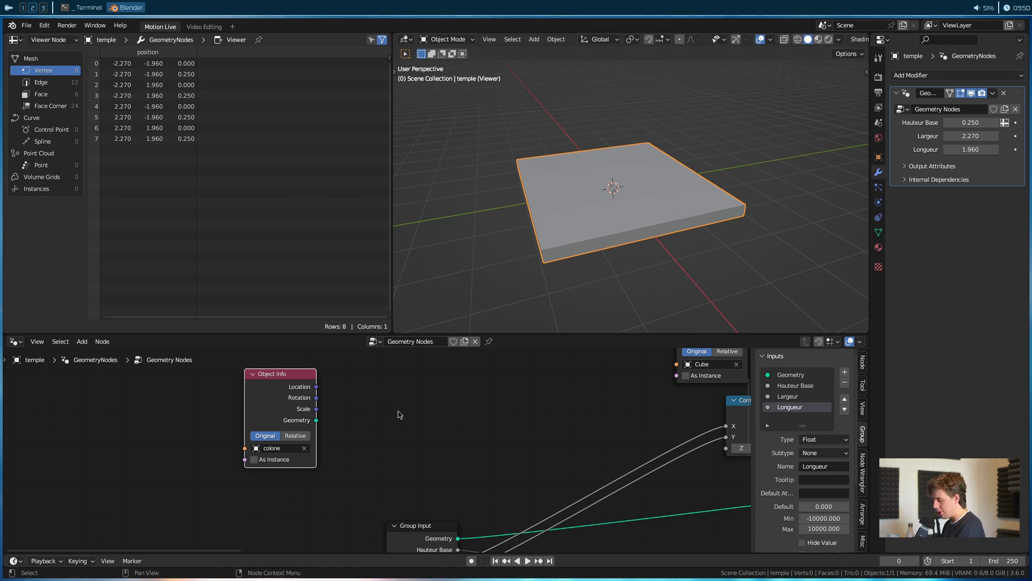
key("shift+a")
type("poi")
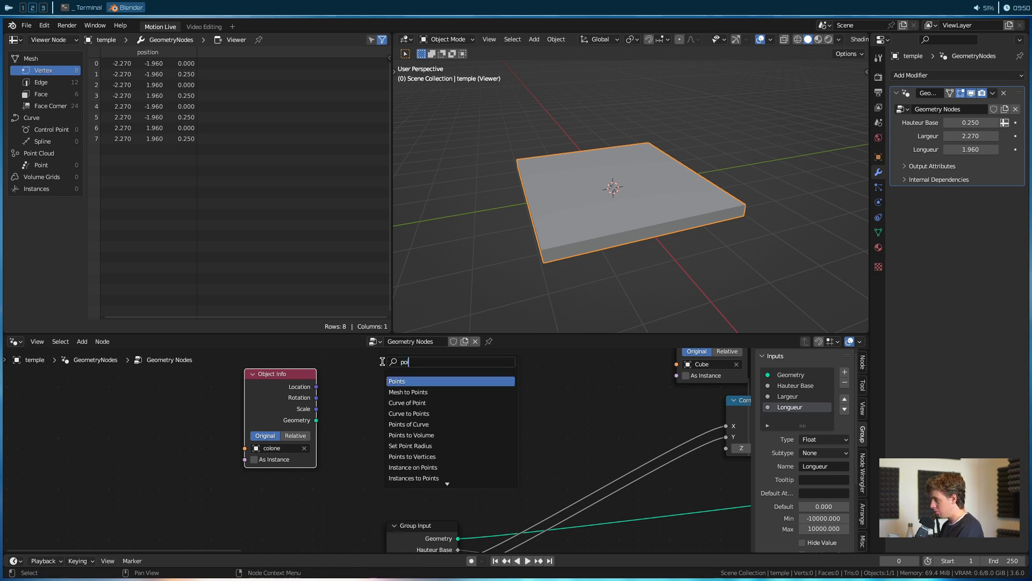
key("Return")
left_click(425, 386)
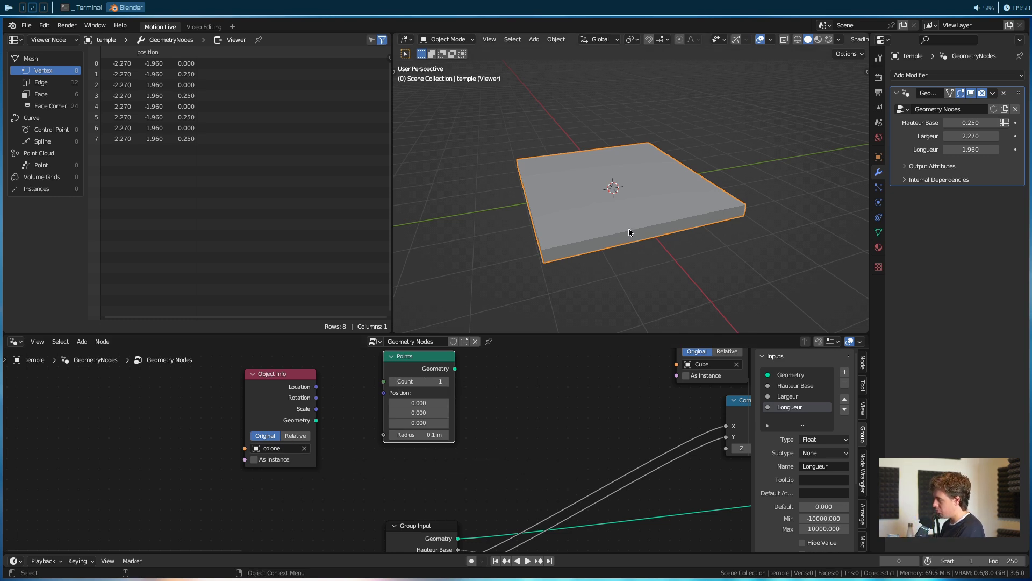
Set the Points node's count to 5, preview it through the Viewer and show the point cloud data in the spreadsheet.
left_click(431, 381)
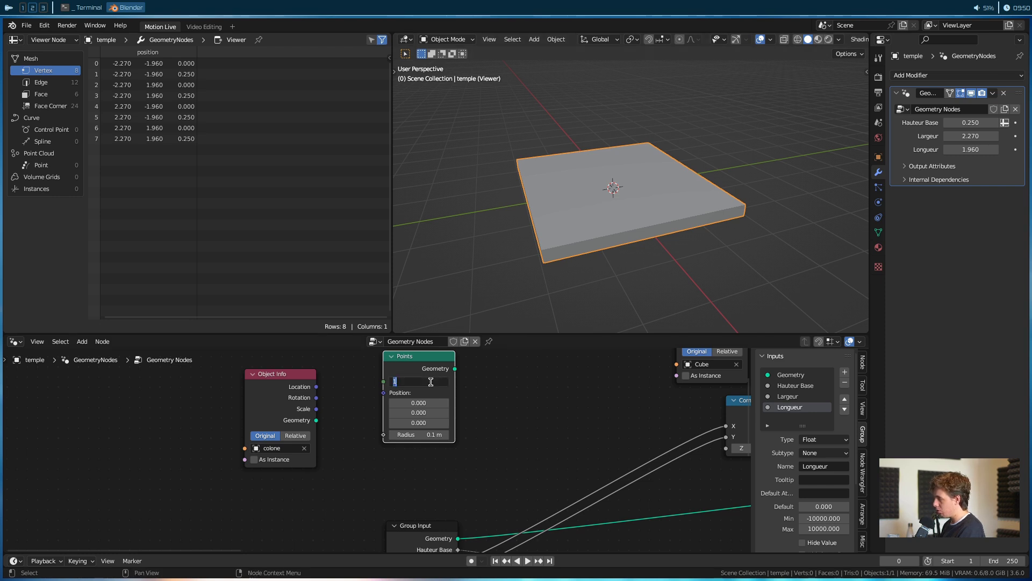
type("5")
key("Return")
left_click(430, 377, "ctrl+shift")
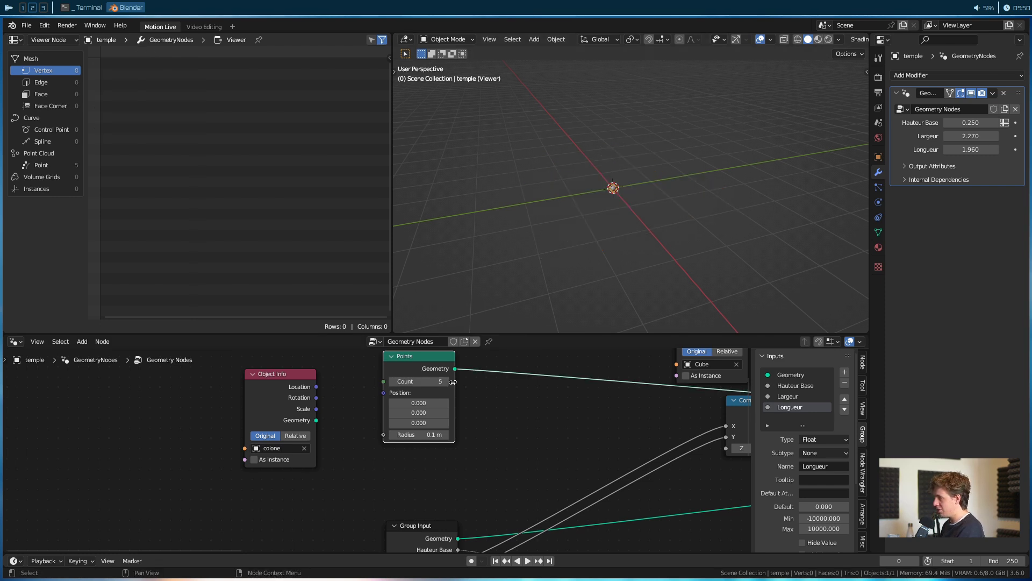
left_click(43, 165)
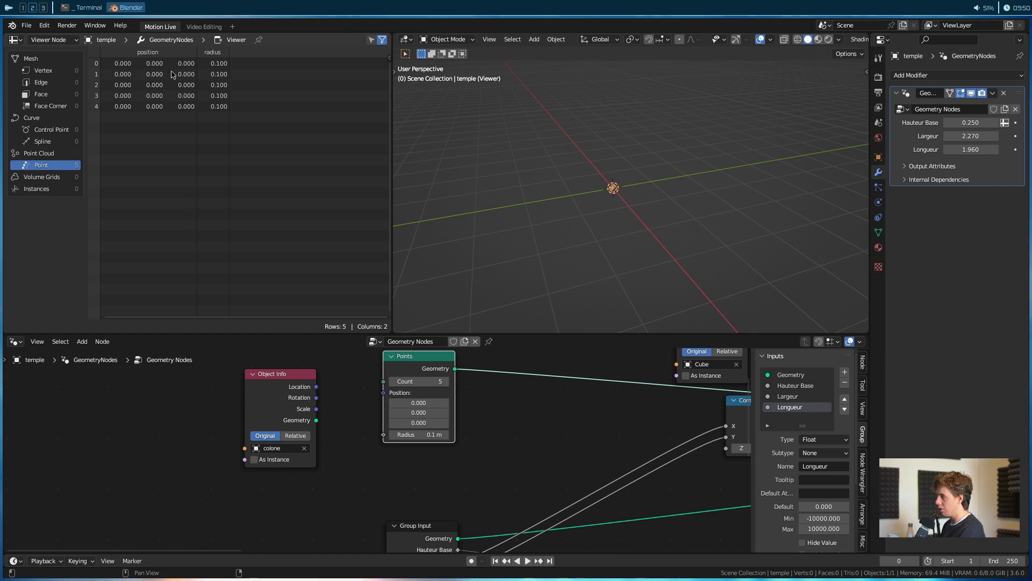
Try X positions of 1.2 and 1 on the Points node, and reset the value to 0.
mouse_move(418, 403)
left_mouse_down()
mouse_move(446, 403)
mouse_move(430, 402)
left_mouse_up()
left_click(418, 402)
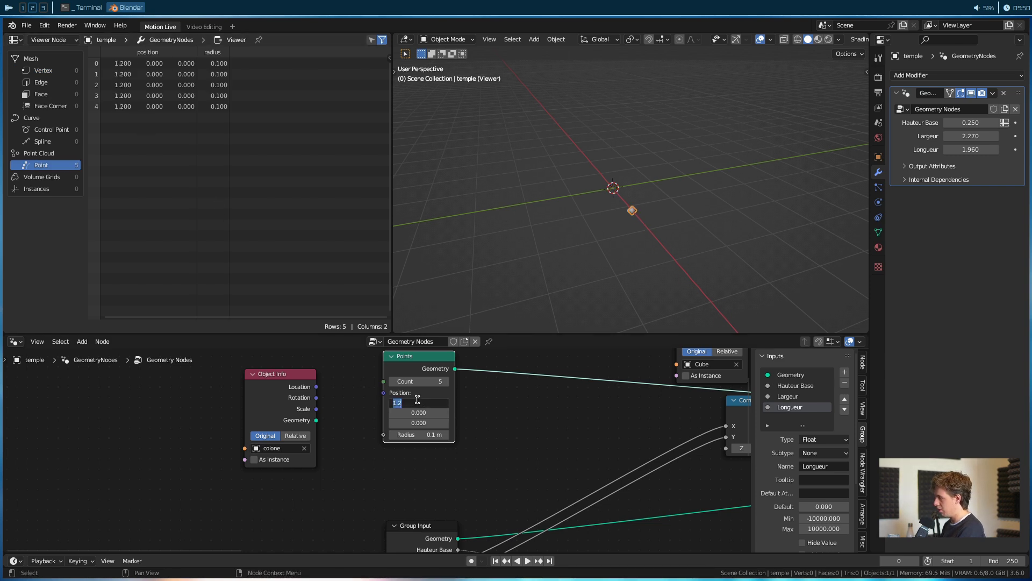
type("1")
key("Return")
left_click(431, 402)
type("0")
key("Return")
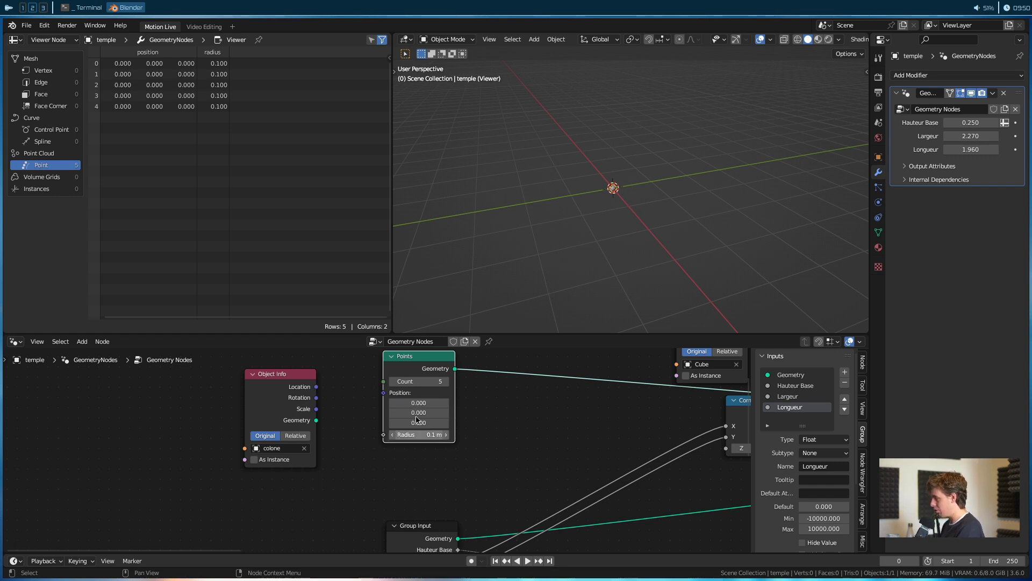
Move the column's Object Info node further away and add an Index node in front of the Points node.
left_click_drag(288, 374, 188, 423)
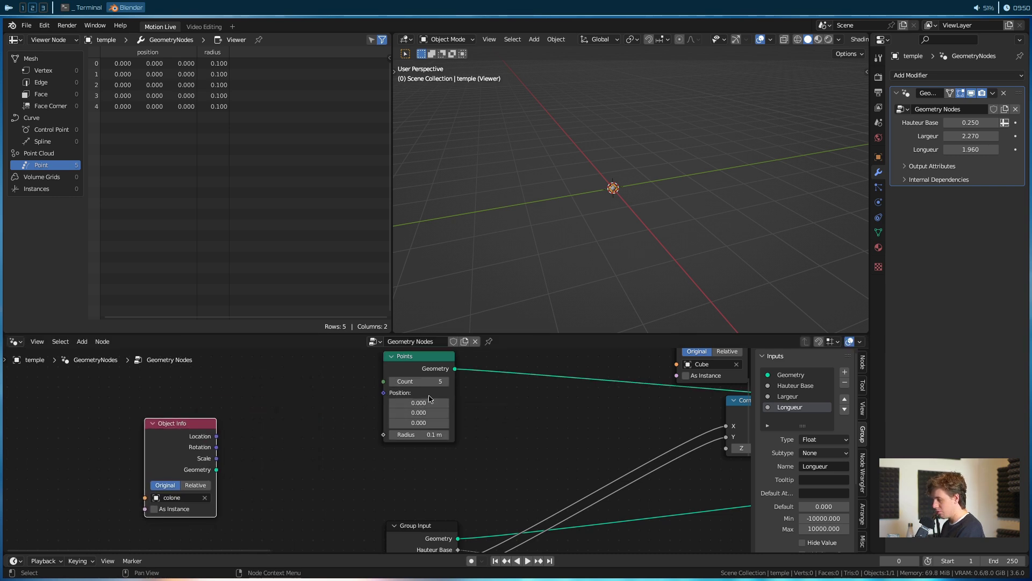
middle_click_drag(624, 187, 609, 206)
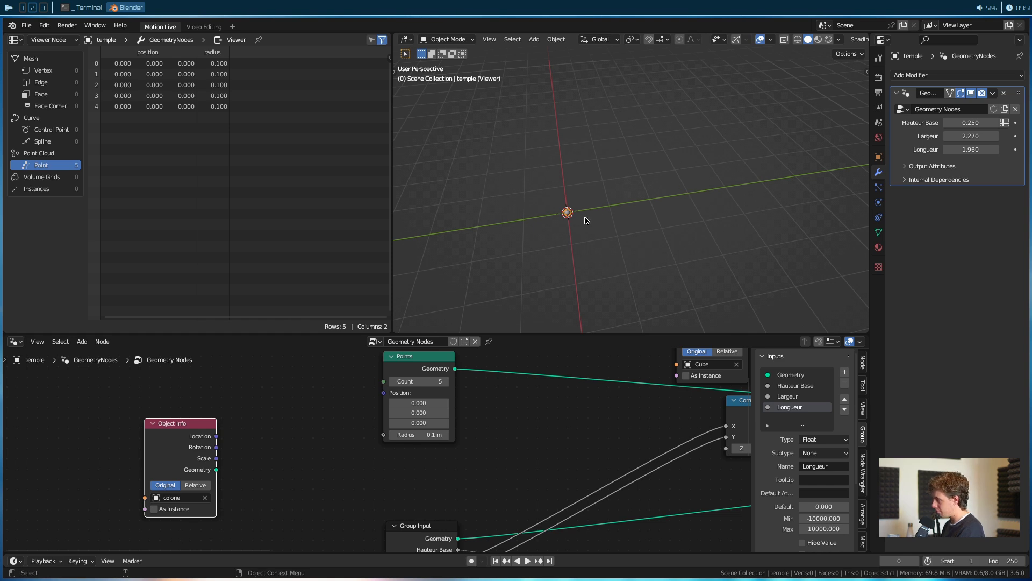
left_click_drag(194, 429, 197, 444)
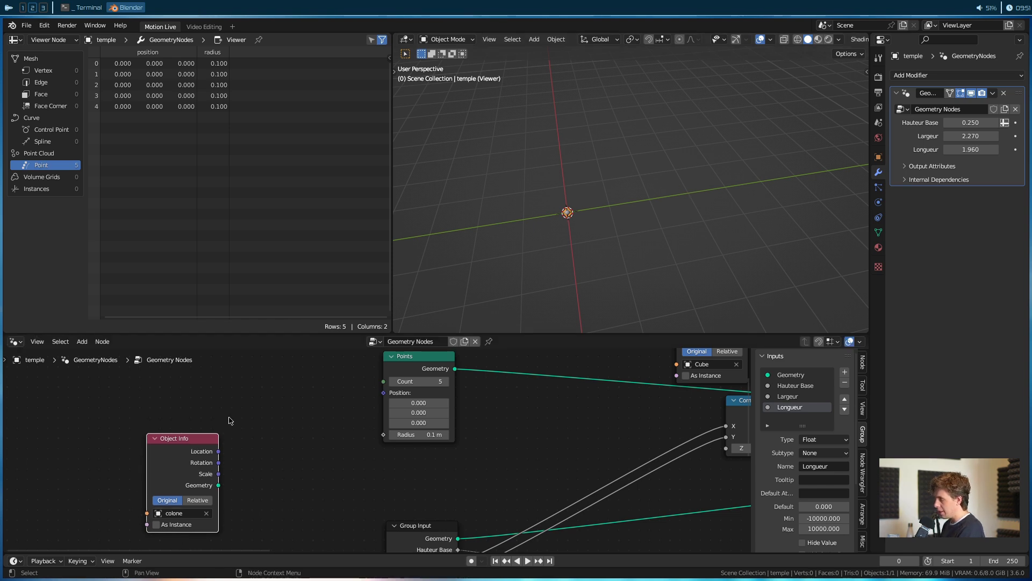
middle_click_drag(259, 411, 264, 422)
key("shift+a")
left_click(212, 359)
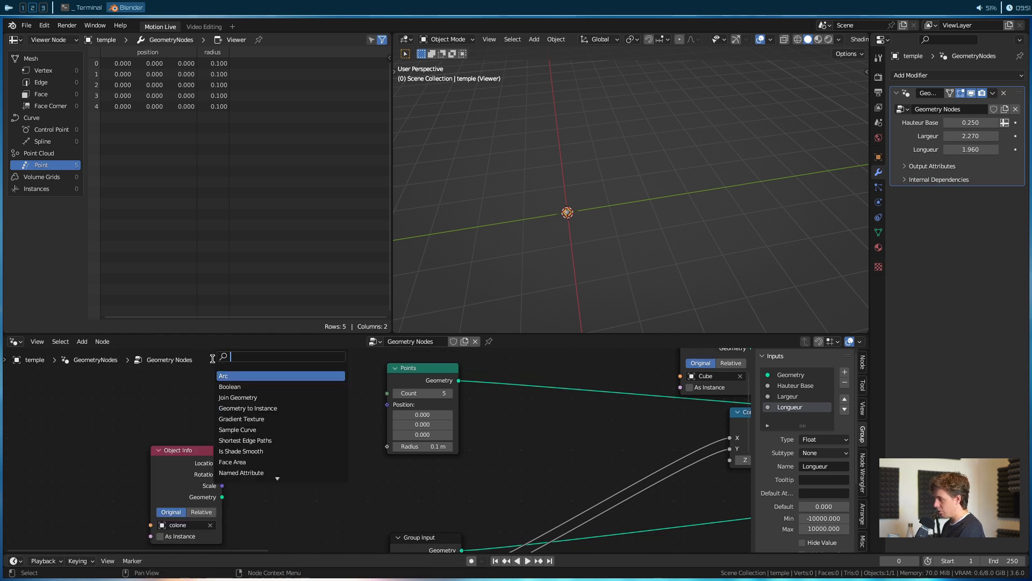
type("index")
key("Return")
left_click(212, 376)
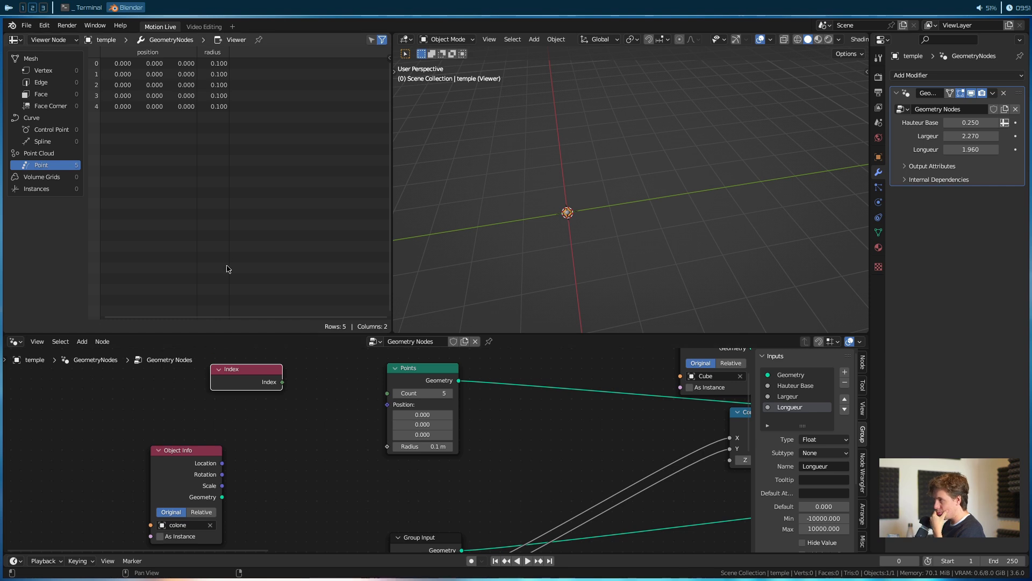
Try driving the Points node's position directly from the Index node, and cut the link.
left_click_drag(284, 385, 390, 405)
middle_click_drag(613, 281, 613, 253)
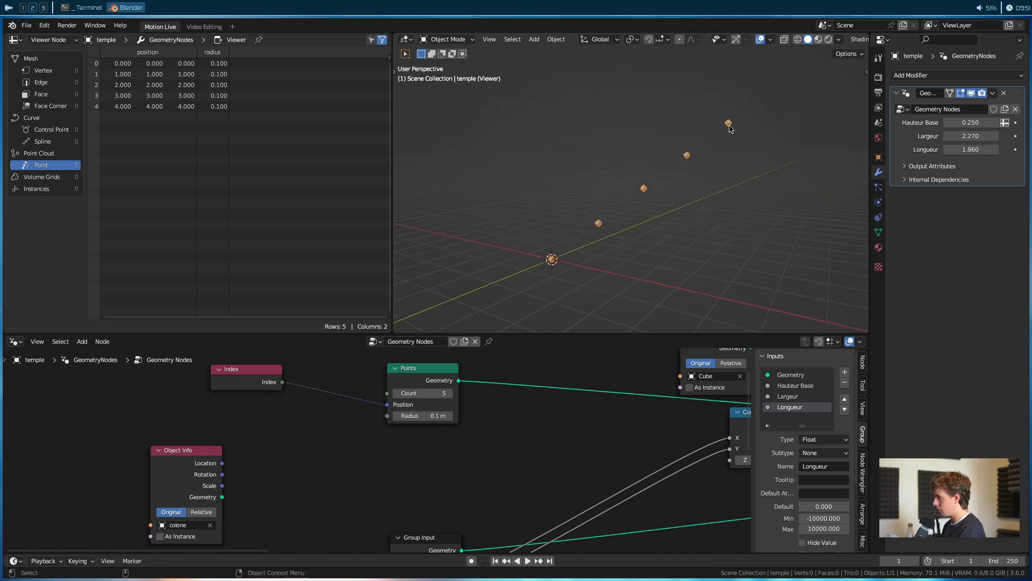
right_click_drag(320, 384, 308, 403, "ctrl")
left_click_drag(268, 380, 250, 385)
middle_click_drag(555, 267, 571, 245)
Add a Combine XYZ node, feed the Index into its Y input and connect its vector to the Points position.
key("shift+a")
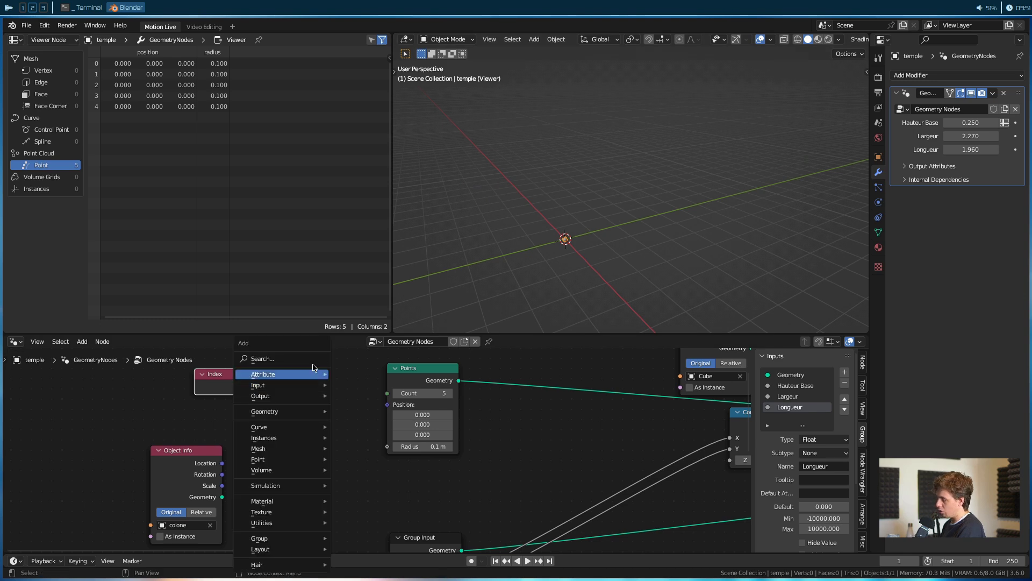
left_click(314, 361)
type("comb")
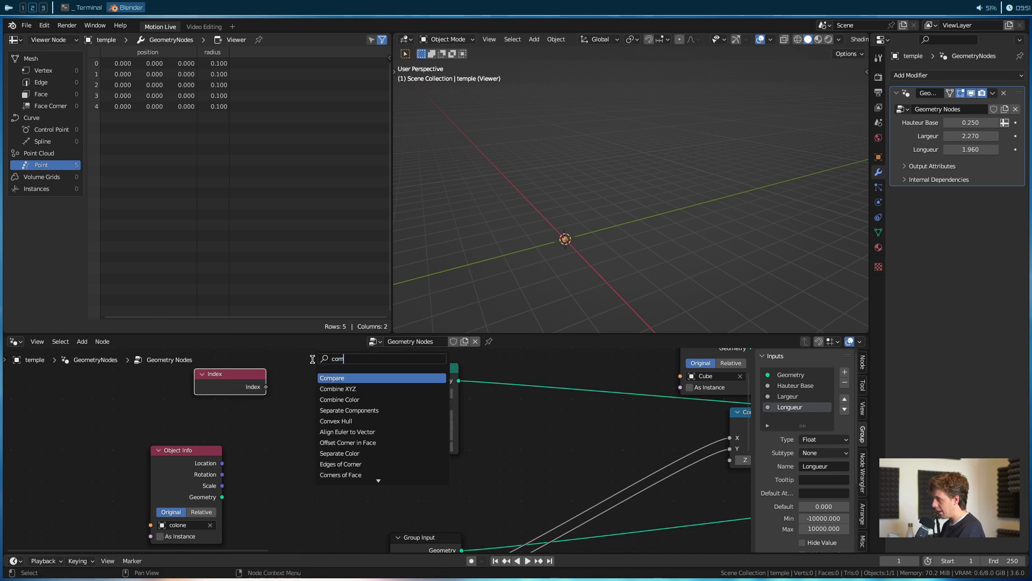
key("Return")
left_click(311, 410)
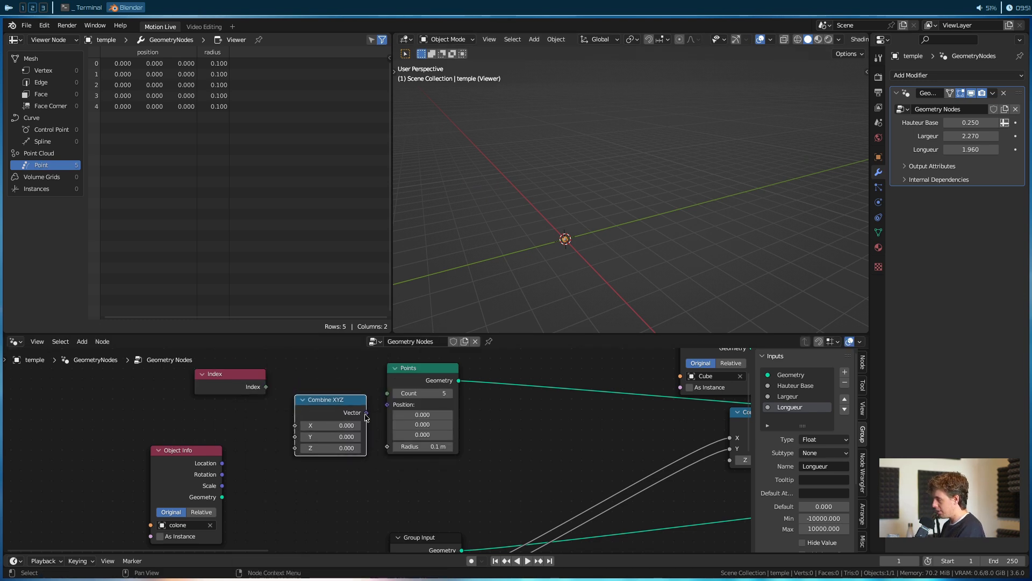
left_click_drag(366, 412, 384, 407)
left_click_drag(265, 387, 333, 390)
scroll(534, 274, "up", 4)
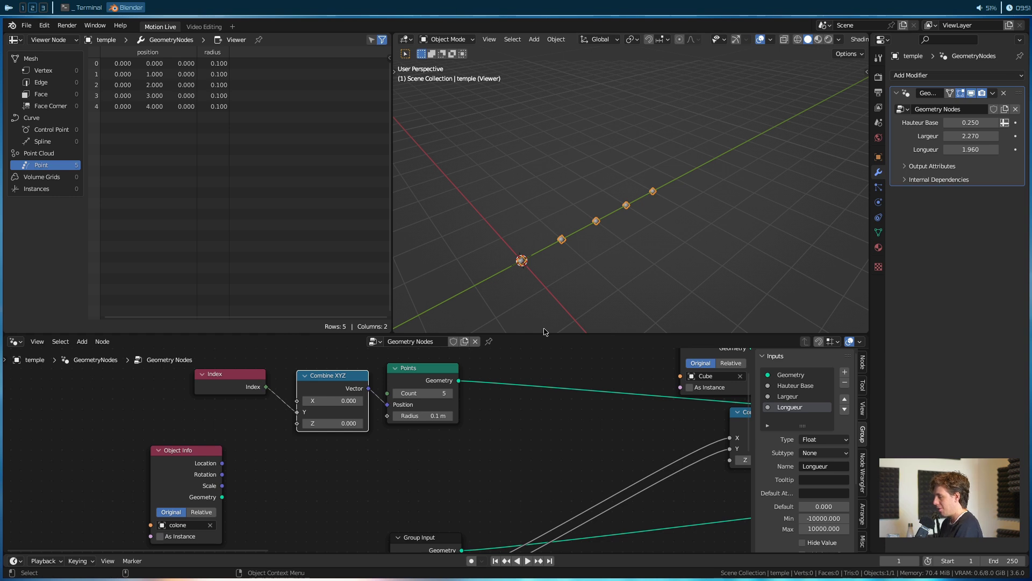
Arrange the Index, Combine XYZ and Points nodes in a compact row above the column's Object Info node.
left_click_drag(238, 380, 201, 388)
left_click_drag(328, 376, 294, 374)
left_click_drag(396, 367, 358, 369)
left_click(203, 383)
left_click_drag(290, 373, 282, 371)
mouse_move(183, 391)
left_mouse_down()
mouse_move(178, 410)
mouse_move(179, 385)
left_mouse_up()
left_click_drag(389, 376, 379, 378)
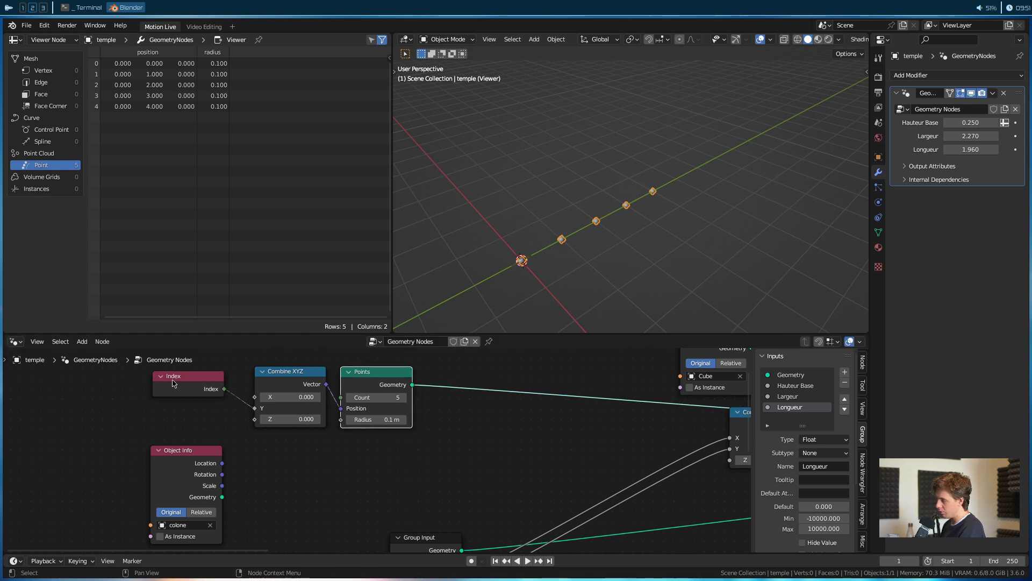
mouse_move(362, 371)
left_mouse_down()
mouse_move(362, 362)
mouse_move(359, 383)
left_mouse_up()
Examine the node tree from the point-generating nodes to the cube base's transform nodes.
scroll(367, 450, "down", 4)
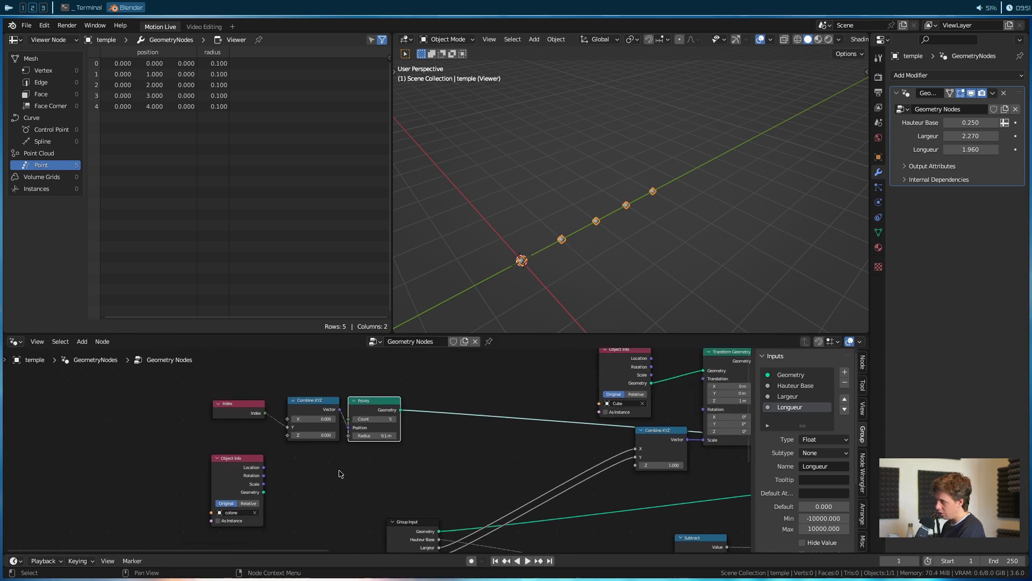
middle_click_drag(341, 472, 306, 438)
scroll(402, 523, "down", 2)
middle_click_drag(649, 481, 419, 512)
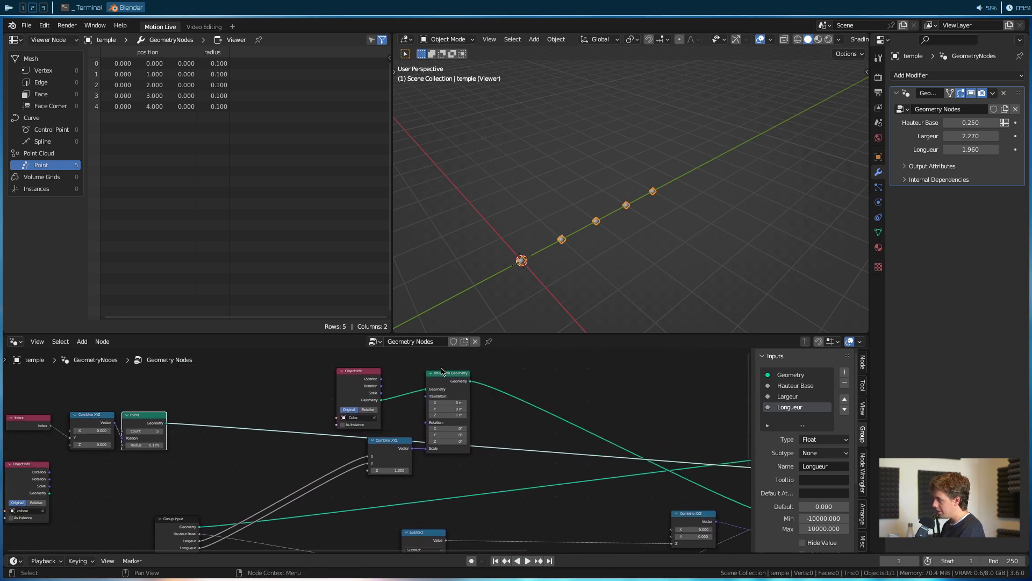
middle_click_drag(213, 438, 389, 425)
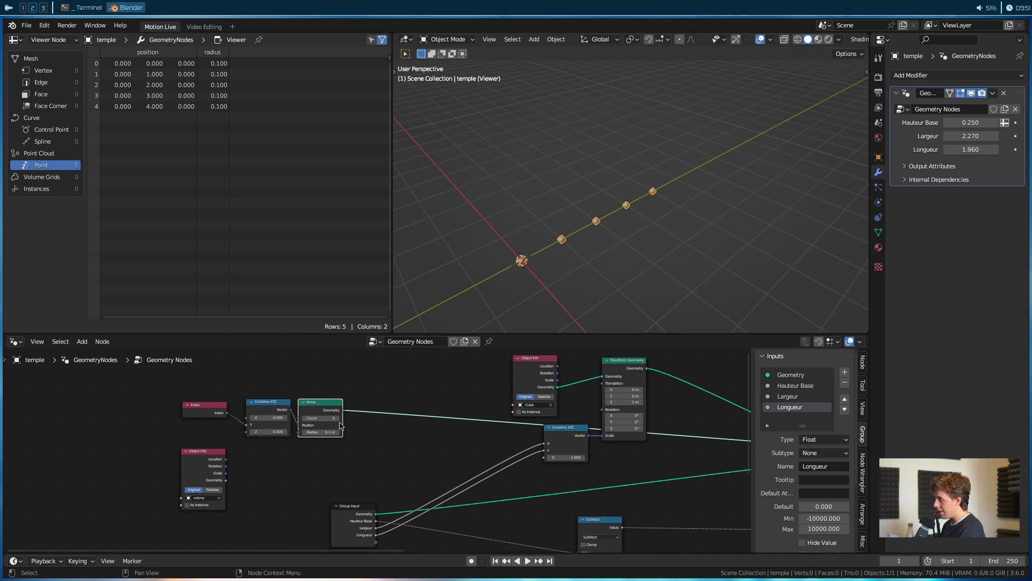
left_click_drag(330, 381, 224, 406)
scroll(366, 452, "up", 6)
middle_click_drag(366, 451, 421, 500)
left_click_drag(173, 428, 176, 426)
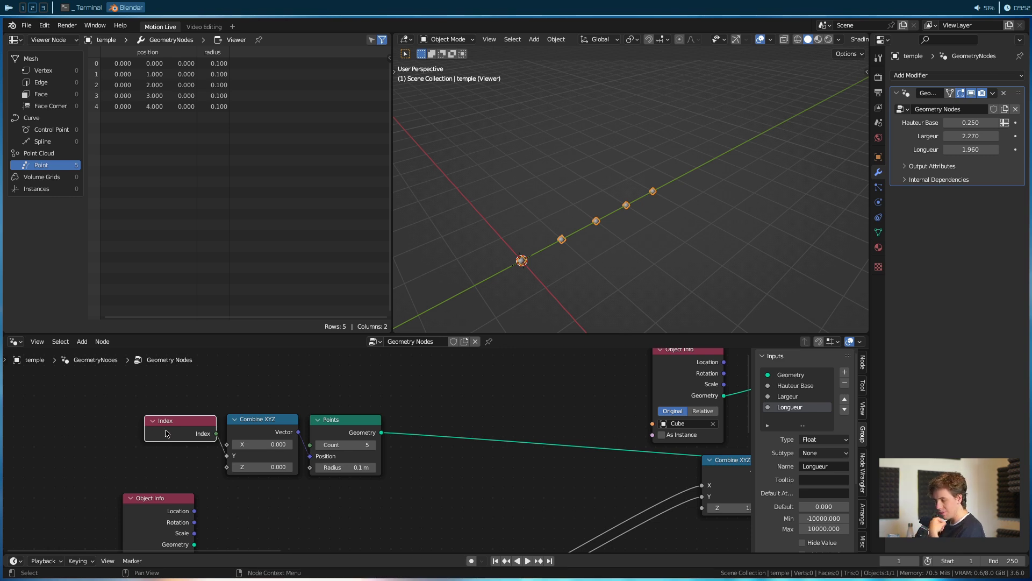
middle_click_drag(432, 507, 403, 470)
scroll(403, 470, "down", 2)
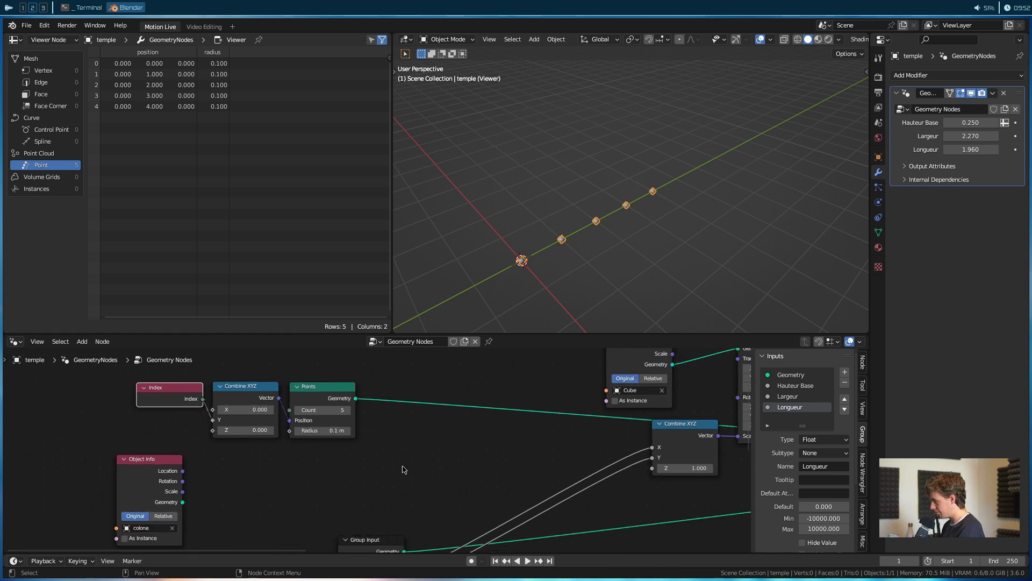
scroll(373, 458, "up", 4)
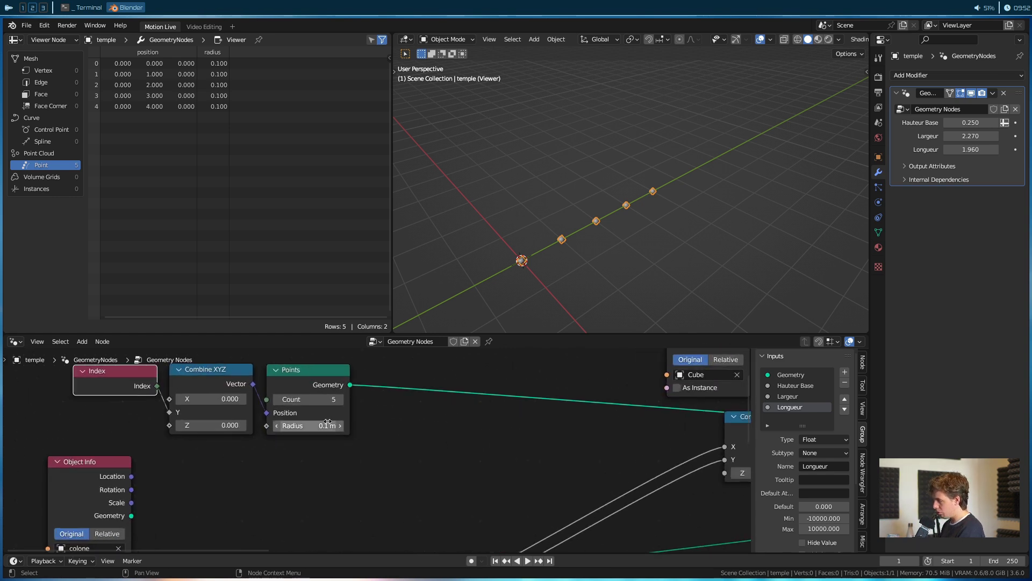
Add an Instance on Points node beside the column's Object Info node.
middle_click_drag(332, 454, 336, 427)
key("shift+a")
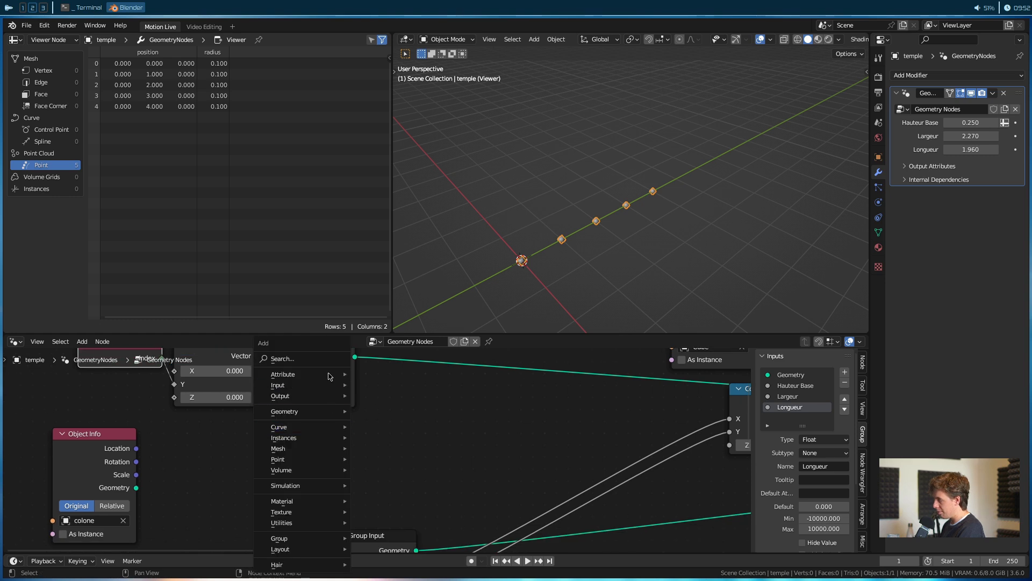
left_click(327, 362)
type("insta")
key("Down")
key("Down")
key("Down")
key("Down")
key("Down")
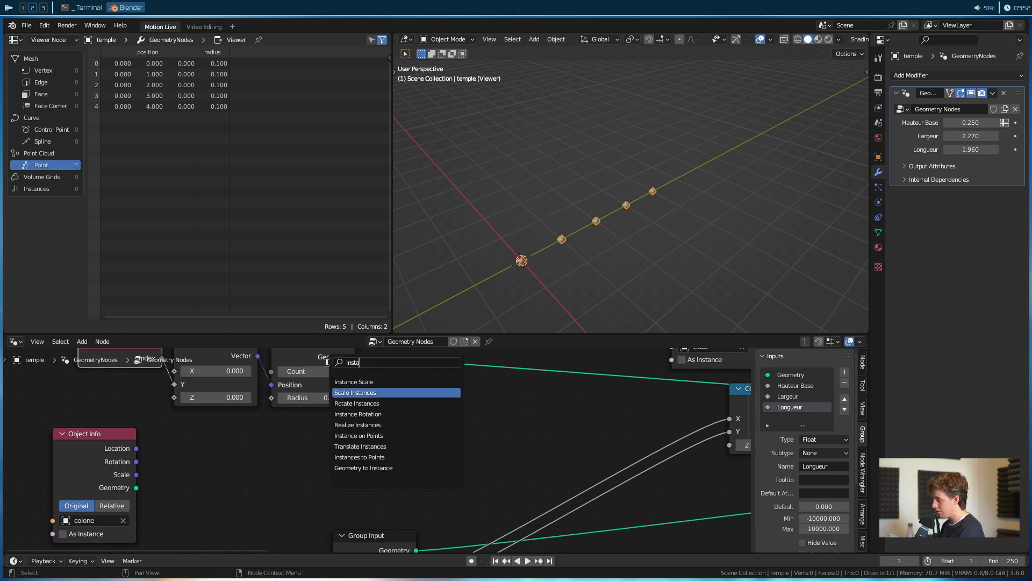
key("Return")
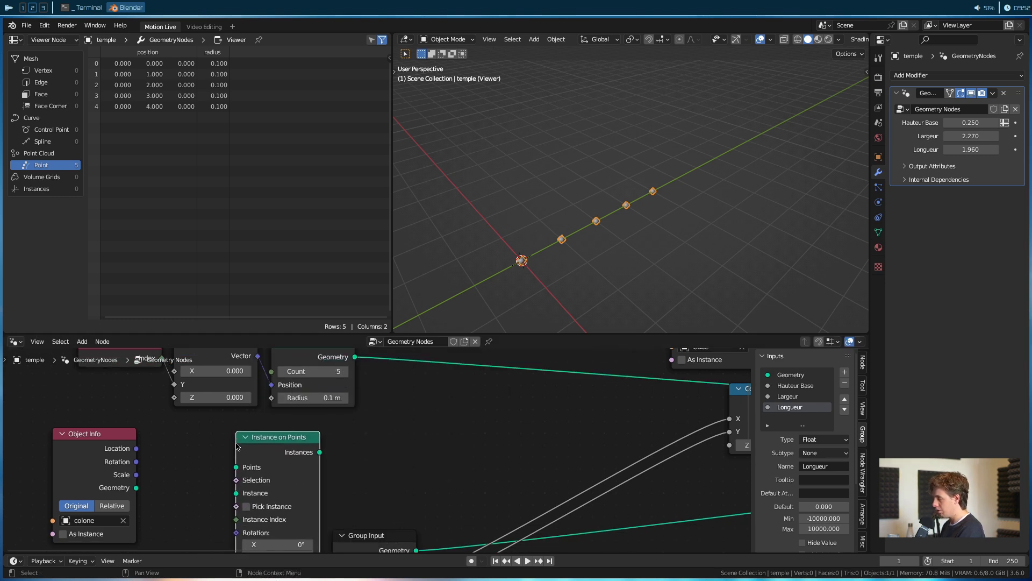
left_click(237, 445)
Move the Group Input node down to clear space around the Instance on Points node.
scroll(365, 420, "down", 6)
left_click_drag(369, 448, 339, 500)
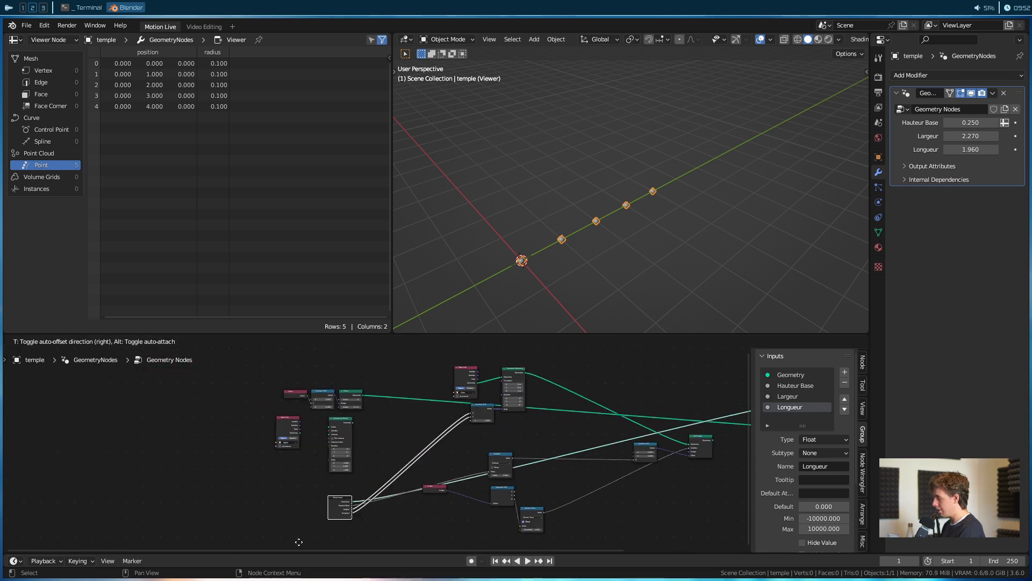
scroll(380, 446, "up", 6)
middle_click_drag(389, 430, 428, 480)
Reposition Instance on Points, connect the Points geometry and the column's geometry as Instance, and preview it through the Viewer.
left_click_drag(359, 449, 451, 431)
left_click(451, 430)
scroll(376, 448, "up", 2)
left_click_drag(396, 395, 433, 432)
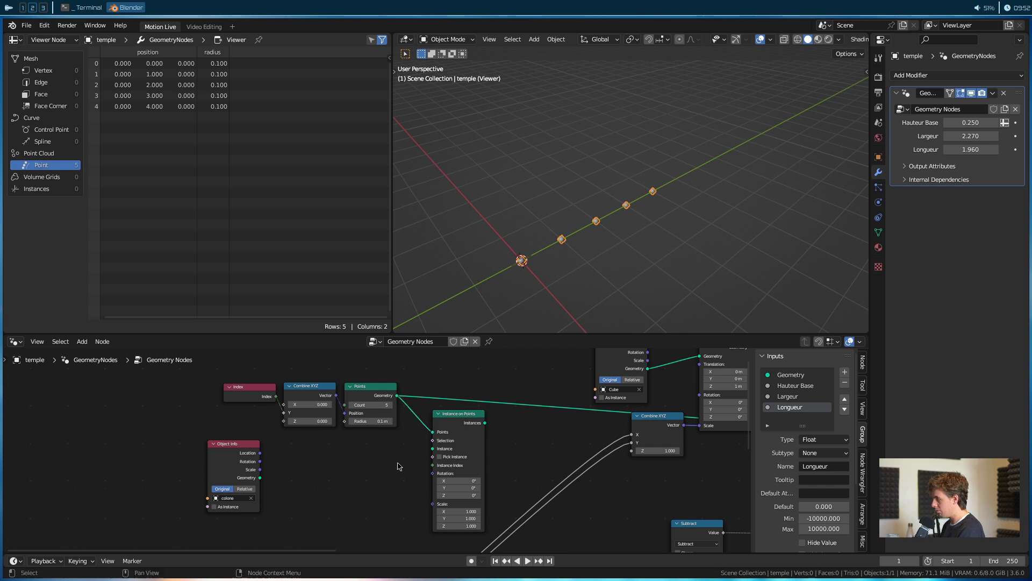
scroll(384, 459, "up", 2)
mouse_move(230, 485)
left_mouse_down()
mouse_move(457, 461)
mouse_move(448, 448)
left_mouse_up()
left_click(481, 408, "ctrl+shift")
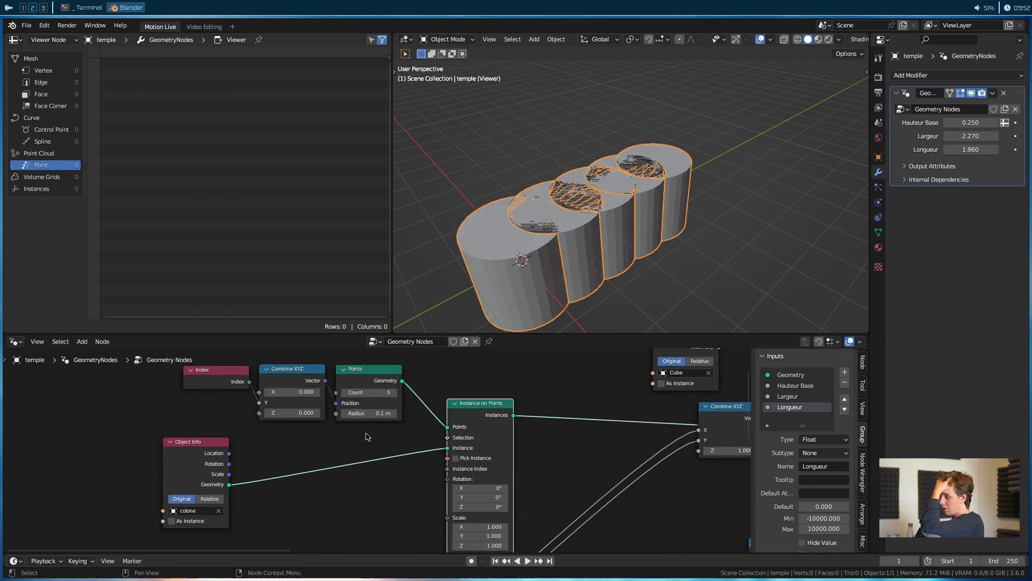
Set the Instance on Points scale to 0.370 on all three axes.
middle_click_drag(364, 431, 374, 356)
left_click_drag(490, 469, 456, 468, "shift")
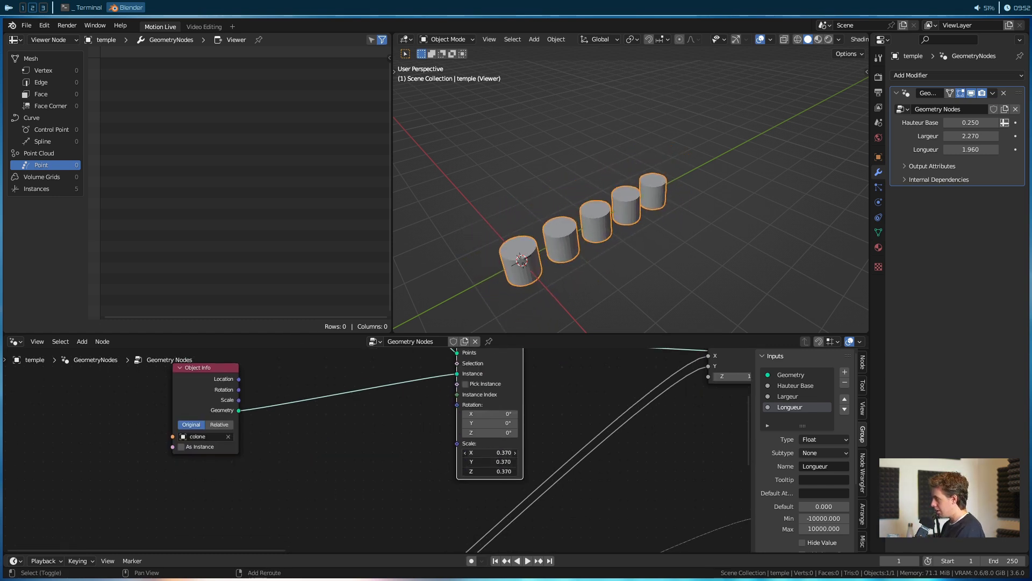
middle_click_drag(208, 379, 238, 412)
middle_click_drag(560, 286, 516, 325)
Duplicate the cube's Transform Geometry node and insert the copy between the column's Object Info and Instance on Points.
scroll(422, 422, "down", 5)
middle_click_drag(451, 419, 569, 485)
scroll(569, 485, "up", 5)
left_click(556, 389)
middle_click_drag(570, 419, 661, 407)
key("shift+d")
left_click(140, 557)
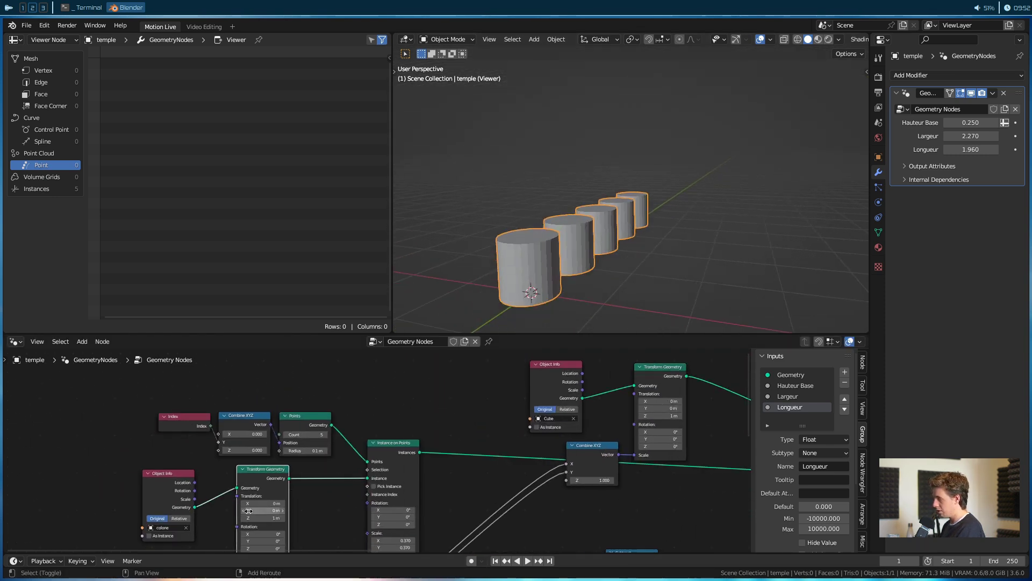
scroll(397, 475, "down", 4)
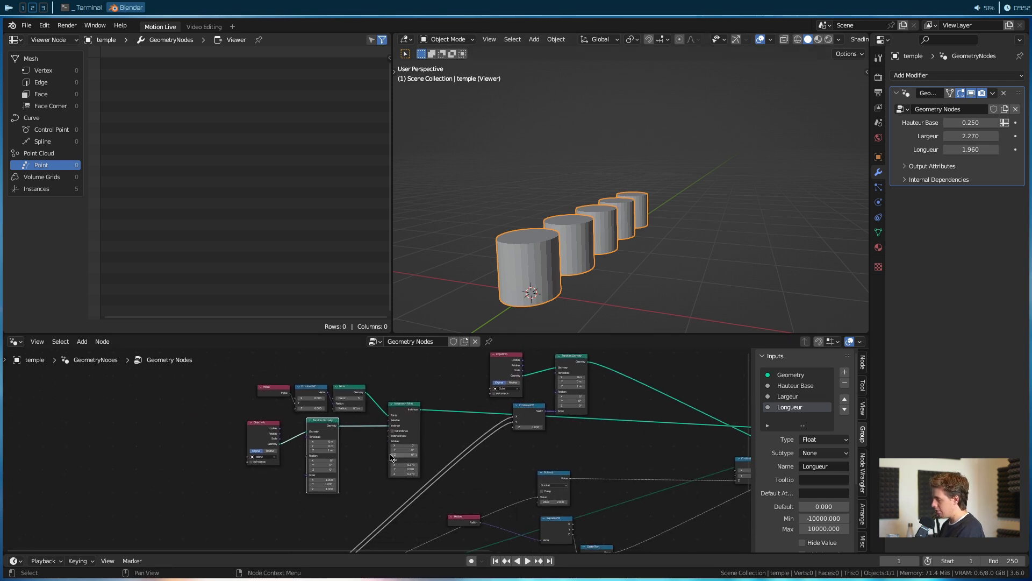
Shift the column's Object Info and Transform Geometry nodes to space out the column branch.
left_click_drag(267, 428, 247, 433)
left_click_drag(321, 427, 307, 448)
Add a Join Geometry node merging the Set Position geometry with the Instance on Points output, and preview it through the Viewer.
middle_click_drag(574, 445, 206, 453)
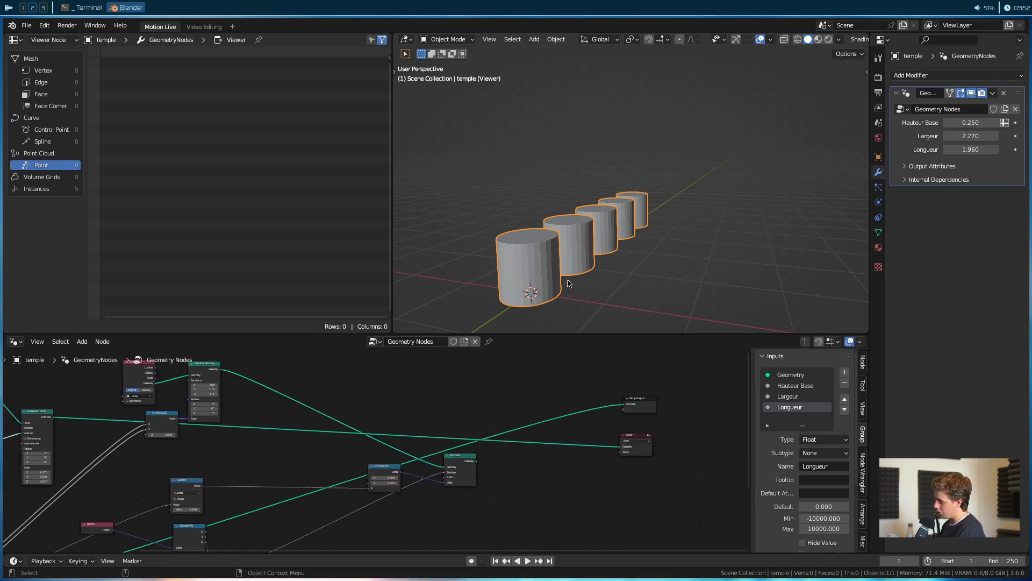
key("shift+a")
left_click(516, 358)
type("joi")
key("Down")
key("Return")
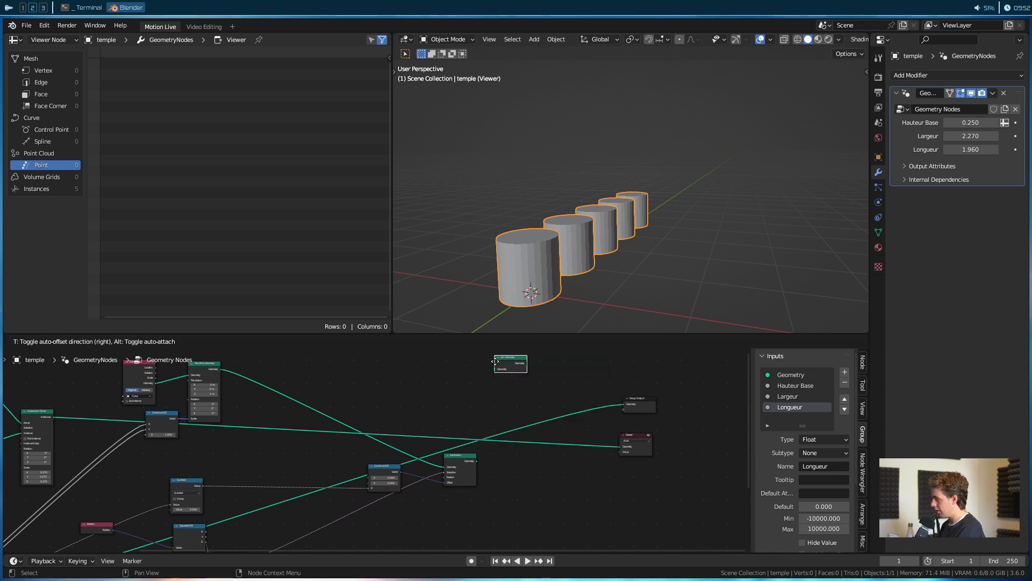
left_click(478, 464)
left_click_drag(476, 460, 519, 474)
middle_click_drag(70, 432, 191, 408)
left_click_drag(177, 394, 640, 450)
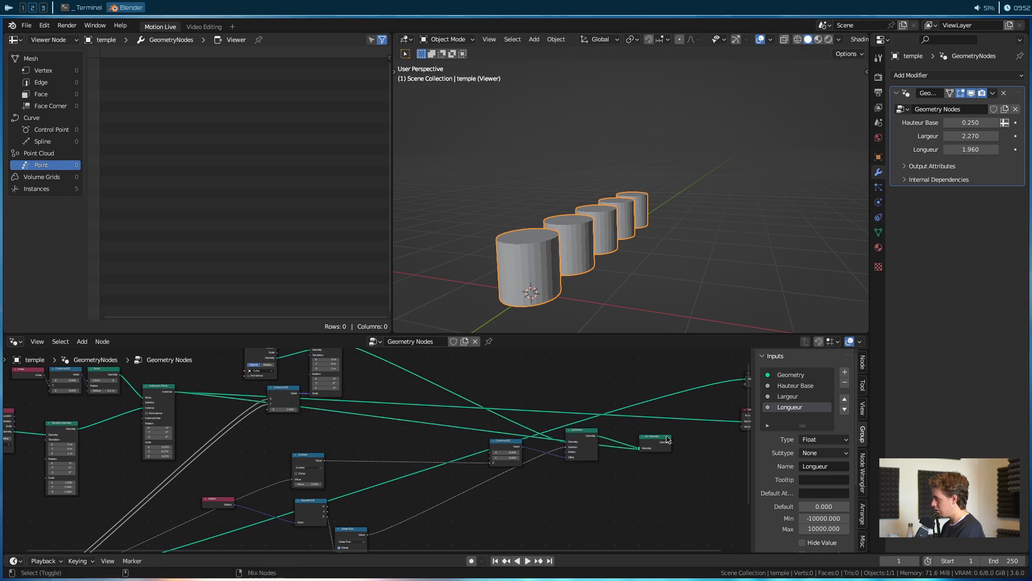
Examine the joined base and columns together with the column's node chain.
middle_click_drag(628, 268, 602, 274)
middle_click_drag(371, 462, 583, 465)
scroll(336, 451, "up", 4)
middle_click_drag(335, 446, 408, 491)
scroll(349, 439, "up", 4)
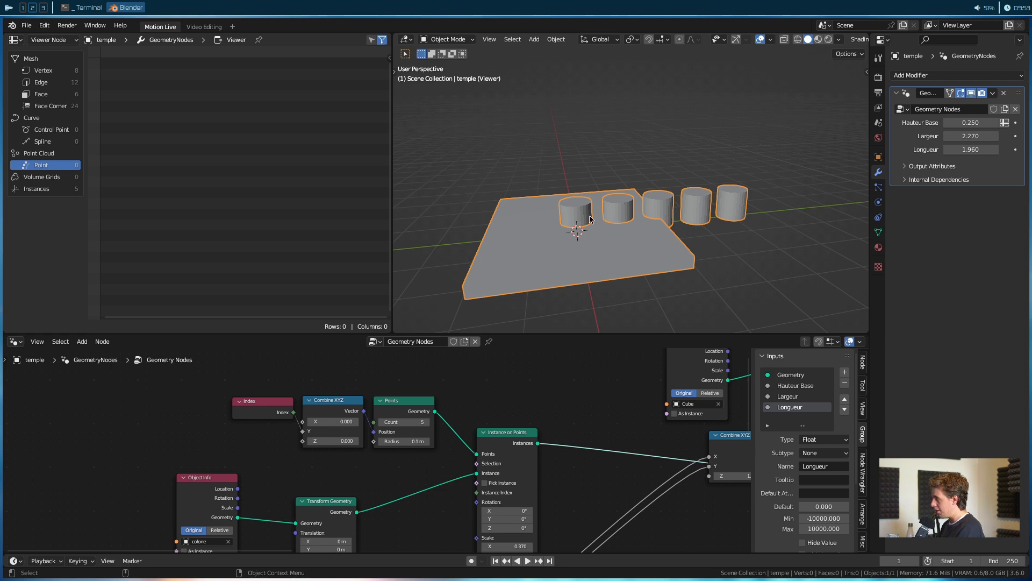
middle_click_drag(349, 476, 351, 402)
scroll(365, 467, "down", 3)
middle_click_drag(383, 490, 394, 445)
middle_click_drag(472, 461, 518, 509)
Set Largeur to 2.320 and Longueur to 2.000, and check from the side how the columns sit on the base.
left_click_drag(956, 150, 968, 137)
scroll(615, 247, "up", 2)
middle_click_drag(615, 246, 617, 203)
middle_click_drag(721, 243, 650, 218)
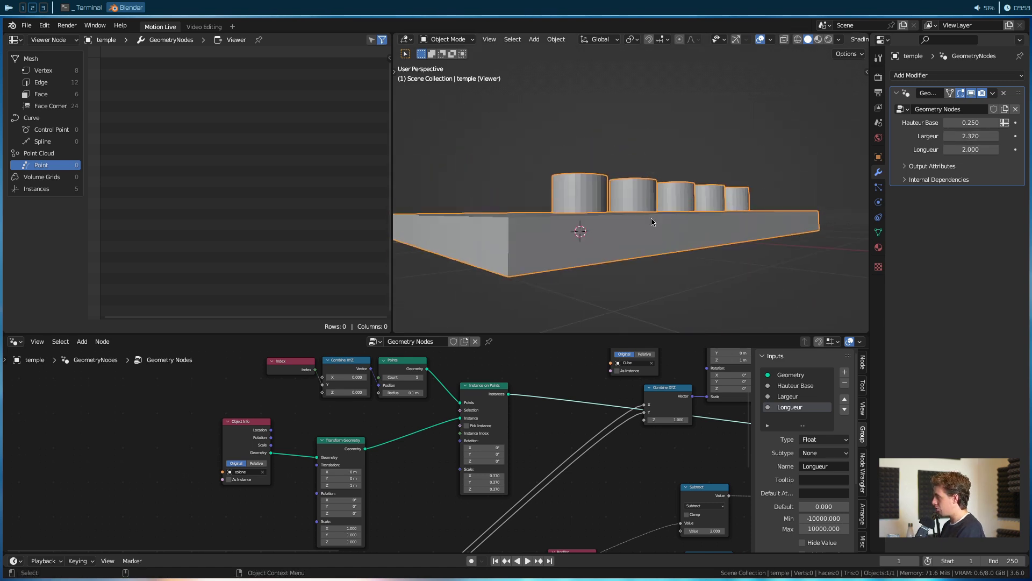
Move the column's Transform Geometry node away from its Object Info and bring the Group Input node just below them.
scroll(430, 505, "down", 2)
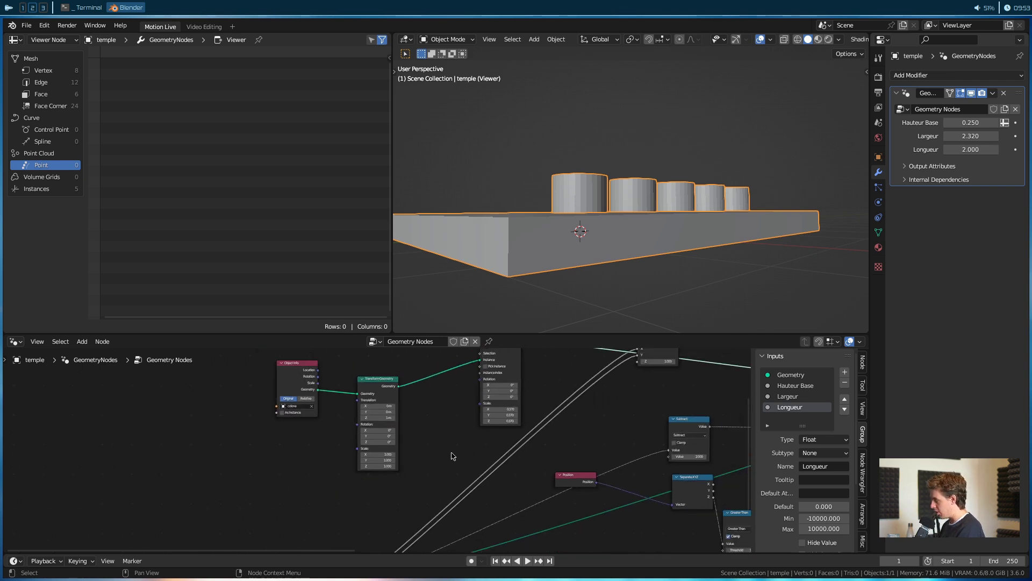
left_click_drag(366, 443, 409, 444)
scroll(387, 446, "up", 2)
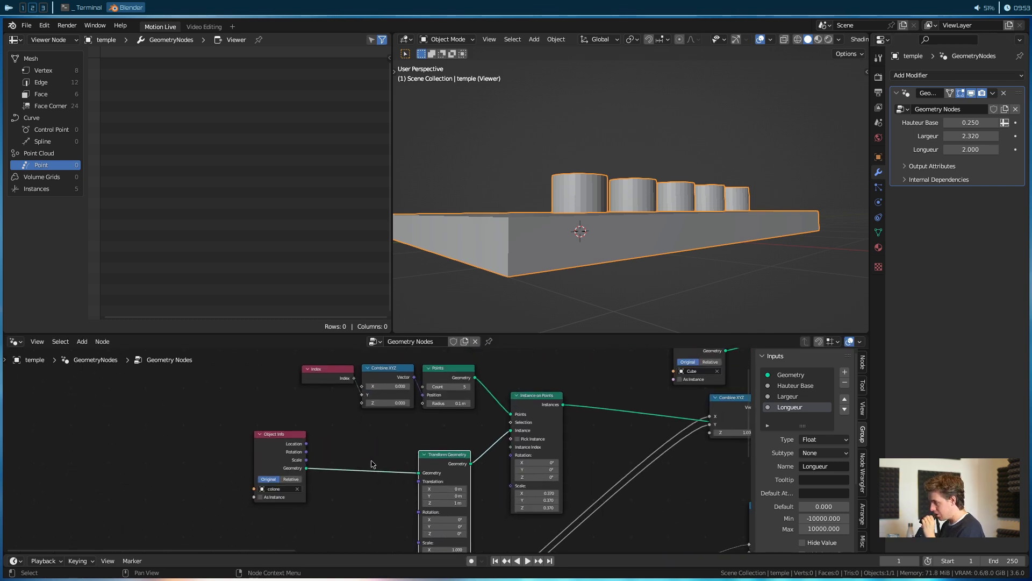
middle_click_drag(353, 521, 362, 445)
scroll(377, 441, "down", 5)
middle_click_drag(389, 490, 412, 426)
left_click_drag(364, 496, 269, 375)
scroll(321, 447, "up", 3)
middle_click_drag(321, 447, 329, 492)
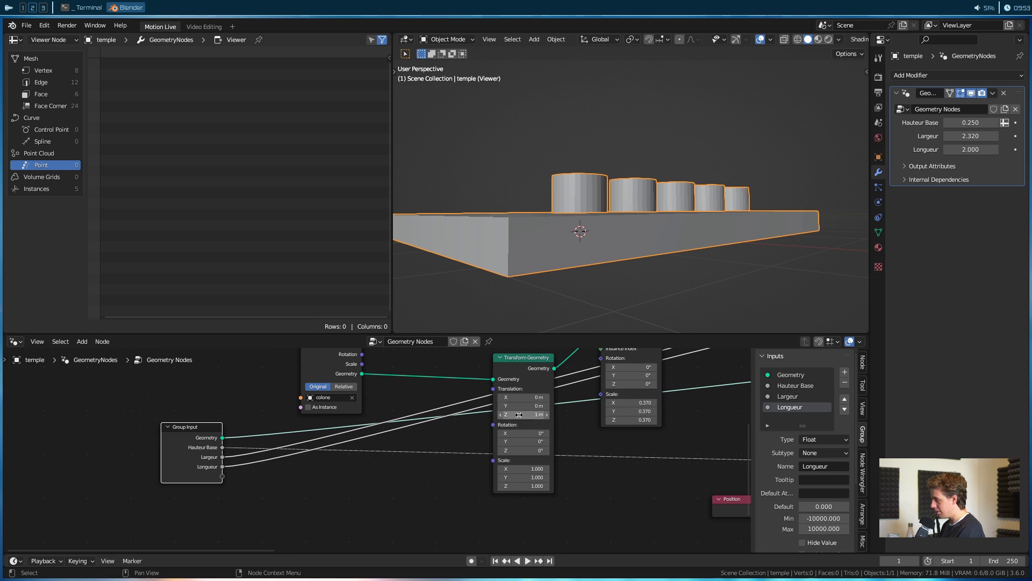
Add a Combine XYZ node with Hauteur Base feeding its Z, and connect its vector to the column's Transform Geometry Translation.
key("shift+a")
left_click(320, 355)
type("comb")
key("Down")
key("Return")
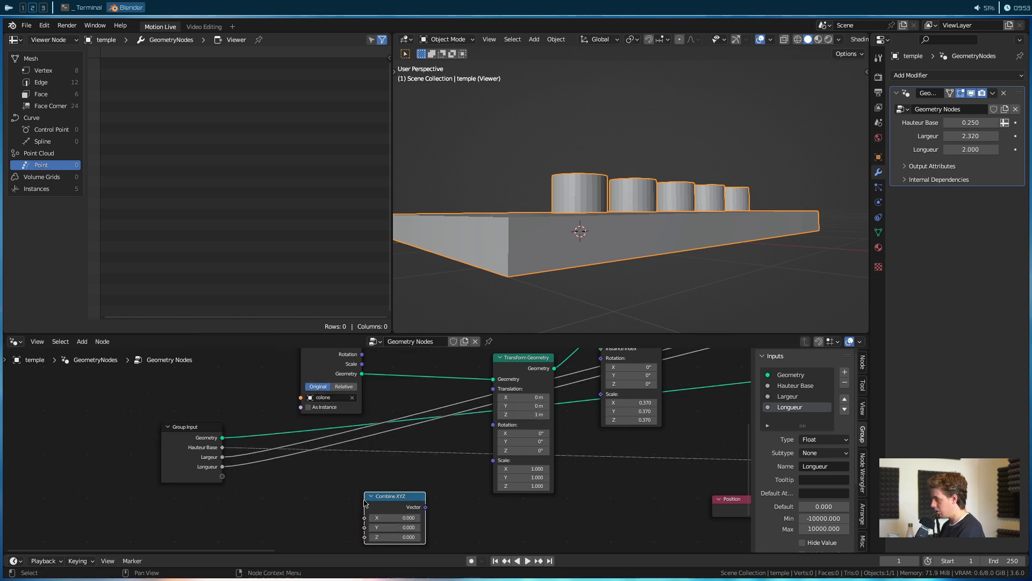
left_click(365, 503)
left_click_drag(425, 506, 493, 388)
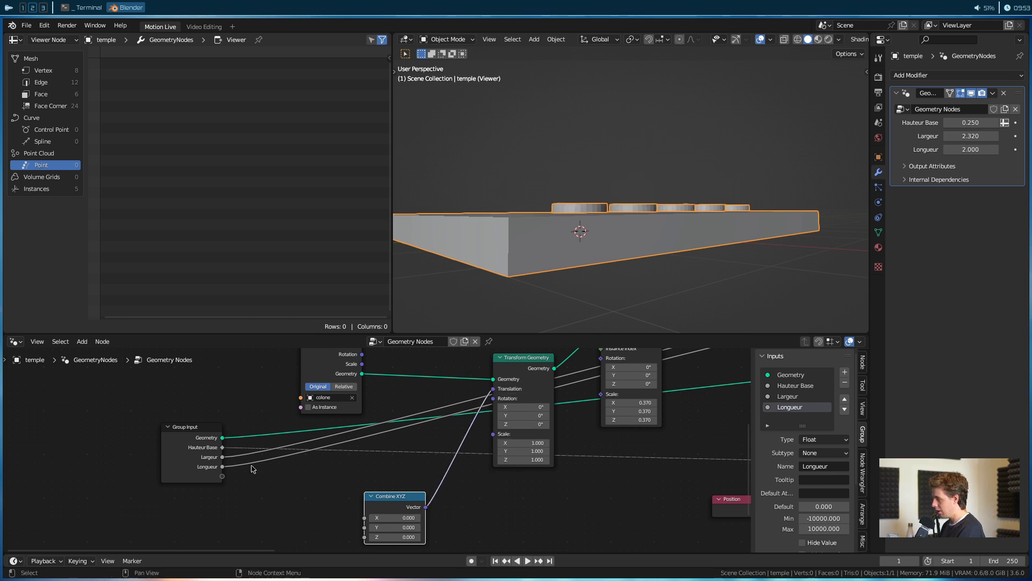
scroll(361, 522, "down", 2, "shift")
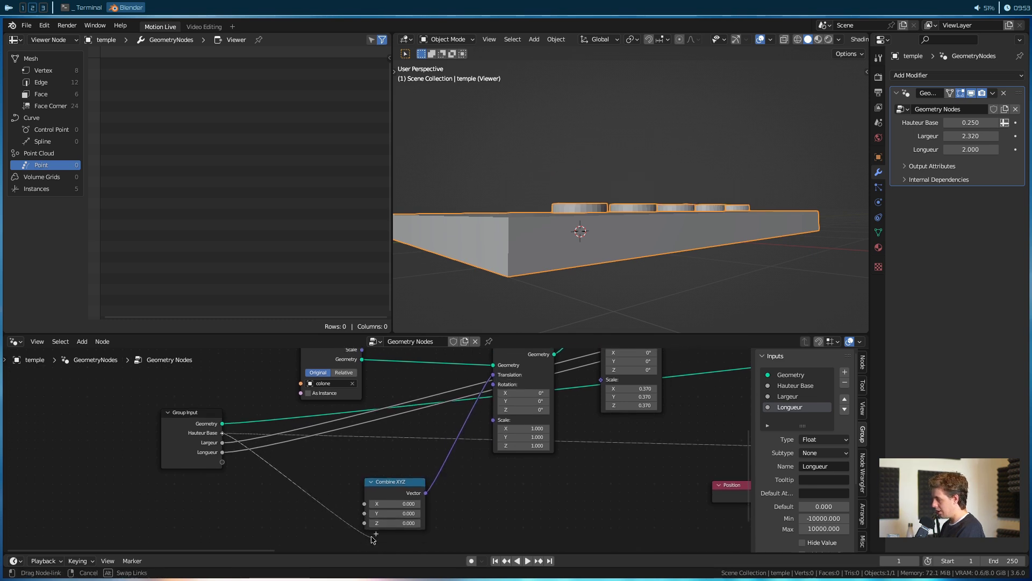
left_click_drag(223, 422, 365, 511)
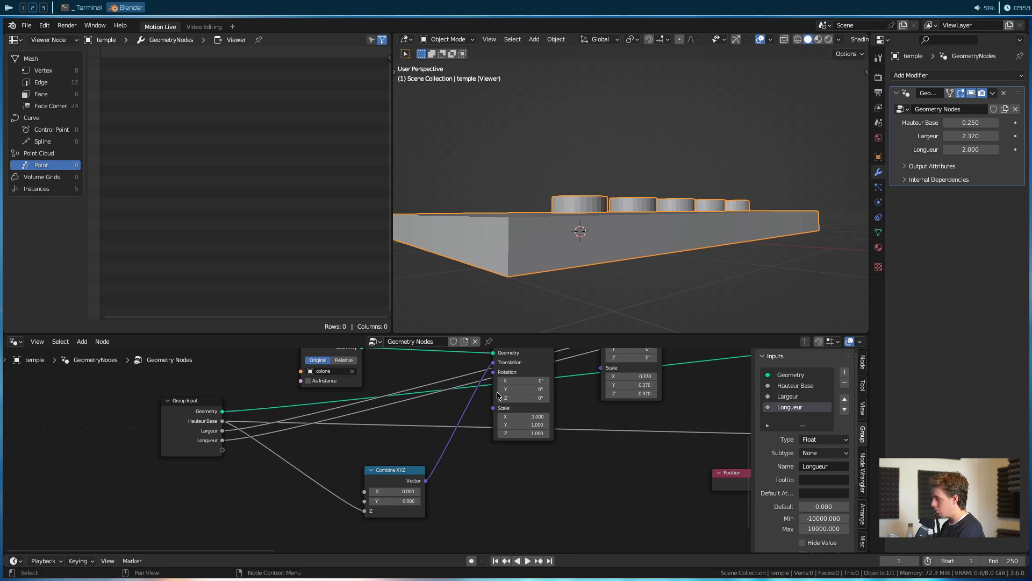
View the columns from below and above the base, and test their height with Hauteur Base at 0.460.
middle_click_drag(609, 224, 610, 199)
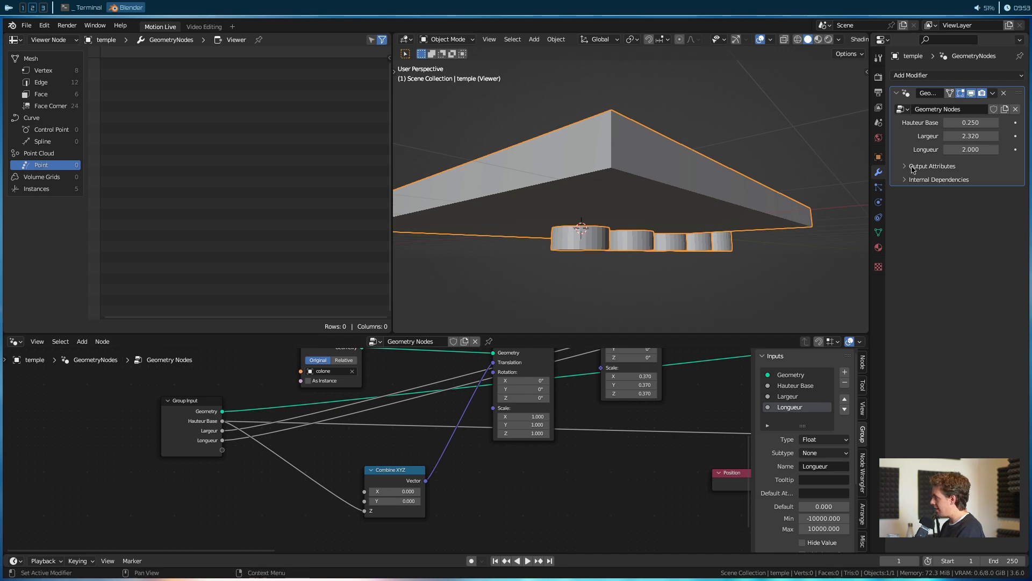
middle_click_drag(618, 204, 619, 247)
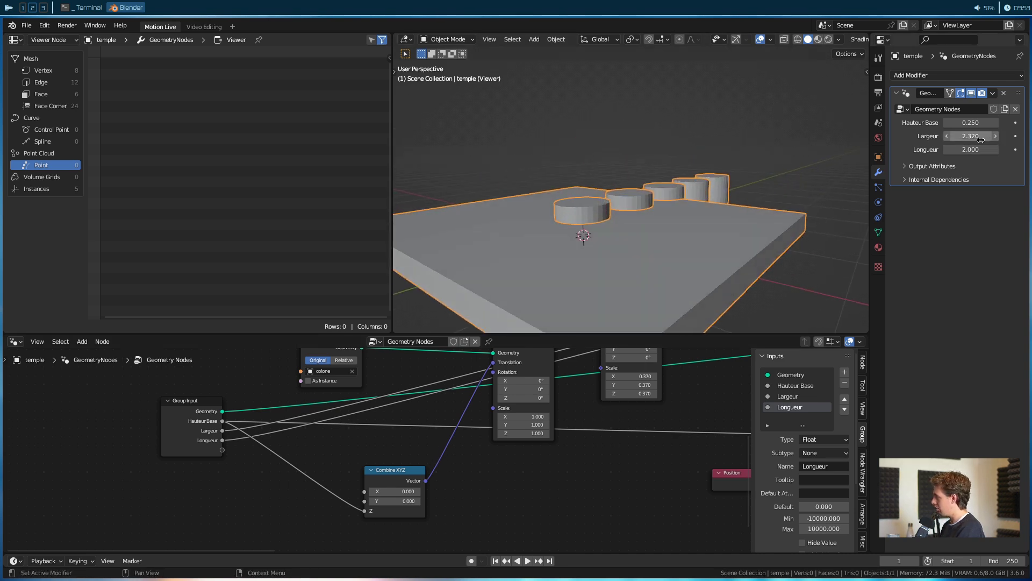
left_click_drag(971, 122, 992, 123)
Try a duplicate Transform Geometry with a 2 m Z translation between the column's transform and Instance on Points.
middle_click_drag(541, 470, 555, 490)
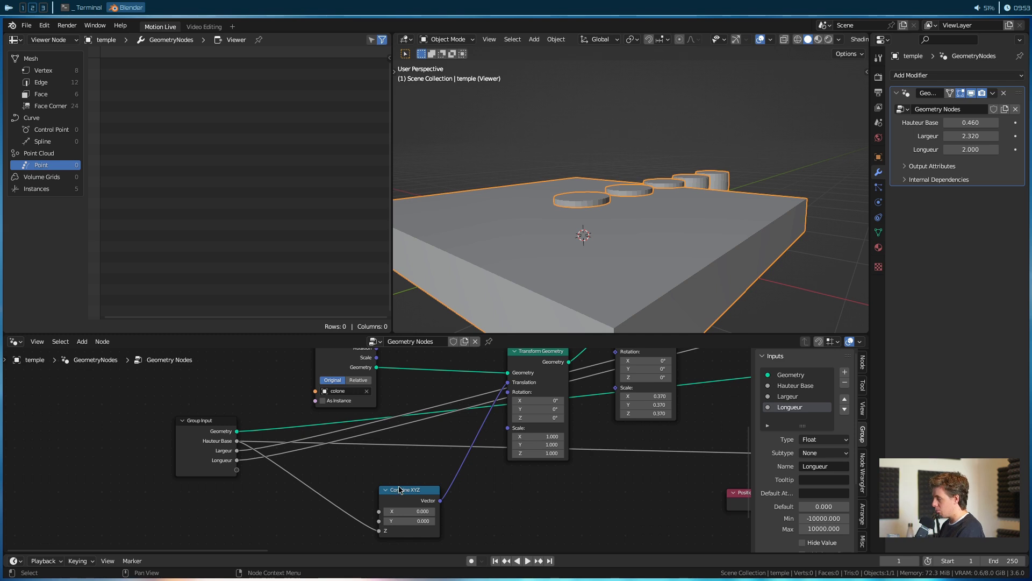
left_click(533, 367)
middle_click_drag(532, 385, 427, 449)
left_click_drag(427, 449, 370, 414)
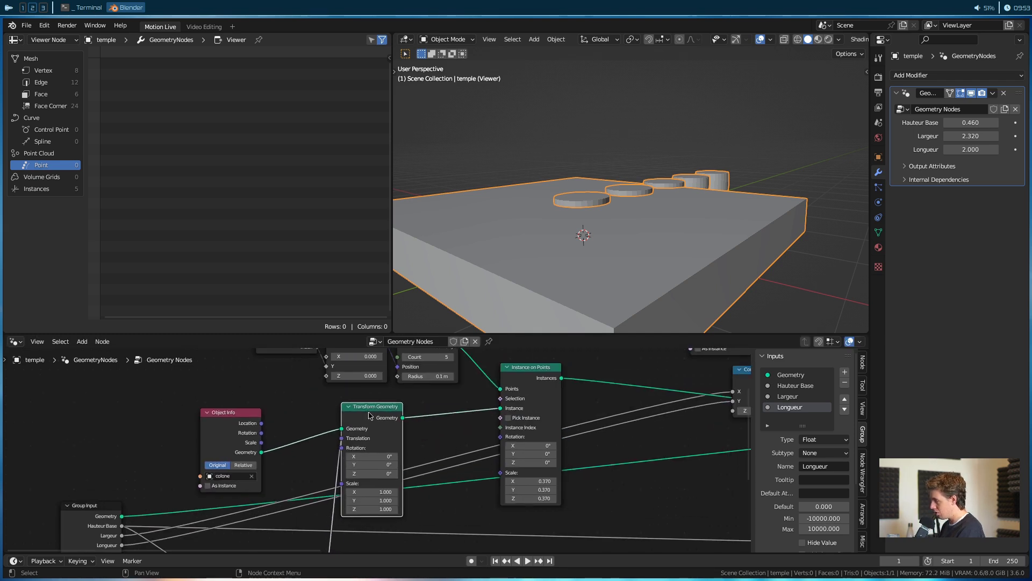
key("shift+d")
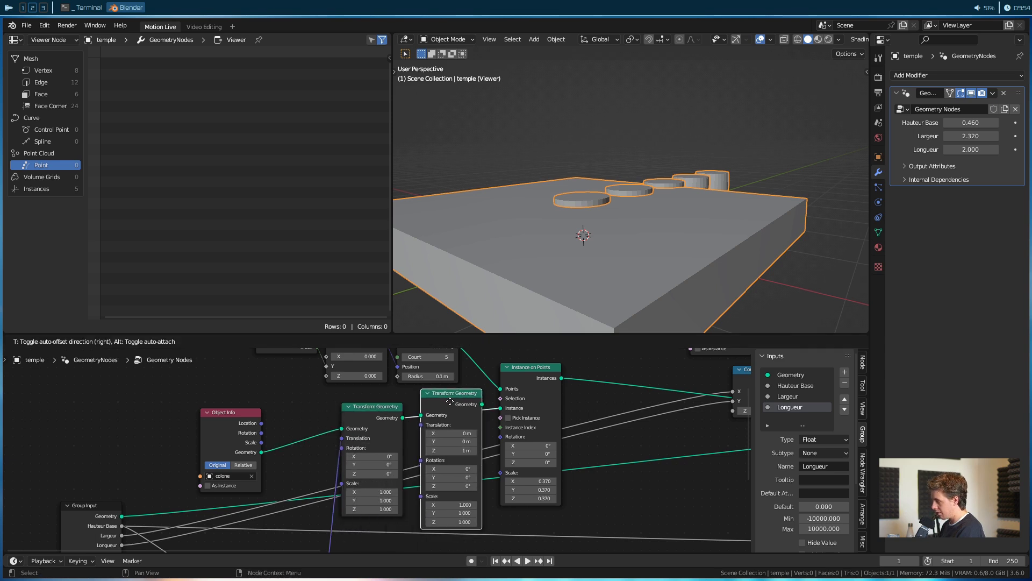
left_click(451, 403)
left_click(473, 450)
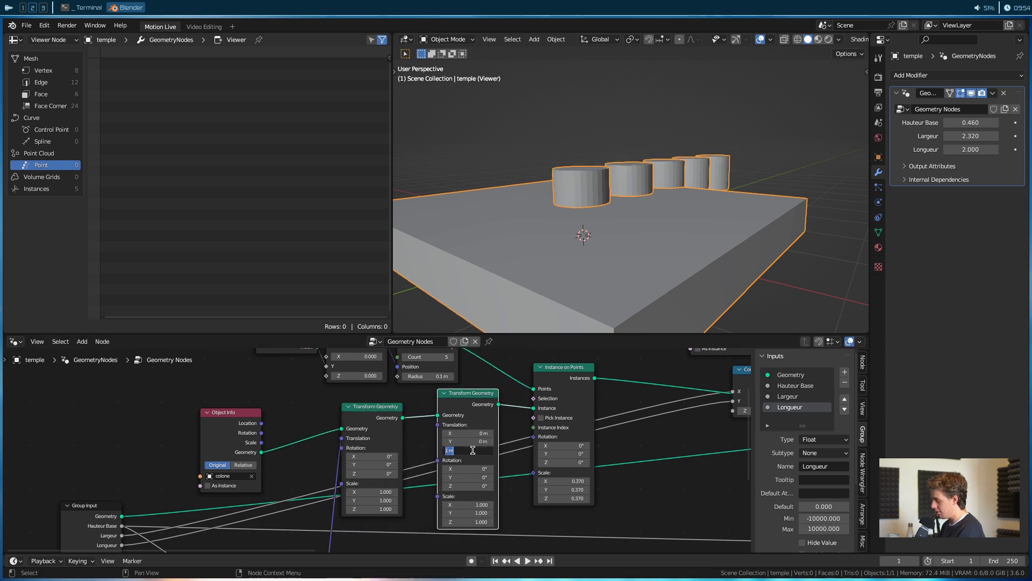
type("2")
key("Return")
middle_click_drag(583, 311, 590, 311)
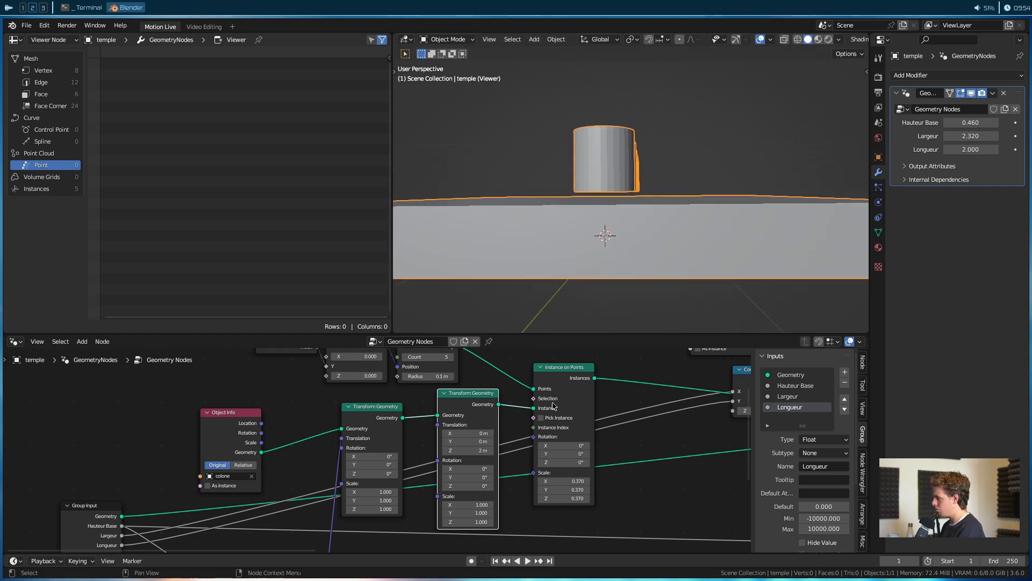
middle_click_drag(554, 407, 640, 312)
mouse_move(317, 473)
middle_mouse_down()
mouse_move(311, 463)
mouse_move(327, 468)
middle_mouse_up()
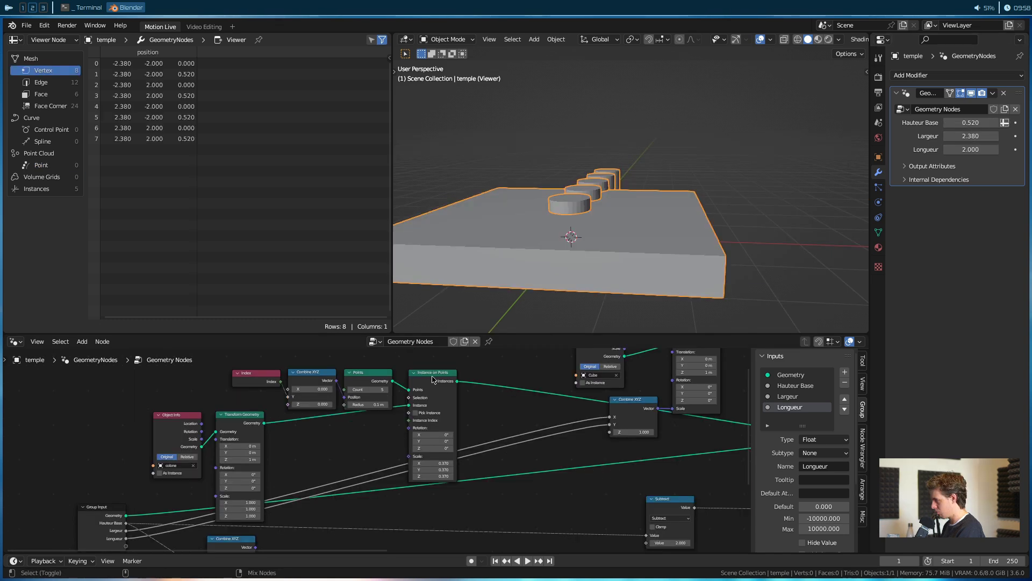
Preview Instance on Points alone and the Join Geometry output through the Viewer to compare the columns with the base.
left_click(433, 372, "ctrl+shift")
middle_click_drag(569, 286, 500, 271)
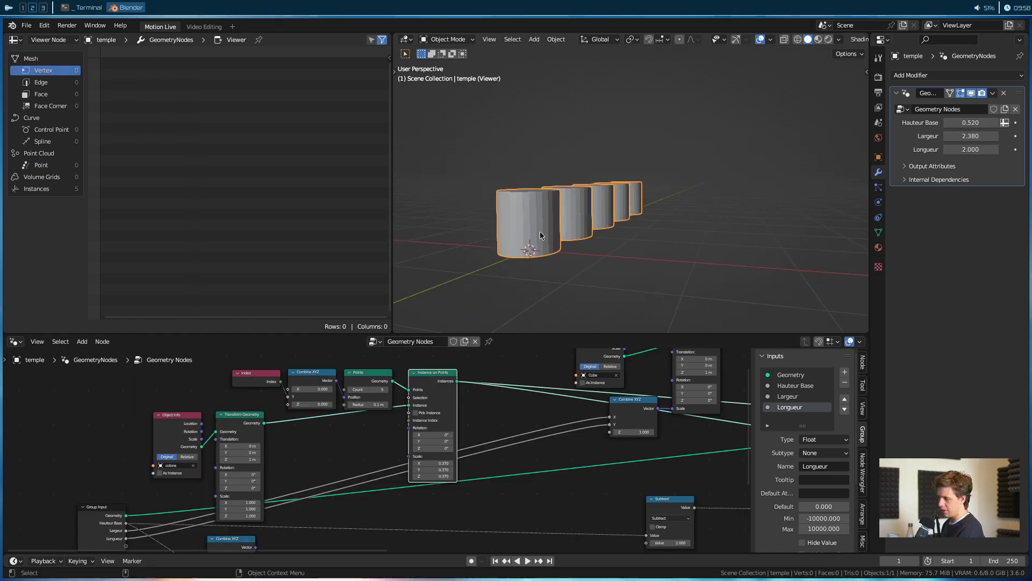
scroll(495, 476, "down", 1)
middle_click_drag(495, 477, 344, 450)
middle_click_drag(652, 438, 525, 426)
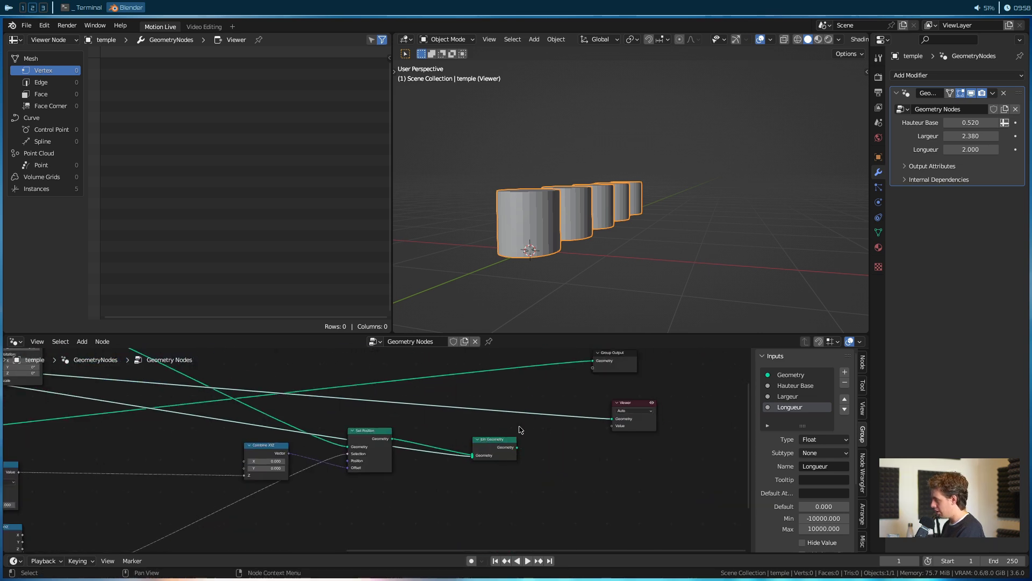
left_click(489, 428, "ctrl+shift")
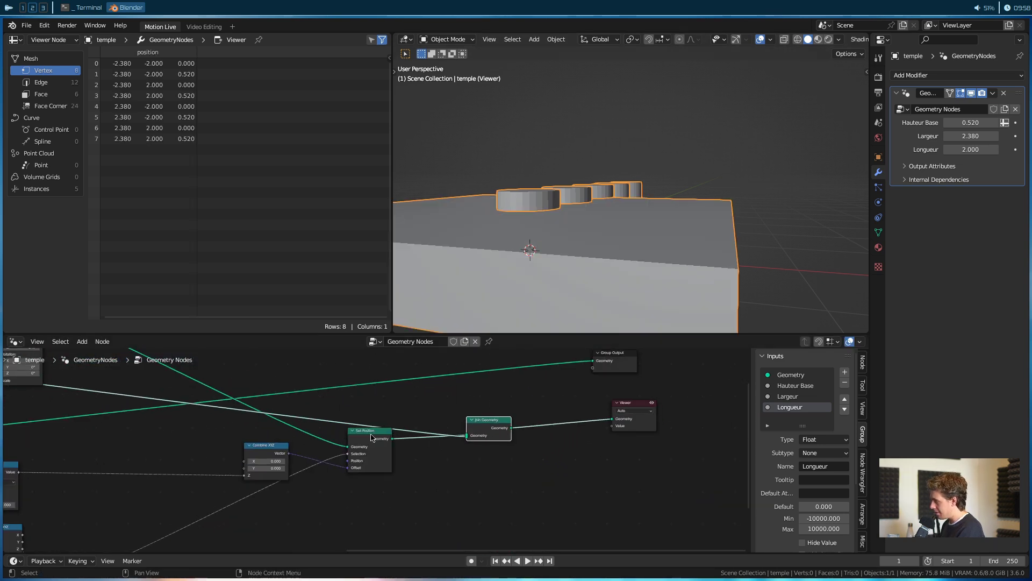
left_click_drag(372, 437, 366, 444)
Set Hauteur Base to 0.430 to test how the columns meet the base.
middle_click_drag(108, 473, 232, 490)
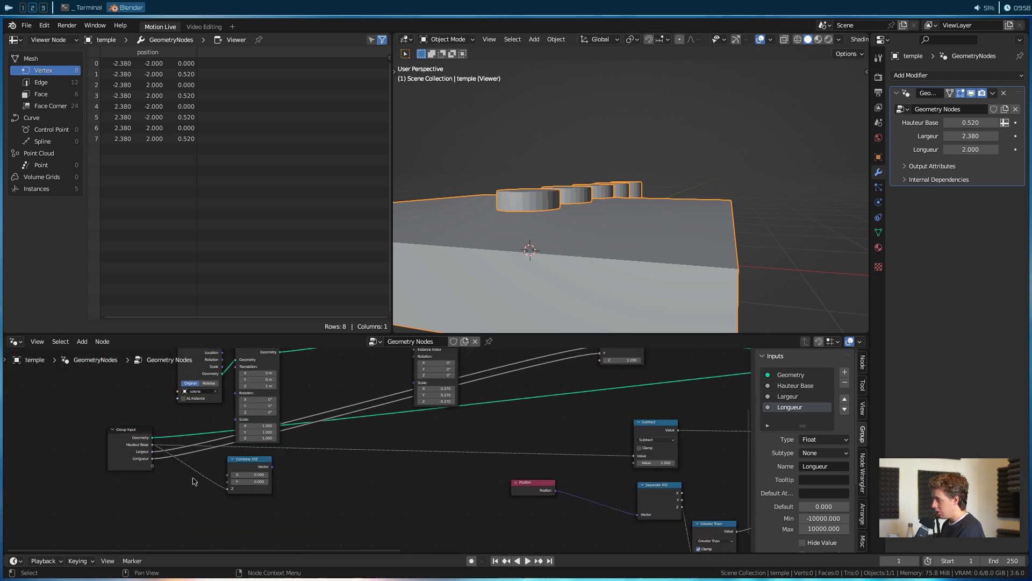
mouse_move(970, 122)
left_mouse_down()
mouse_move(986, 123)
mouse_move(962, 122)
left_mouse_up()
Make room in the column branch and insert a Set Position node directly after Instance on Points.
middle_click_drag(377, 371, 290, 476)
middle_click_drag(324, 412, 426, 413)
left_click_drag(468, 388, 236, 402)
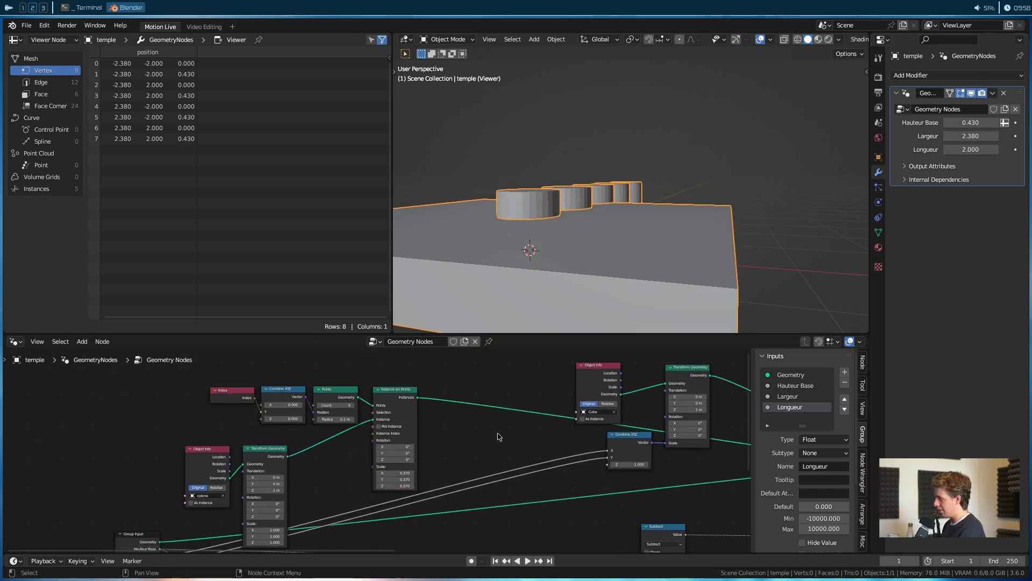
scroll(384, 433, "up", 2)
key("shift+a")
type("set")
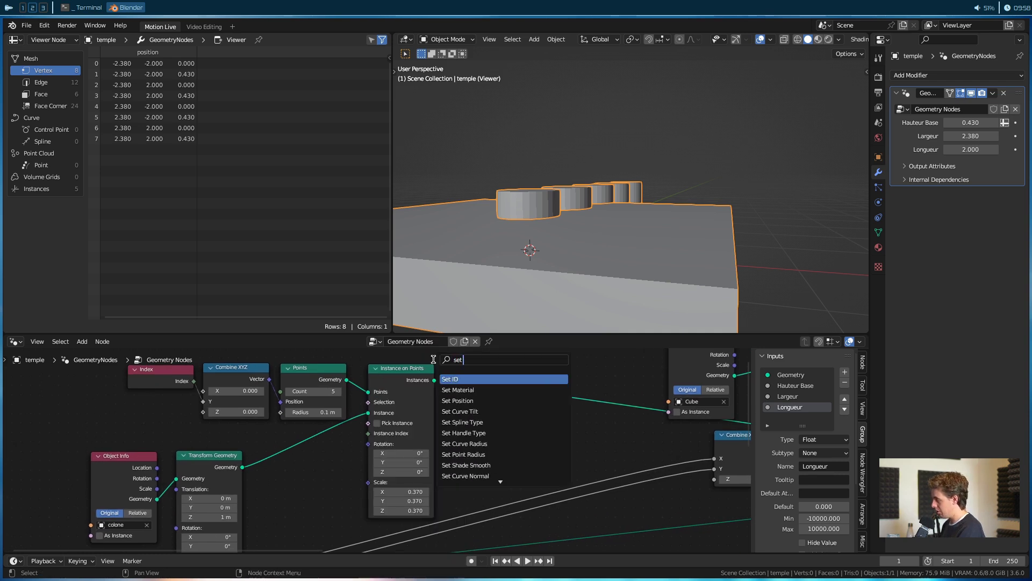
left_click(459, 400)
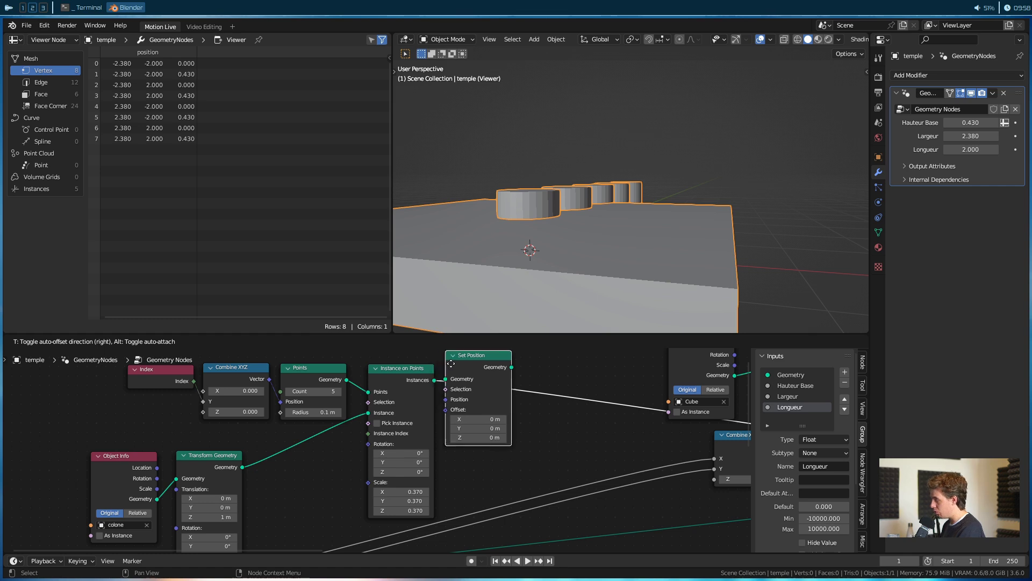
left_click(477, 388)
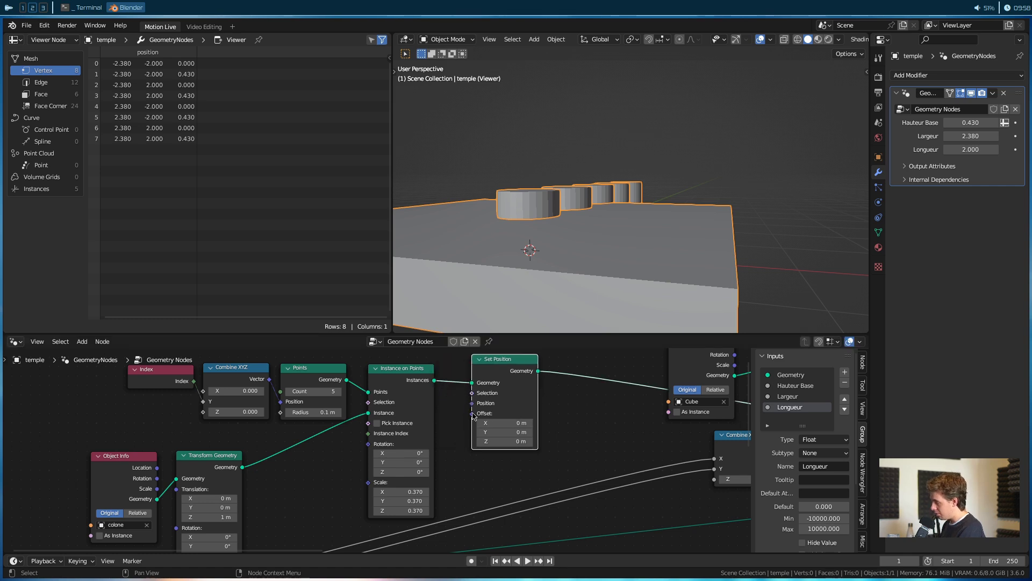
Try to drive the new Set Position node's Position input with the Hauteur Base Combine XYZ vector.
scroll(470, 452, "down", 4)
middle_click_drag(470, 455, 455, 387)
middle_click_drag(283, 523, 290, 504)
middle_click_drag(148, 478, 125, 483)
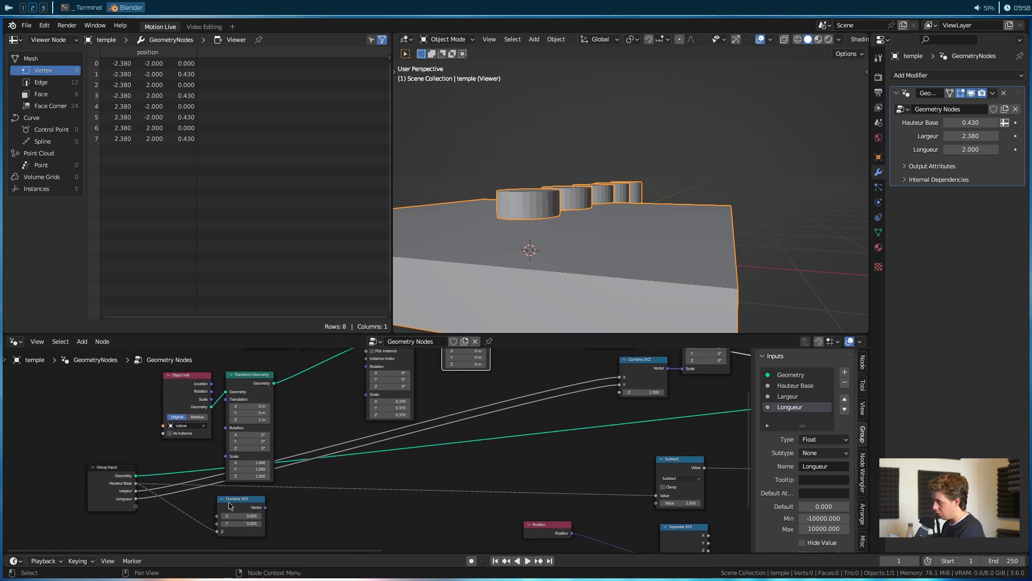
middle_click_drag(280, 498, 267, 519)
left_click_drag(252, 528, 430, 370)
middle_click_drag(432, 387, 457, 434)
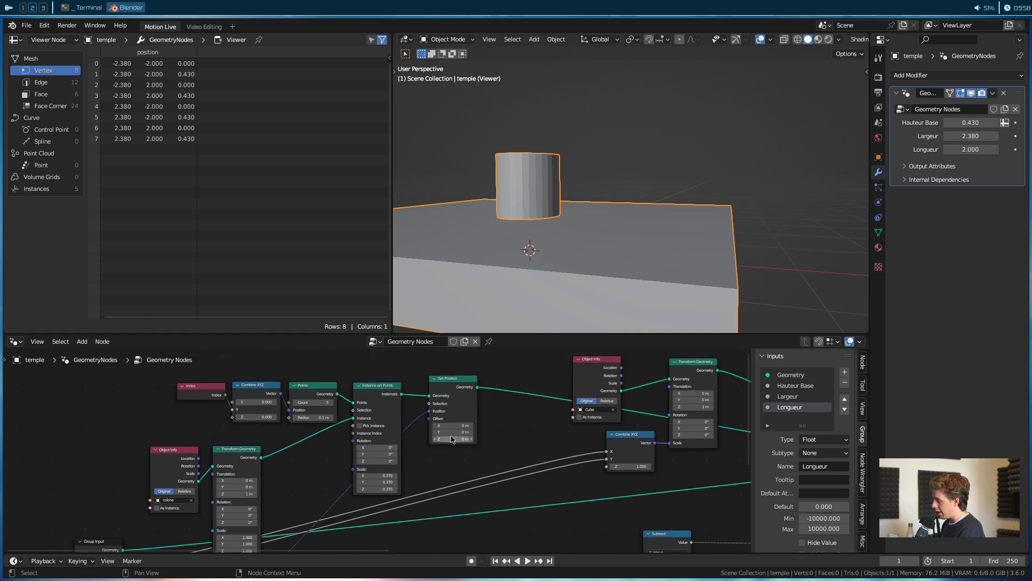
Connect the Hauteur Base Combine XYZ vector to the column Set Position node's Offset, and reposition that node.
scroll(333, 502, "down", 2)
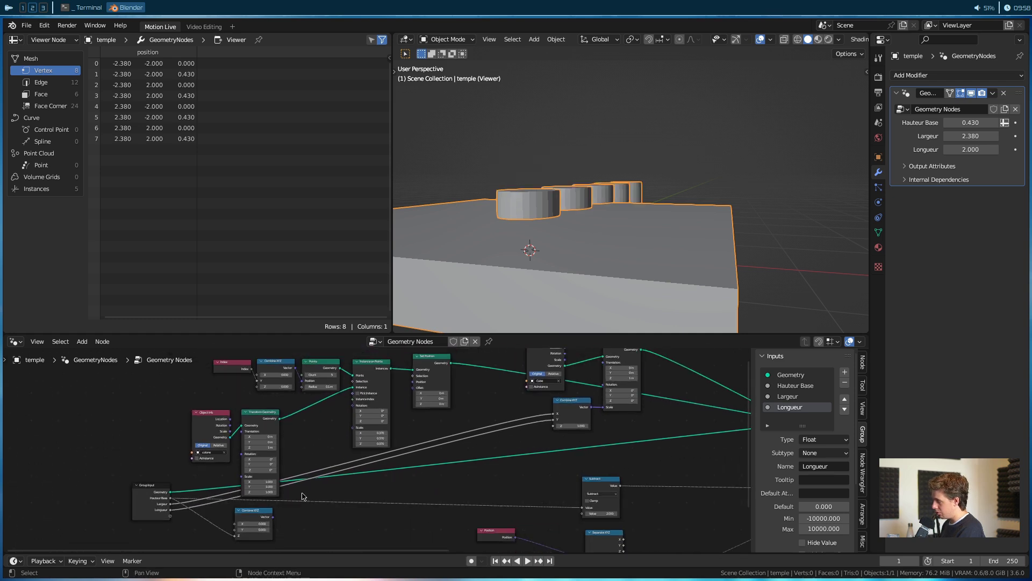
left_click_drag(275, 517, 413, 388)
left_click_drag(442, 355, 454, 373)
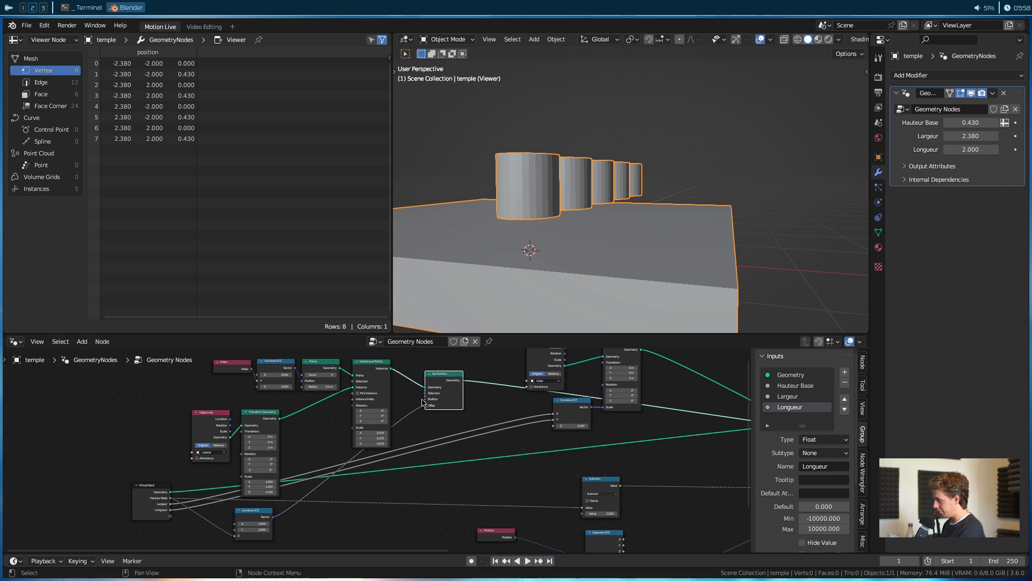
Move the column's Transform Geometry node closer to Instance on Points and inspect the columns' contact with the base from the side.
scroll(426, 425, "up", 5)
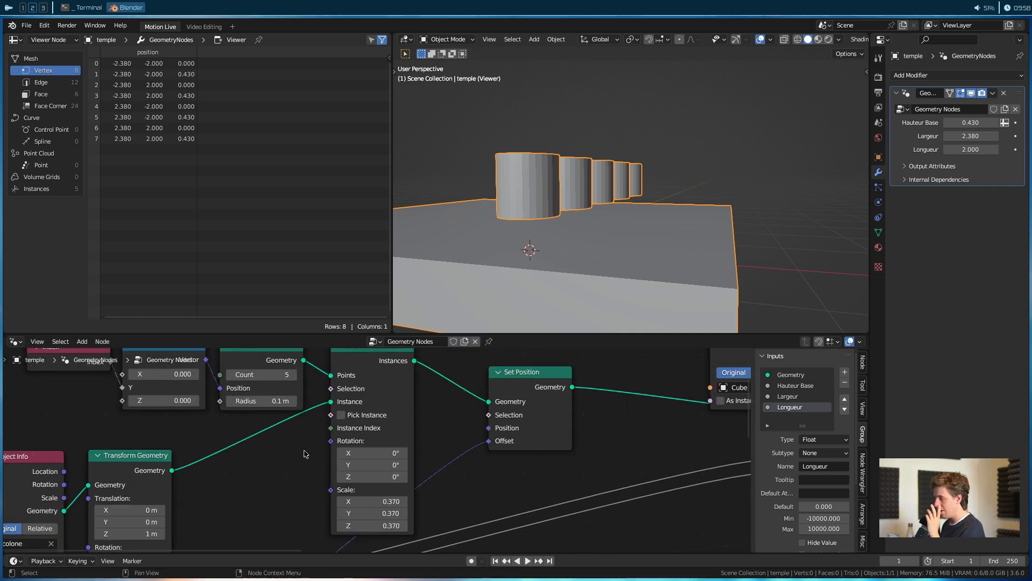
middle_click_drag(428, 394, 422, 442)
left_click_drag(325, 432, 436, 405)
middle_click_drag(464, 450, 435, 394)
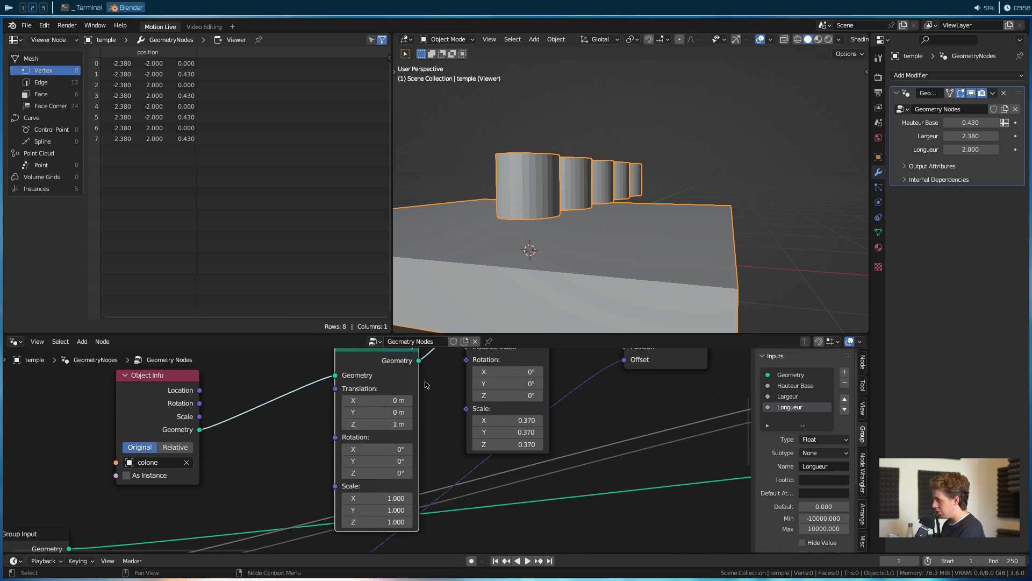
middle_click_drag(510, 264, 547, 231)
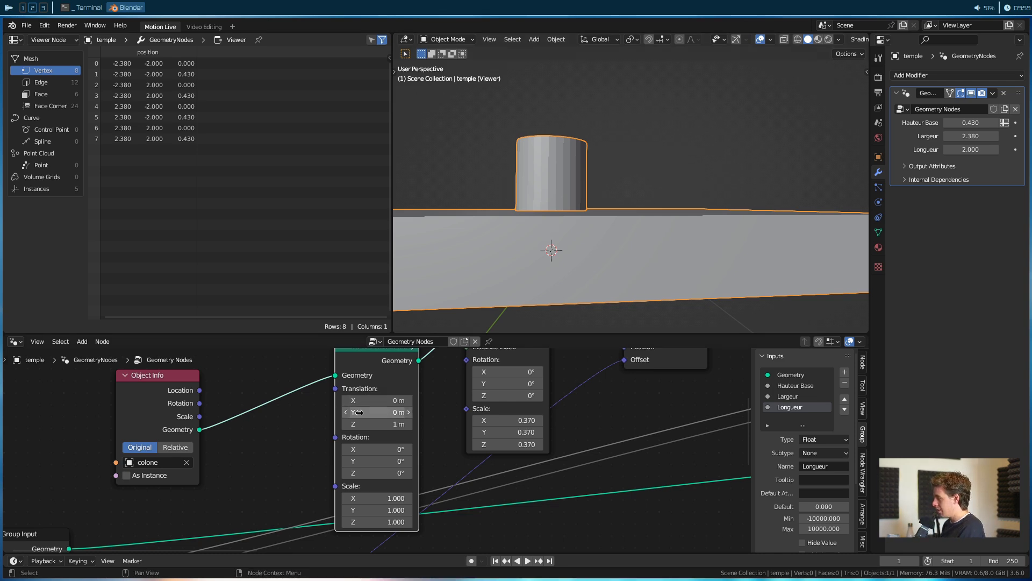
Move the column's Object Info and Transform Geometry nodes further away from Instance on Points to loosen the layout.
scroll(323, 398, "down", 2)
middle_click_drag(269, 377, 277, 437)
left_click_drag(231, 444, 169, 444)
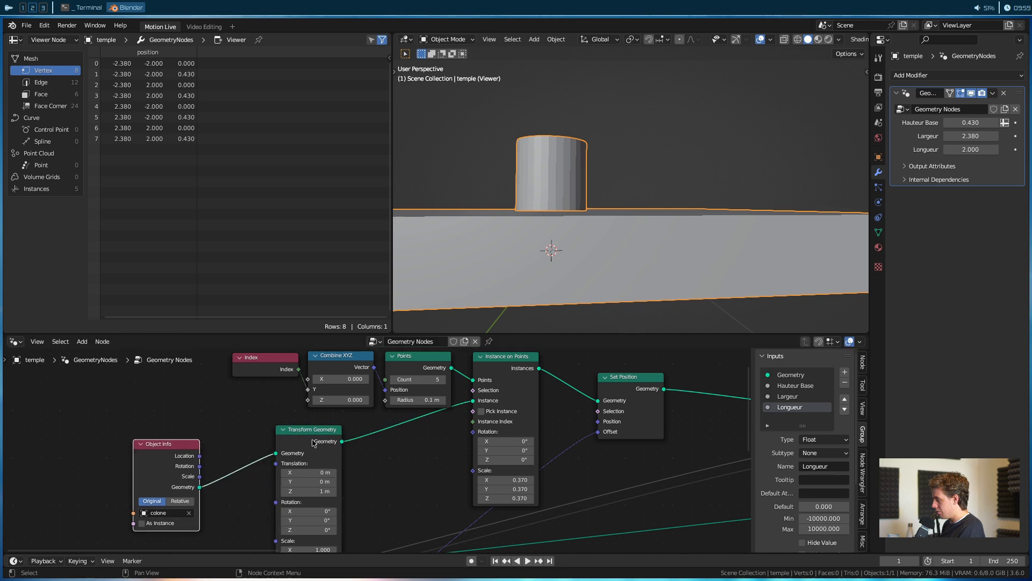
left_click_drag(310, 434, 280, 435)
scroll(554, 252, "down", 4)
Set Hauteur Base to 0.570 in the modifier and inspect how the columns sit on the base.
middle_click_drag(557, 253, 506, 272)
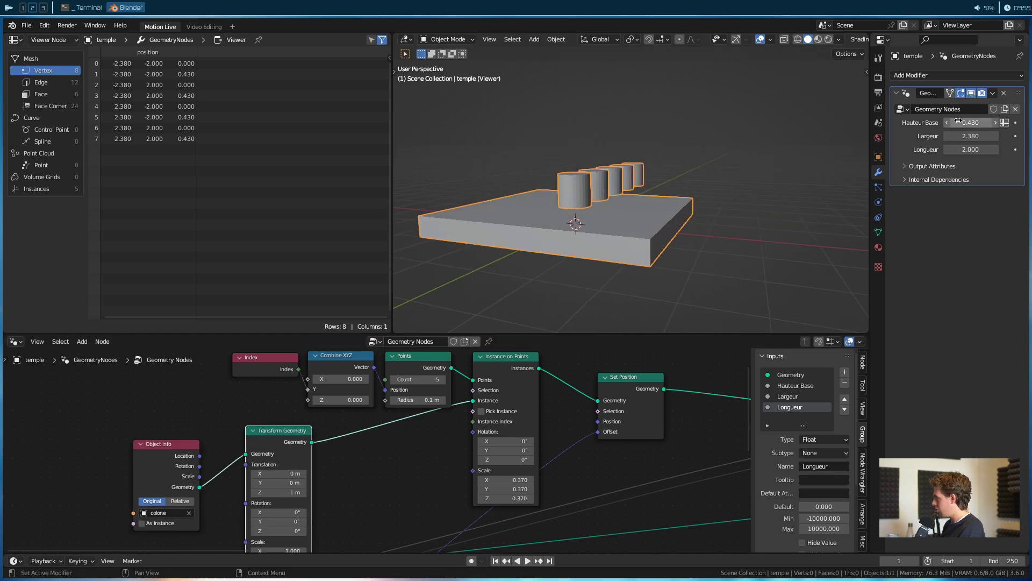
mouse_move(965, 123)
left_mouse_down()
mouse_move(1000, 123)
mouse_move(971, 123)
left_mouse_up()
scroll(629, 201, "up", 5)
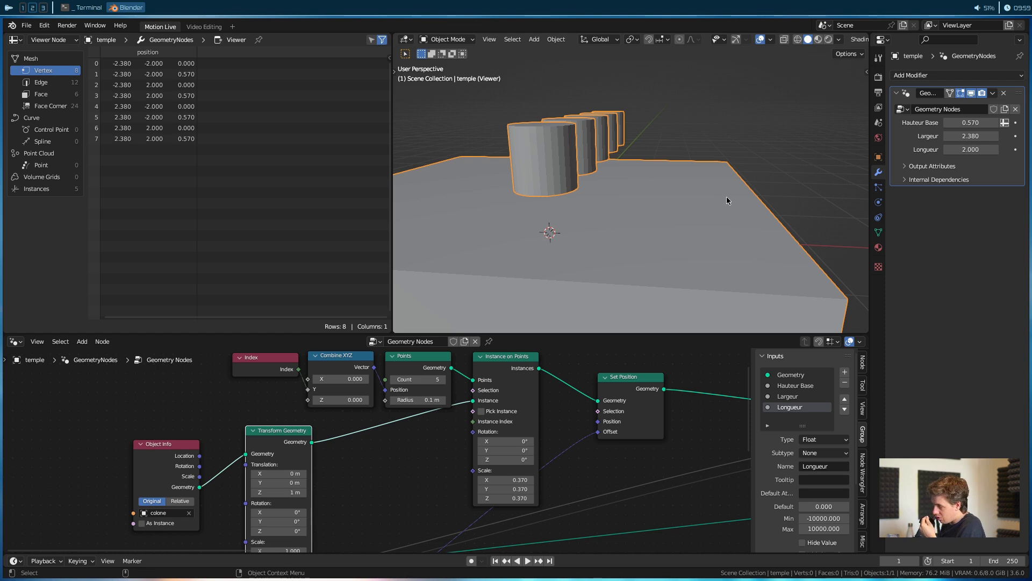
scroll(393, 473, "down", 3)
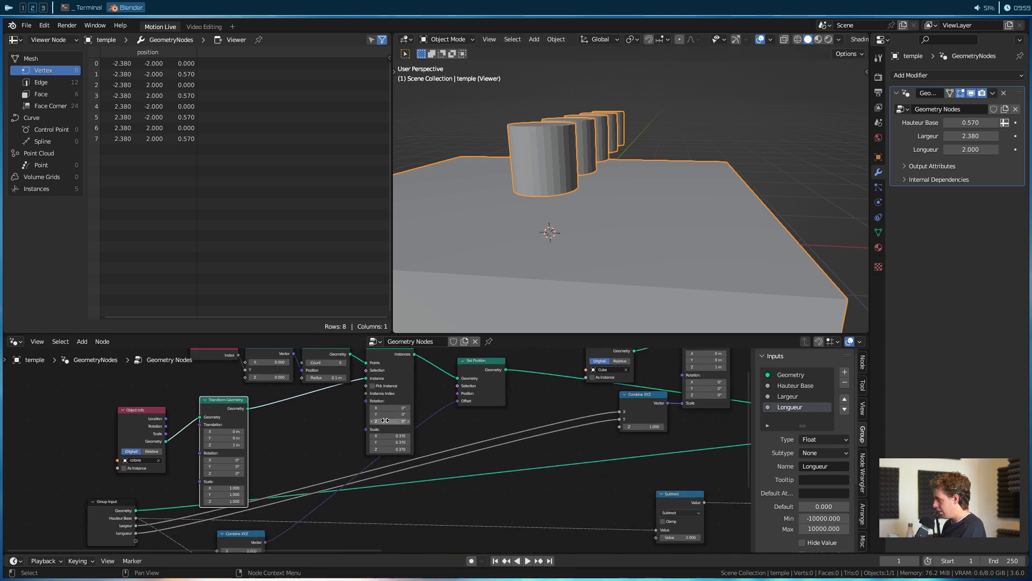
Connect the Group Input's Largeur to the X input of the Hauteur Base Combine XYZ, and space the two nodes apart.
middle_click_drag(391, 473, 400, 404)
middle_click_drag(269, 494, 345, 459)
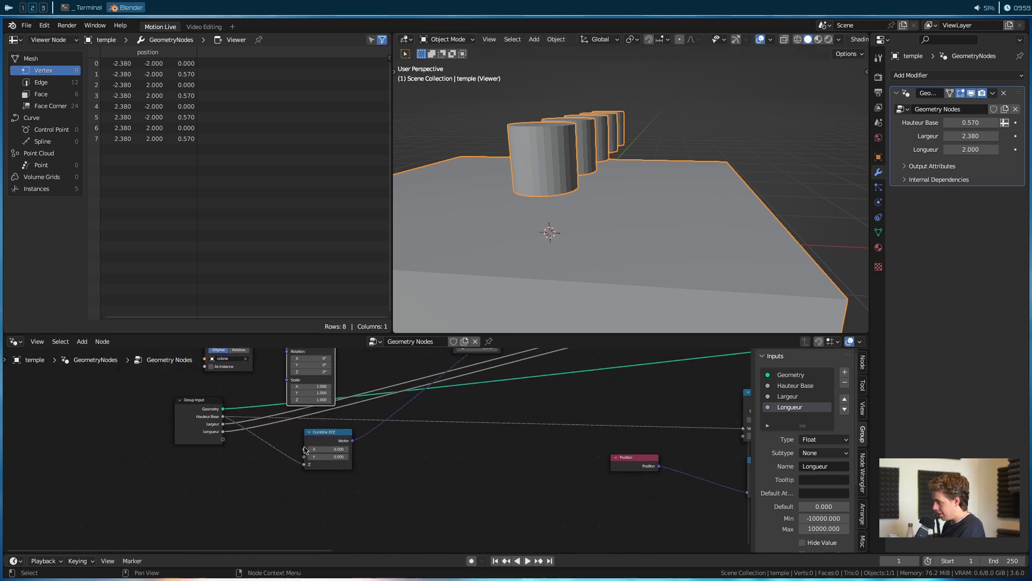
scroll(288, 442, "up", 2)
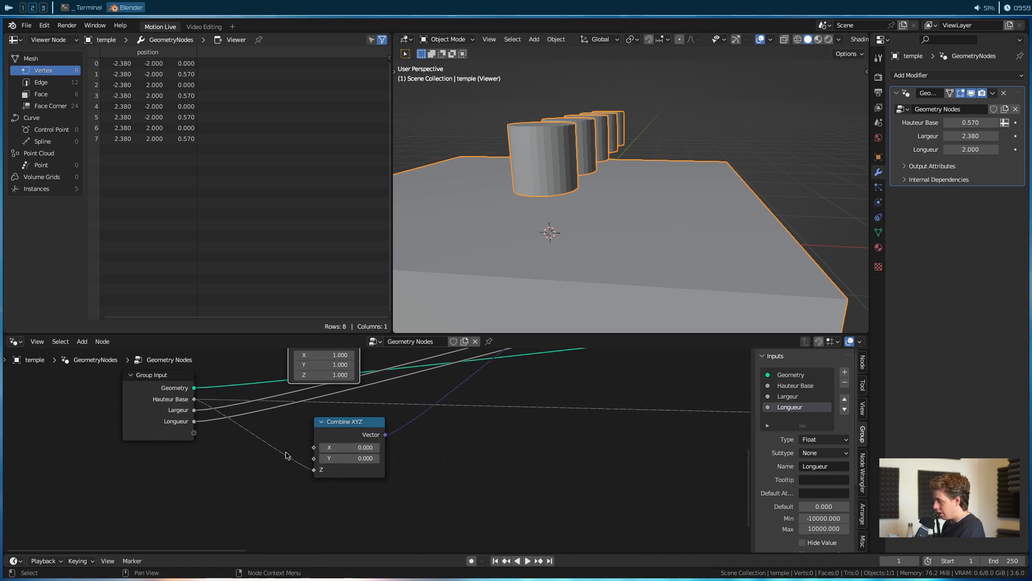
left_click_drag(196, 421, 317, 447)
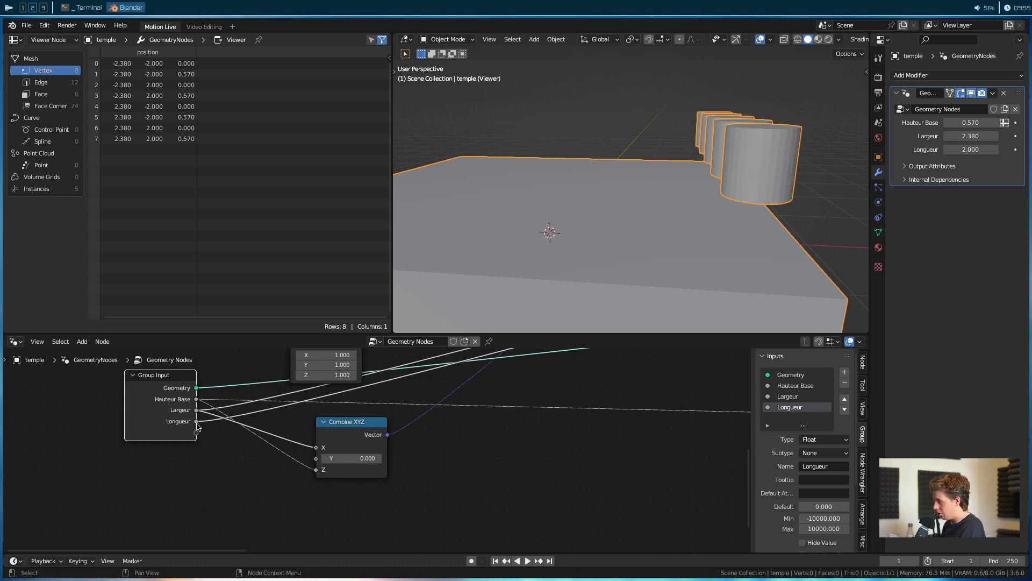
scroll(735, 280, "down", 1)
mouse_move(726, 262)
middle_mouse_down()
mouse_move(647, 260)
mouse_move(718, 263)
middle_mouse_up()
left_click_drag(172, 408, 151, 405)
left_click_drag(352, 420, 475, 425)
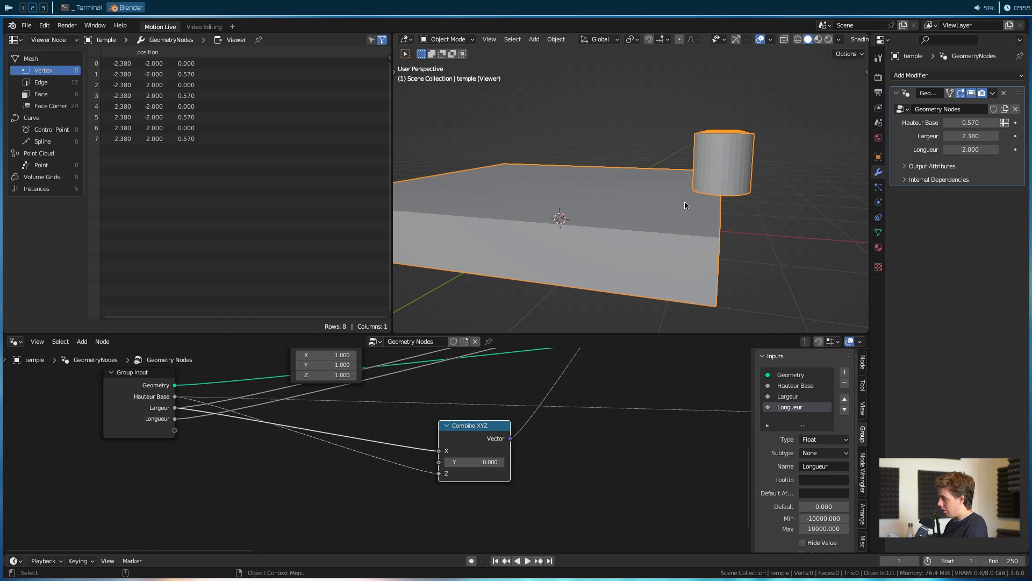
Insert a Math node set to Subtract between Largeur and the Combine XYZ's X input, subtracting 0.450.
key("shift+a")
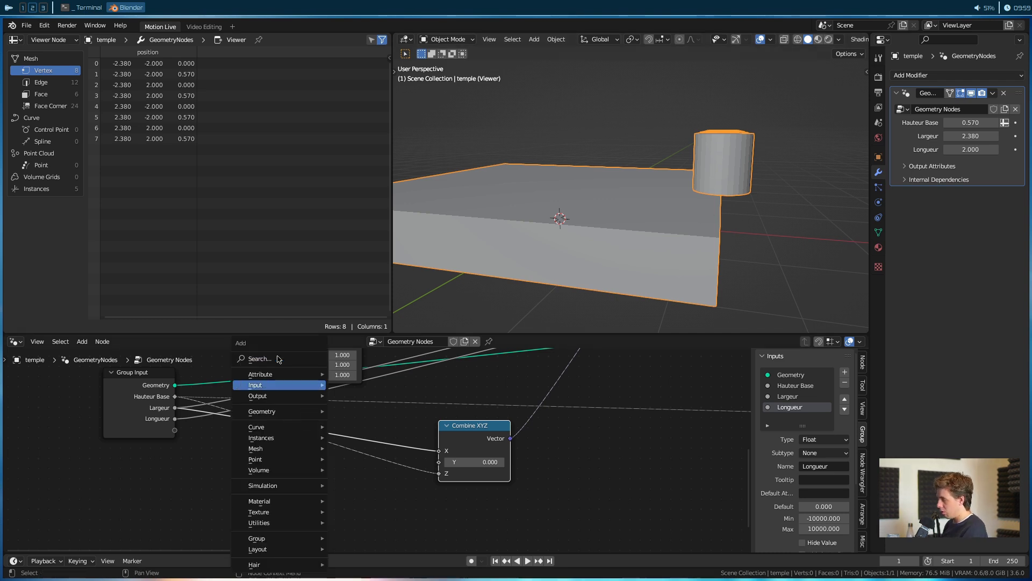
left_click(284, 354)
type("add")
key("Return")
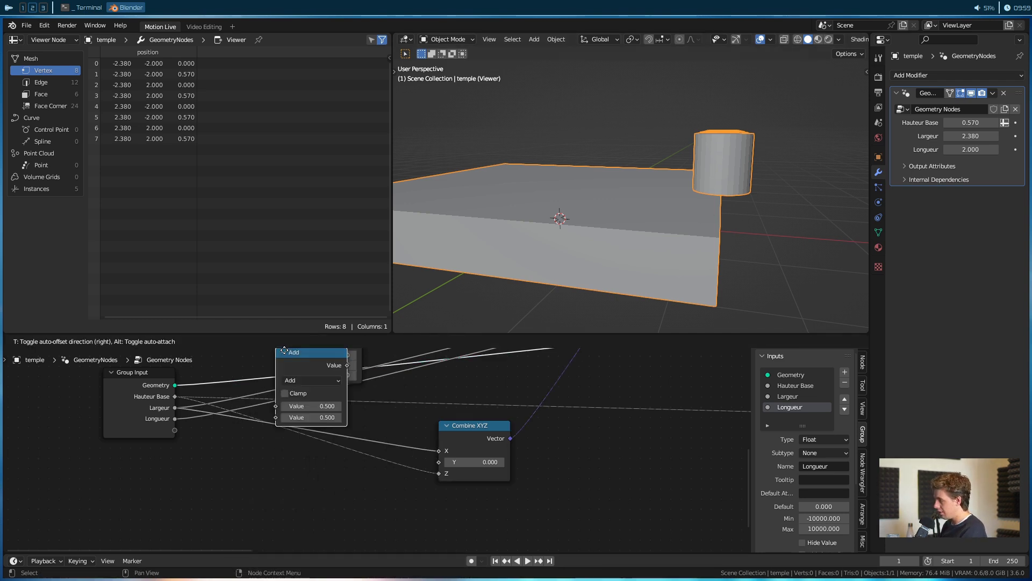
left_click(335, 420)
left_click(369, 451)
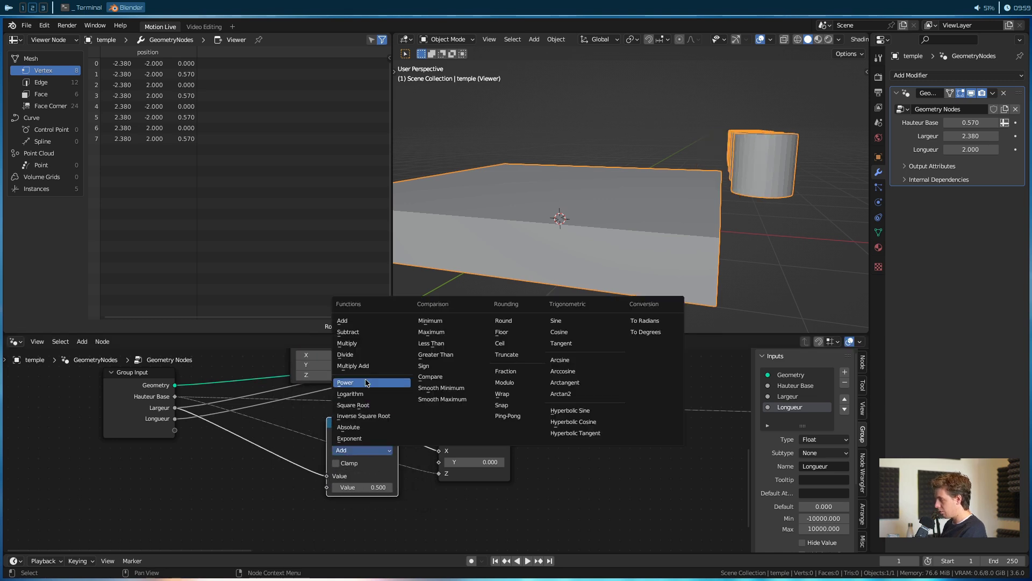
left_click(355, 334)
left_click_drag(361, 486, 347, 486)
left_click_drag(369, 434, 372, 425)
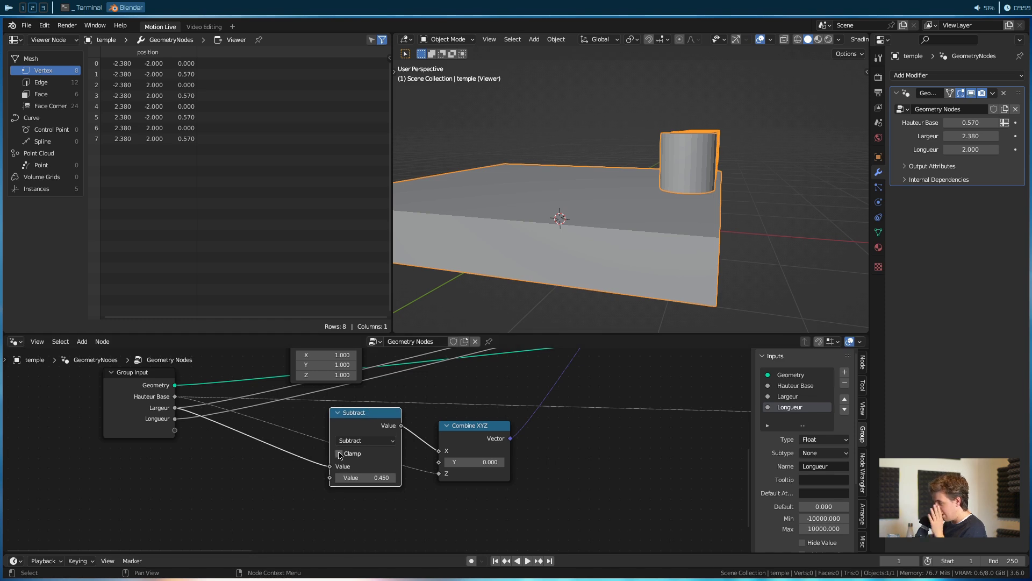
Add a Value node set to 0.450 and connect it to the Subtract node's second value input.
key("shift+a")
type("value")
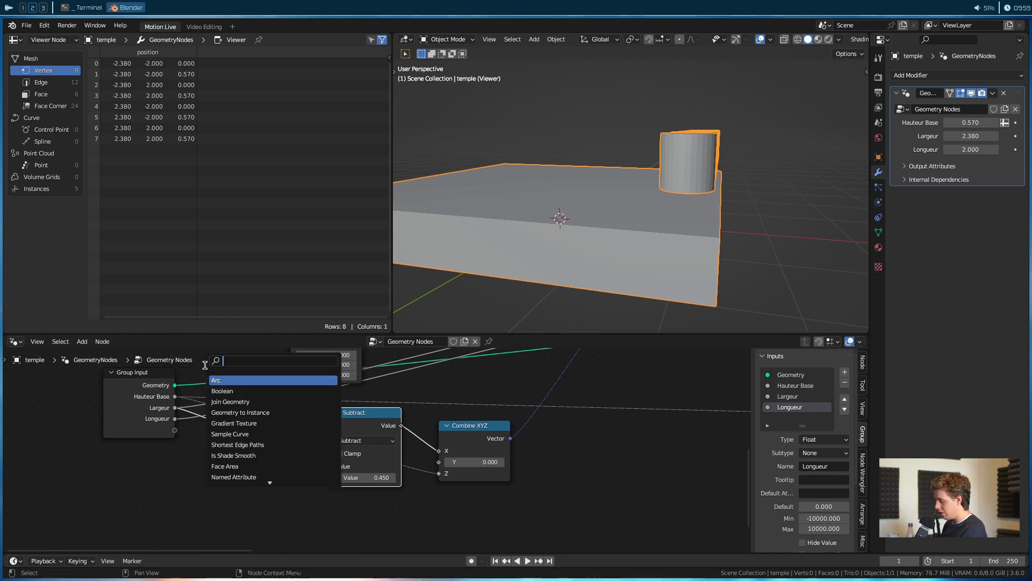
key("Return")
left_click(141, 526)
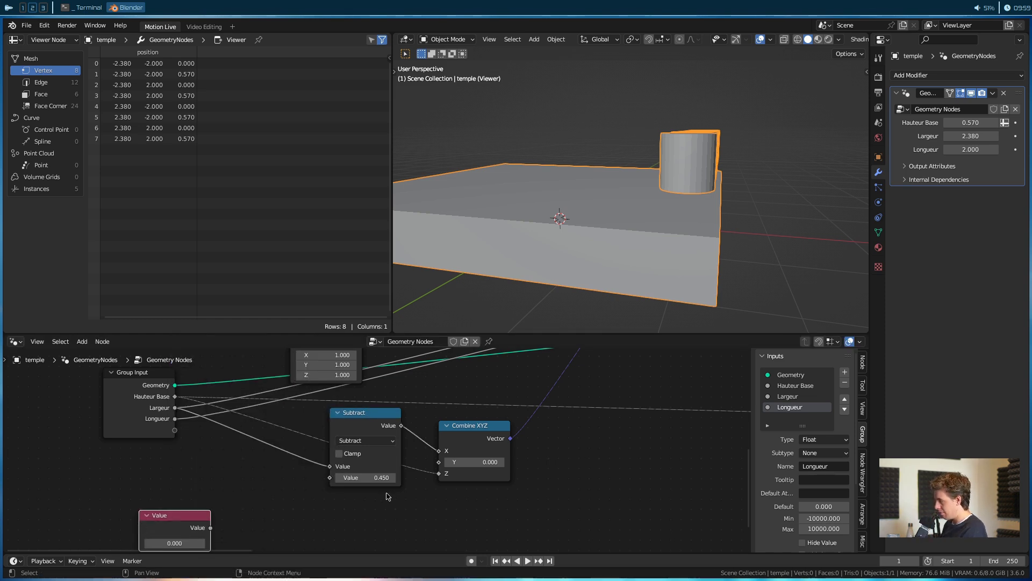
type("0.450")
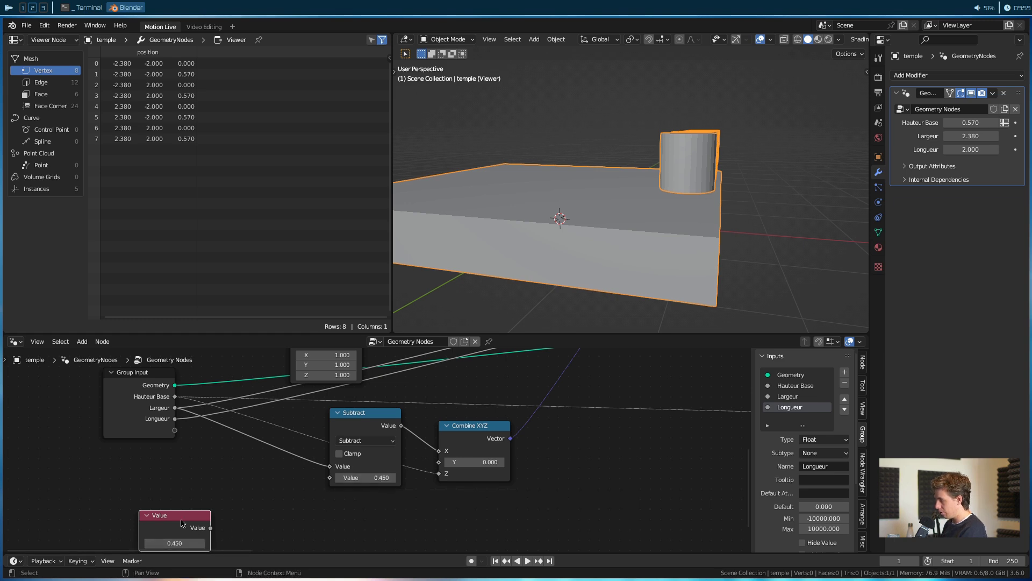
left_click_drag(172, 529, 165, 508)
left_click_drag(366, 417, 327, 404)
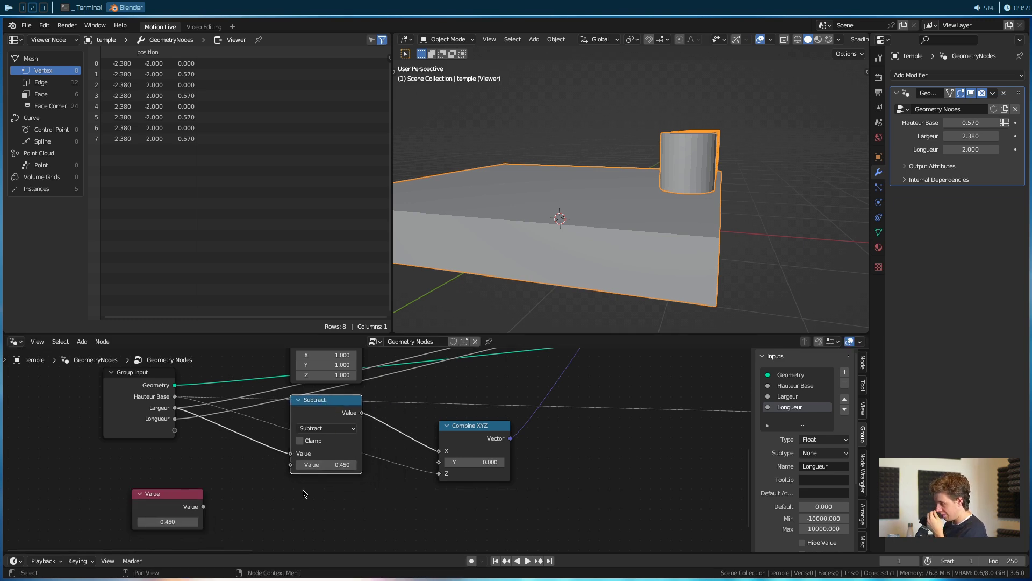
left_click_drag(203, 506, 290, 465)
middle_click_drag(670, 211, 659, 201)
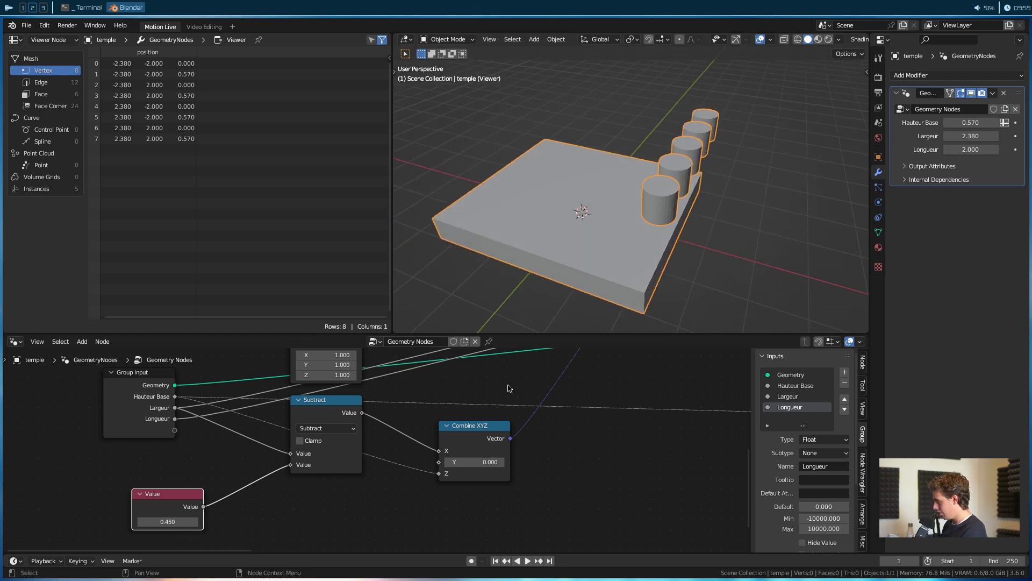
Widen the base to a Largeur of 3.370 and shift the column row by lowering the offset Combine XYZ's Y to about -2.1.
left_click_drag(971, 136, 1011, 136)
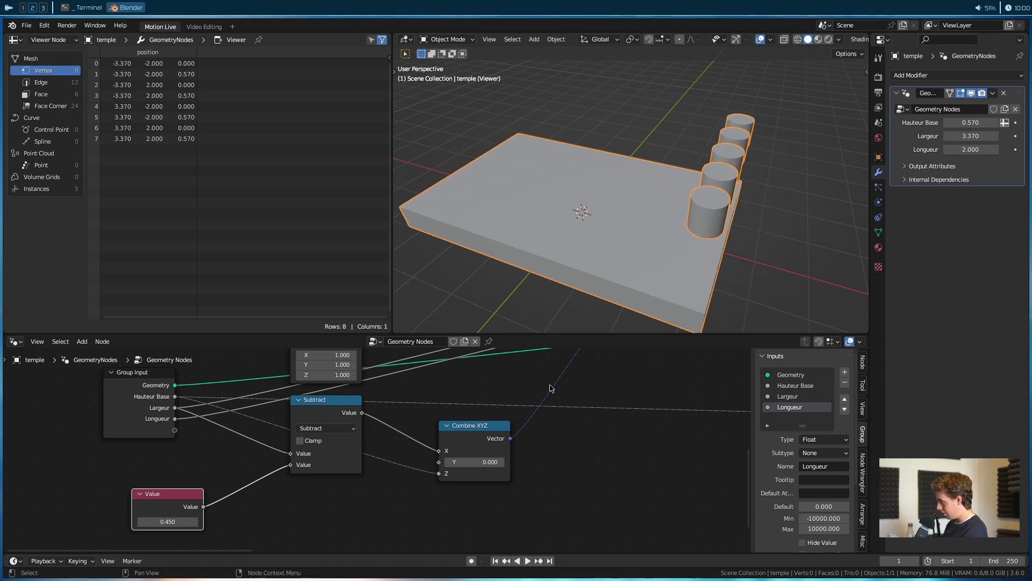
middle_click_drag(629, 259, 566, 255)
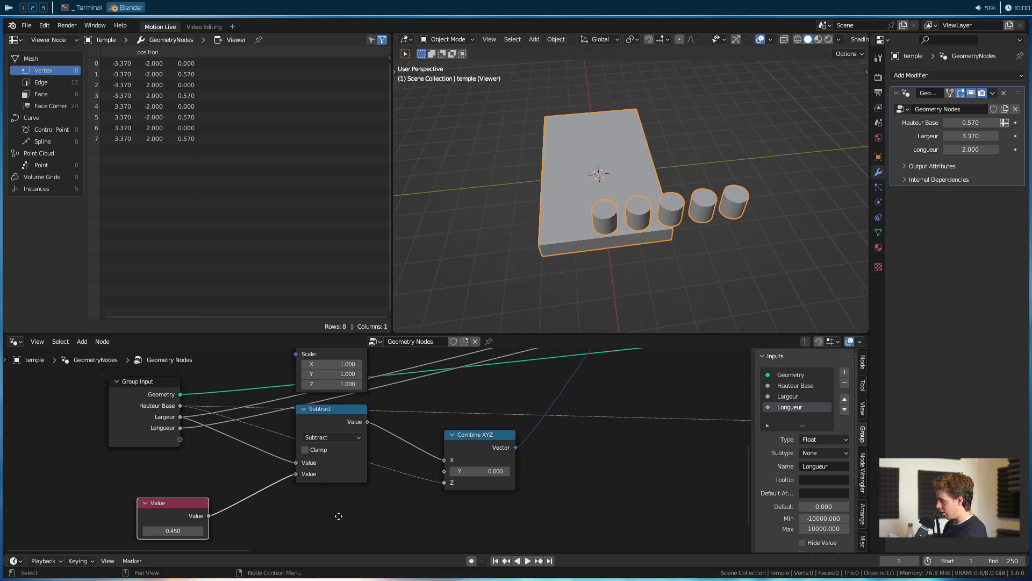
scroll(388, 396, "down", 2)
middle_click_drag(389, 396, 415, 477)
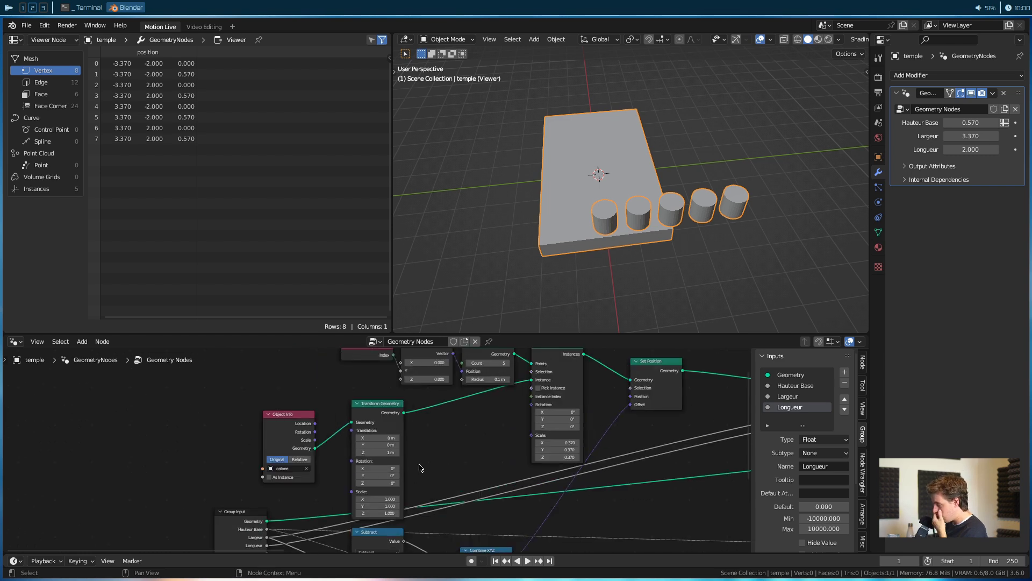
scroll(421, 468, "down", 5, "shift")
mouse_move(463, 465)
left_mouse_down()
mouse_move(484, 465)
mouse_move(420, 465)
mouse_move(465, 467)
left_mouse_up()
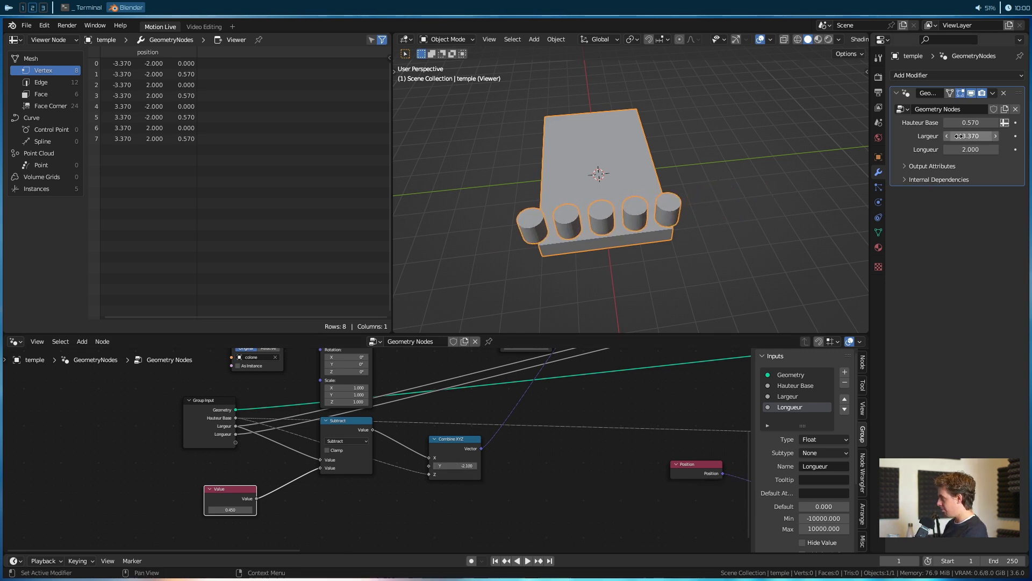
Enlarge the base to Largeur 4.500 and Longueur 6.070, and set the Points node's count to 10.
left_click_drag(970, 136, 1013, 150)
scroll(452, 464, "down", 1)
middle_click_drag(463, 434, 462, 544, "shift")
mouse_move(449, 377)
left_mouse_down()
mouse_move(473, 378)
mouse_move(441, 377)
mouse_move(455, 378)
left_mouse_up()
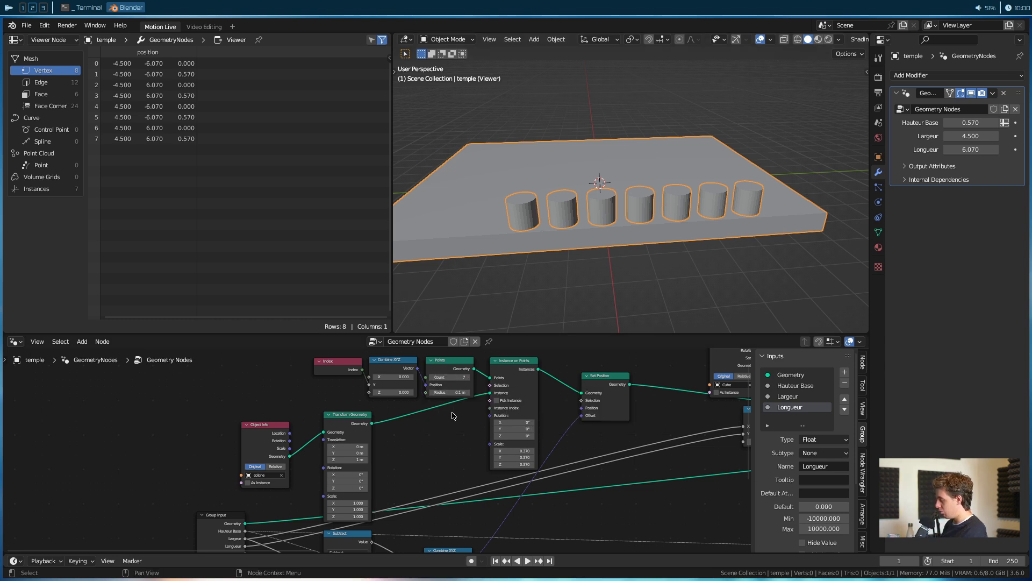
type("10")
key("Return")
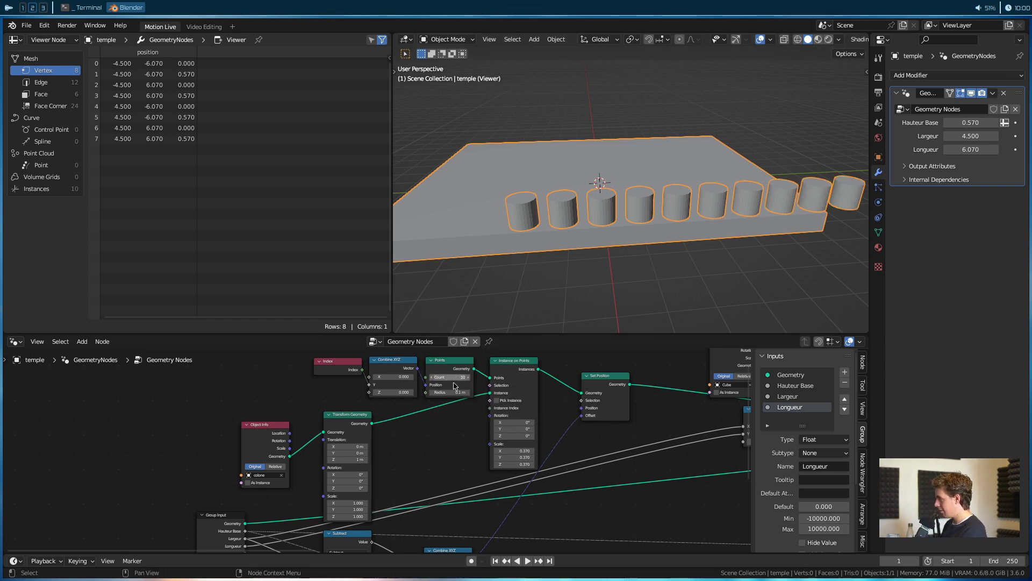
Set the offset Combine XYZ's Y value to -4.500 to centre the column row along the base edge.
scroll(473, 425, "down", 5)
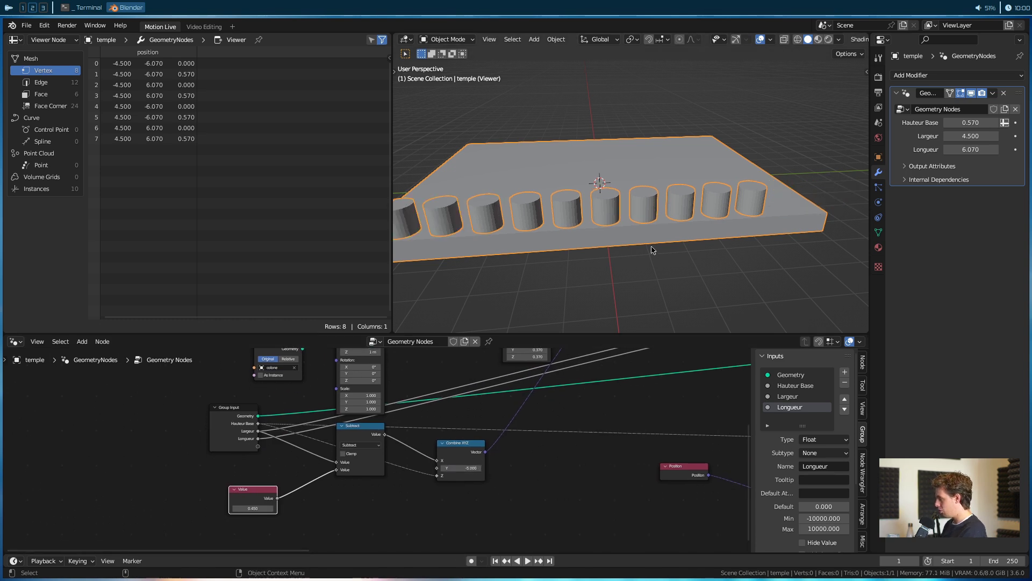
key("Return")
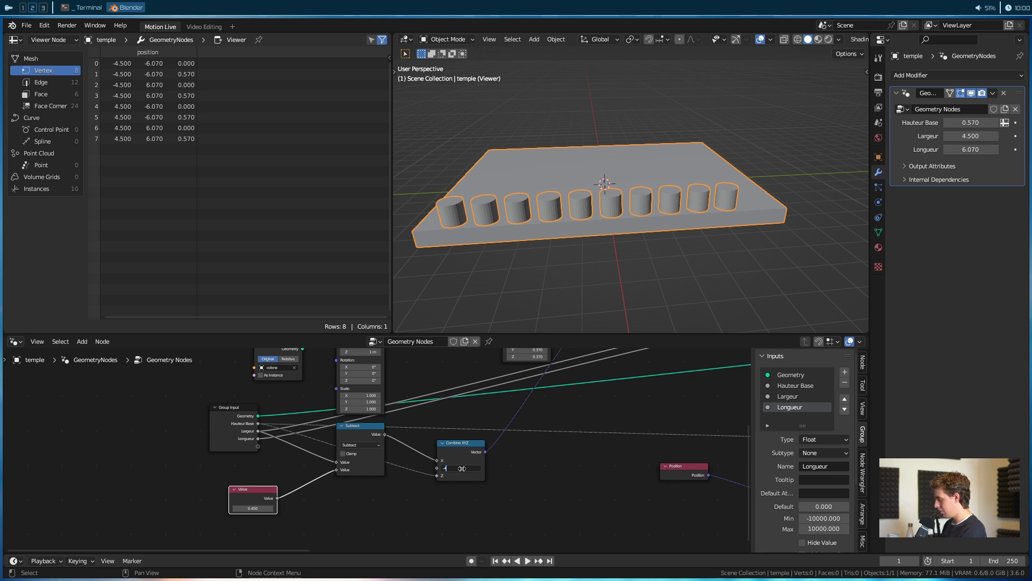
type("4.0")
scroll(503, 471, "up", 2)
key("BackSpace")
type("500")
key("Return")
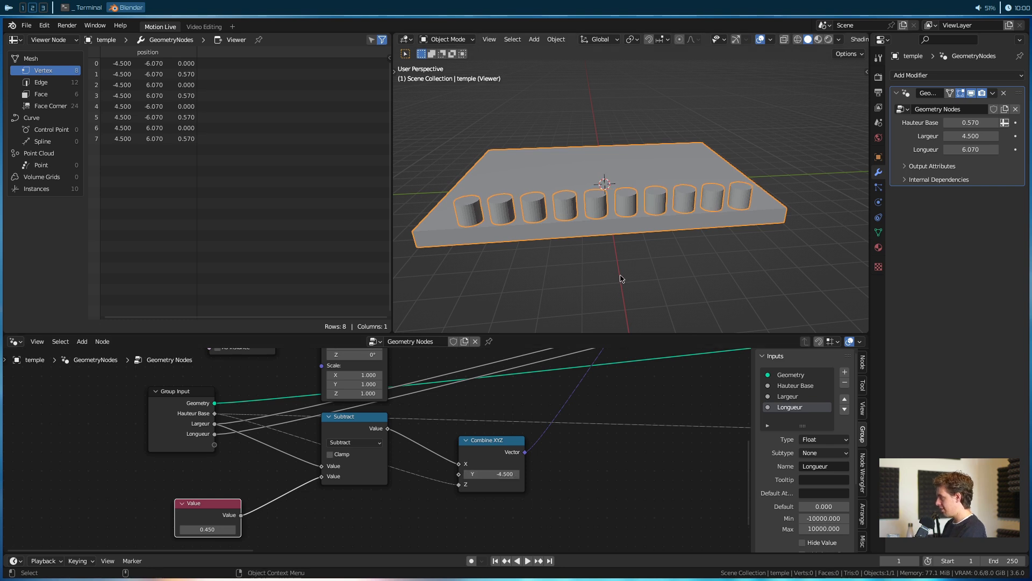
middle_click_drag(624, 283, 612, 270)
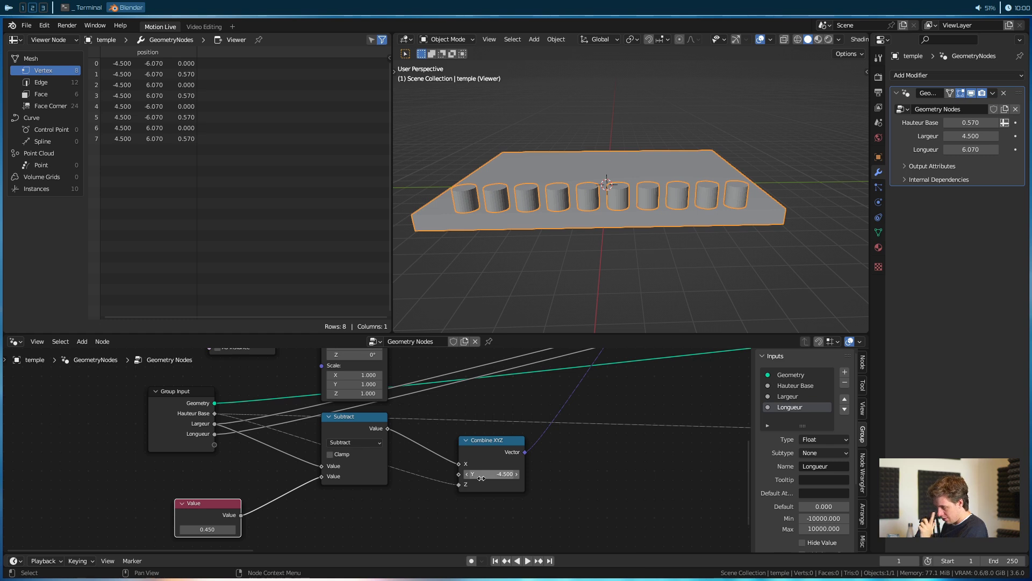
Move the Index, Combine XYZ and Points nodes together, well away from Instance on Points, to free up space.
scroll(481, 477, "down", 2)
scroll(471, 457, "up", 5, "shift")
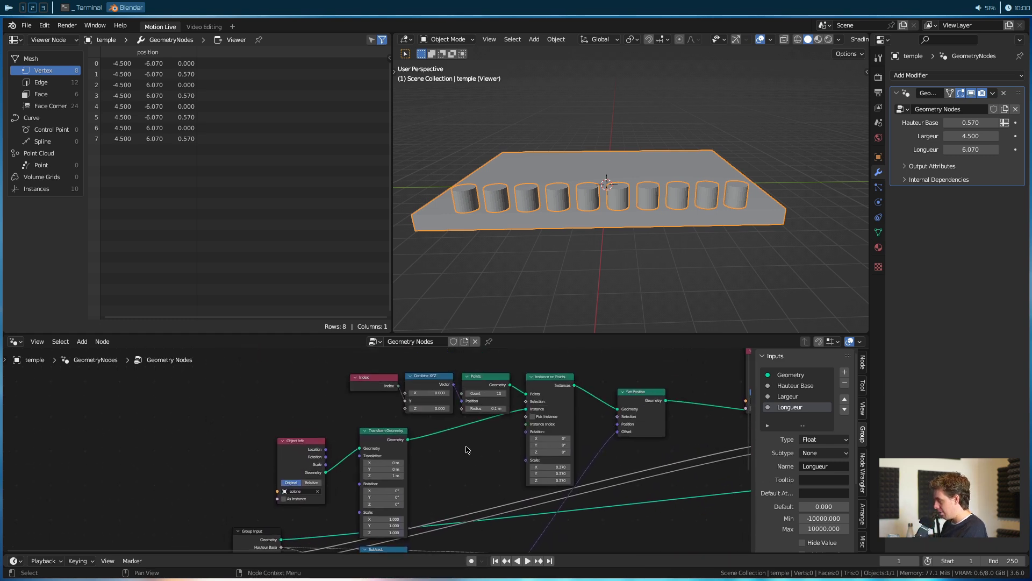
left_click_drag(364, 374, 511, 415)
middle_click_drag(404, 439, 456, 426)
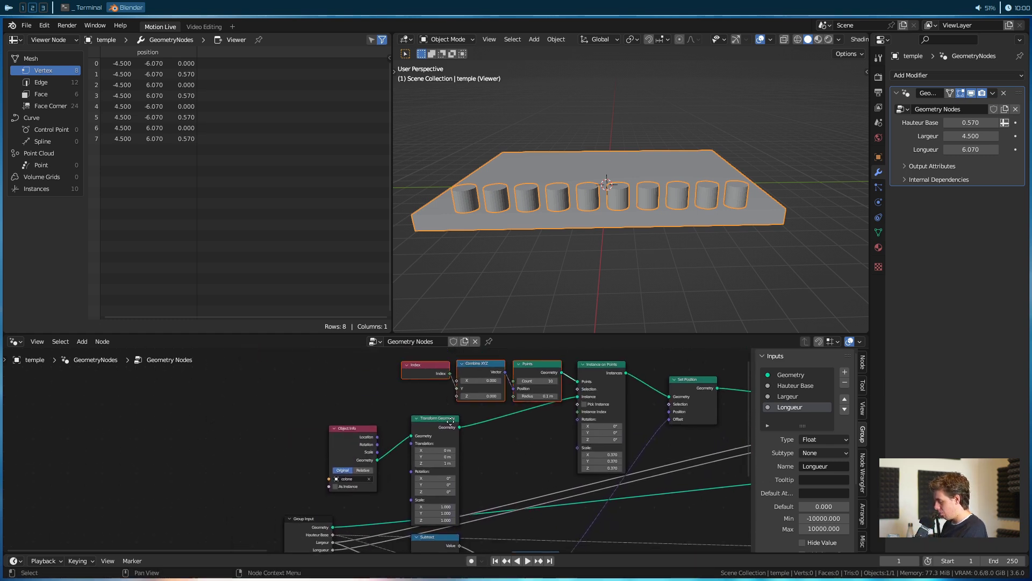
key("g")
left_click(248, 436)
Add a Value node set to 10 to drive the Points node's Count, and place it below the Index node.
middle_click_drag(248, 437, 270, 480)
key("shift+a")
mouse_move(253, 380)
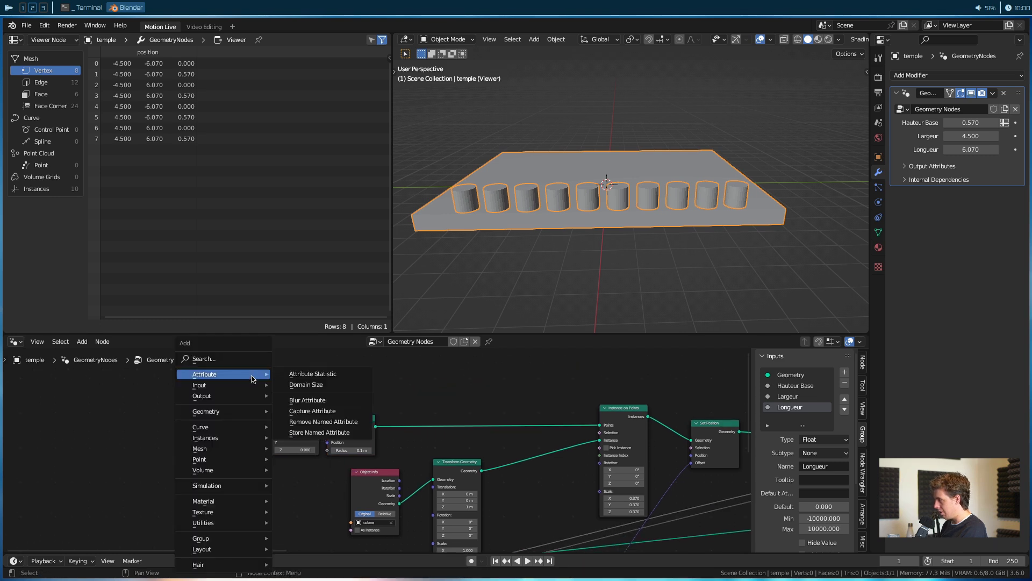
type("value")
key("Return")
left_click(227, 379)
left_click_drag(278, 379, 329, 434)
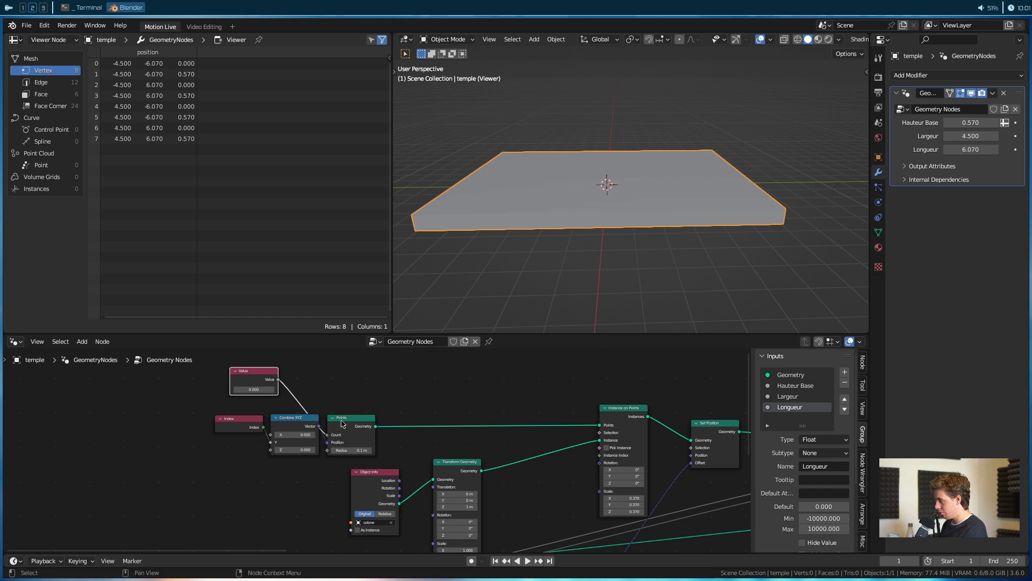
middle_click_drag(272, 398, 274, 406)
key("Return")
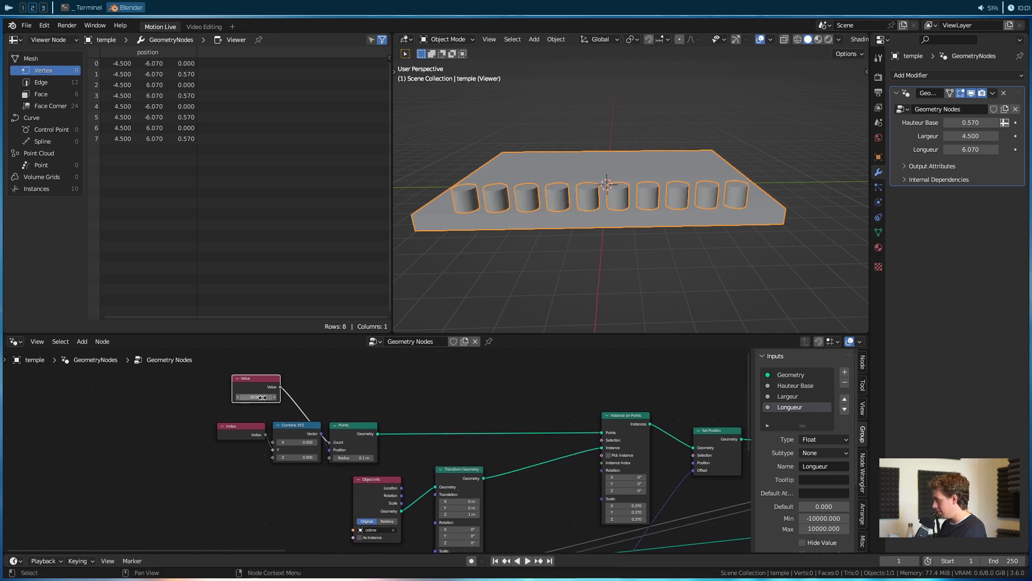
scroll(350, 456, "down", 5)
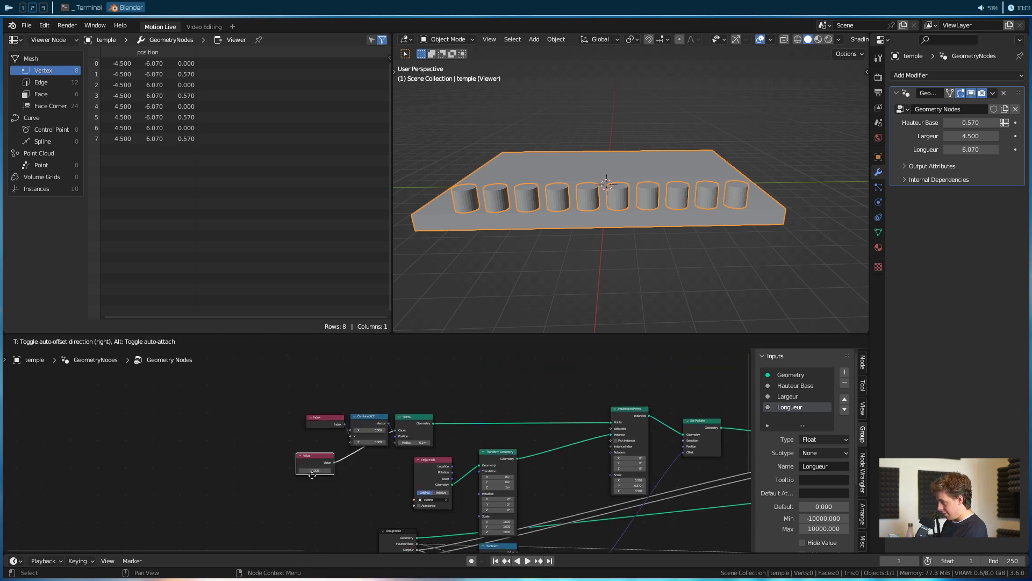
Add a Math node beside the column-count Value node and set its operation to Divide.
middle_click_drag(265, 453, 274, 433)
key("shift+a")
left_click(226, 358)
type("math")
key("Return")
left_click(306, 430)
left_click(308, 437)
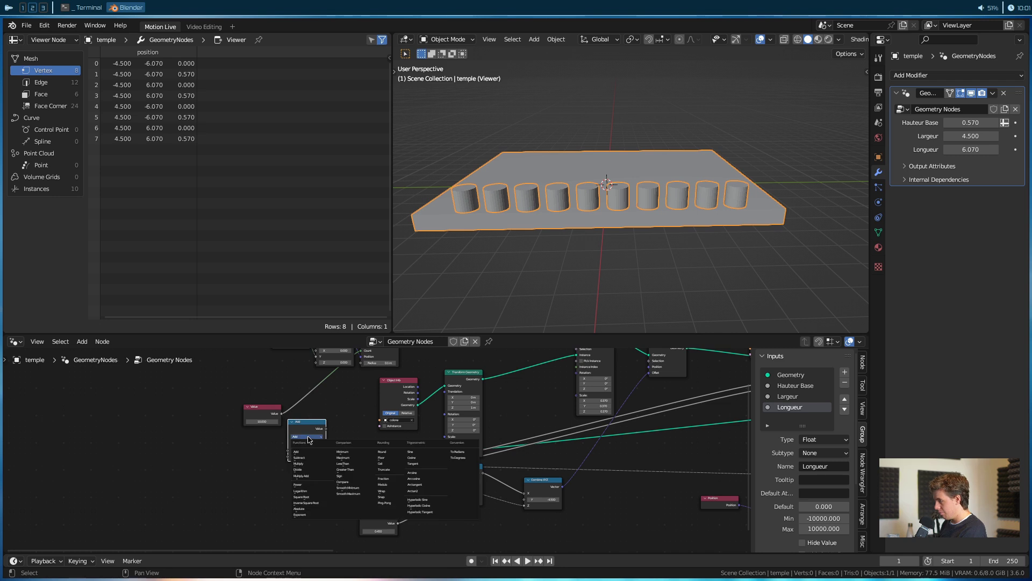
left_click(301, 469)
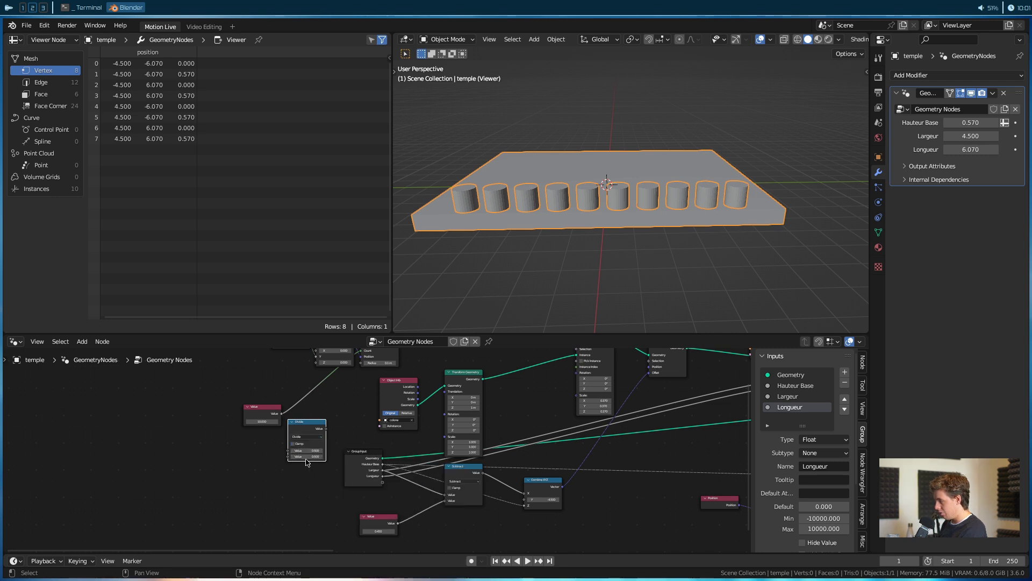
Set the Divide node's divisor to 2 and feed its first input from the column-count Value node.
type("2")
scroll(301, 469, "up", 3)
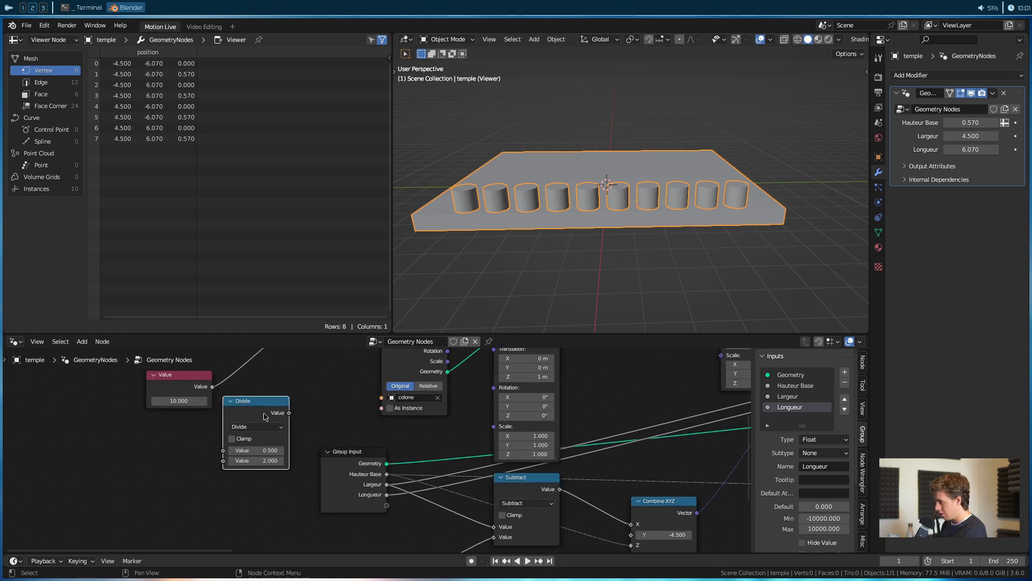
left_click_drag(213, 389, 223, 450)
scroll(258, 473, "down", 3)
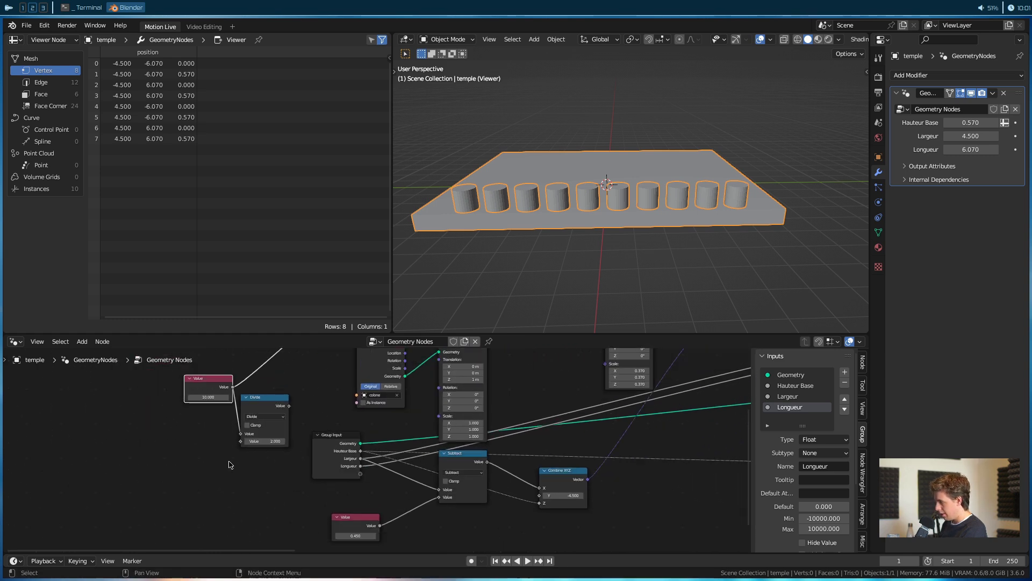
Shift the column-count Value and Divide nodes away from the Group Input node and space them apart.
left_click_drag(208, 391, 171, 391)
left_click_drag(250, 430, 225, 428)
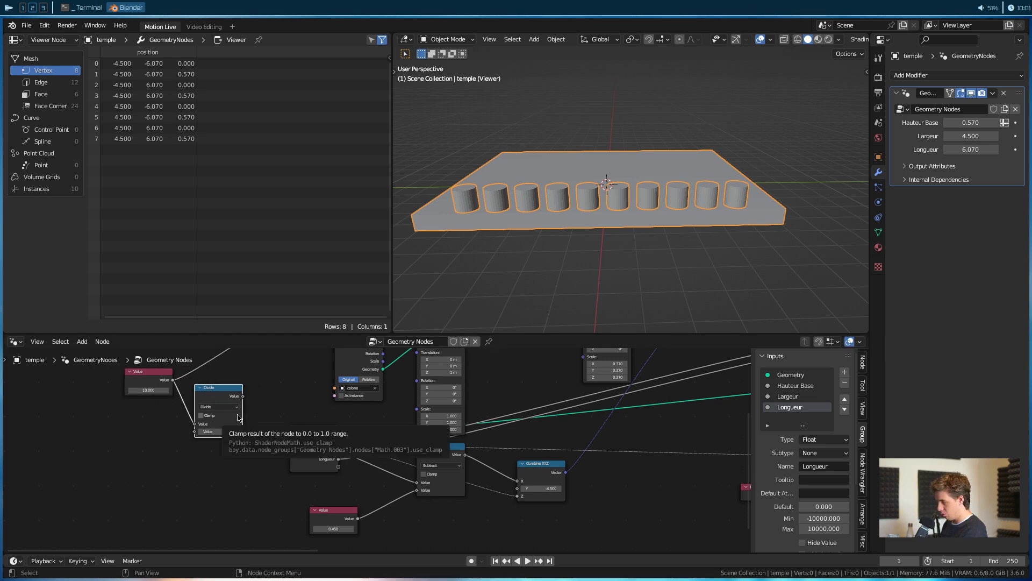
mouse_move(231, 395)
left_mouse_down()
mouse_move(273, 394)
mouse_move(228, 398)
left_mouse_up()
scroll(66, 388, "up", 1)
left_click_drag(141, 378, 49, 378)
left_click_drag(268, 389, 221, 388)
Duplicate the Divide node, change the copy to Multiply by -1, and feed it from the Divide result.
key("shift+d")
left_click(294, 398)
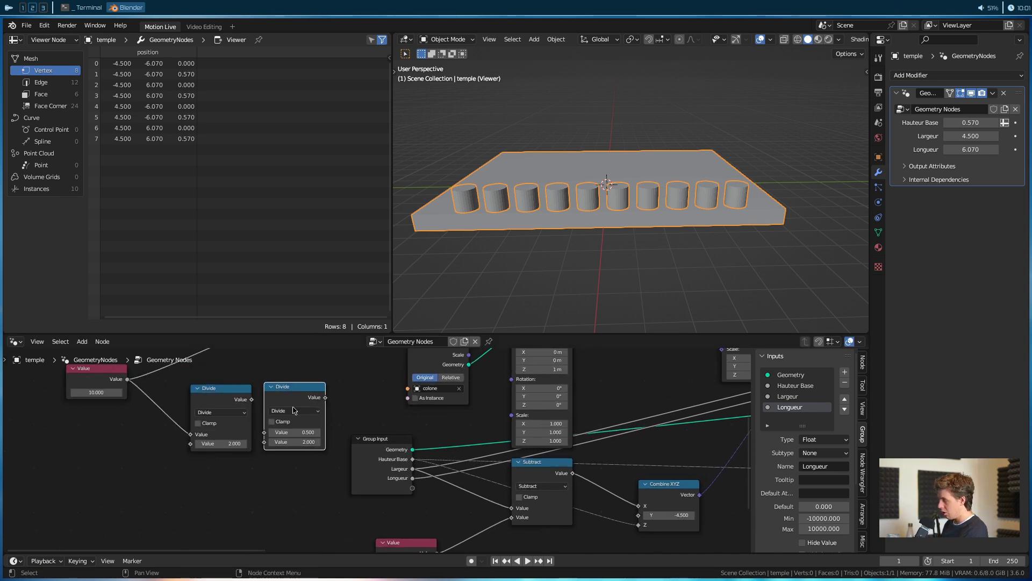
left_click(295, 411)
left_click(283, 444)
left_click(295, 411)
left_click(281, 454)
left_click_drag(251, 399, 264, 432)
left_click(295, 442)
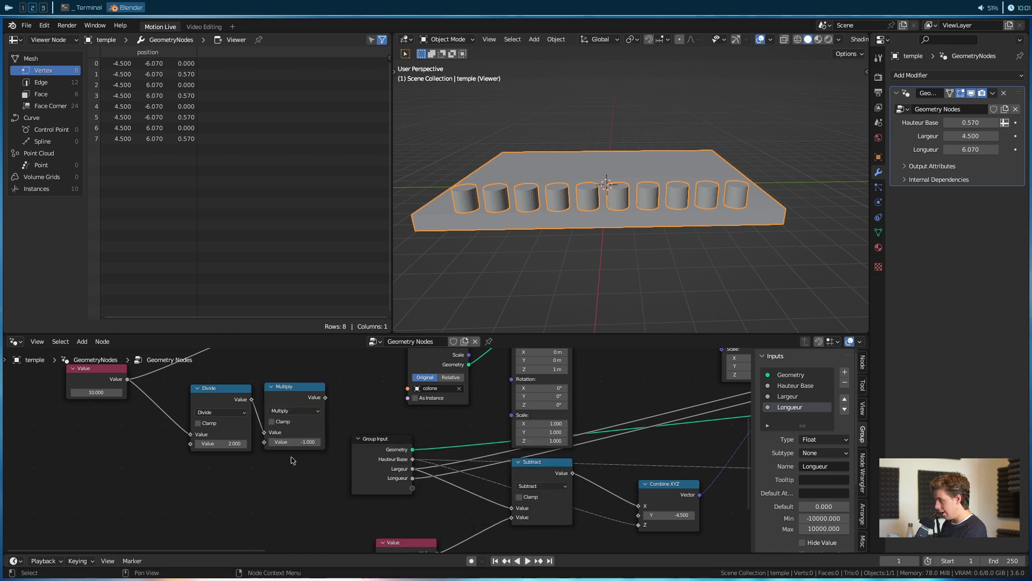
Move the Divide and Multiply nodes together closer to the column-count Value node.
left_click_drag(292, 460, 258, 396)
key("g")
left_click(217, 417)
left_click(339, 401)
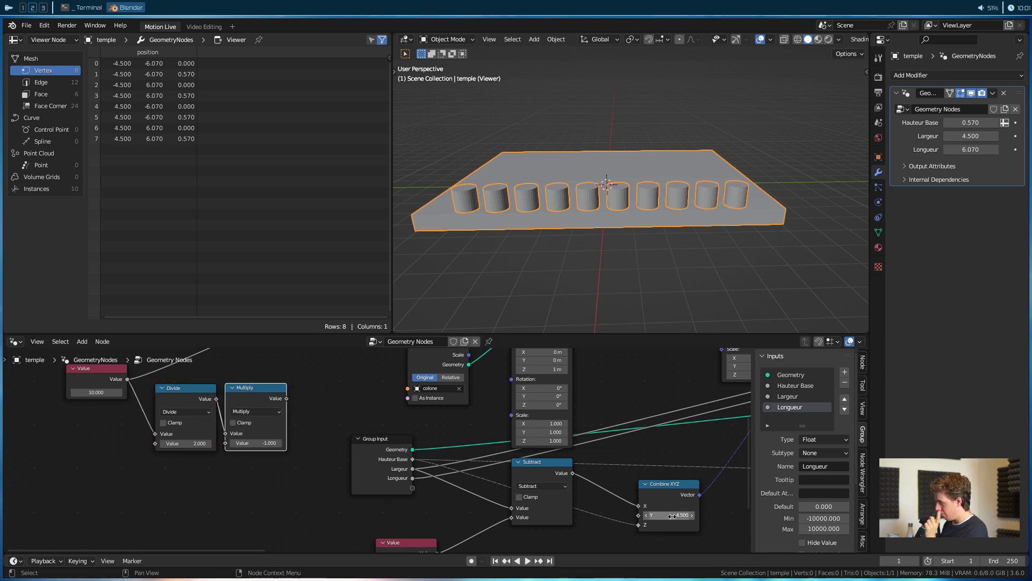
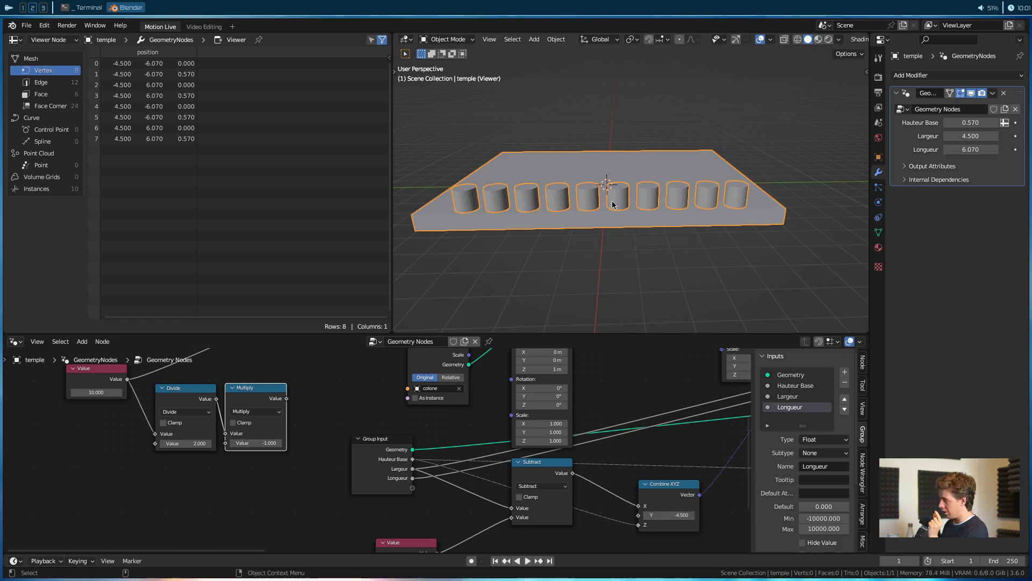
middle_click_drag(670, 530, 680, 530)
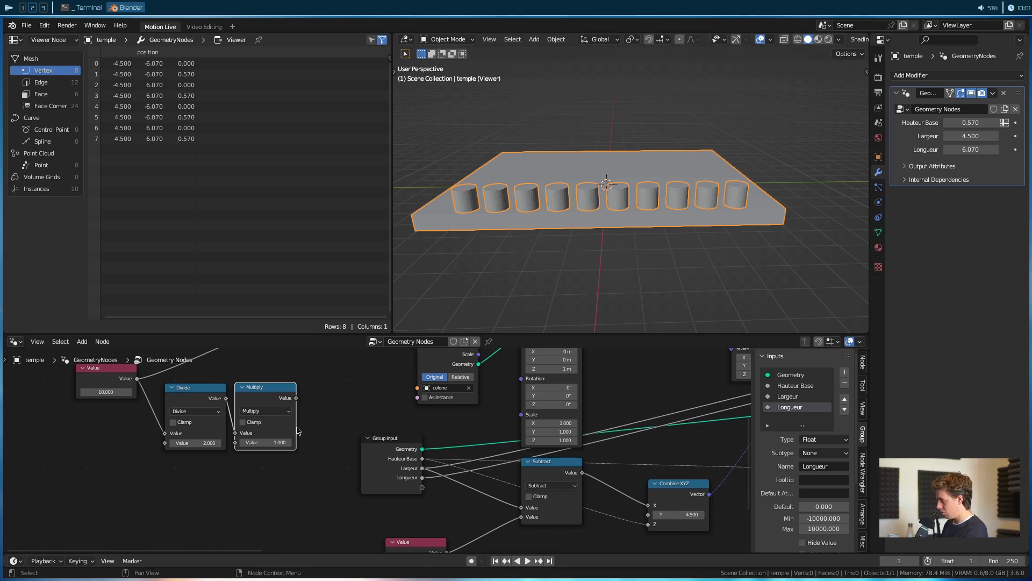
key("shift+a")
left_click(266, 362)
type("add")
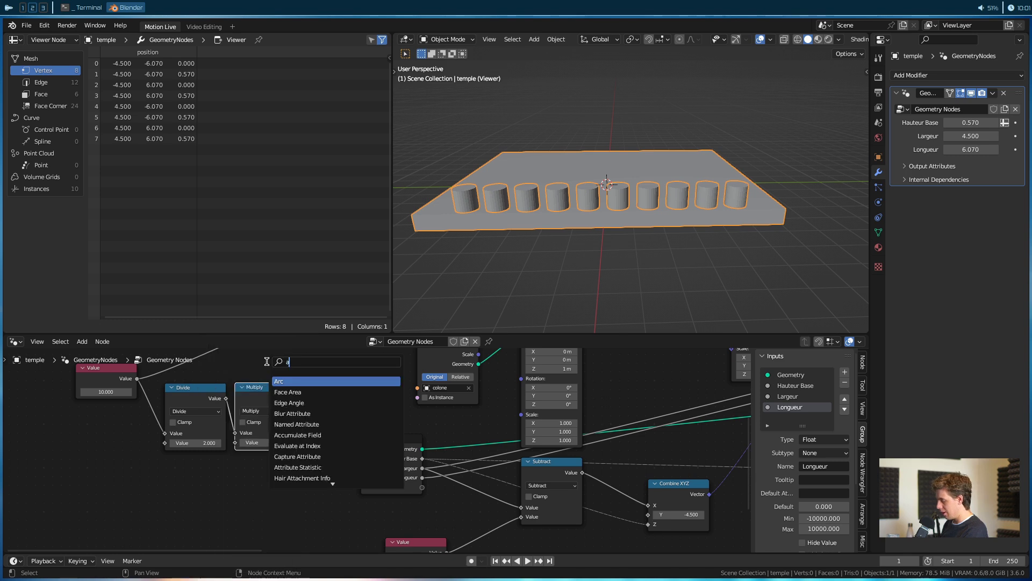
key("Return")
key("Escape")
Duplicate the Multiply node, change the copy to Add, and feed it from the Multiply result.
left_click(281, 387)
key("shift+d")
left_click(352, 387)
left_click(339, 411)
left_click(329, 419)
left_click_drag(297, 398, 308, 434)
Set the Add node's second value to 0.5 and link its result to the offset Combine XYZ's Y.
double_click(334, 443)
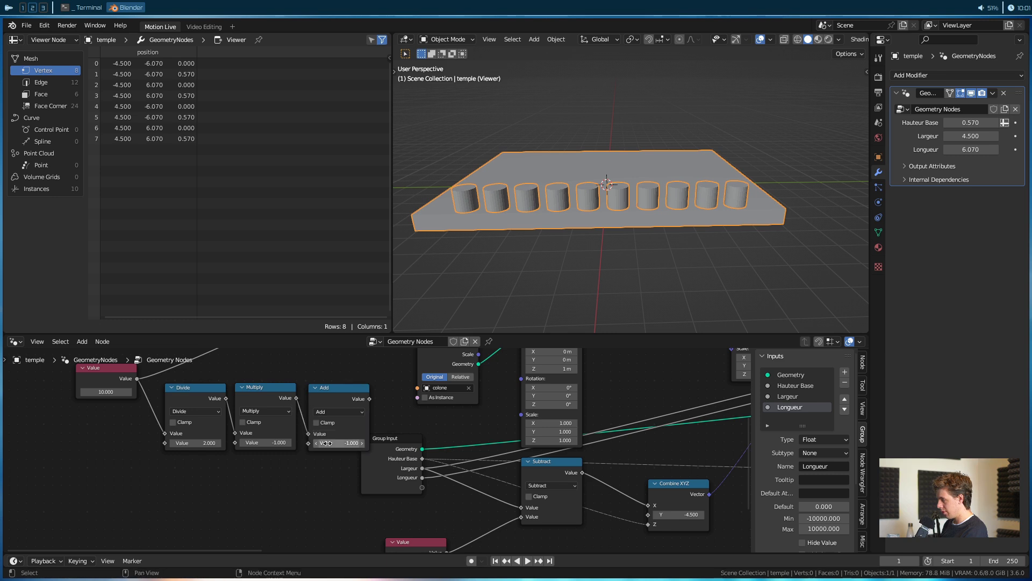
type("0")
key("Return")
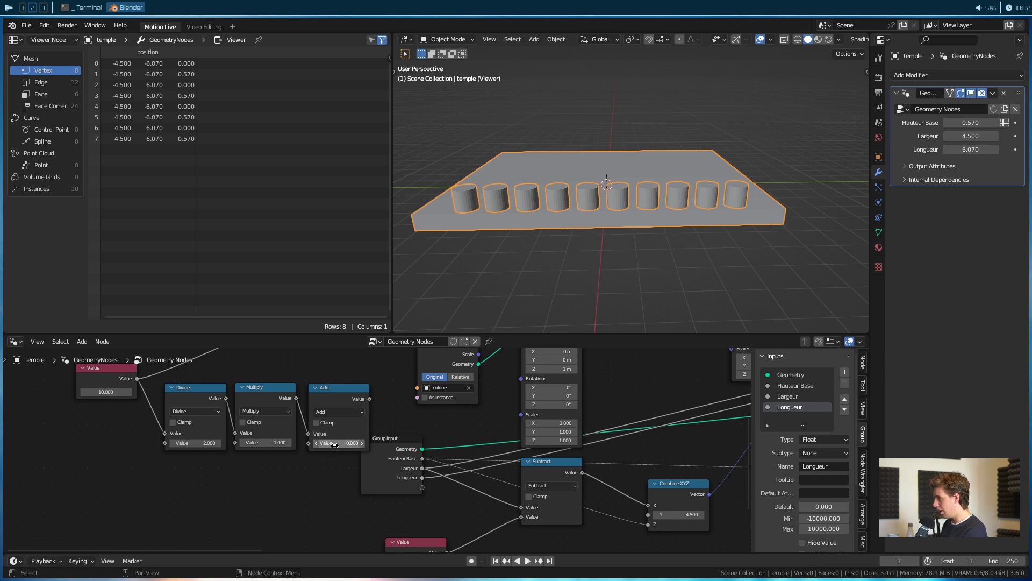
double_click(334, 443)
type("0.5")
key("Return")
left_click_drag(371, 402, 652, 515)
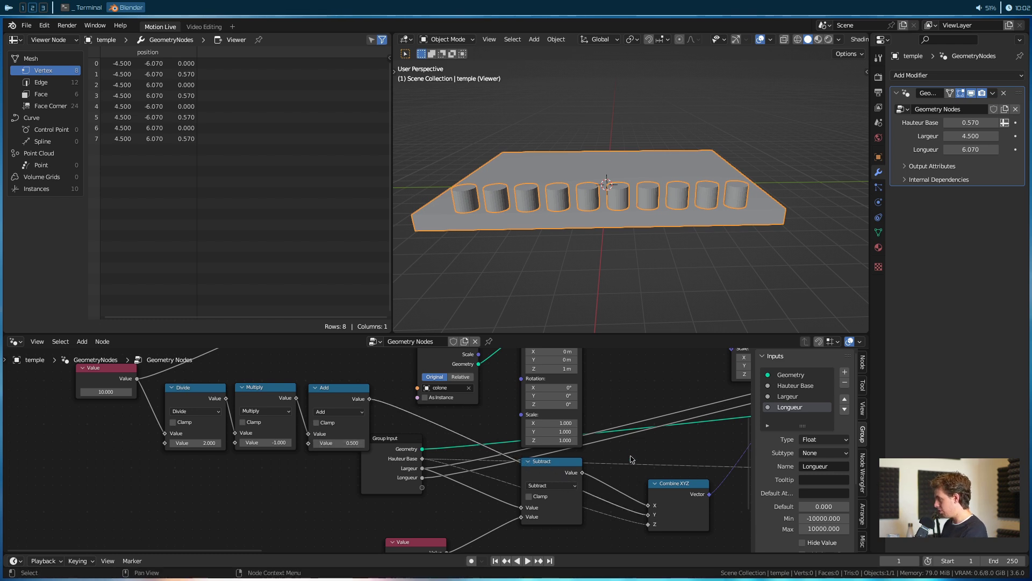
Lower the column-count Value to show 8 columns and check the row's centring on the base from an angle.
scroll(277, 436, "down", 2)
mouse_move(221, 440)
left_mouse_down()
mouse_move(250, 441)
mouse_move(173, 441)
mouse_move(246, 441)
mouse_move(212, 441)
left_mouse_up()
scroll(526, 285, "up", 2)
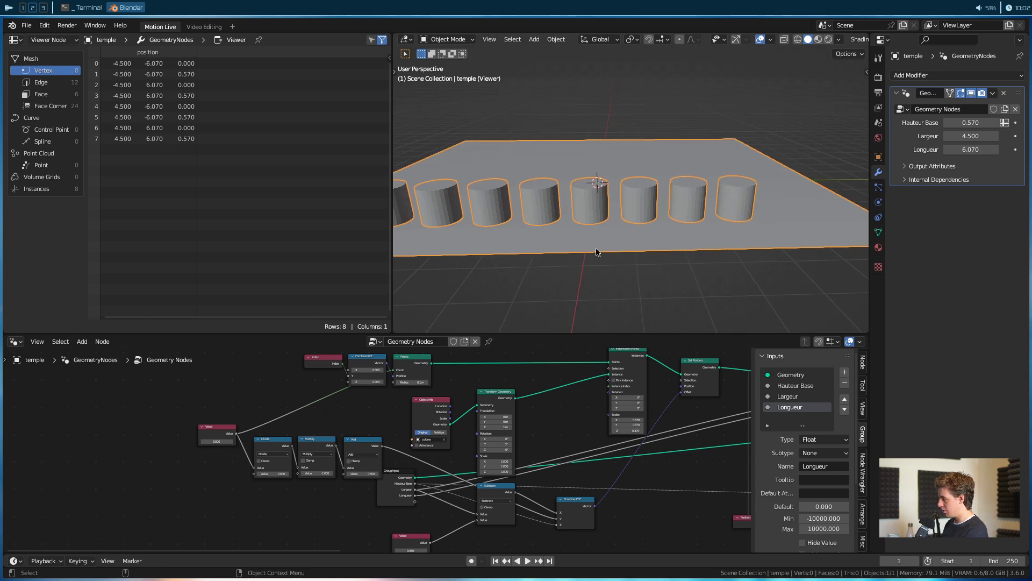
middle_click_drag(597, 252, 719, 164)
mouse_move(632, 242)
middle_mouse_down()
mouse_move(643, 257)
mouse_move(637, 226)
middle_mouse_up()
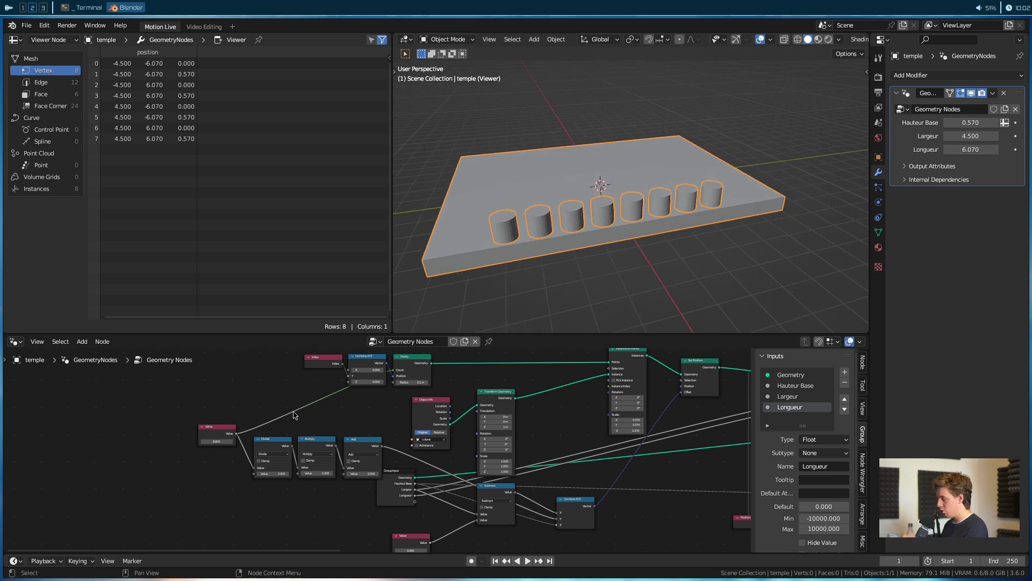
scroll(304, 405, "up", 2)
middle_click_drag(288, 428, 282, 466)
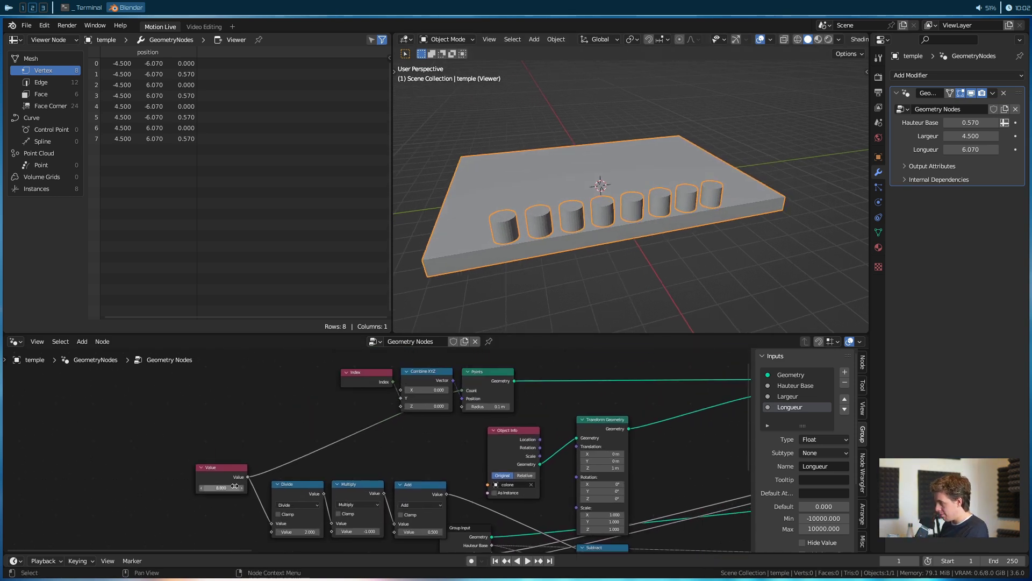
scroll(357, 449, "down", 3)
scroll(375, 395, "up", 3)
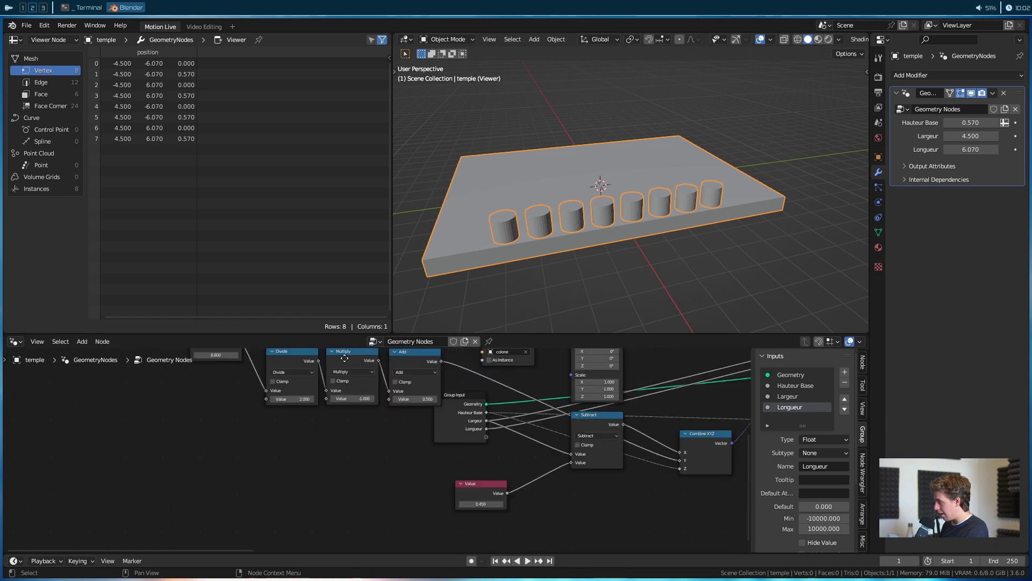
Raise the modifier's Longueur to 6.750 and compare the column row with the longer base.
left_click_drag(971, 150, 981, 153)
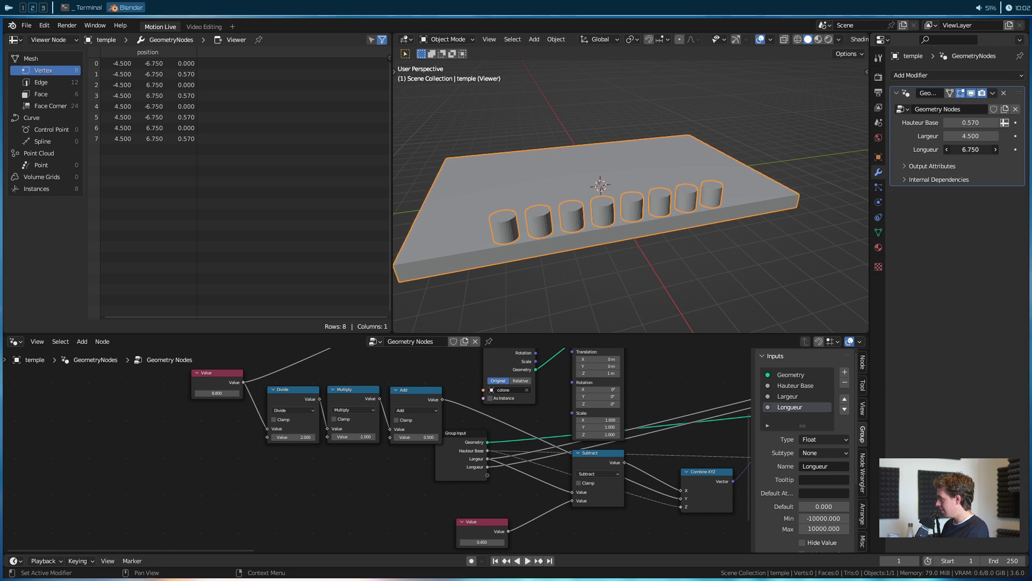
scroll(690, 214, "down", 2)
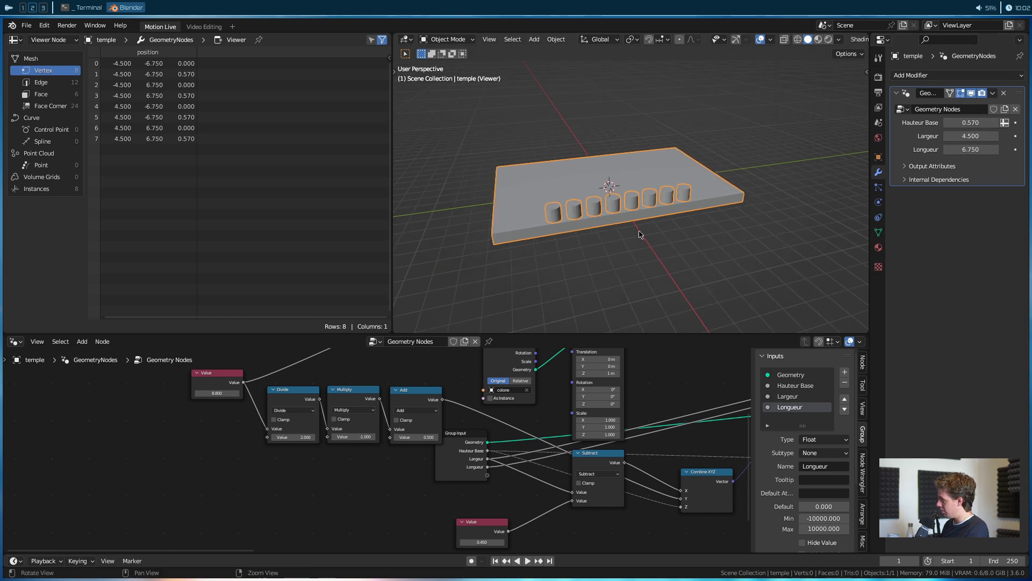
middle_click_drag(670, 230, 614, 212)
middle_click_drag(195, 447, 199, 445)
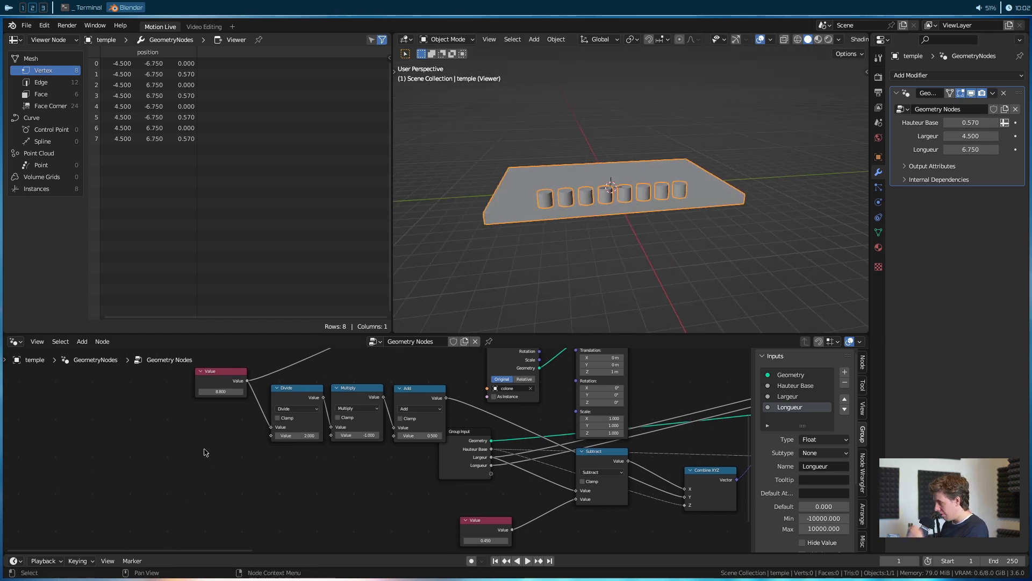
Set the column-count Value to 10.
left_click_drag(226, 391, 199, 391)
type("10")
key("Return")
Move the Group Input node ahead of the Math chain, below the column-count Value, and set Largeur to 4.690.
left_click_drag(468, 432, 122, 441)
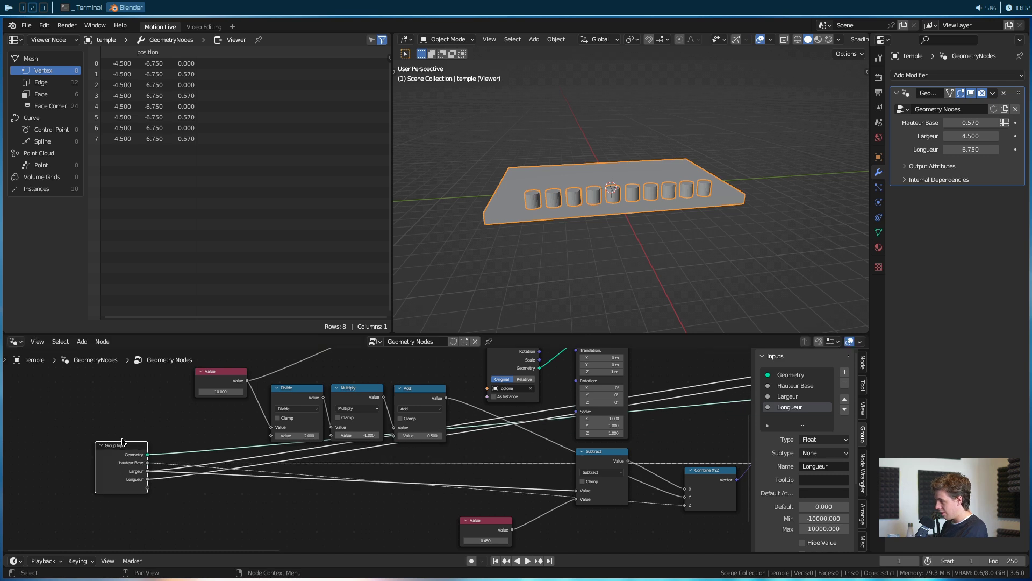
middle_click_drag(132, 438, 216, 482)
scroll(274, 446, "down", 1)
mouse_move(280, 451)
middle_mouse_down()
mouse_move(283, 491)
mouse_move(285, 459)
middle_mouse_up()
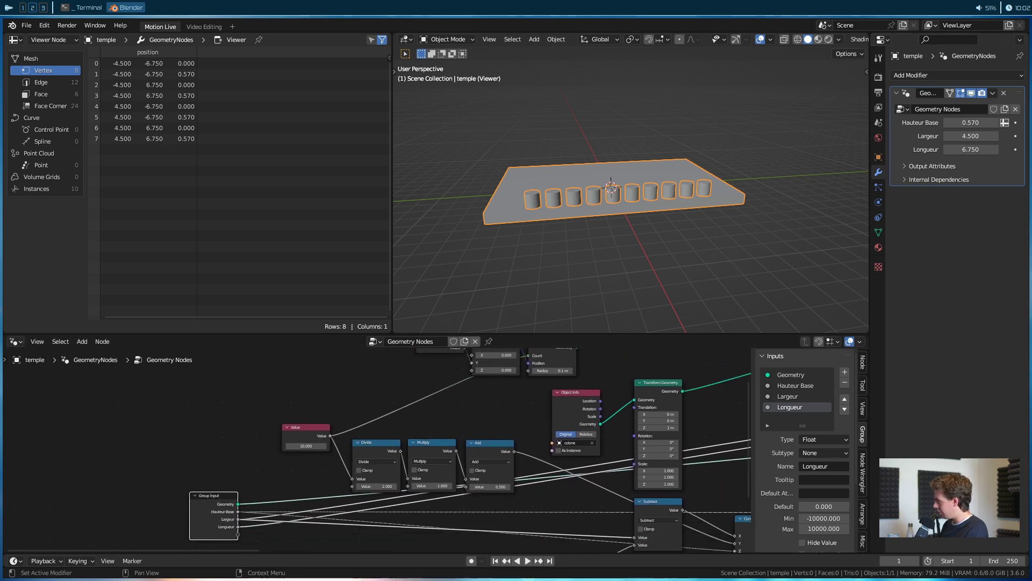
left_click_drag(973, 138, 984, 137)
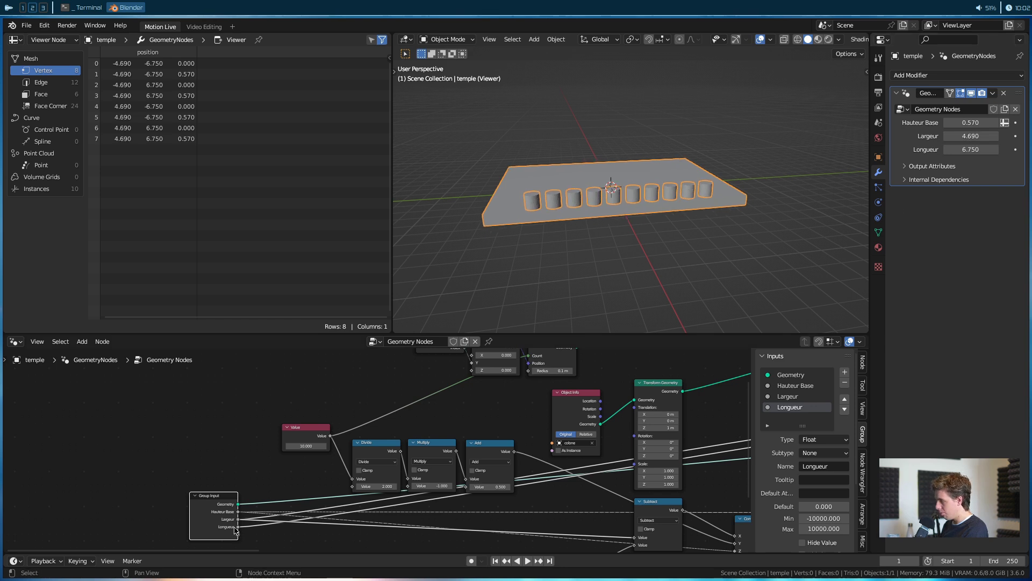
Link Longueur to the Points Count and the Divide input through a shared reroute, and delete the column-count Value node.
left_click_drag(238, 528, 528, 389)
middle_click_drag(521, 418, 532, 373)
left_click_drag(245, 509, 366, 463)
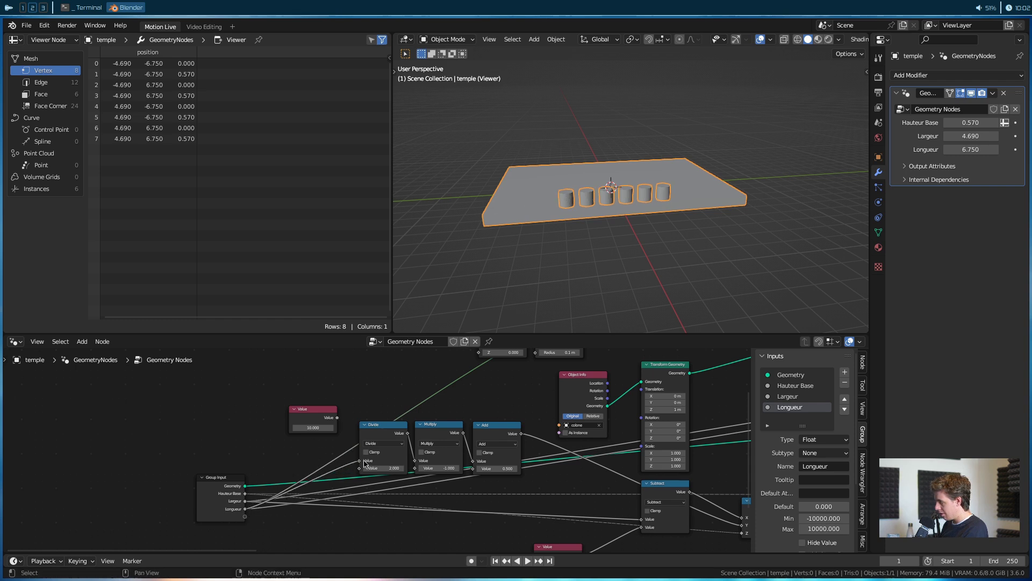
key("x")
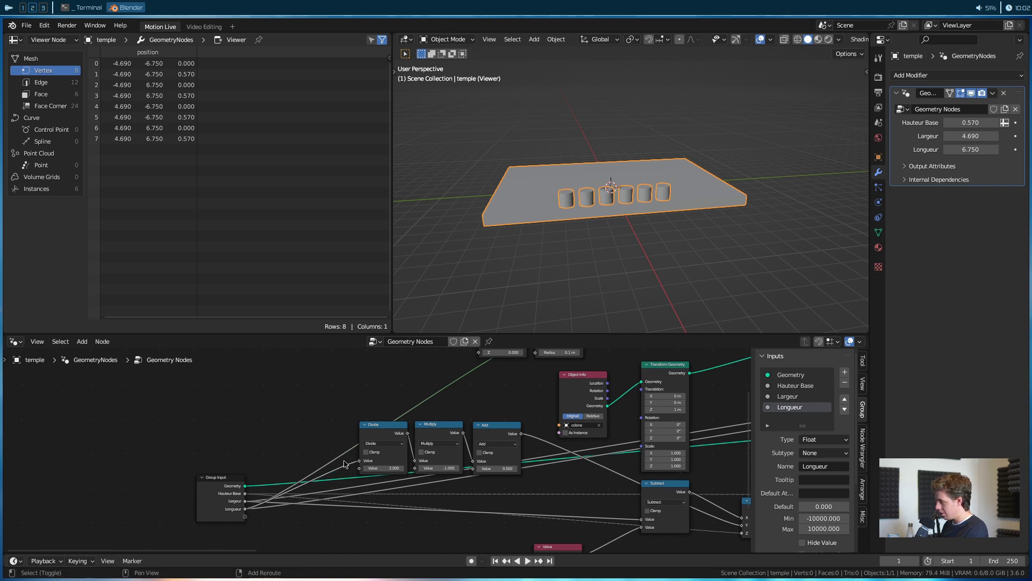
Move the Group Input node above the Math chain and add a Math node in the free space below it.
left_click_drag(218, 477, 170, 369)
key("shift+a")
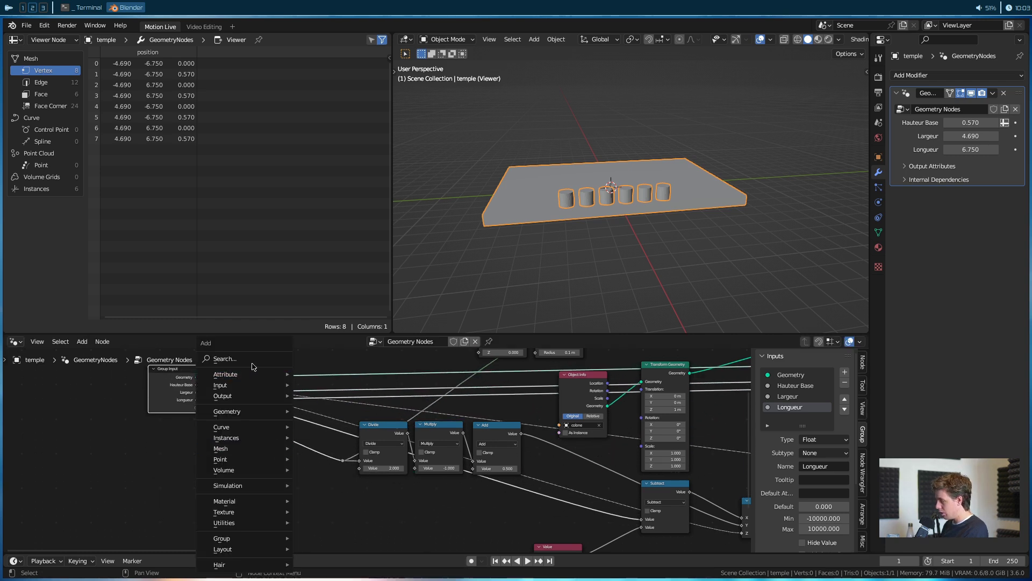
type("mat")
key("Return")
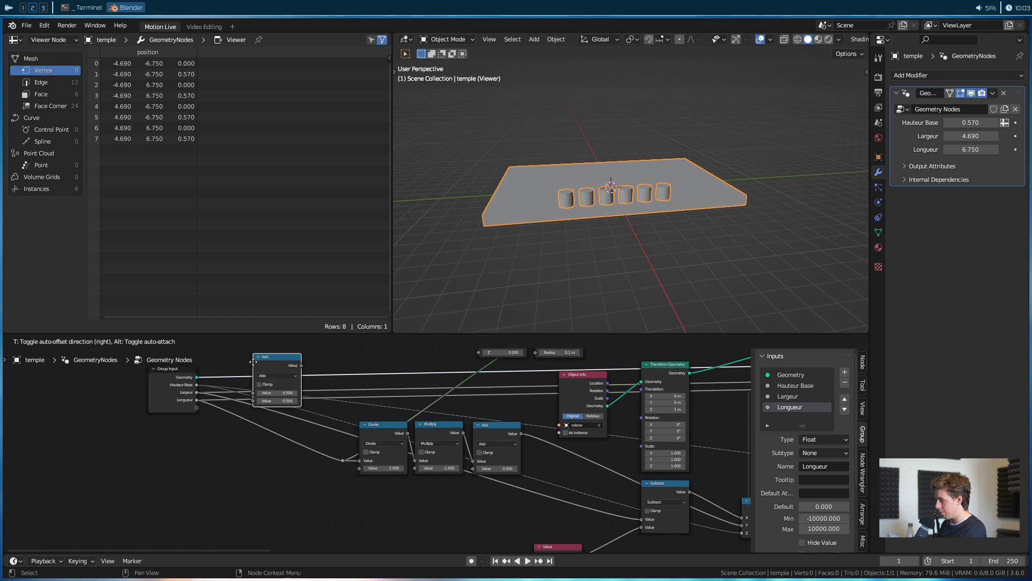
left_click(228, 487)
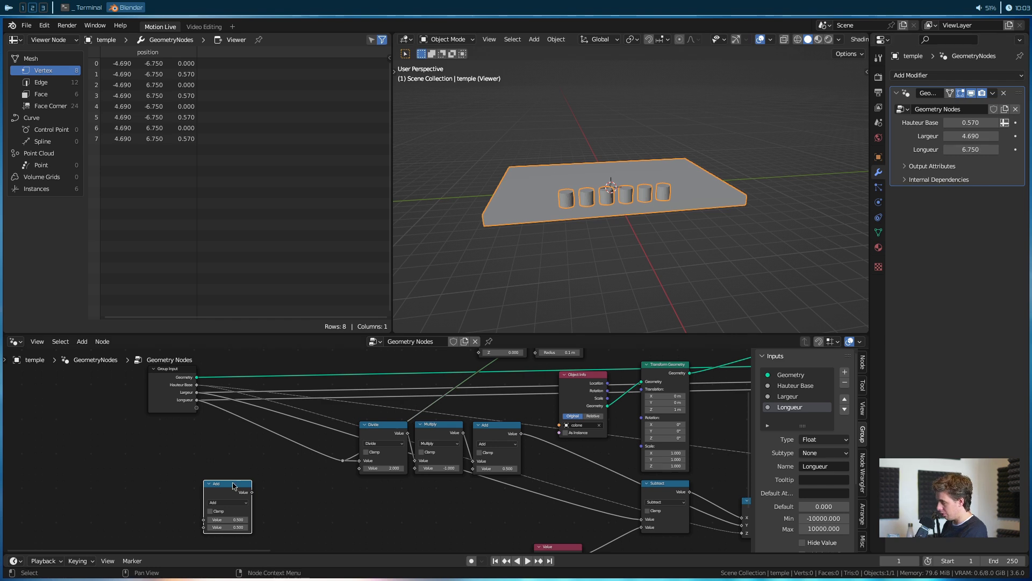
Set the new Math node to Multiply by 2 and insert it on the Longueur link before the reroute.
left_click(227, 501)
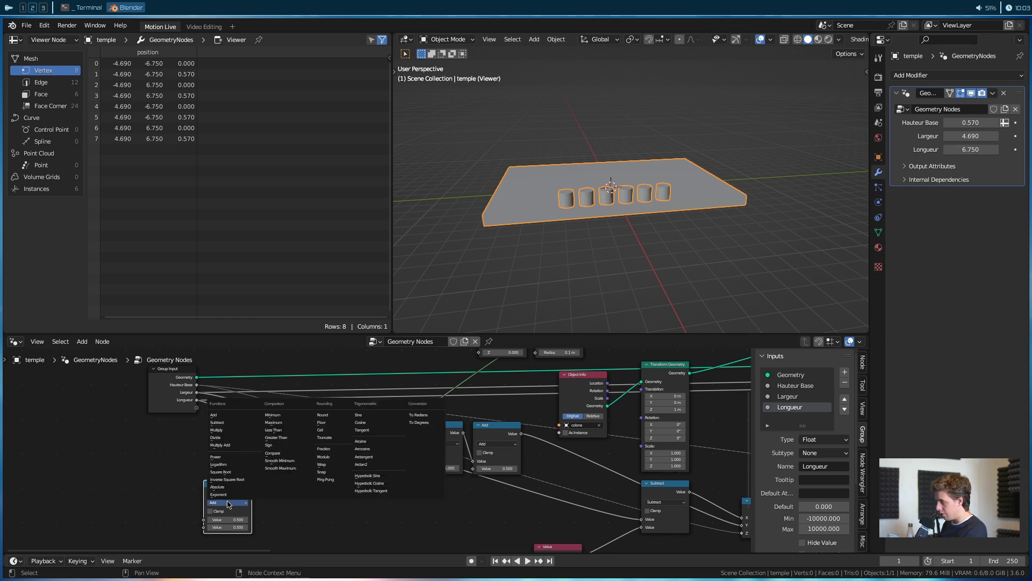
left_click(231, 431)
type("2")
key("Return")
left_click_drag(223, 494, 278, 450)
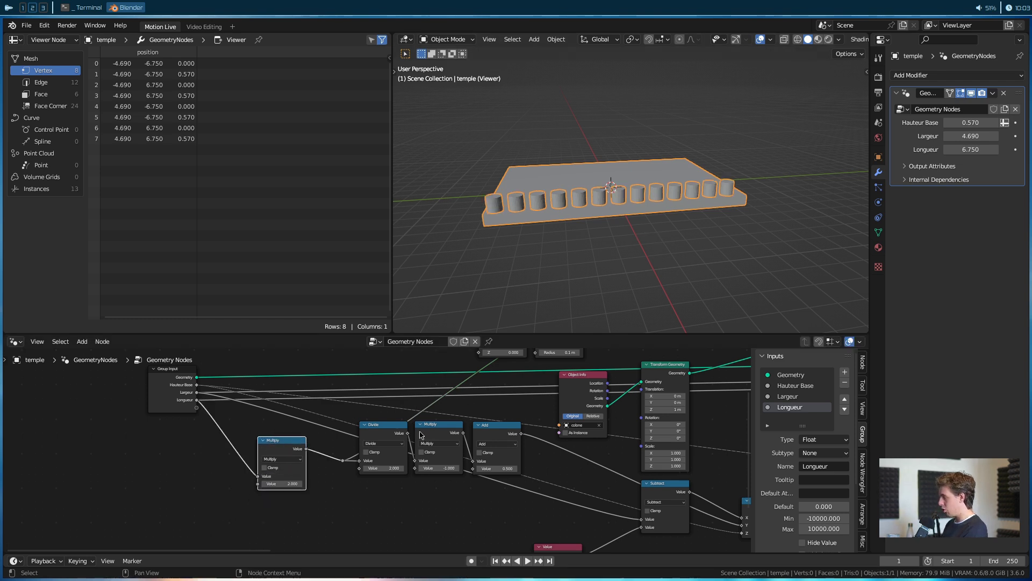
Set Largeur to 5.160 and Longueur to 7.690, and inspect how the column row fits the base edge.
left_click_drag(979, 136, 1015, 149)
mouse_move(622, 231)
middle_mouse_down()
mouse_move(706, 240)
mouse_move(605, 230)
middle_mouse_up()
left_click_drag(973, 149, 943, 149)
left_click_drag(156, 394, 139, 396)
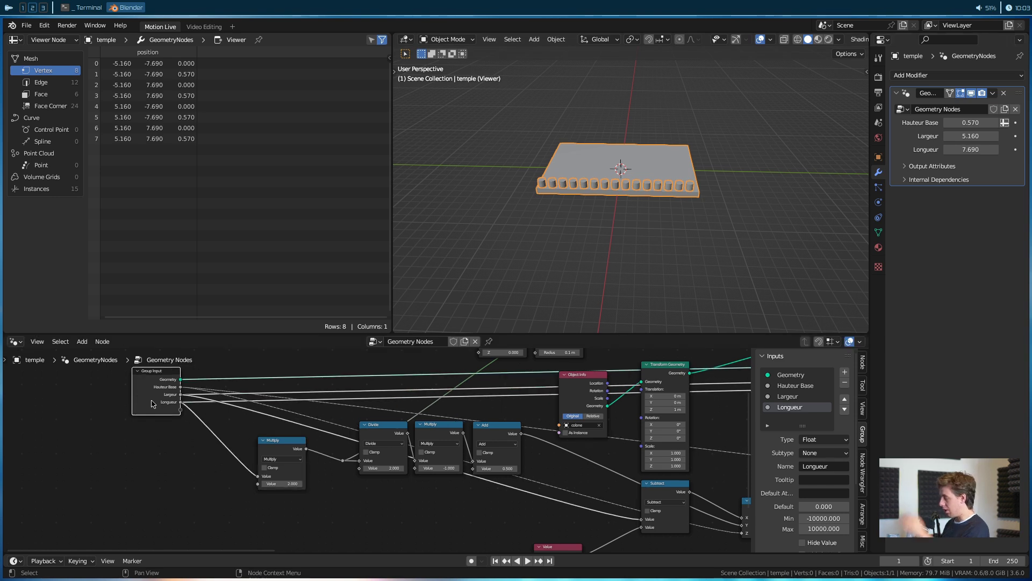
scroll(643, 204, "up", 4)
middle_click_drag(643, 205, 685, 184)
middle_click_drag(454, 164, 400, 188)
Move the Object Info node away from Transform Geometry to free space beside the Index node.
middle_click_drag(444, 398, 407, 457)
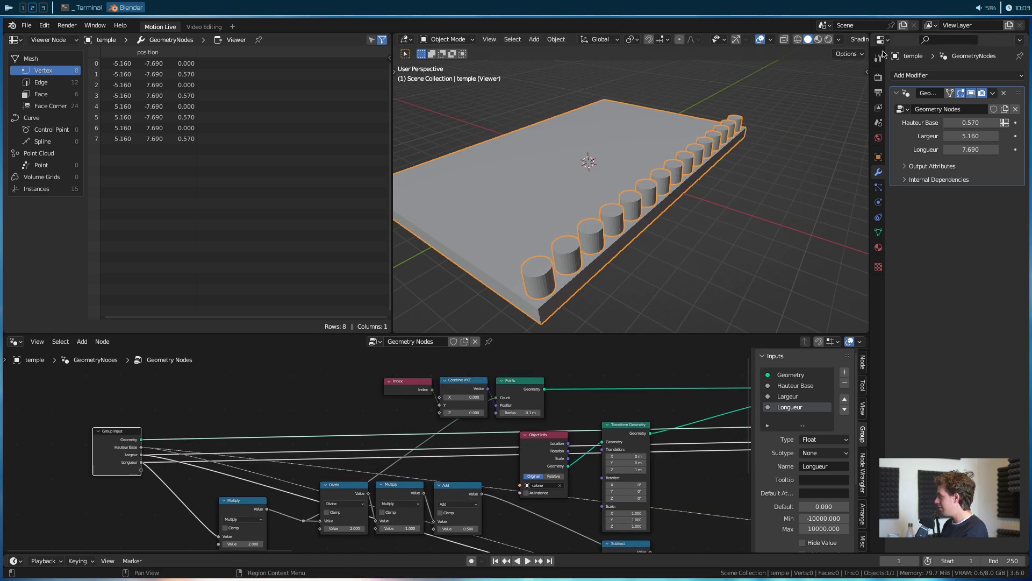
middle_click_drag(518, 544, 416, 505)
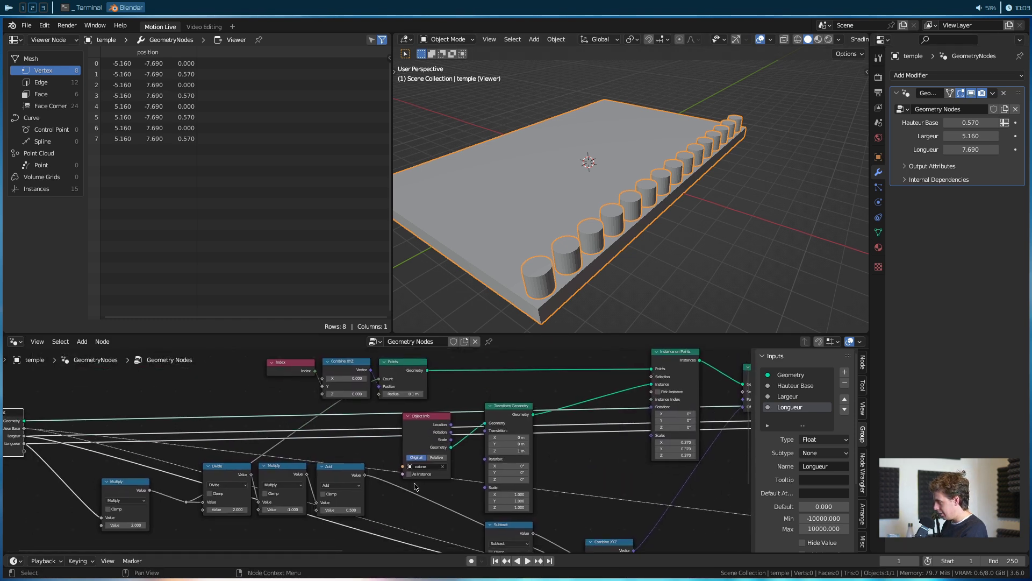
left_click_drag(421, 432, 187, 363)
Set the Transform Geometry node's X and Y scale to 0.5 to make the columns thinner.
middle_click_drag(477, 548, 462, 490)
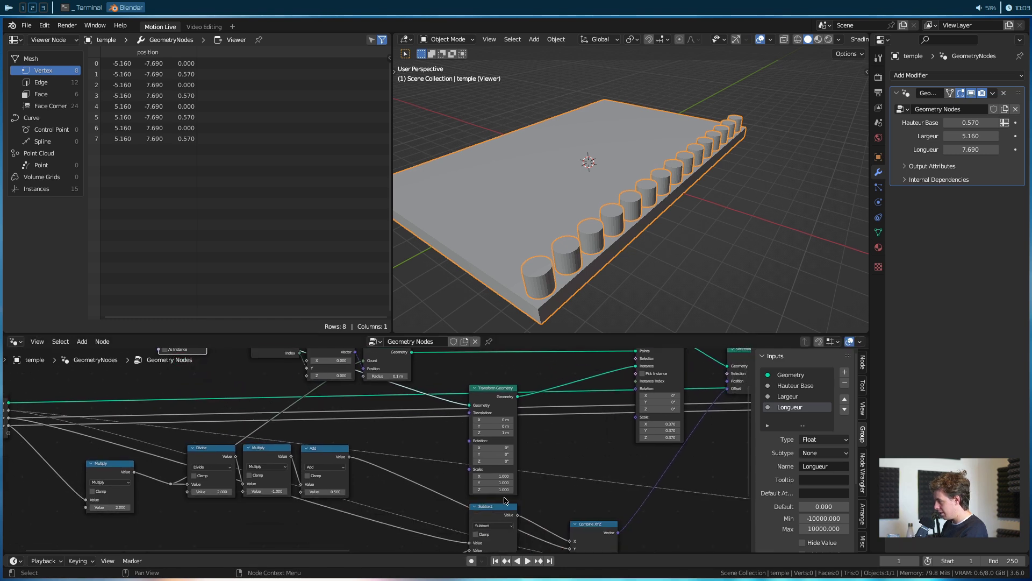
left_click(500, 475)
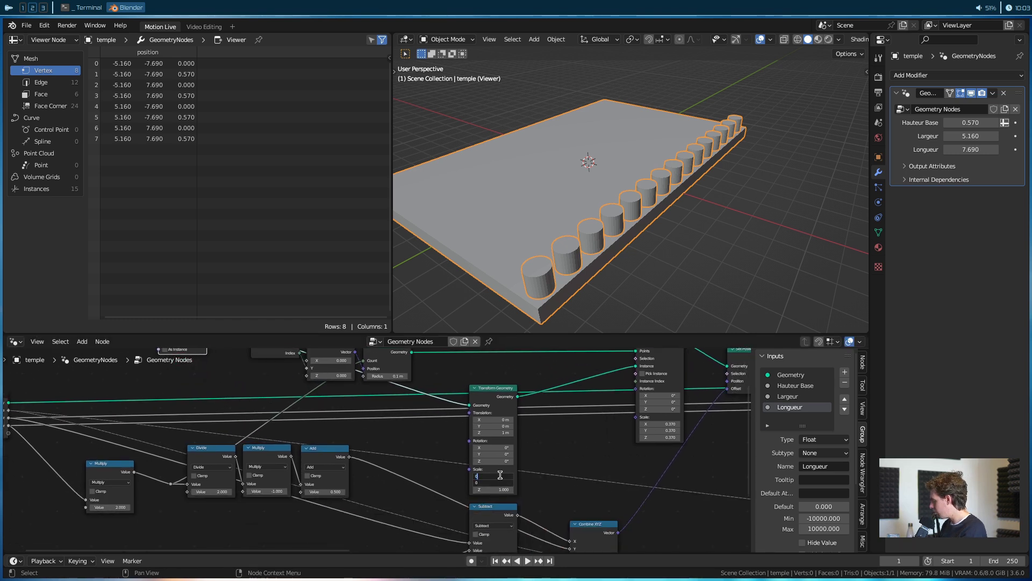
type("0.5")
key("Return")
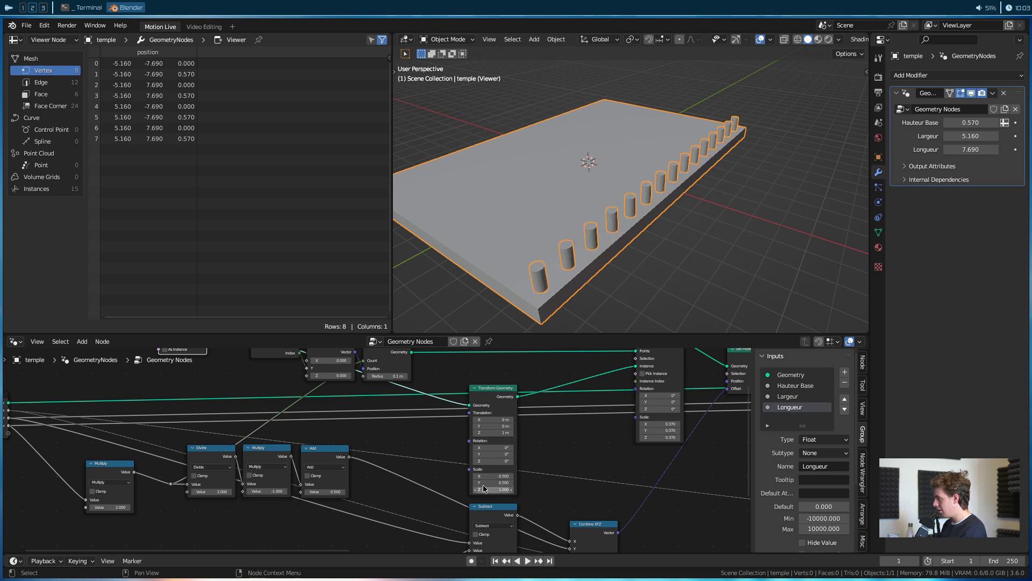
middle_click_drag(467, 483, 512, 446)
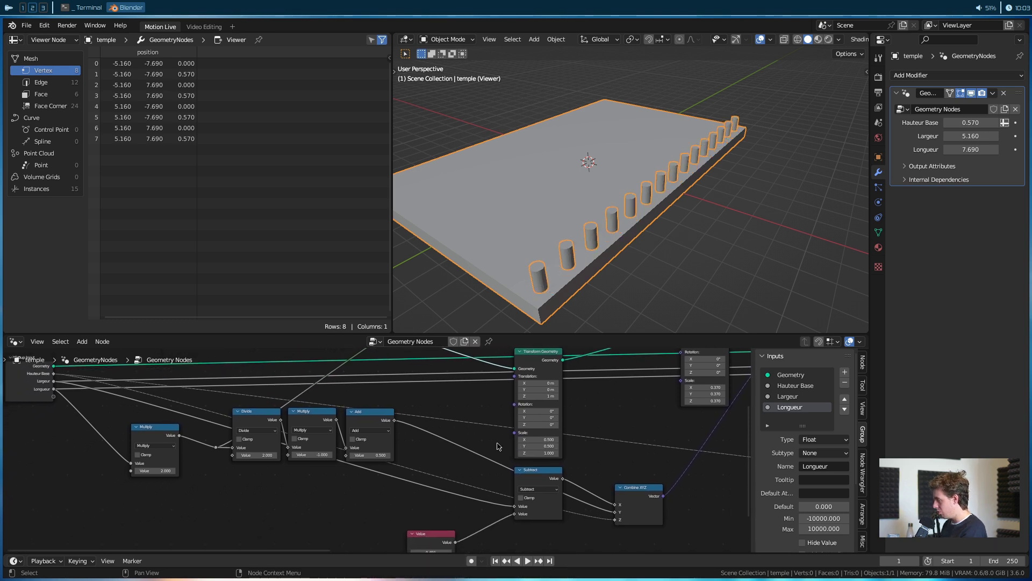
key("shift+a")
left_click(451, 359)
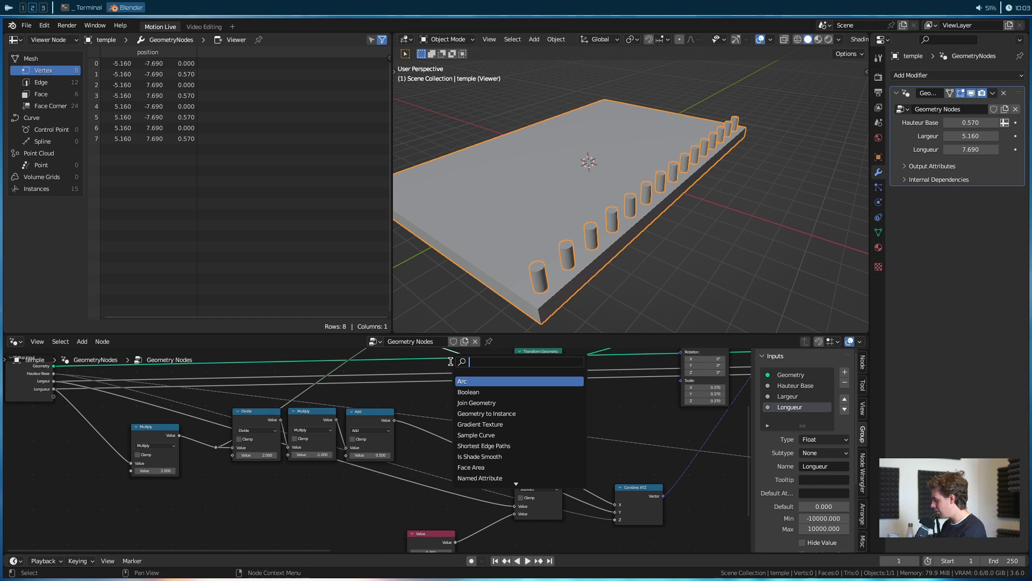
type("greater")
key("Return")
key("Escape")
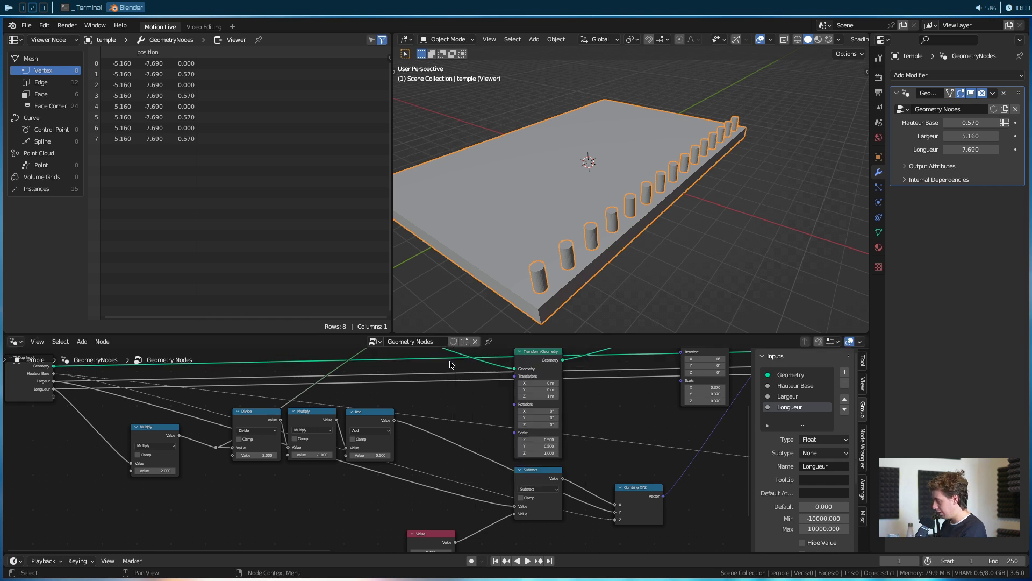
Add a Combine XYZ node in free space below the Divide and Multiply nodes and connect its vector to the Transform Geometry scale.
key("shift+a")
left_click(450, 362)
type("comp")
key("BackSpace")
type("bi")
key("Return")
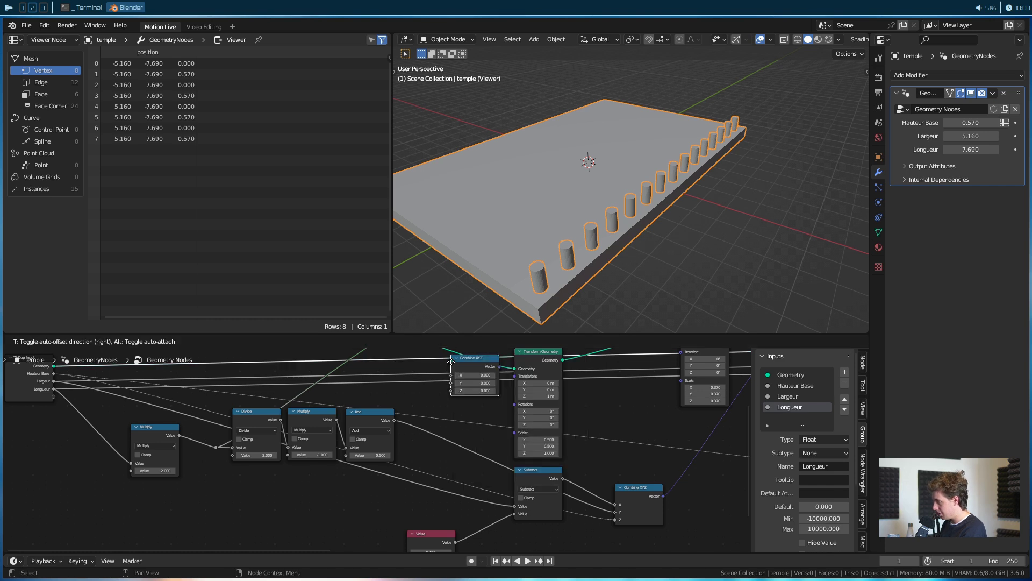
left_click_drag(333, 496, 515, 433)
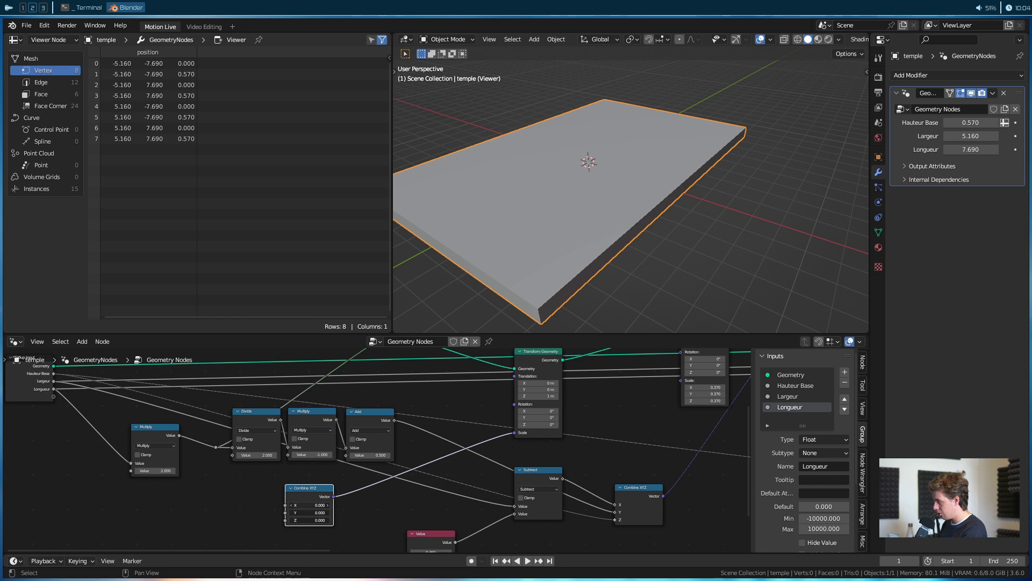
Set the new Combine XYZ node's X, Y and Z to 1 and drive X and Y from one new group input.
type("1")
key("Return")
middle_click_drag(304, 508, 531, 524)
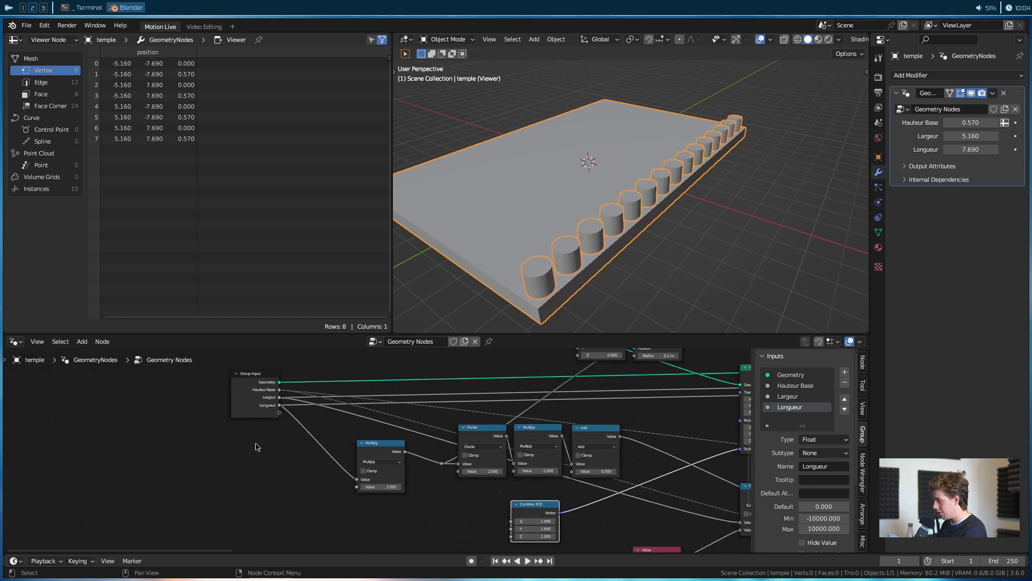
left_click_drag(511, 521, 279, 413)
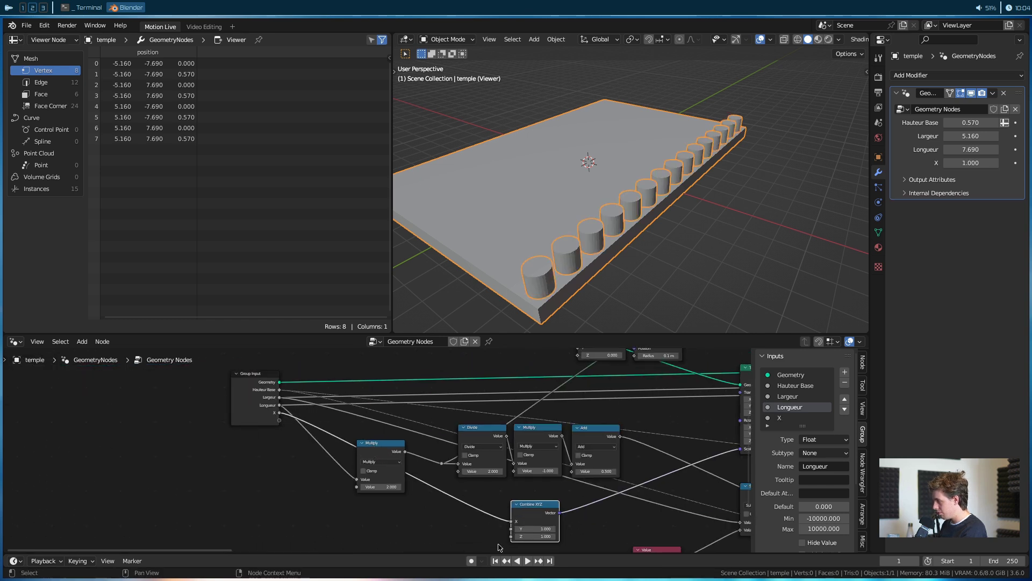
left_click_drag(512, 531, 279, 412)
Rename the new group input as Epaisseur Colonne.
left_click(782, 418)
double_click(783, 417)
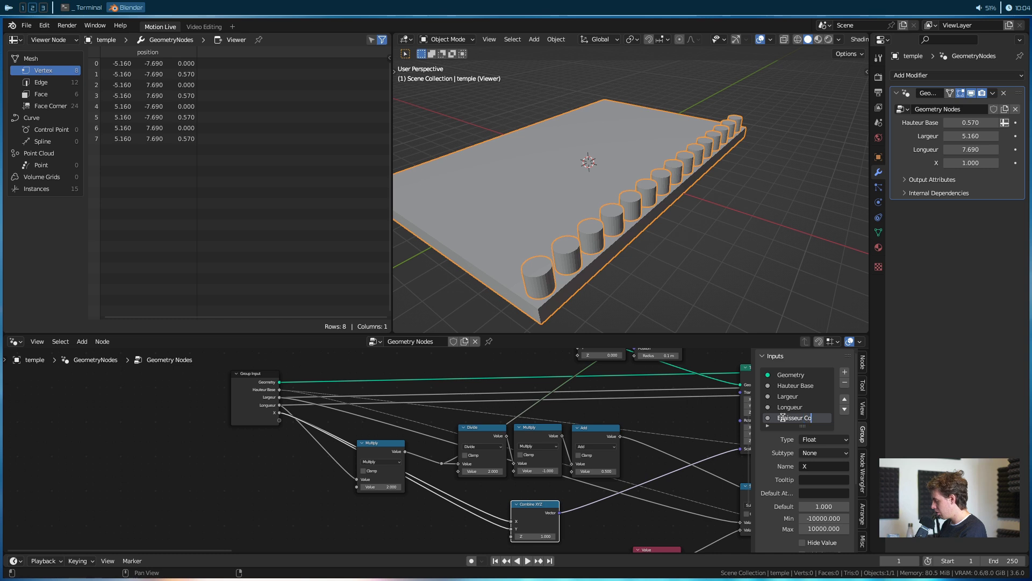
key("Return")
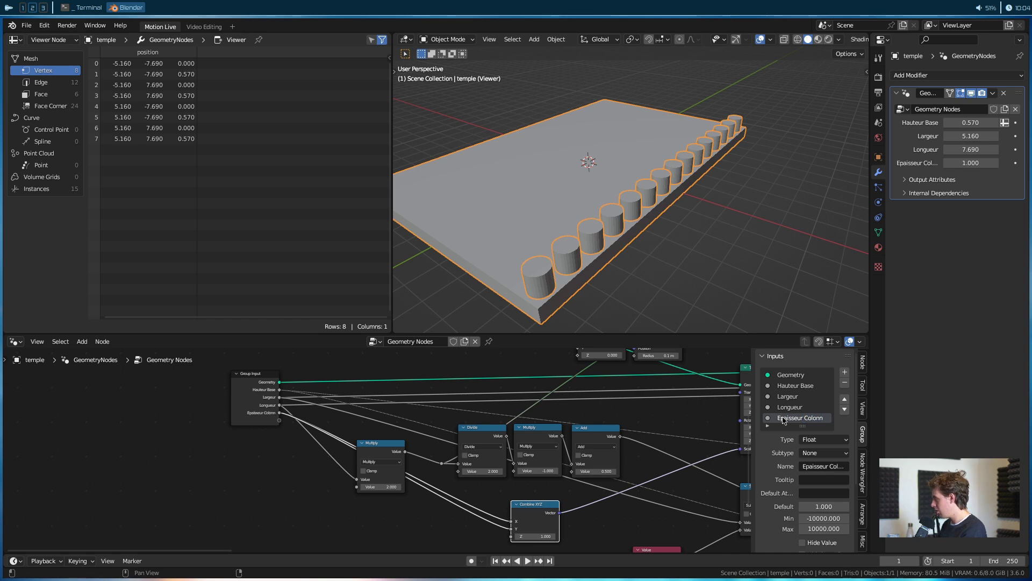
double_click(784, 420)
left_click(829, 416)
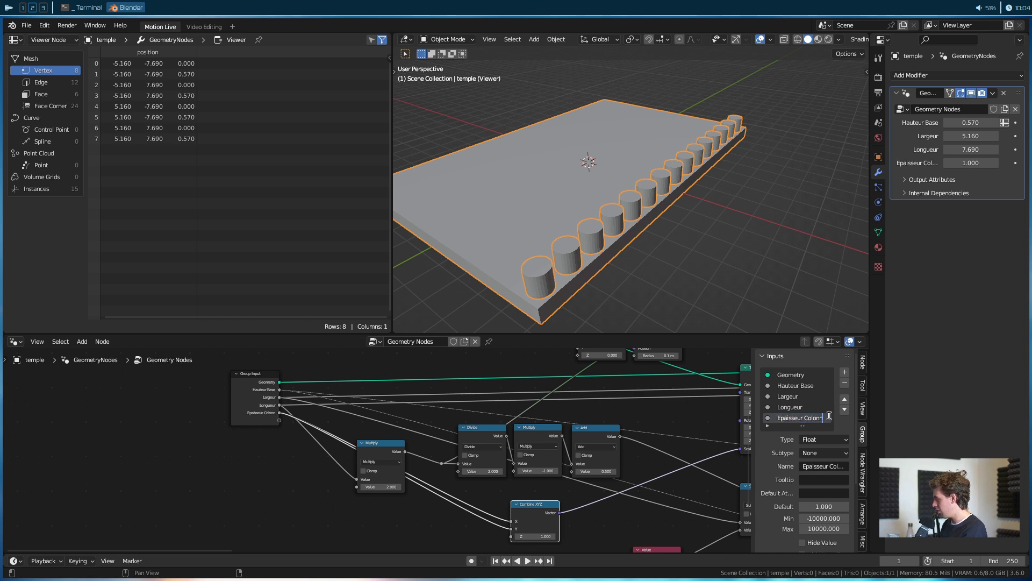
Try a thinner Epaisseur Colonne, set it to 0.7, and inspect the columns along the base edge.
mouse_move(971, 163)
left_mouse_down()
mouse_move(954, 163)
mouse_move(968, 162)
left_mouse_up()
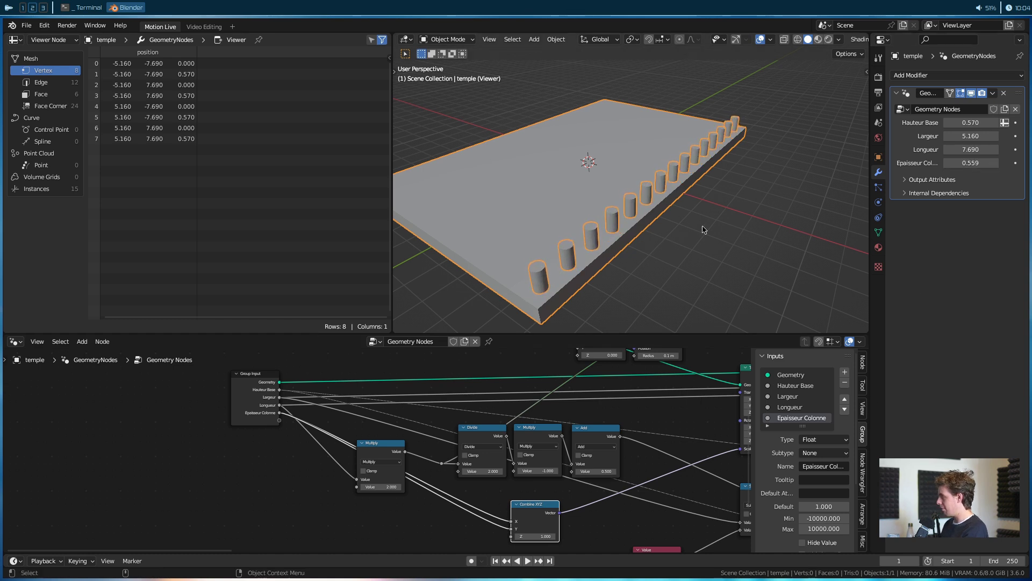
scroll(409, 461, "down", 2)
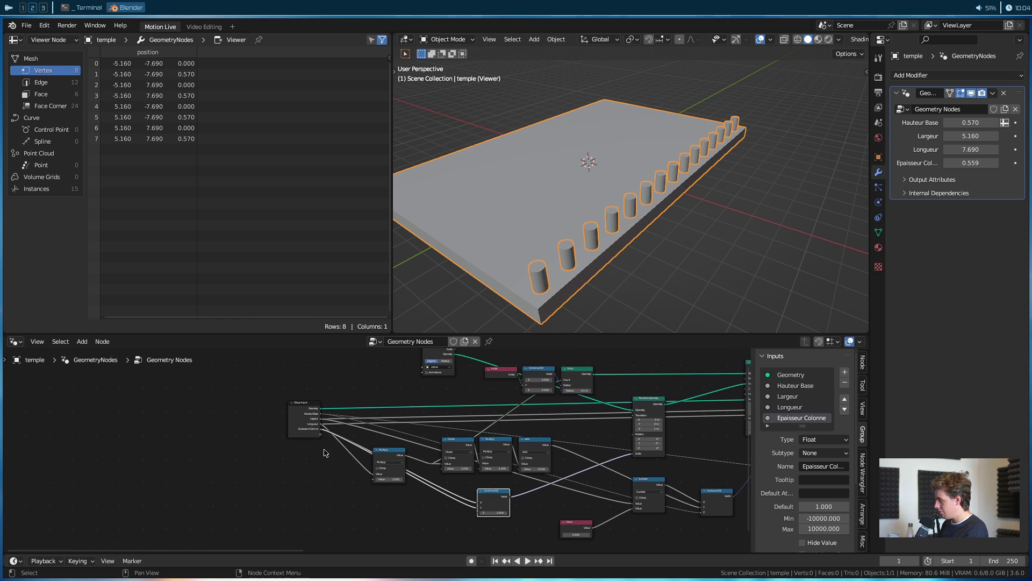
left_click(971, 163)
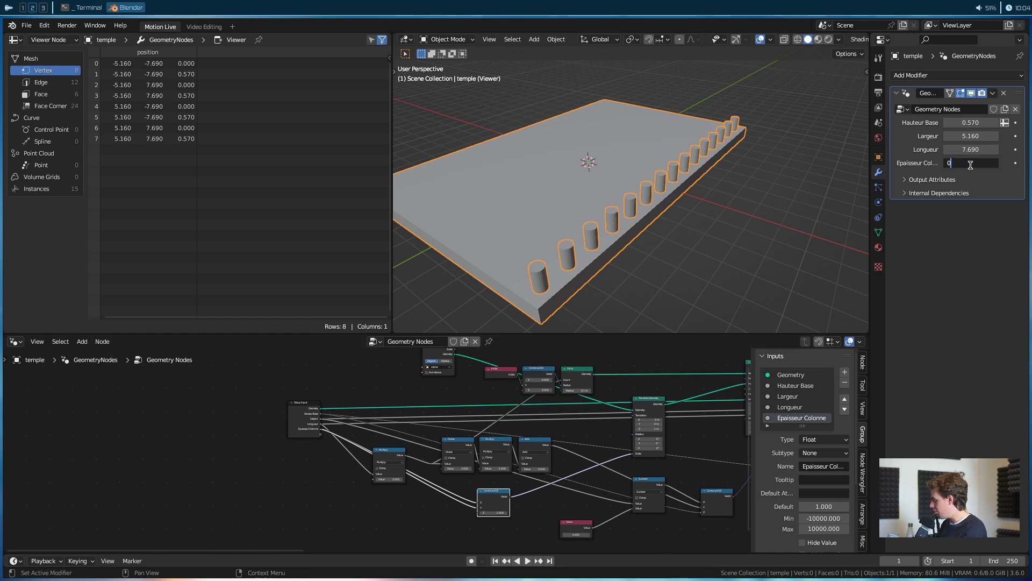
type("0.7")
key("Return")
middle_click_drag(608, 179, 664, 186)
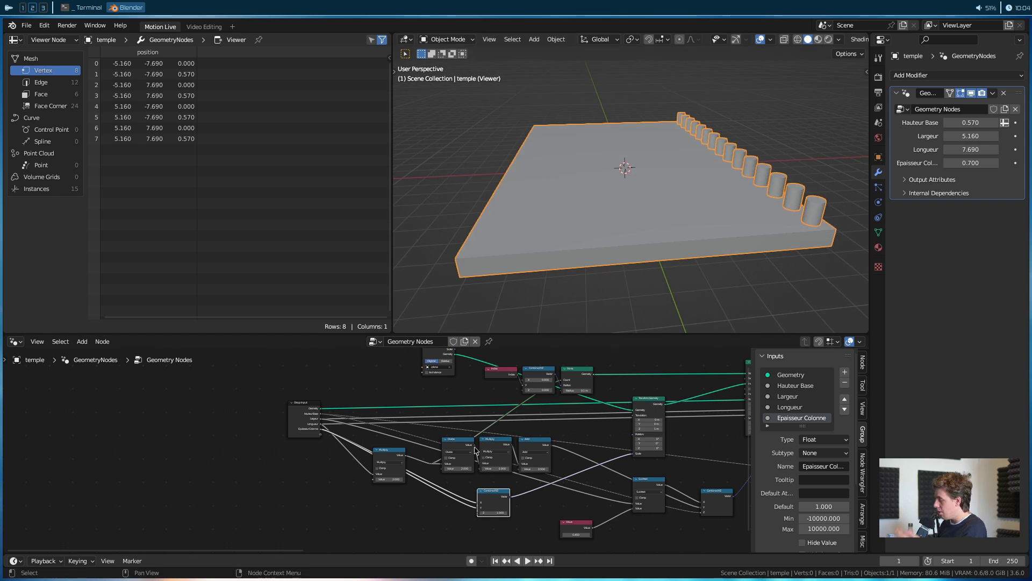
Move the Object Info node further from the Index node and set Largeur to 5.510.
scroll(503, 460, "up", 2)
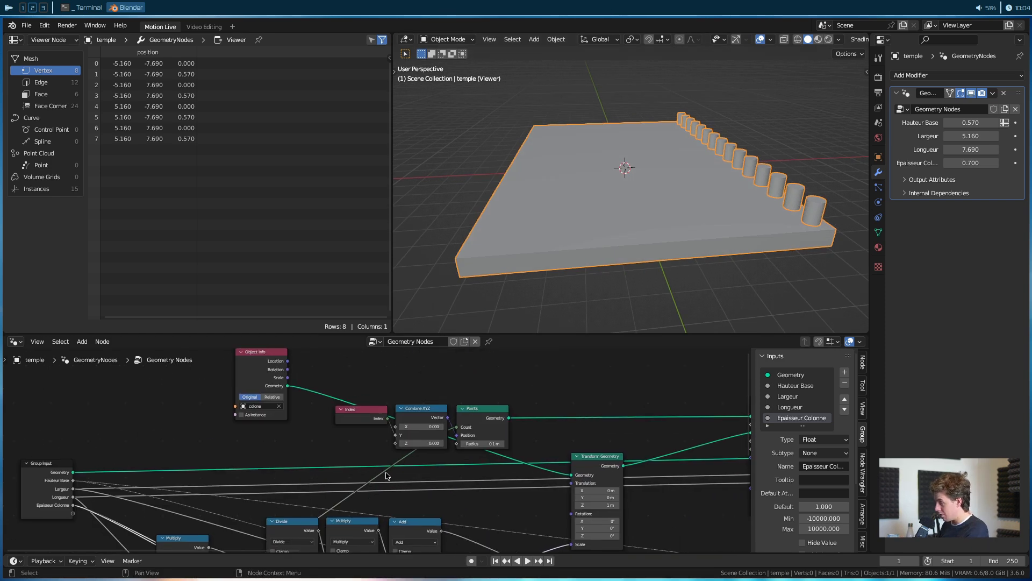
left_click_drag(243, 378, 173, 405)
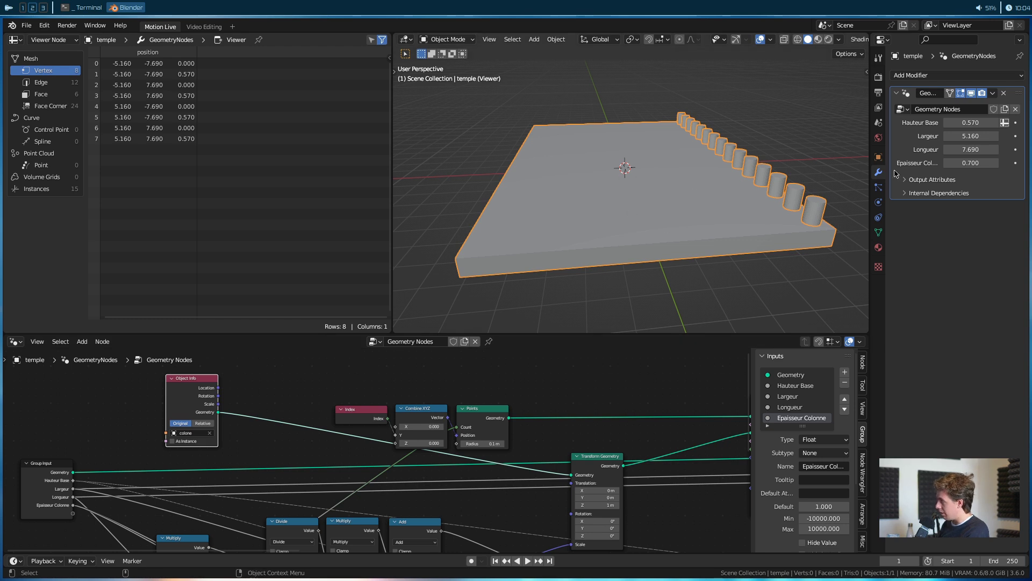
left_click_drag(965, 136, 984, 136)
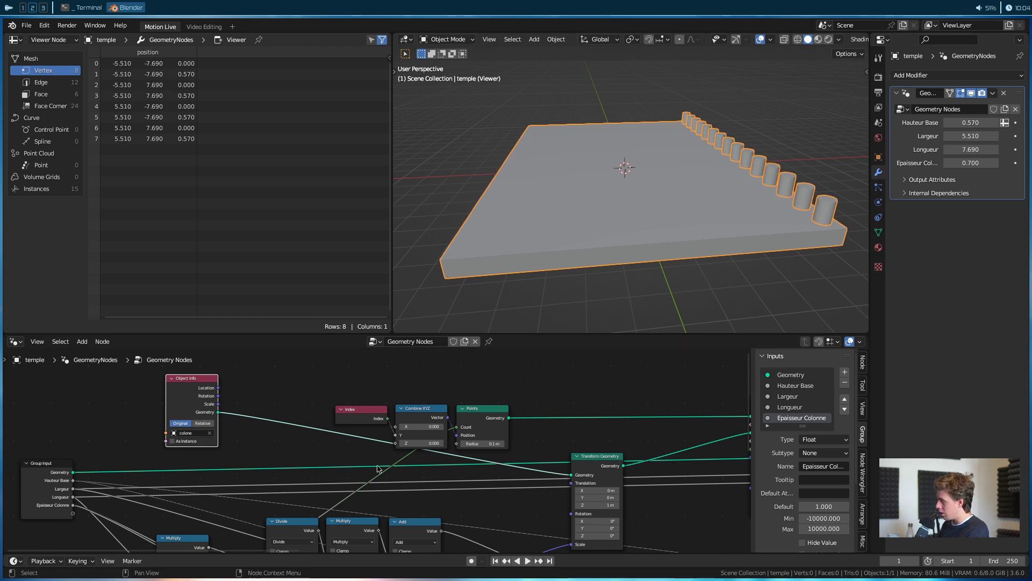
Spread out the Subtract, position Combine XYZ and Value nodes to make room between them, and inspect the columns' distance from the base edge.
scroll(375, 469, "down", 3)
scroll(379, 452, "right", 3, "ctrl")
scroll(381, 436, "up", 4)
left_click_drag(381, 440, 373, 490)
left_click_drag(504, 471, 508, 436)
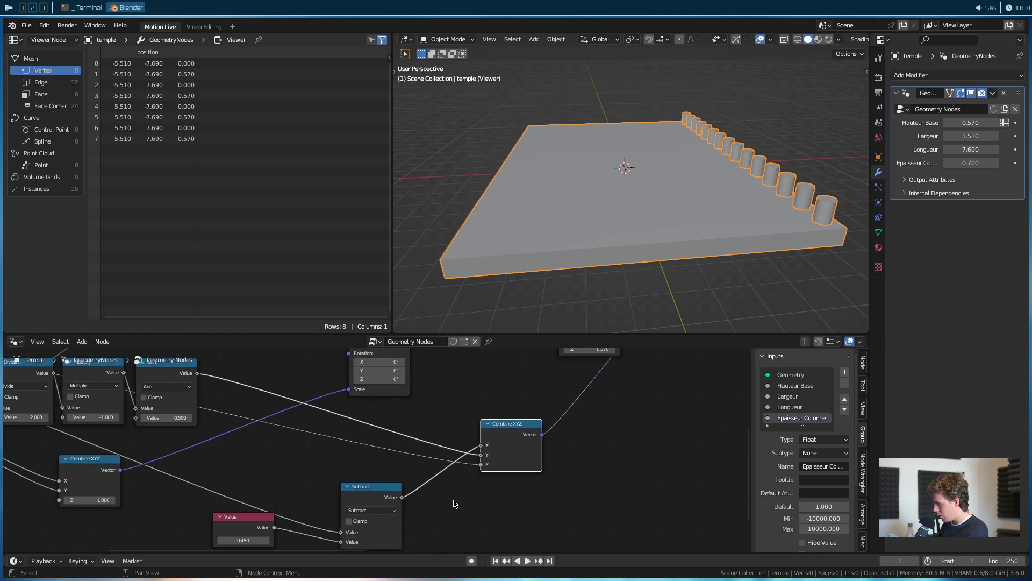
scroll(451, 480, "down", 2, "shift")
scroll(333, 479, "up", 2, "shift")
scroll(376, 473, "down", 2)
left_click_drag(439, 526, 242, 516)
middle_click_drag(553, 311, 642, 209)
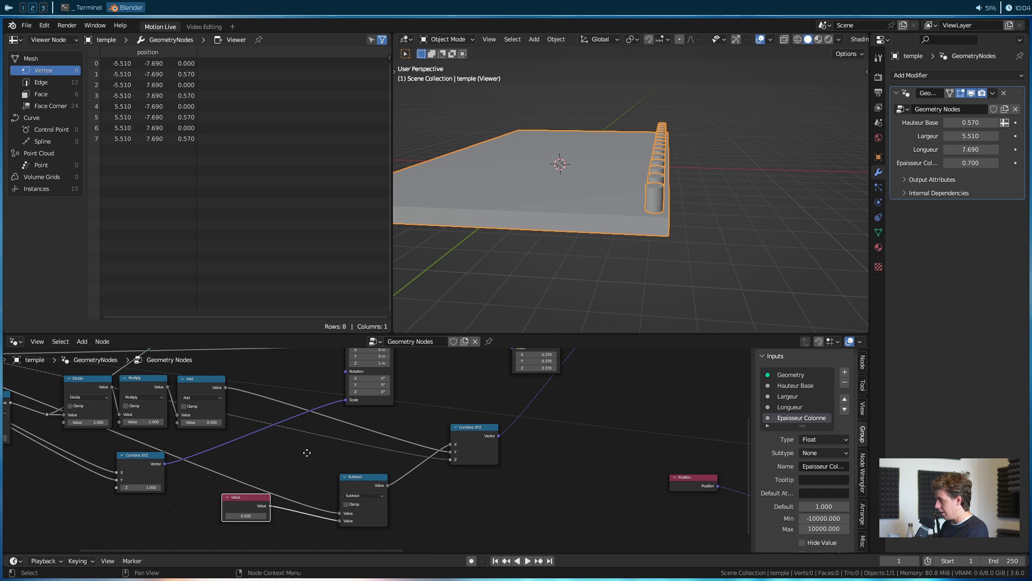
middle_click_drag(306, 452, 479, 486)
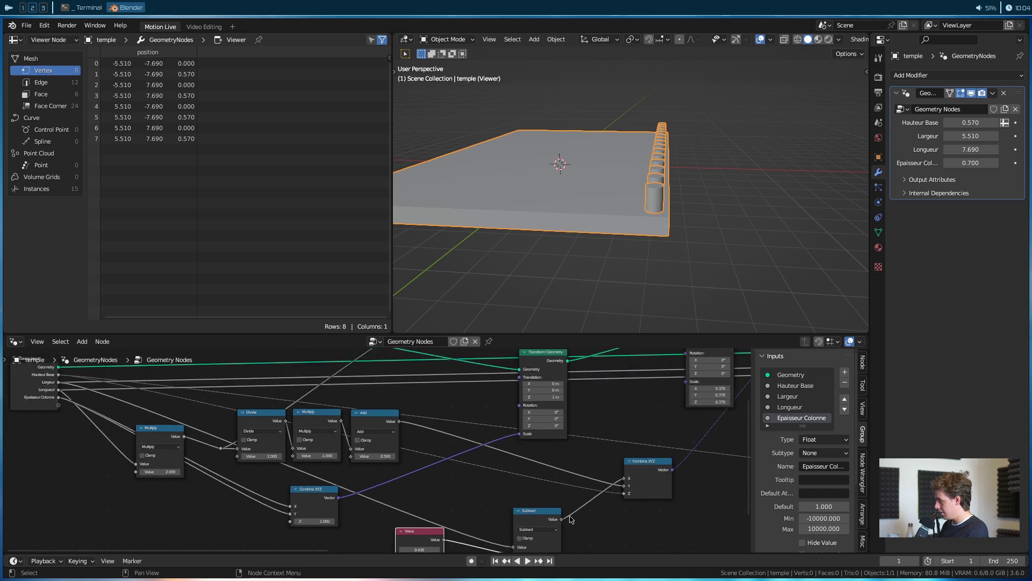
Move the colone Object Info node and the Group Input node out to the left end of the node tree.
middle_click_drag(607, 455, 609, 444)
left_click_drag(493, 488, 478, 511)
middle_click_drag(457, 465, 495, 503)
middle_click_drag(475, 438, 321, 453)
scroll(382, 449, "down", 5)
middle_click_drag(414, 376, 324, 442)
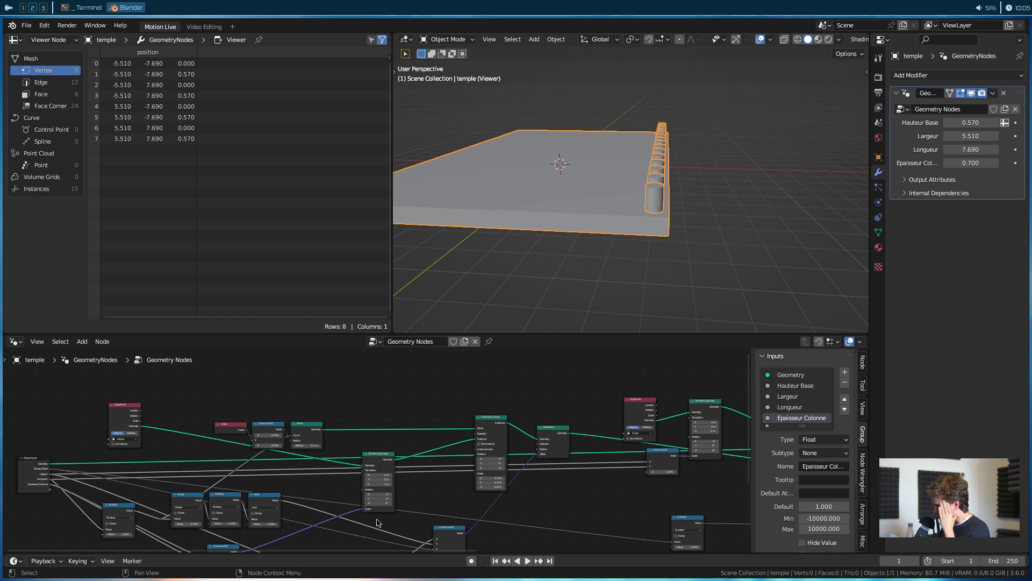
middle_click_drag(204, 487, 383, 428)
scroll(237, 413, "up", 1)
scroll(376, 416, "down", 2)
left_click_drag(364, 393, 94, 504)
middle_click_drag(221, 501, 202, 448)
left_click_drag(264, 389, 108, 533)
middle_click_drag(430, 467, 370, 548)
Shift the first Multiply node and the Divide, Multiply and Add chain left, closer to the Object Info node.
scroll(377, 452, "up", 4)
middle_click_drag(291, 495, 413, 463)
left_click_drag(375, 457, 261, 496)
left_click(231, 508)
left_click_drag(595, 456, 423, 436)
key("g")
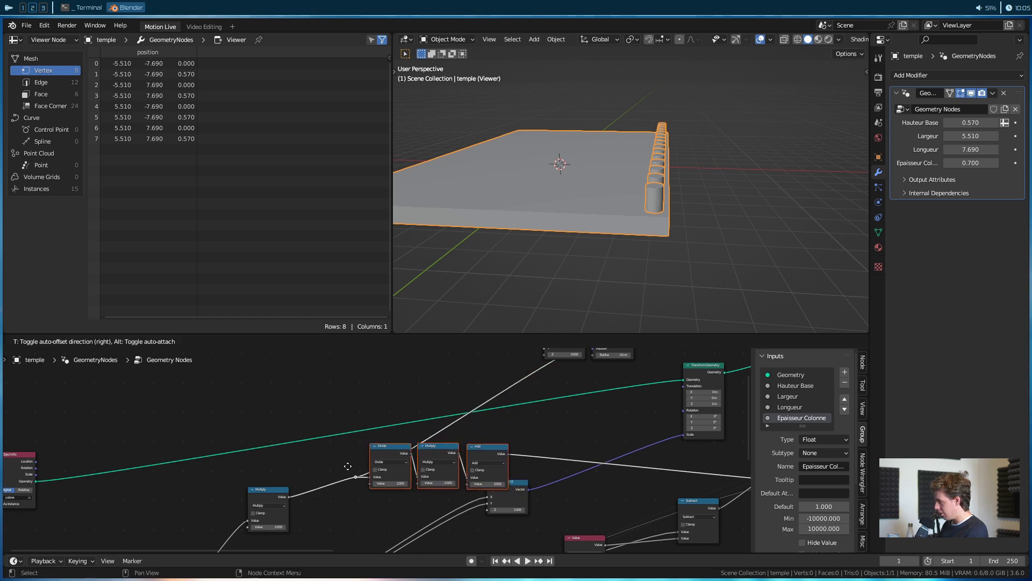
left_click(280, 470)
Move the Index, Combine XYZ and Points nodes left so they sit above the Divide, Multiply and Add chain.
middle_click_drag(409, 376, 390, 451)
left_click_drag(441, 380, 612, 440)
key("g")
left_click(427, 489)
Move the Transform Geometry, Instance on Points and Set Position nodes left to compact the column-building part of the tree.
middle_click_drag(485, 483, 315, 452)
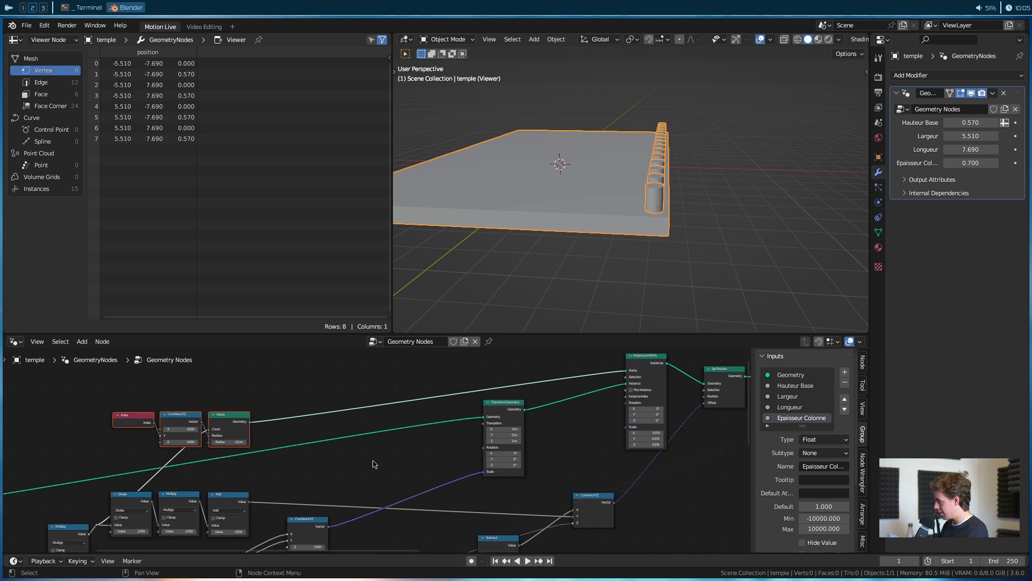
left_click(508, 407)
key("g")
left_click(392, 432)
middle_click_drag(631, 359, 371, 371)
left_click(371, 375)
key("g")
left_click(223, 406)
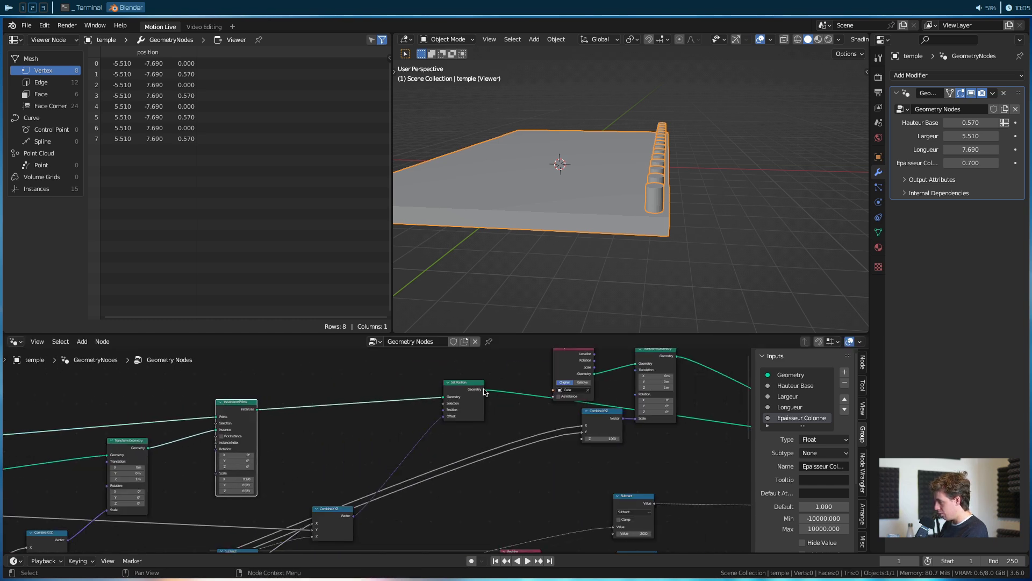
key("g")
left_click(413, 495)
Move the Value node feeding the column offset out to the left, between the Object Info and Group Input nodes.
middle_click_drag(413, 495, 439, 393)
scroll(367, 453, "down", 4)
middle_click_drag(316, 502, 454, 474)
scroll(407, 474, "down", 5)
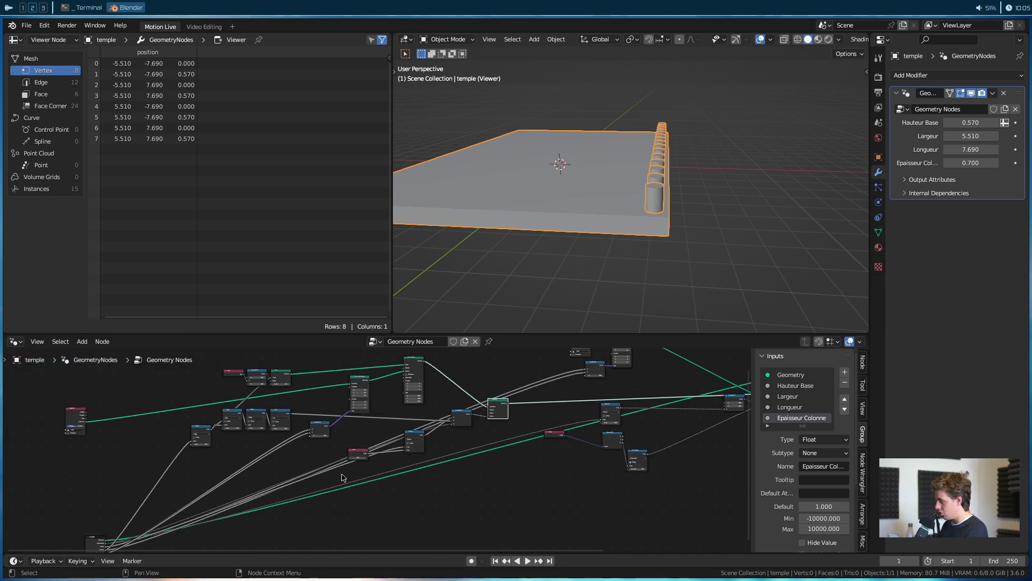
scroll(342, 475, "down", 3)
scroll(292, 506, "up", 5)
middle_click_drag(321, 484, 438, 444)
left_click_drag(477, 418, 73, 430)
scroll(240, 435, "down", 2)
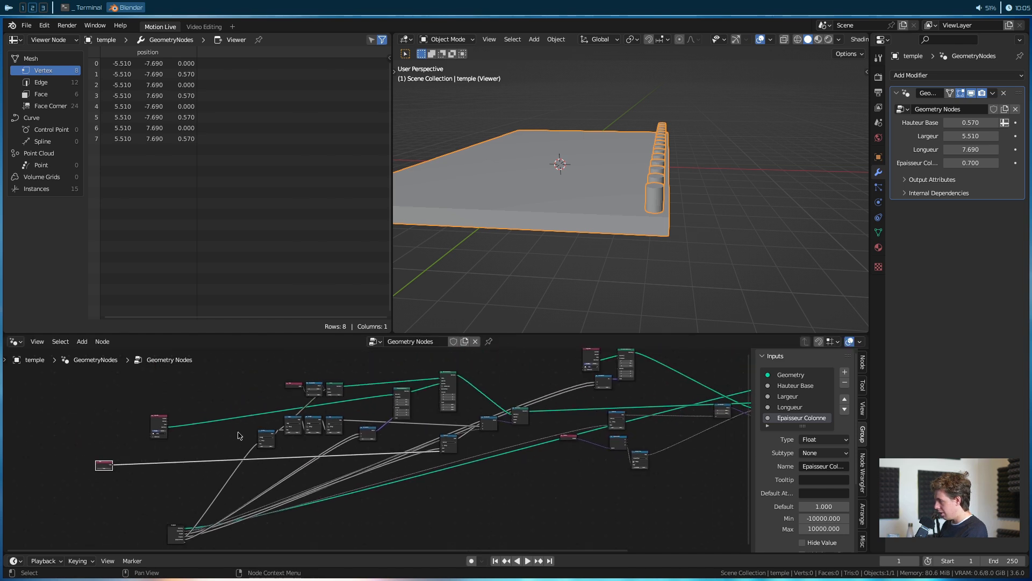
Group all column-building nodes, from the Index and Multiply nodes through Set Position, into one node group and return to the main tree.
left_click_drag(228, 371, 543, 459)
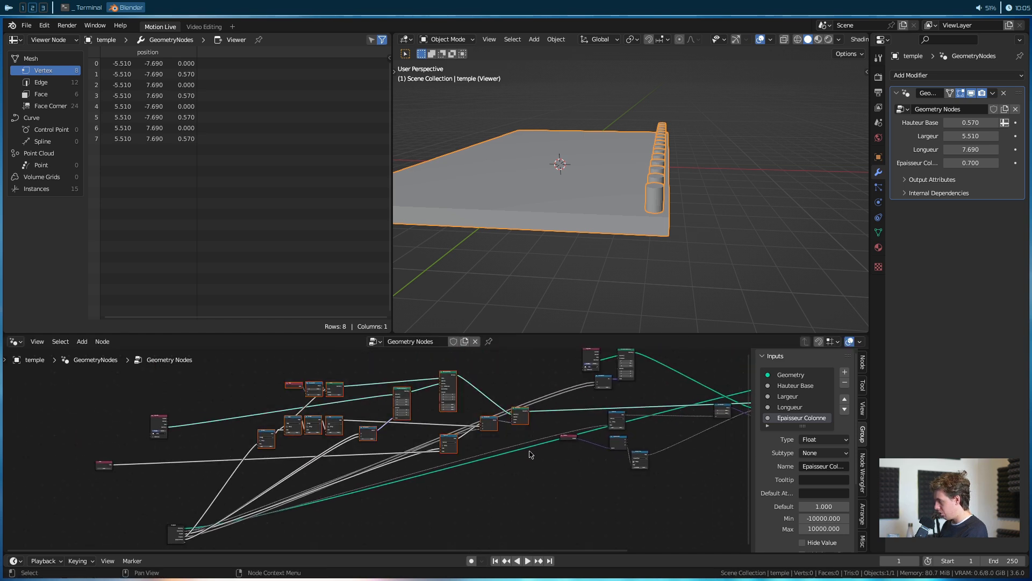
key("ctrl+g")
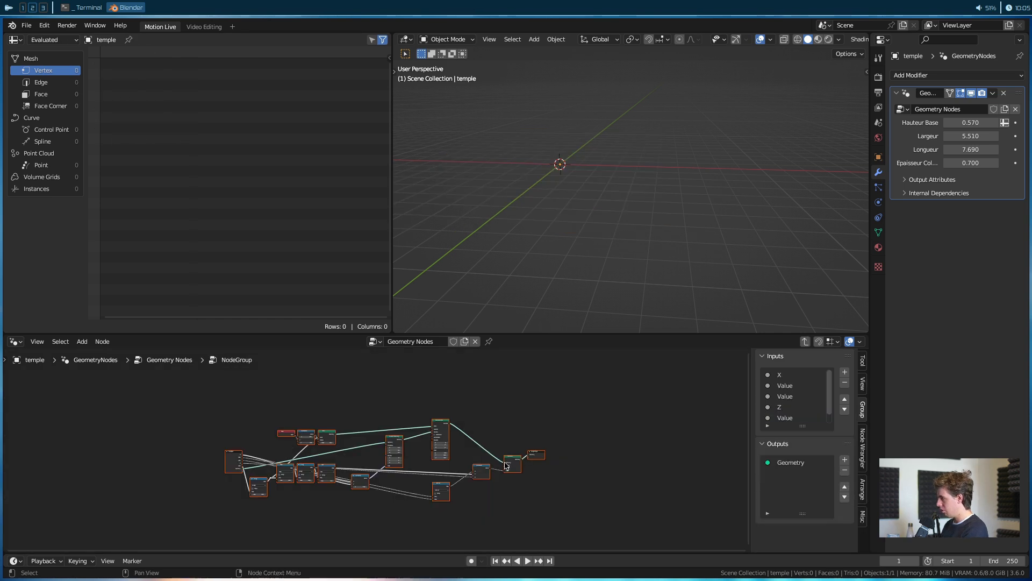
key("Tab")
Activate the Viewer node at the end of the main tree to show the temple base with its columns.
scroll(438, 468, "up", 6)
middle_click_drag(398, 467, 127, 479)
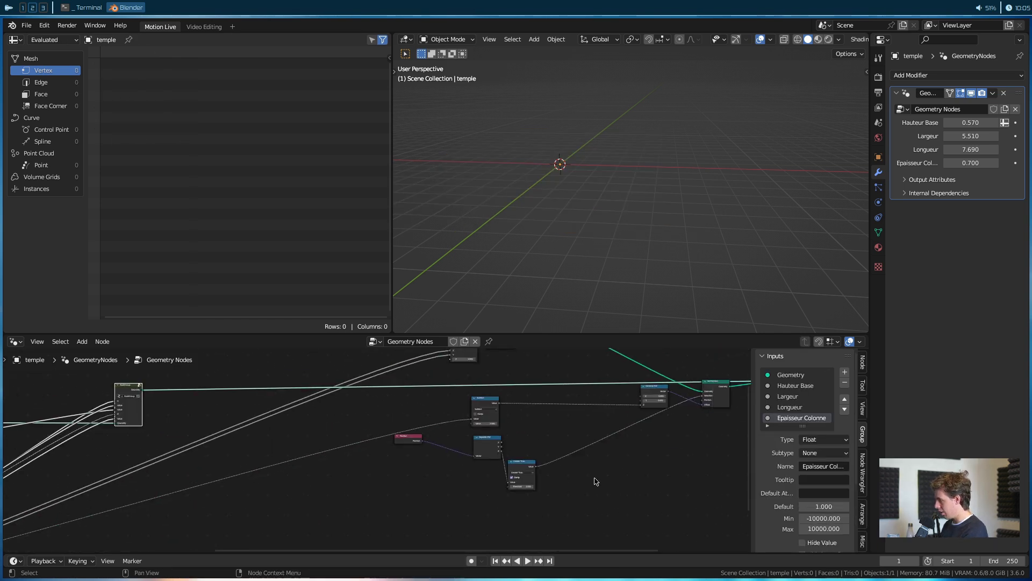
middle_click_drag(596, 480, 488, 446)
middle_click_drag(272, 467, 555, 468)
middle_click_drag(730, 433, 404, 448)
left_click(601, 395)
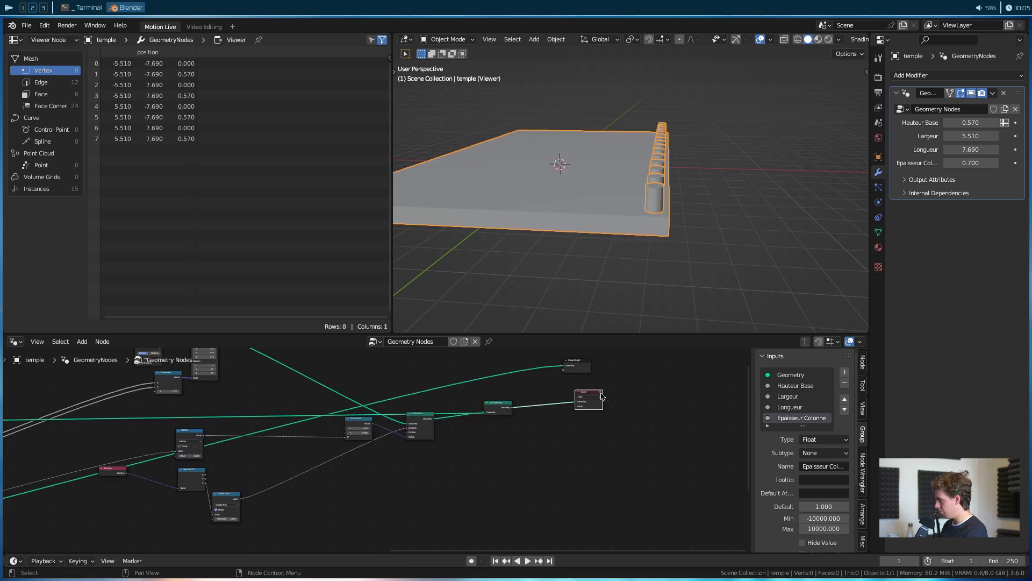
Rename the new node group as coloms-creation.
scroll(545, 429, "up", 6)
middle_click_drag(456, 454, 595, 469)
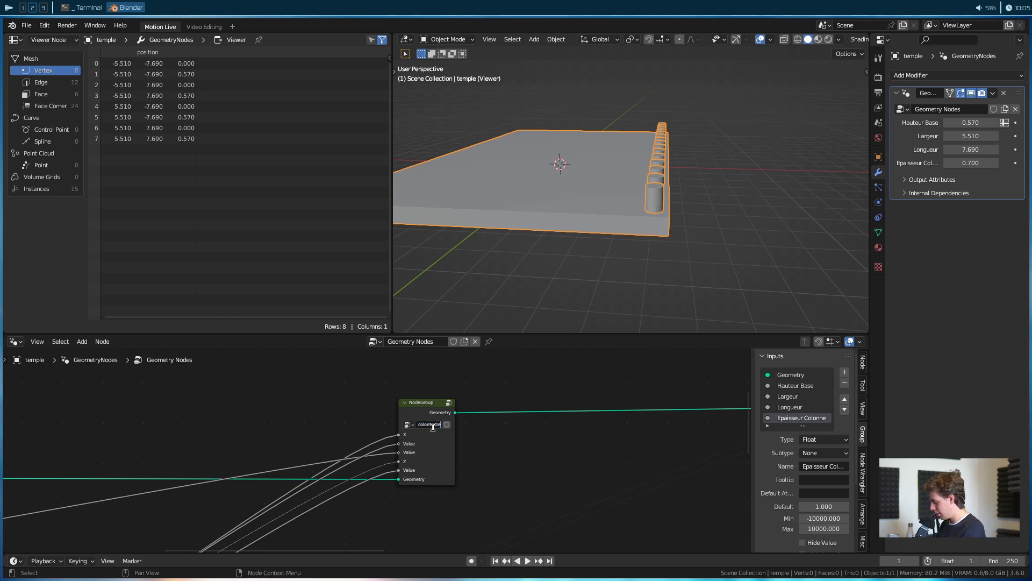
Bring the coloms-creation node and the Group Input node closer to the Object Info and Value nodes.
middle_click_drag(375, 485, 551, 481)
scroll(581, 424, "down", 3)
middle_click_drag(581, 424, 596, 418)
left_click_drag(602, 394, 260, 431)
scroll(438, 486, "up", 7)
middle_click_drag(290, 503, 509, 319)
scroll(437, 454, "down", 3)
left_click_drag(425, 487, 321, 412)
middle_click_drag(372, 438, 436, 579)
middle_click_drag(413, 482, 413, 428)
left_click_drag(379, 481, 377, 416)
middle_click_drag(337, 408, 321, 460)
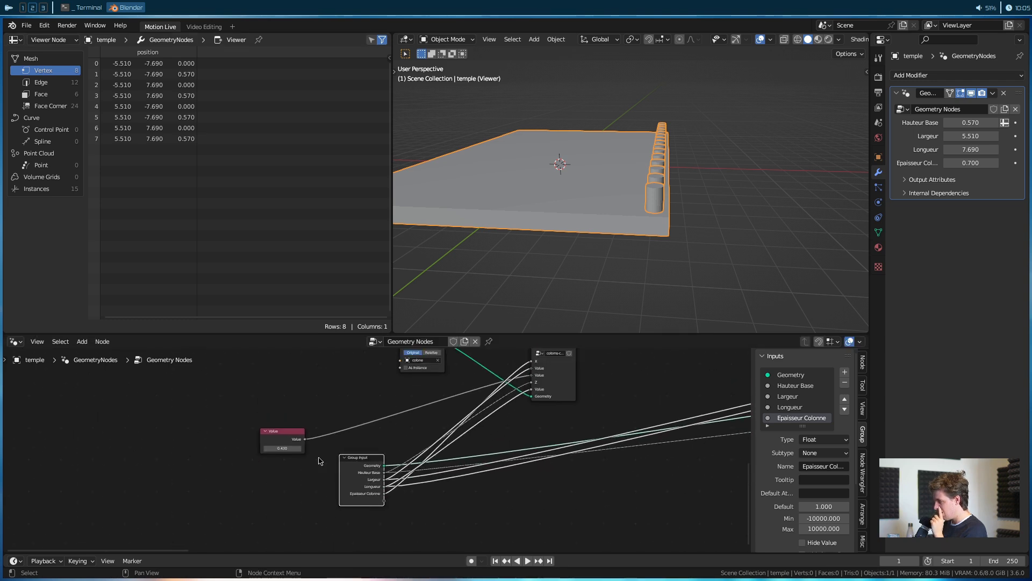
Label the Value node Offset.
left_click(281, 434)
key("F2")
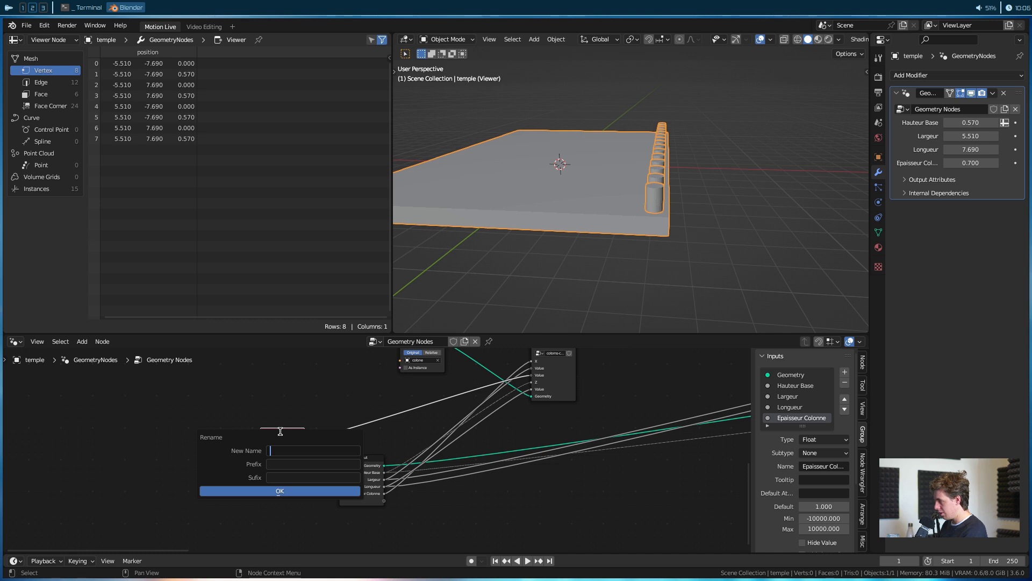
key("Escape")
left_click(863, 364)
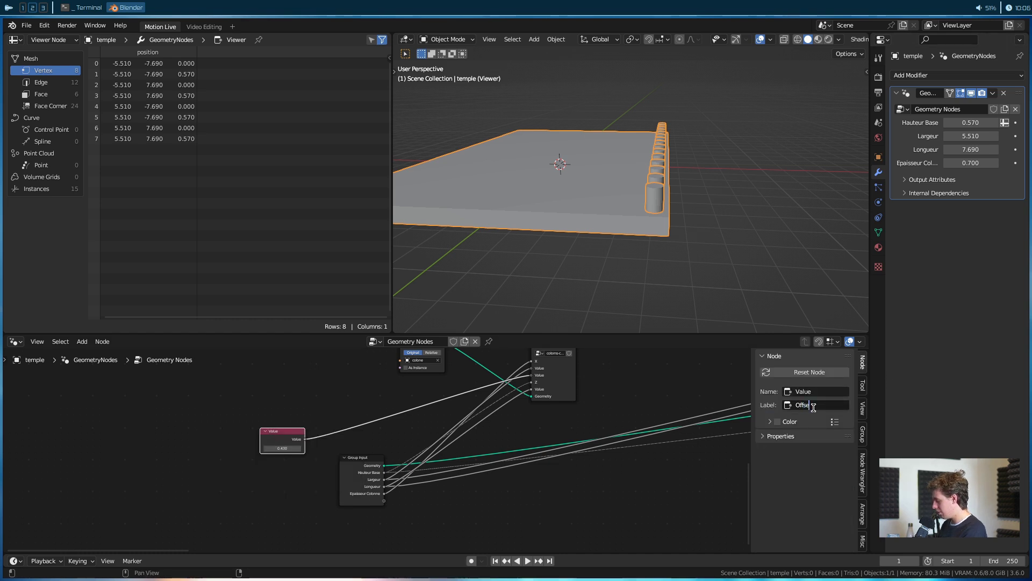
Duplicate the coloms-creation group node and place the copy beside the original.
middle_click_drag(551, 393, 539, 471)
left_click_drag(539, 473, 512, 430)
middle_click_drag(512, 428, 501, 409)
key("shift+d")
left_click(576, 446)
scroll(429, 473, "up", 5)
mouse_move(429, 473)
middle_mouse_down()
mouse_move(434, 484)
mouse_move(423, 478)
middle_mouse_up()
scroll(525, 441, "down", 4)
middle_click_drag(543, 451, 486, 466)
scroll(426, 478, "up", 3)
middle_click_drag(425, 480, 441, 446)
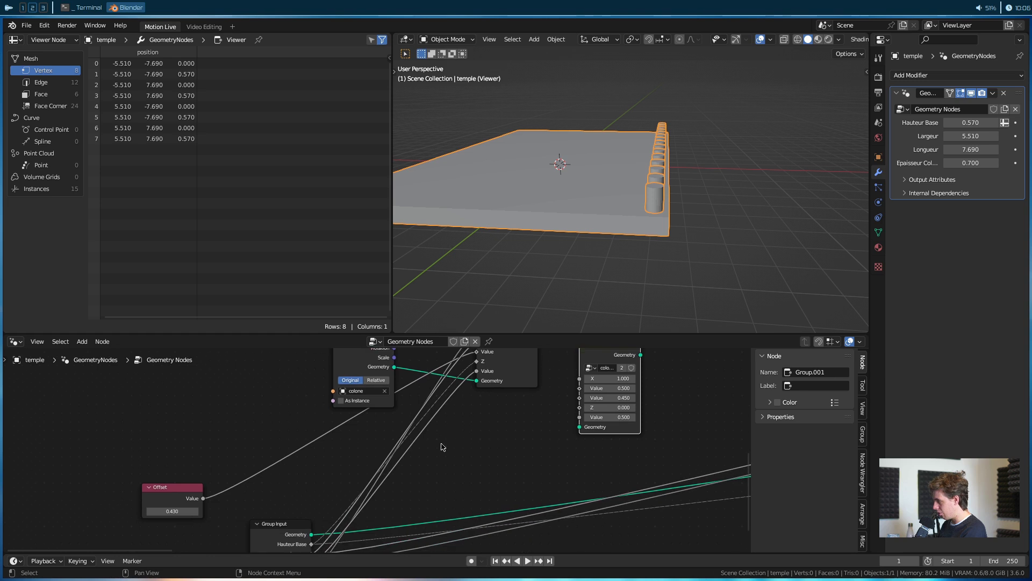
Link the Offset node's output to the second Value input of the duplicated coloms-creation node.
middle_click_drag(269, 478, 264, 502)
left_click(172, 511)
left_click_drag(197, 522, 573, 422)
Move the original coloms-creation node below the duplicate and link Epaisseur Colonne to the duplicate's X input.
scroll(479, 482, "down", 1)
middle_click_drag(479, 481, 396, 463)
mouse_move(351, 506)
middle_mouse_down()
mouse_move(347, 496)
mouse_move(342, 505)
middle_mouse_up()
scroll(348, 495, "down", 2)
left_click_drag(456, 389, 600, 453)
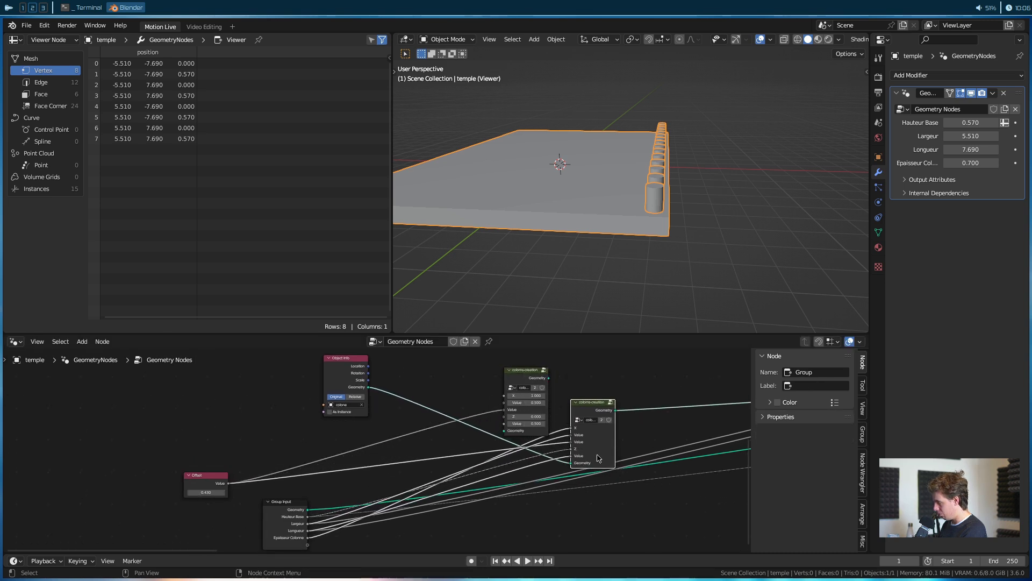
scroll(535, 488, "up", 1)
middle_click_drag(308, 548, 293, 534)
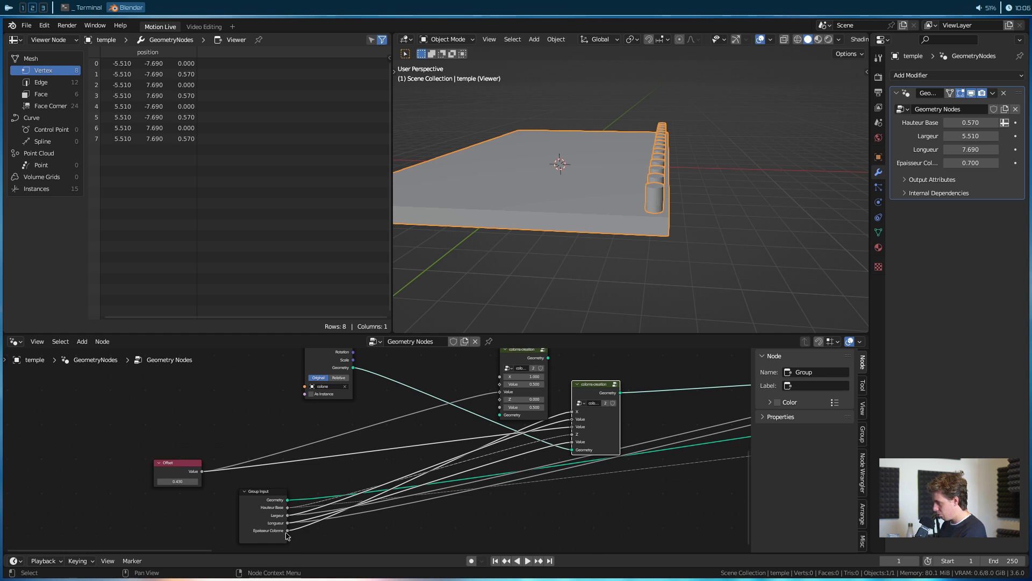
left_click_drag(288, 531, 507, 378)
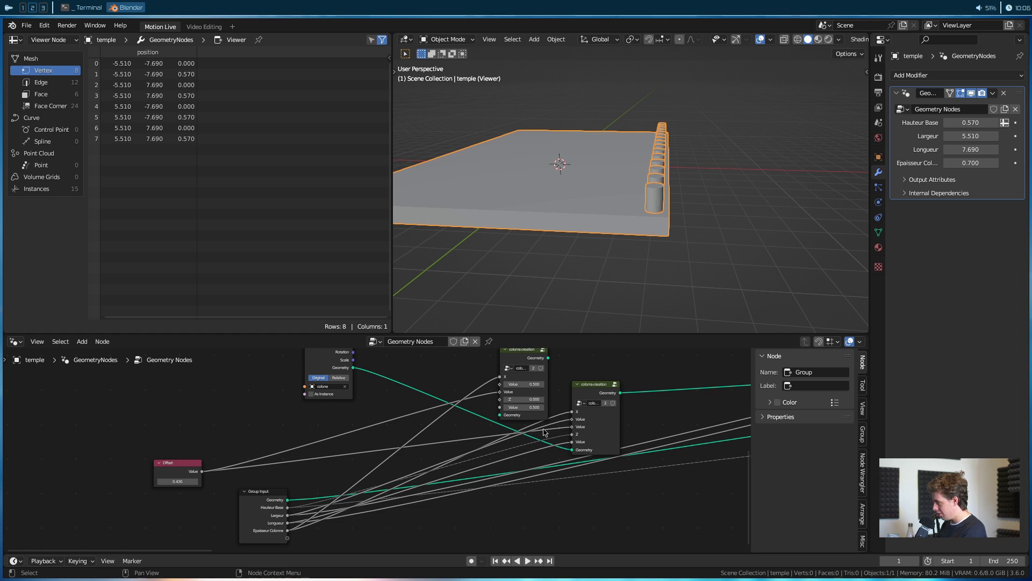
Move the original coloms-creation node next to Group Input and link Largeur to the duplicate's first Value input.
left_click_drag(592, 425, 351, 525)
scroll(353, 524, "up", 2)
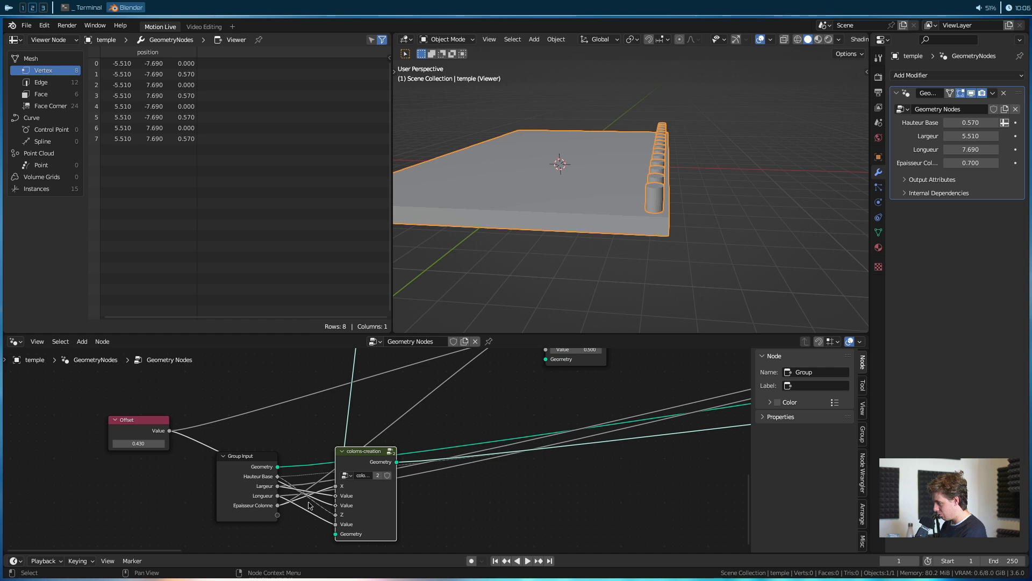
scroll(357, 515, "down", 1)
left_click_drag(292, 509, 299, 511)
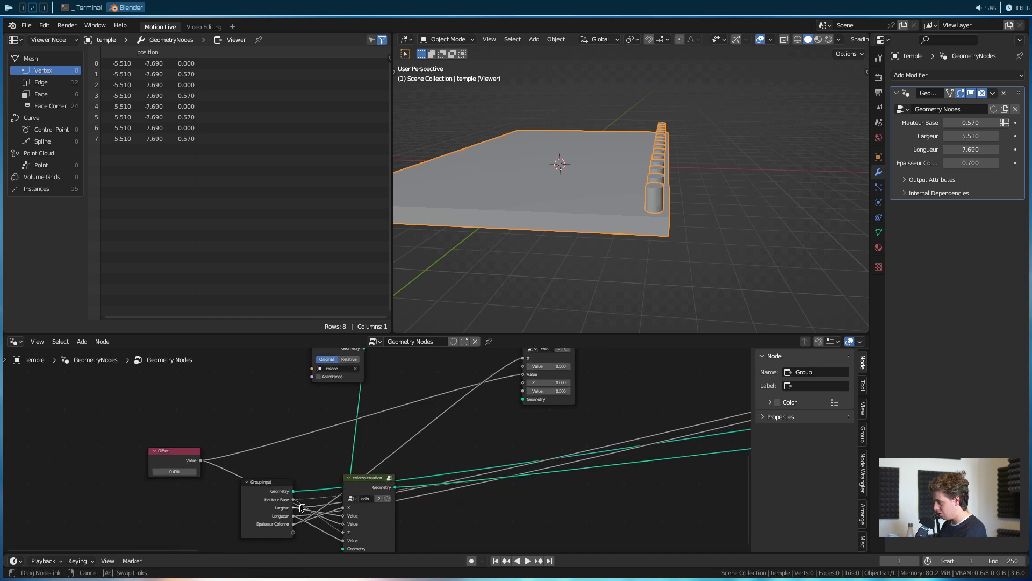
left_click_drag(505, 383, 522, 366)
scroll(428, 514, "down", 1)
middle_click_drag(428, 514, 431, 484)
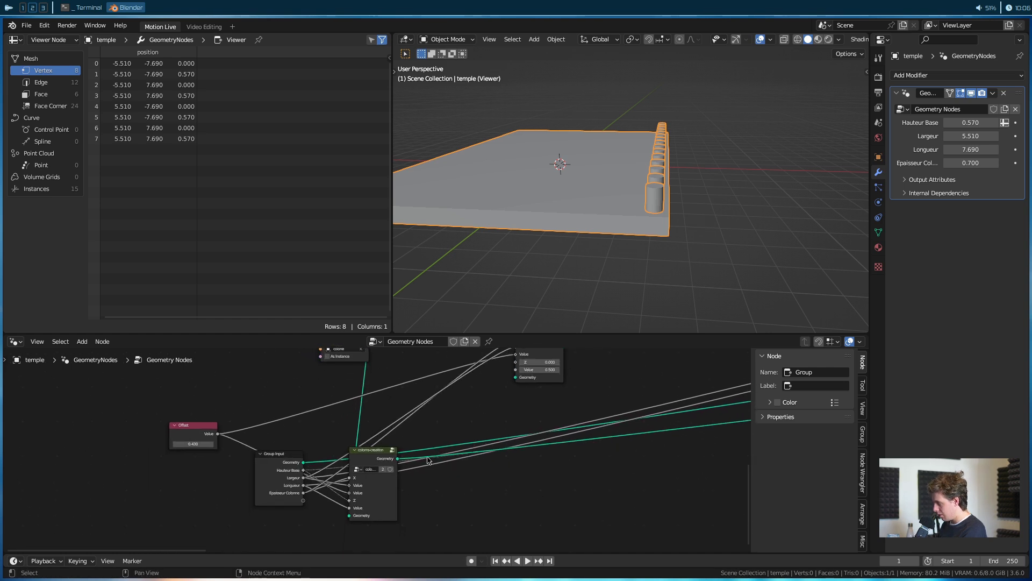
Shift the original coloms-creation node slightly up and away from the Group Input node.
scroll(383, 452, "up", 3)
left_click_drag(358, 509, 389, 467)
middle_click_drag(390, 494, 392, 463)
left_click_drag(392, 463, 399, 449)
middle_click_drag(399, 449, 372, 534)
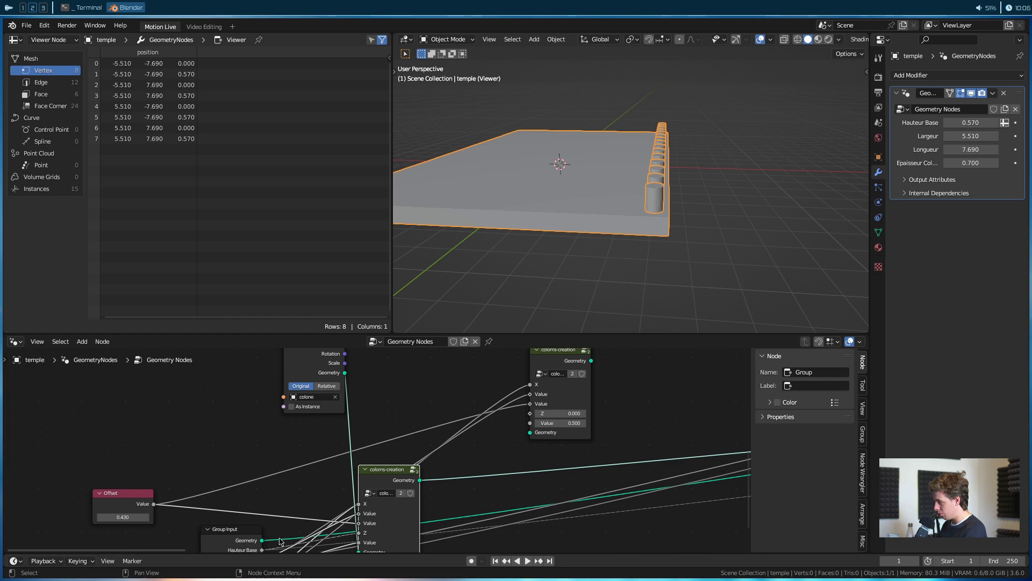
Complete the duplicate's inputs: link Hauteur Base to Z, Longueur to the last Value, and the Object Info geometry to Geometry.
middle_click_drag(527, 446, 510, 430)
scroll(586, 435, "down", 5)
middle_click_drag(599, 463, 164, 433)
scroll(387, 438, "up", 4)
middle_click_drag(439, 447, 272, 495)
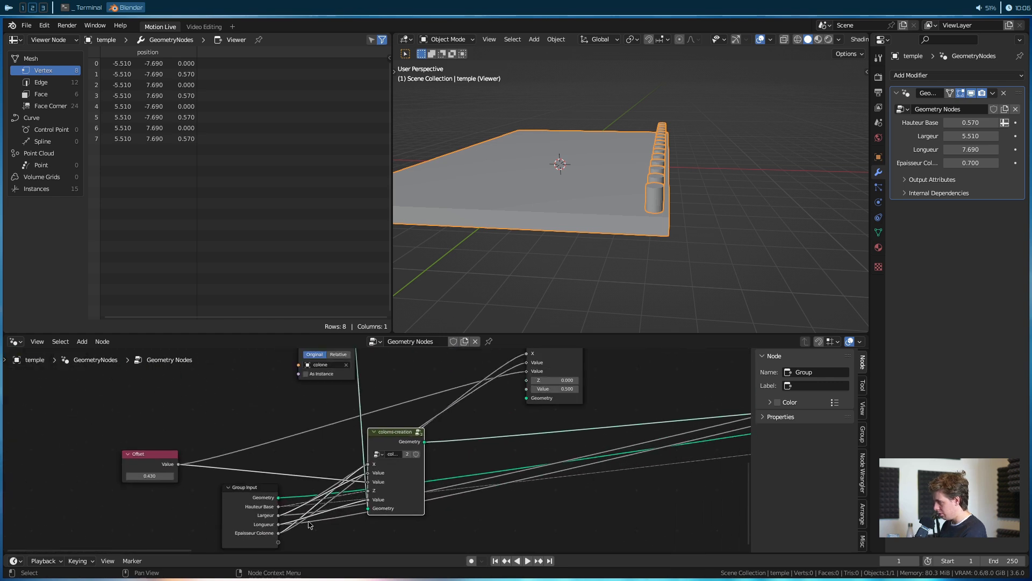
left_click_drag(278, 508, 532, 381)
left_click_drag(379, 507, 466, 497)
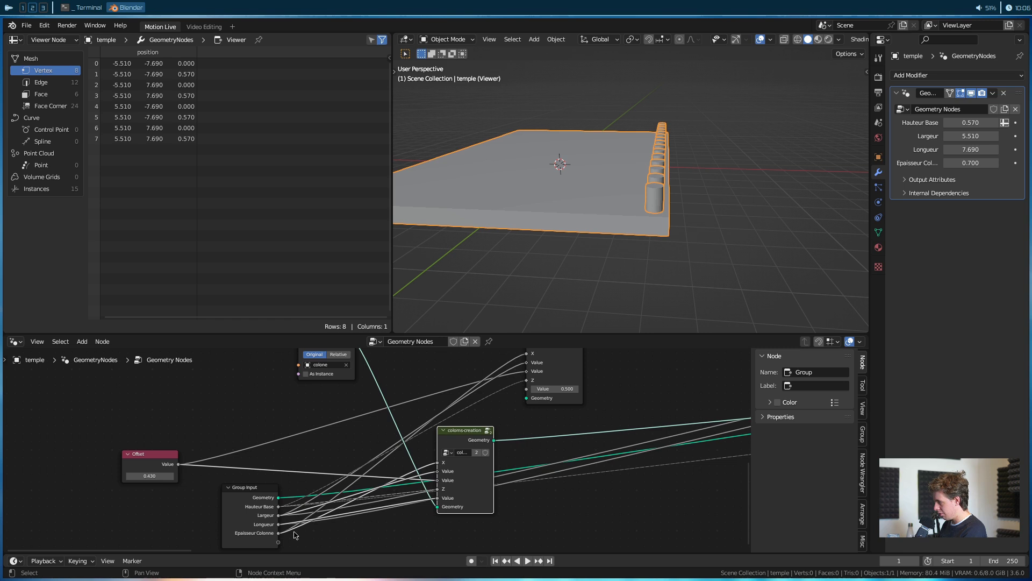
left_click_drag(280, 526, 505, 462)
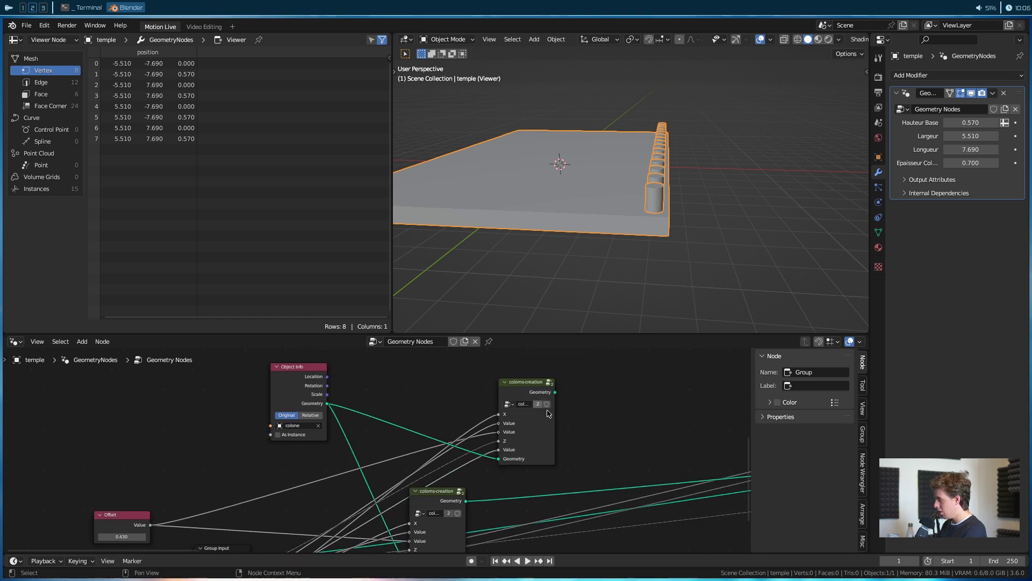
Align the original coloms-creation node under the duplicate and preview the output of each group in the viewport.
middle_click_drag(547, 417, 427, 372)
left_click_drag(314, 456, 412, 461)
left_click(412, 461, "ctrl+shift")
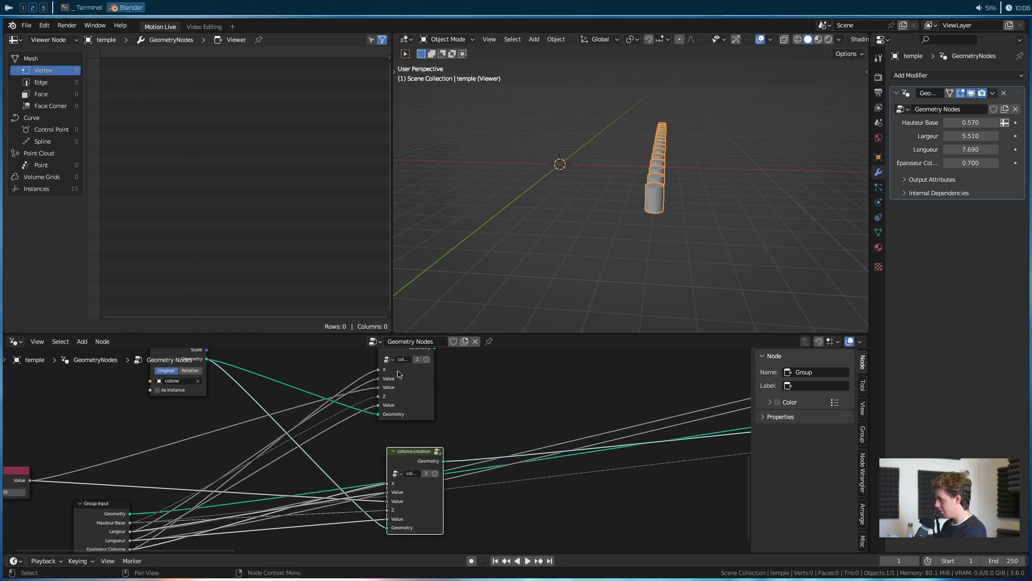
left_click(421, 397)
Move the Group Input node above the Offset node and the duplicated coloms-creation node further up to spread out the links.
middle_click_drag(463, 393, 461, 441)
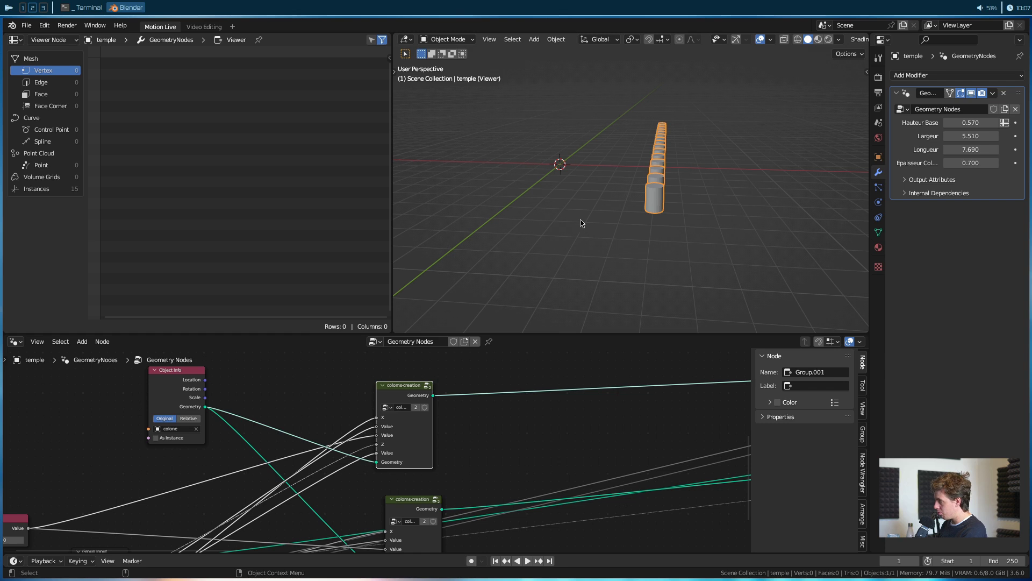
middle_click_drag(422, 537, 495, 465)
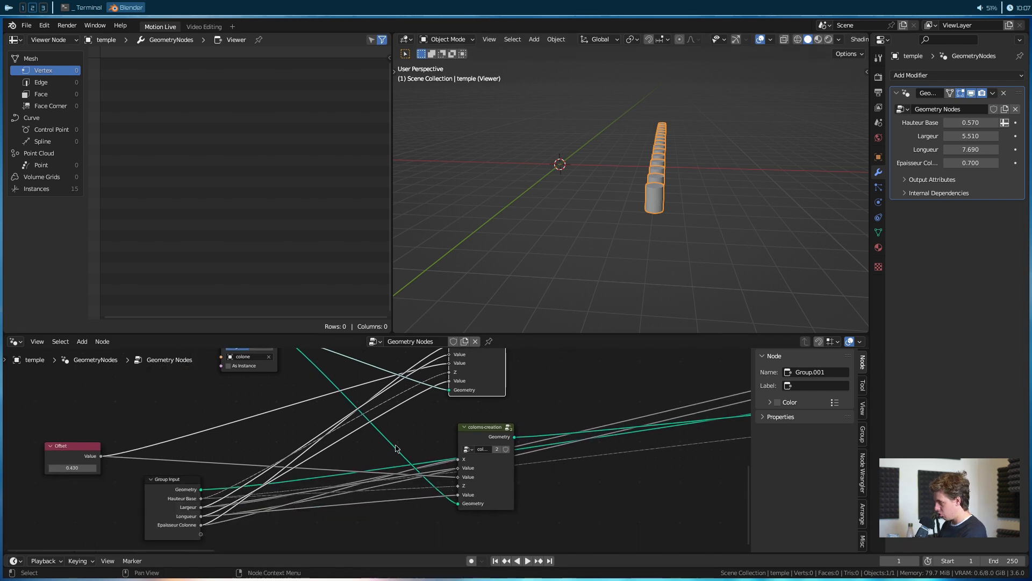
middle_click_drag(396, 448, 429, 463)
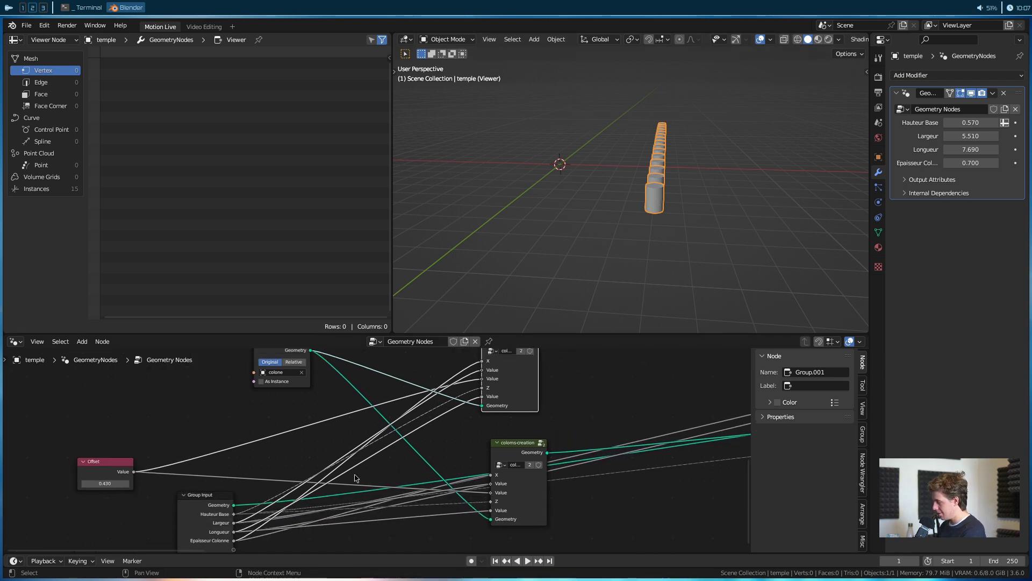
left_click_drag(184, 516, 152, 413)
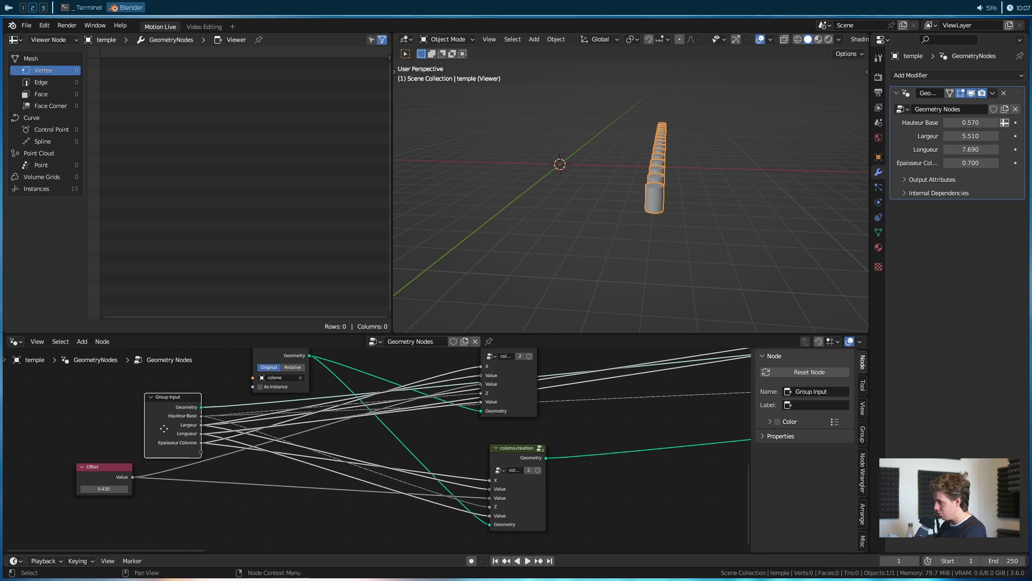
middle_click_drag(469, 396, 457, 440)
left_click_drag(504, 442, 503, 385)
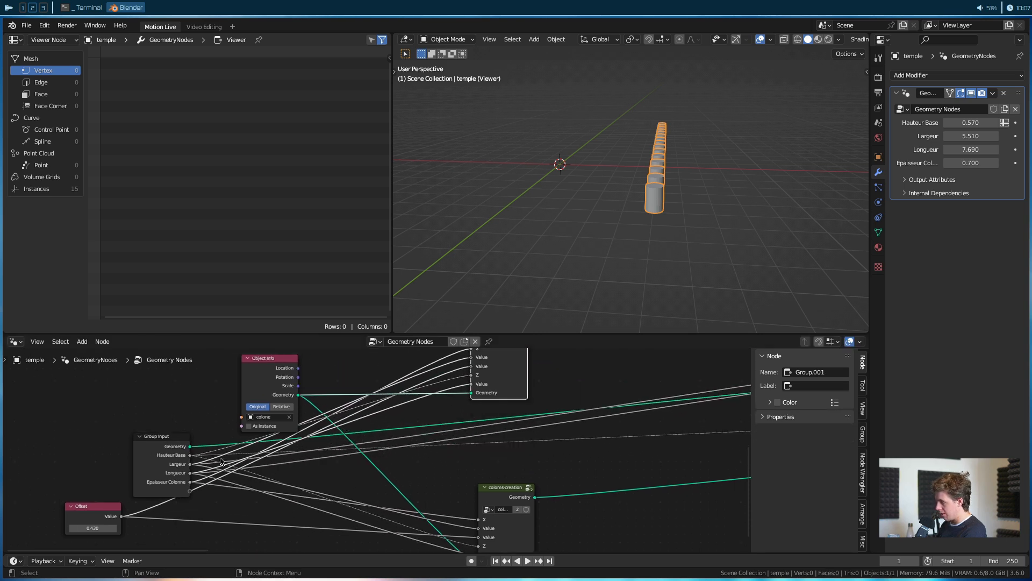
Try a Multiply node with a value of 0.9 on the link into the duplicated coloms-creation node's X input and remove it.
middle_click_drag(403, 385, 399, 408)
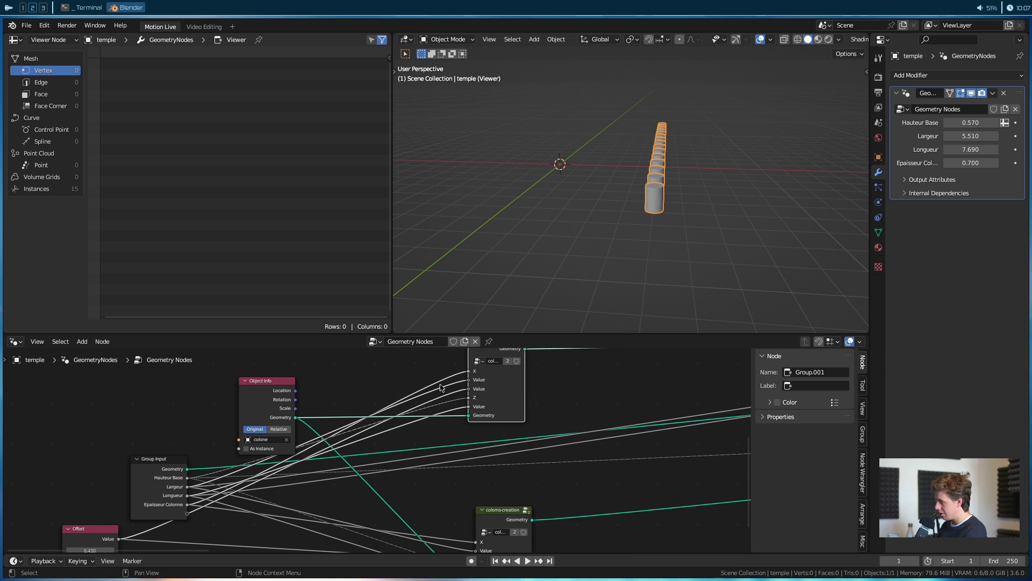
middle_click_drag(451, 378, 449, 400)
key("shift+a")
type("m")
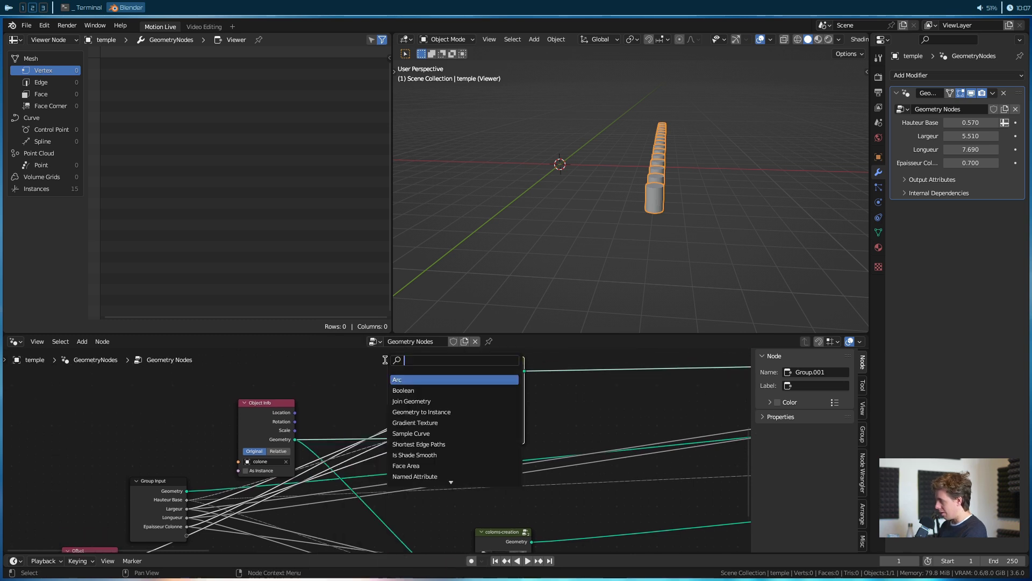
type("ath")
key("Return")
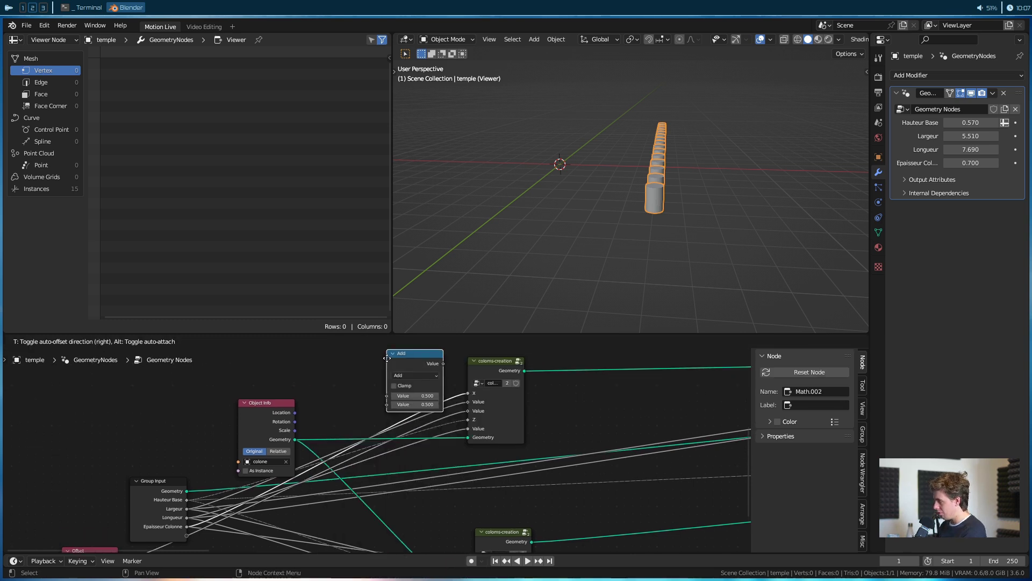
left_click(379, 358)
left_click(415, 376)
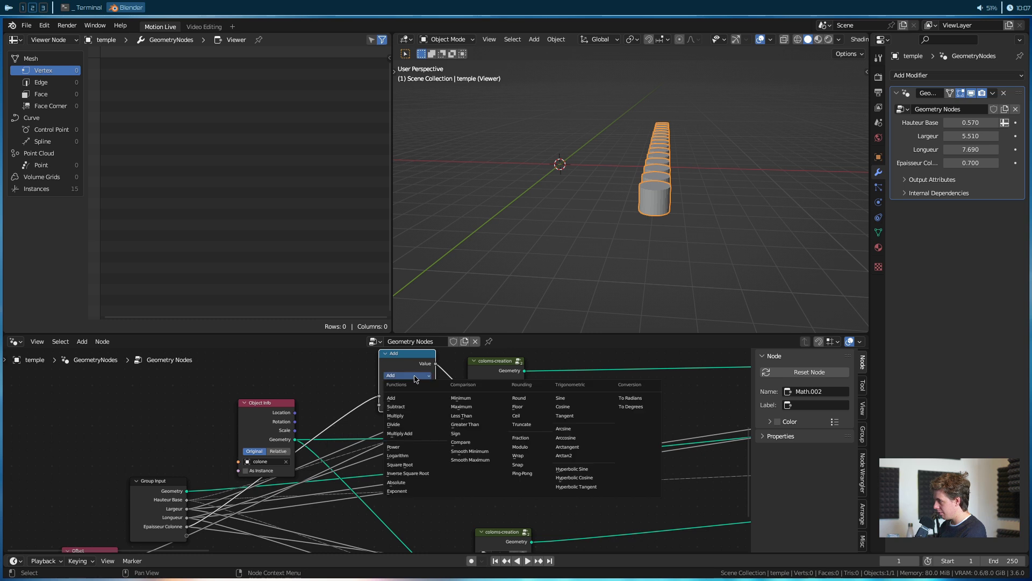
left_click(417, 415)
left_click(412, 404)
type("0.9")
key("Return")
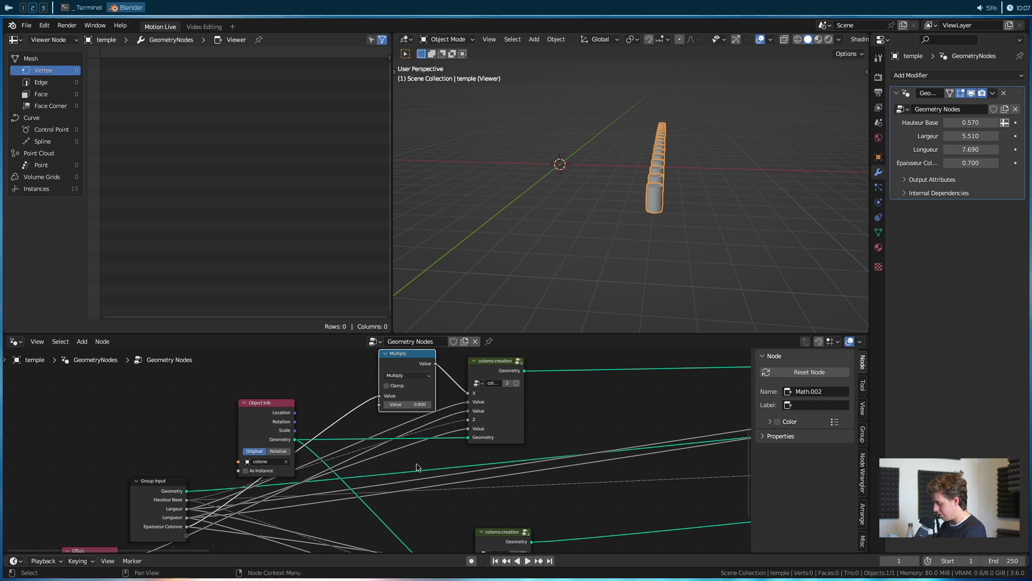
key("ctrl+x")
Insert a Multiply node with a value of -1 on the Largeur link into the duplicated coloms-creation node's first Value input.
middle_click_drag(414, 473, 421, 430)
left_click_drag(515, 387, 587, 395)
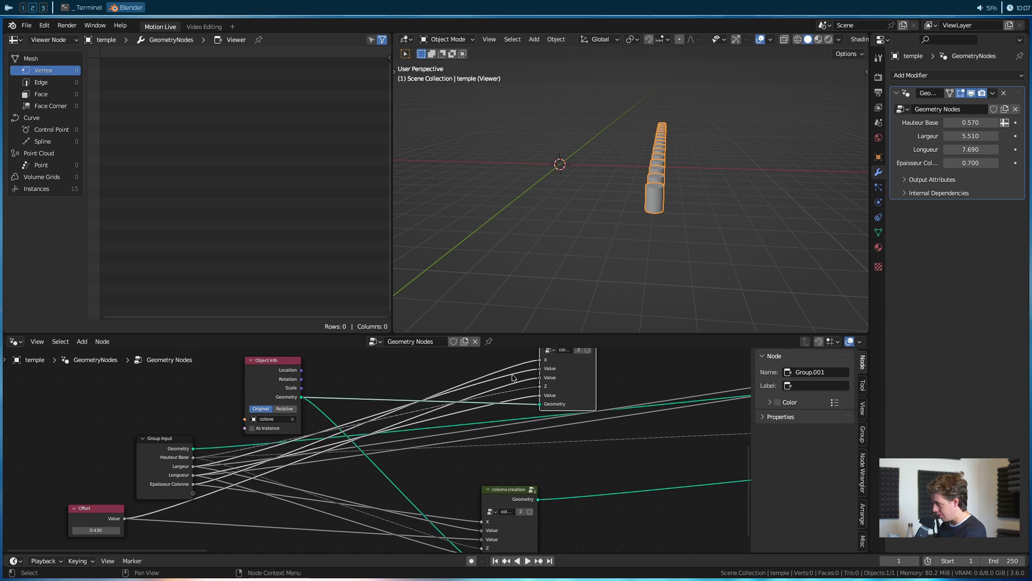
middle_click_drag(507, 379, 496, 404)
key("shift+a")
left_click(436, 356)
type("add")
key("Return")
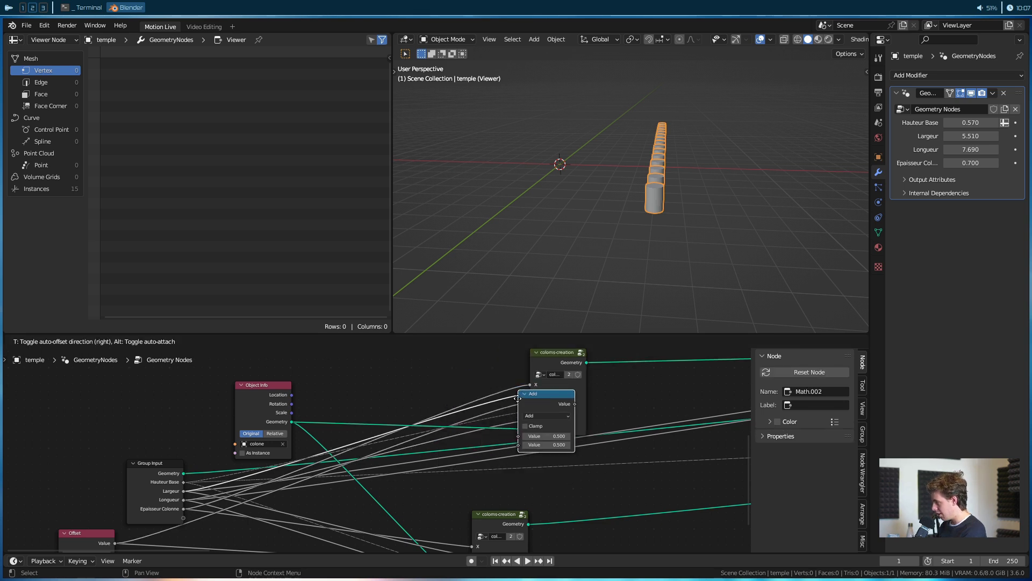
left_click(441, 398)
left_click(472, 416)
left_click(473, 458)
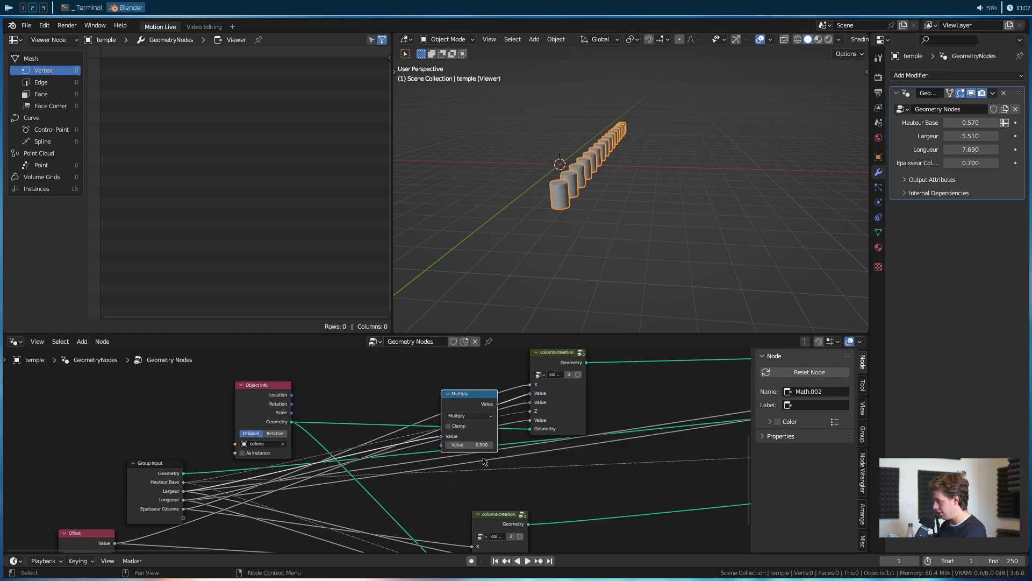
type("-1")
key("Return")
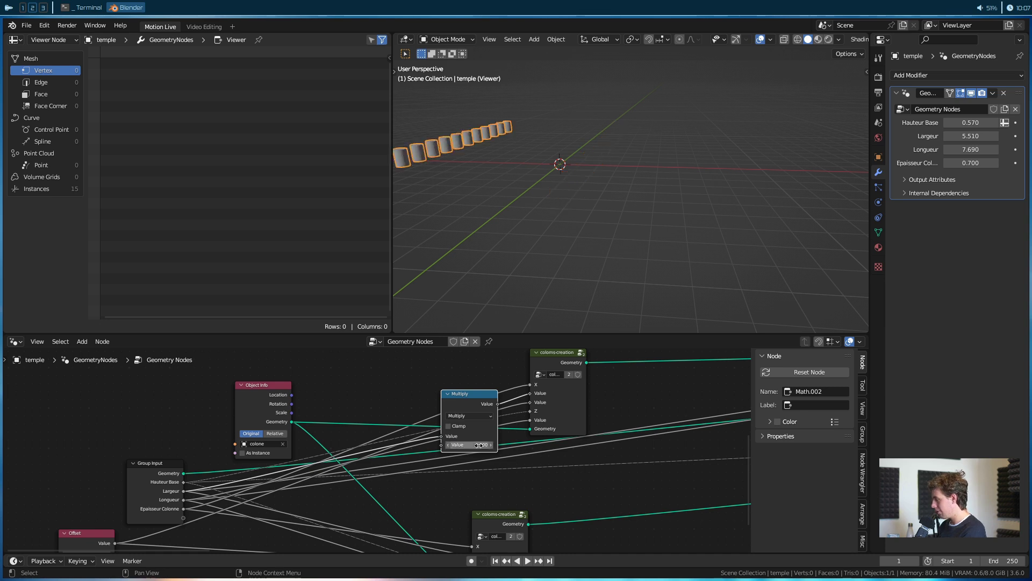
left_click_drag(462, 410, 381, 374)
scroll(454, 383, "down", 2)
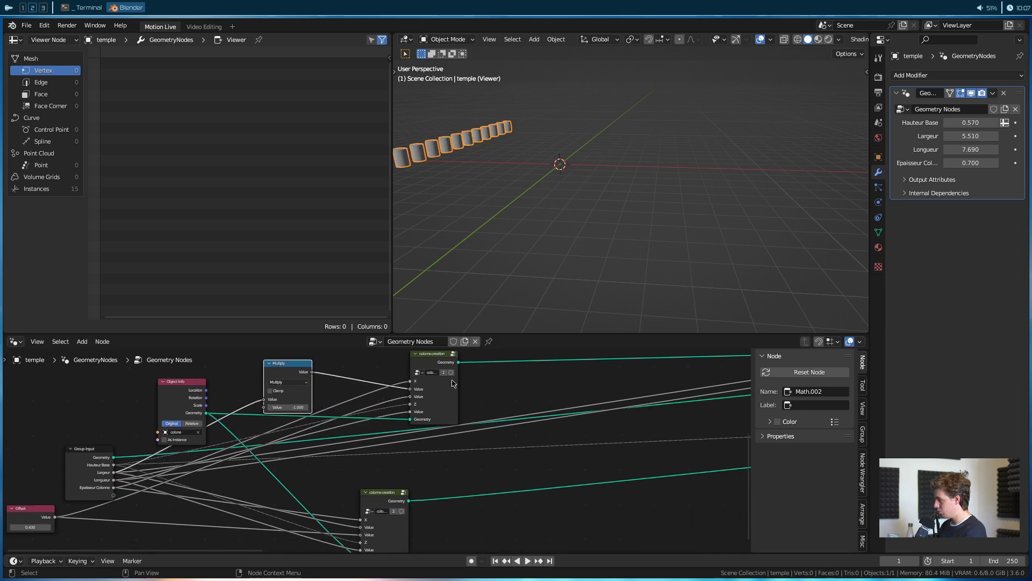
Preview the original coloms-creation node's output and line the node up beneath the duplicate.
left_click(400, 498, "ctrl+shift")
scroll(366, 479, "down", 1)
scroll(350, 467, "down", 3, "ctrl")
left_click_drag(253, 493, 300, 478)
key("shift+a")
left_click(405, 358)
type("jo")
key("Return")
key("Escape")
Add a Join Geometry node and link the Geometry outputs of both coloms-creation nodes into it.
key("shift+a")
left_click(405, 361)
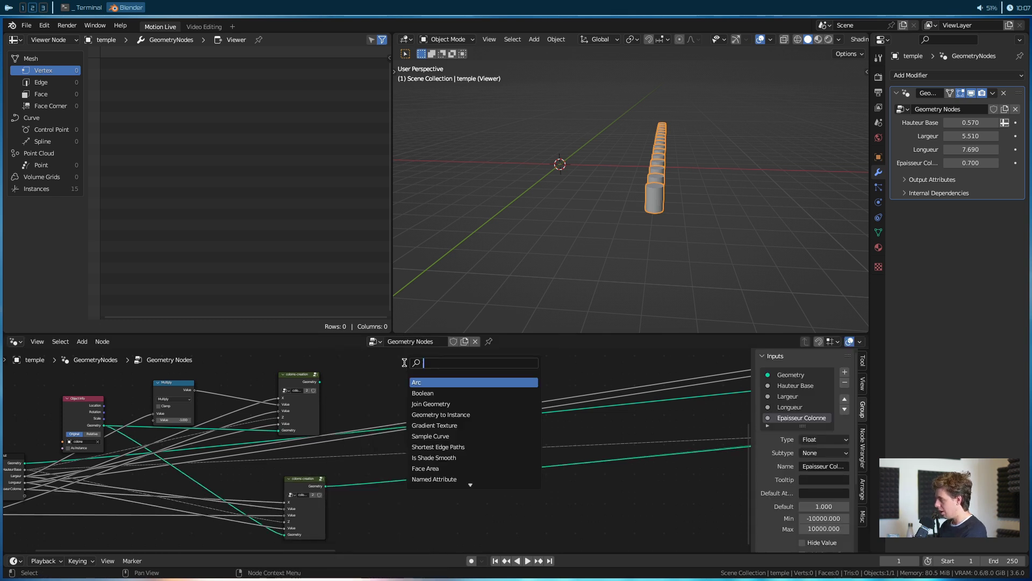
type("join ge")
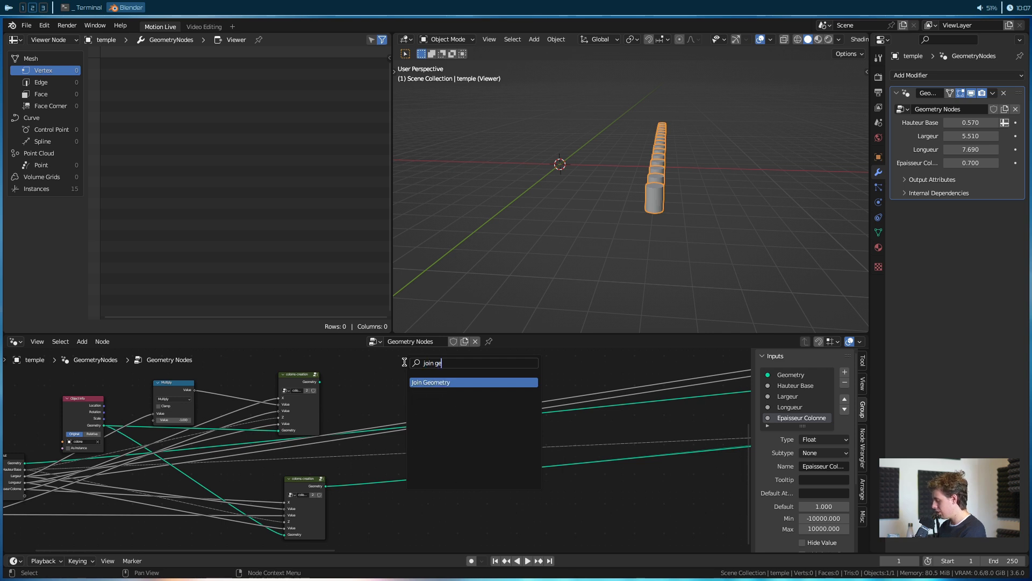
key("Return")
left_click(417, 371)
left_click_drag(320, 381, 412, 389)
left_click_drag(321, 383, 407, 375)
left_click_drag(325, 486, 402, 393)
Preview the joined column rows and reposition the nodes downstream of the new Join Geometry node.
middle_click_drag(494, 397, 346, 409)
scroll(466, 454, "down", 8)
left_click_drag(656, 504, 375, 372)
key("g")
left_click(162, 398)
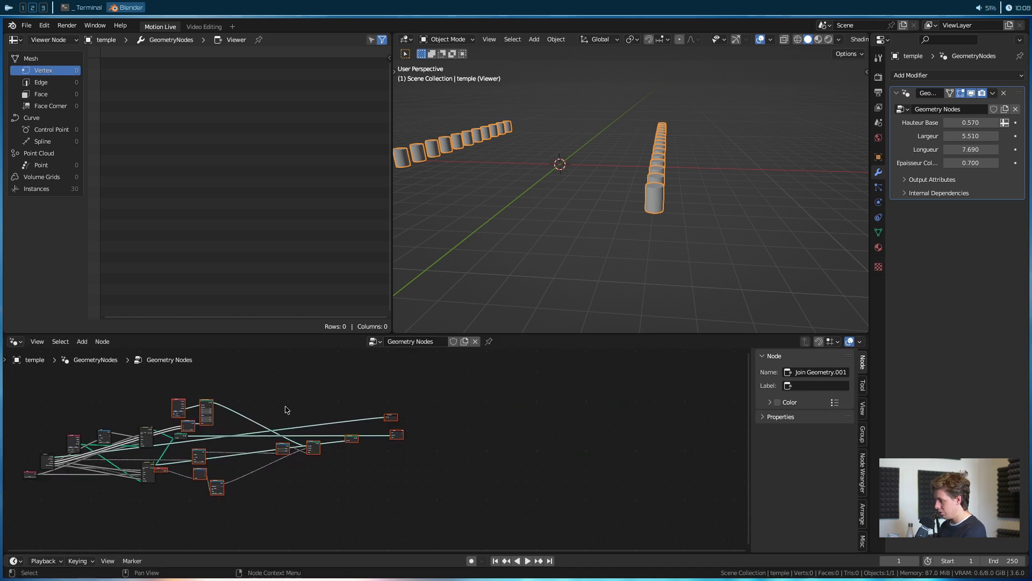
Link the columns' Join Geometry output into the final Join Geometry node and preview the rows together with the temple base.
scroll(260, 411, "up", 6)
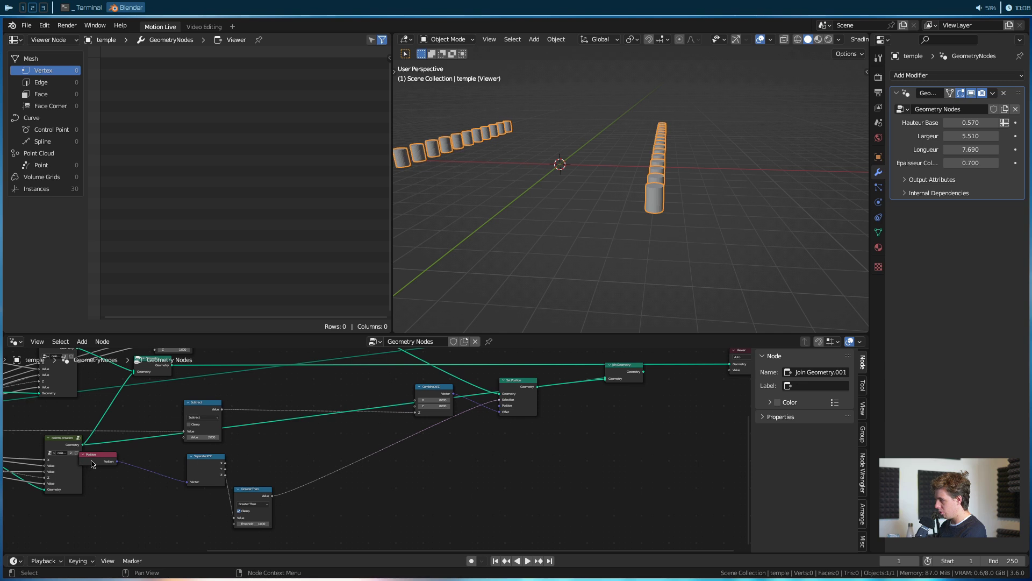
left_click_drag(89, 464, 87, 515)
middle_click_drag(87, 515, 74, 553)
left_click(156, 416)
left_click_drag(156, 413, 637, 500)
middle_click_drag(595, 442, 753, 445)
scroll(580, 244, "down", 2)
middle_click_drag(315, 446, 328, 428)
scroll(532, 437, "up", 2)
left_click(443, 371)
Reposition the Offset node and duplicate the -1 Multiply node onto its link into the duplicated coloms-creation node's second Value input.
left_click_drag(314, 458, 214, 377)
left_click_drag(123, 518, 201, 541)
left_click(253, 481)
key("shift+a")
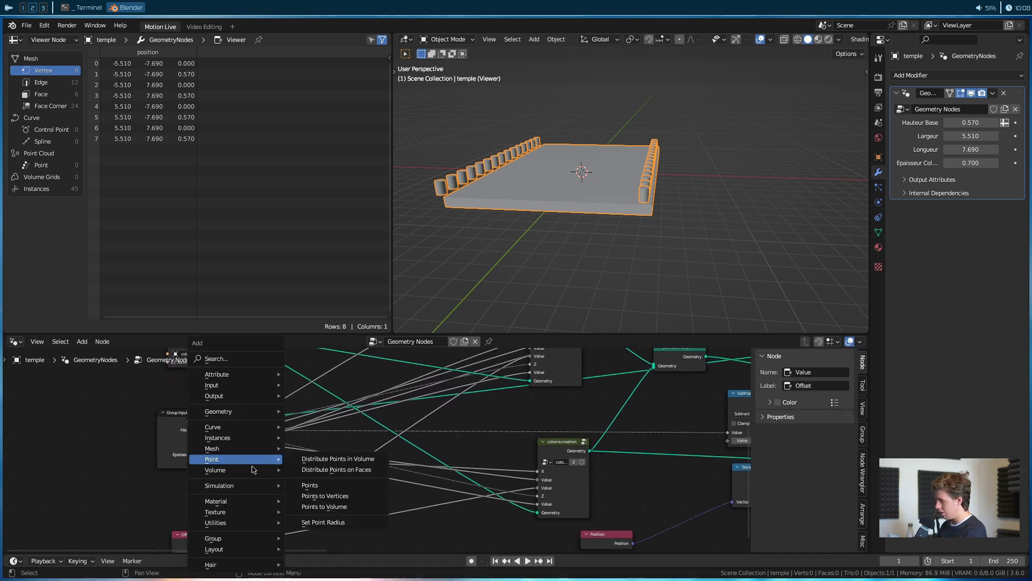
scroll(408, 457, "down", 5)
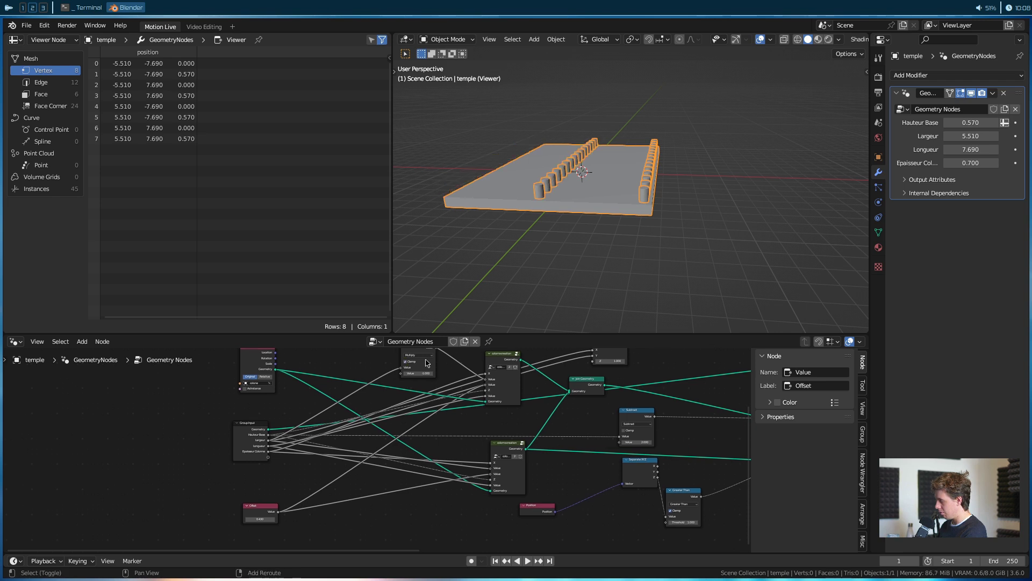
left_click(427, 366, "shift")
key("shift+d")
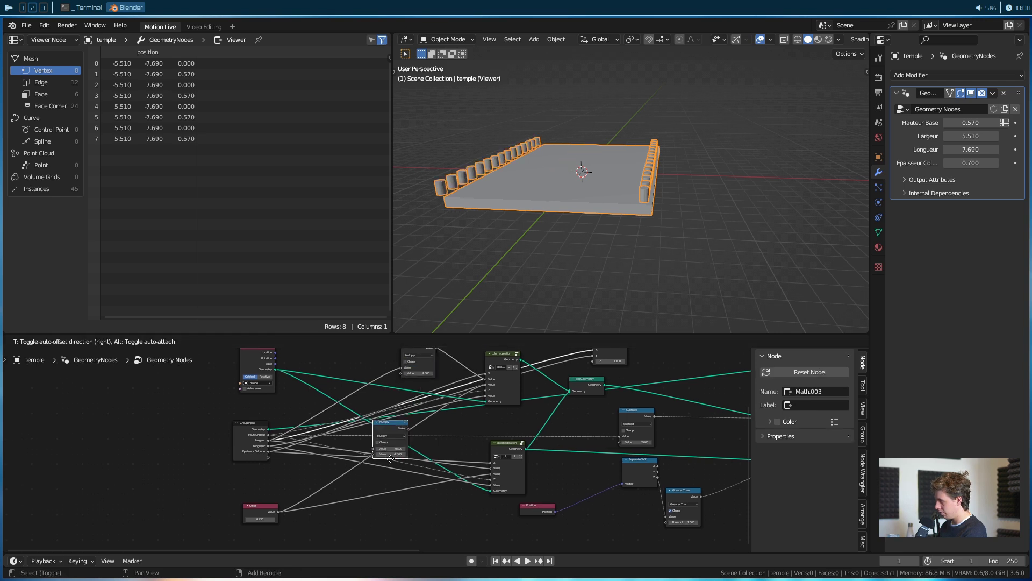
left_click(336, 484)
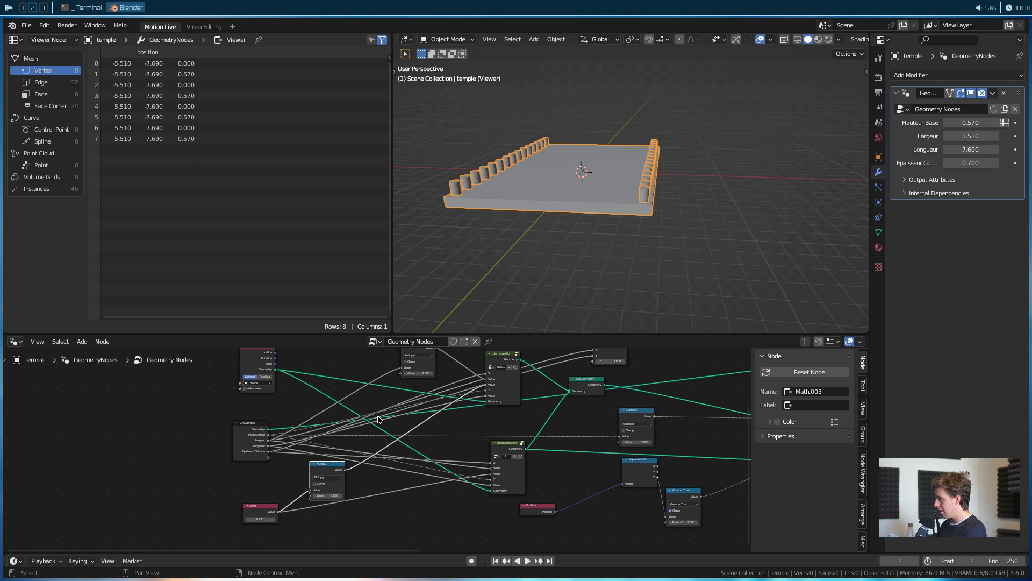
Set the modifier's Largeur to 6.51 and inspect how both column rows follow the base edges.
left_click(970, 136)
type("0.89")
key("Return")
left_click_drag(970, 136, 1002, 136)
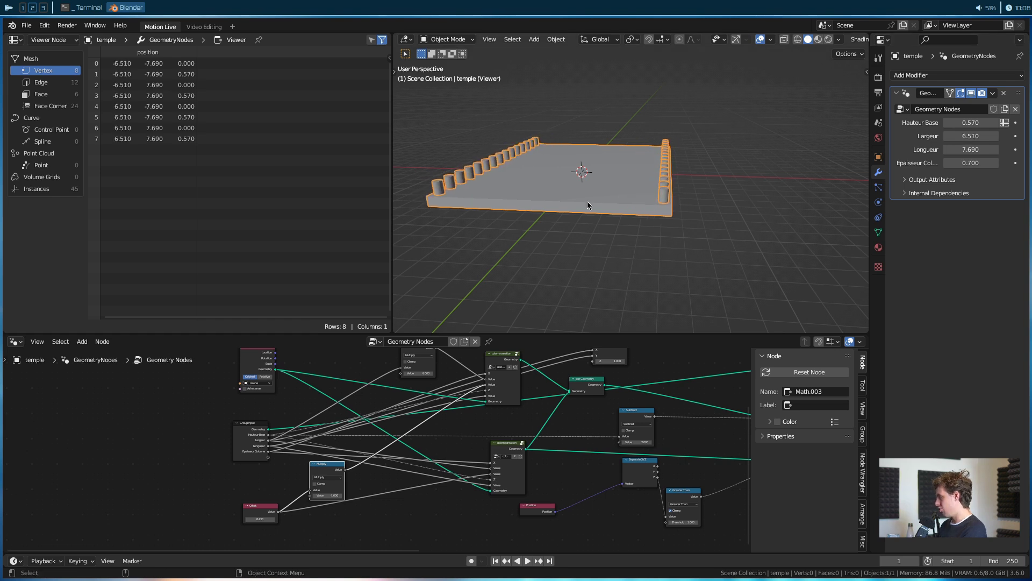
scroll(587, 205, "up", 3)
middle_click_drag(588, 204, 672, 242)
scroll(420, 467, "up", 3)
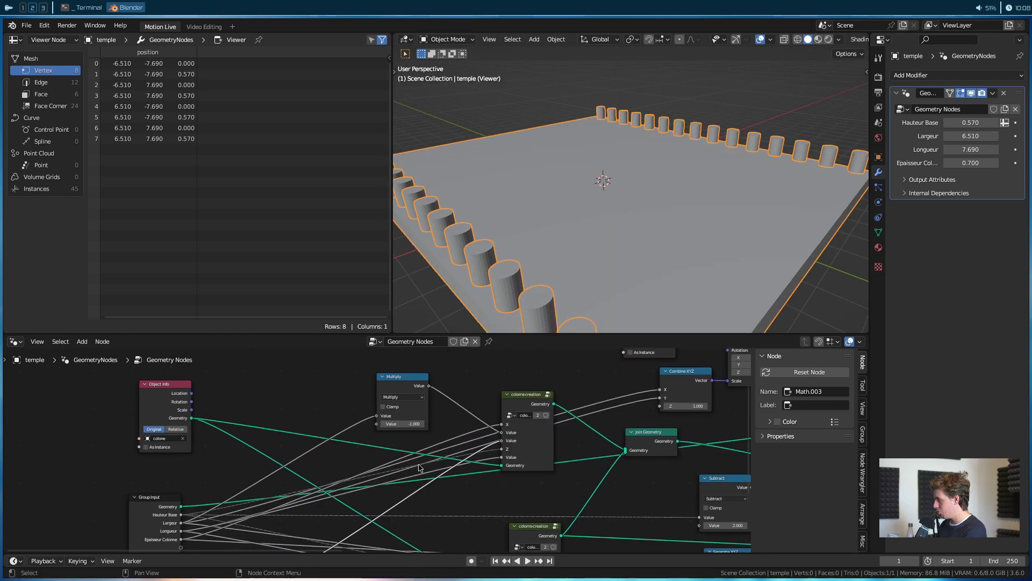
Move the duplicated coloms-creation node down closer to the original and review the whole temple base with its columns.
middle_click_drag(525, 460, 471, 403)
left_click_drag(482, 401, 489, 442)
middle_click_drag(484, 455, 595, 499)
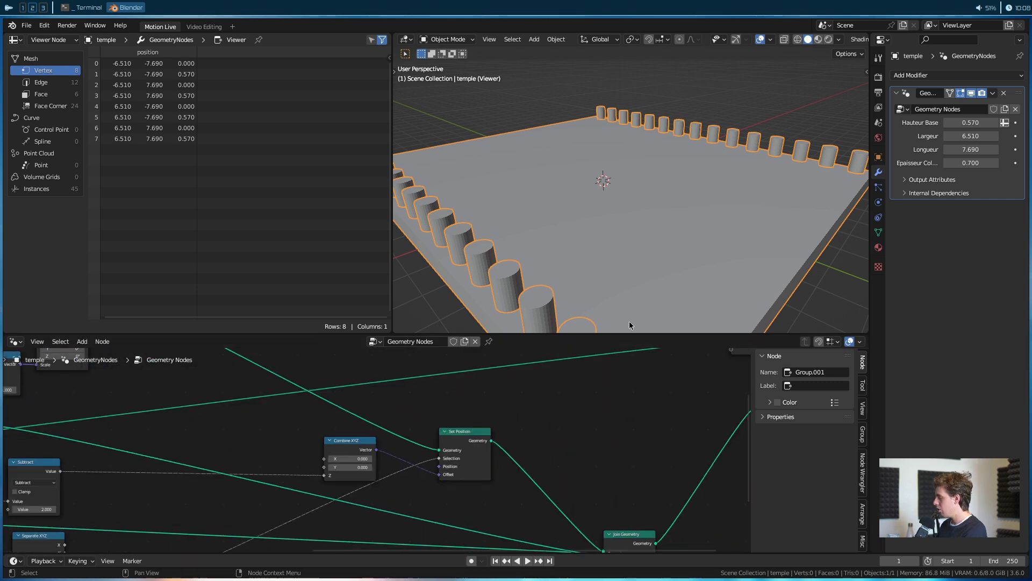
scroll(656, 285, "down", 3)
middle_click_drag(655, 285, 609, 275)
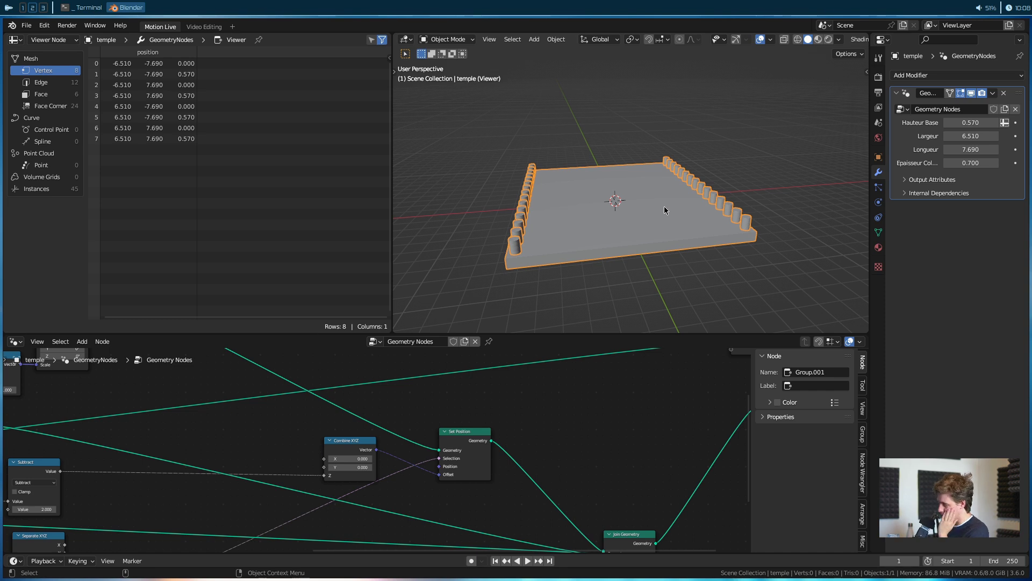
middle_click_drag(300, 422, 532, 425)
left_click_drag(316, 444, 322, 442)
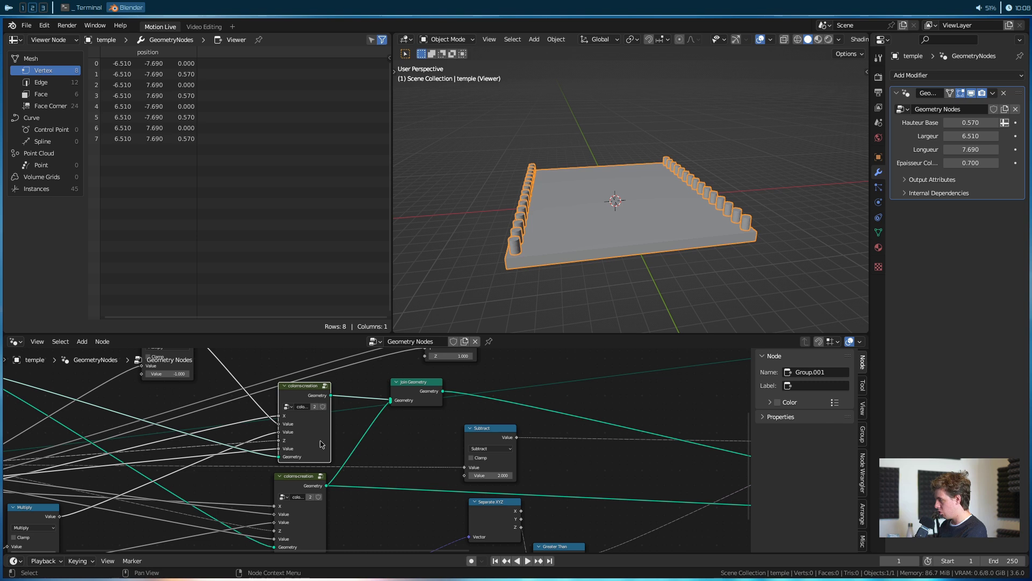
Open the duplicated coloms-creation group for editing and preview its Set Position output.
key("Tab")
key("Tab")
key("Tab")
key("Tab")
middle_click_drag(311, 422, 429, 422)
key("Tab")
middle_click_drag(300, 446, 223, 416)
left_click(472, 482, "ctrl+shift")
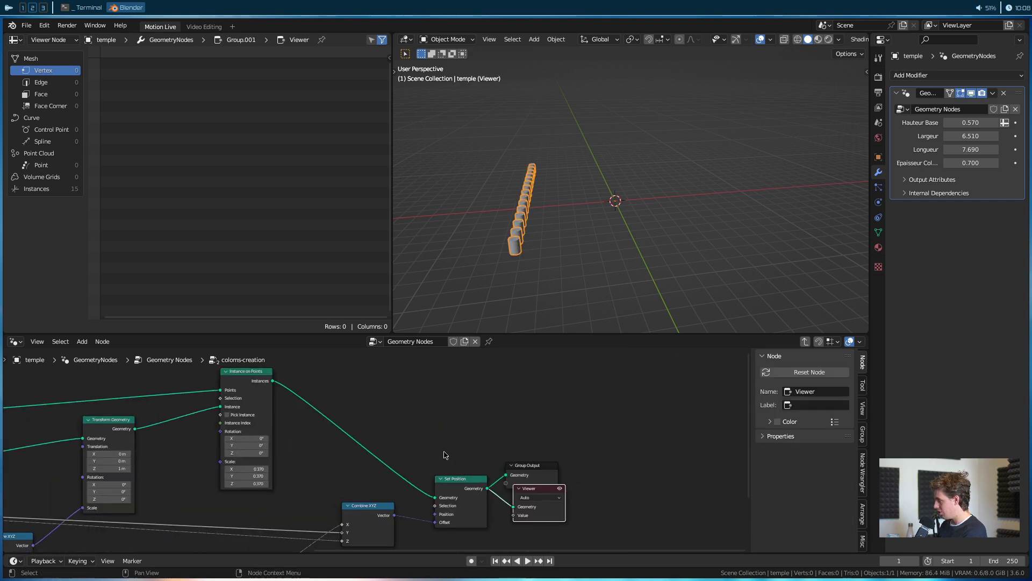
Look through the node chain inside coloms-creation, delete the group's Viewer node and return to the main node tree.
middle_click_drag(111, 455, 343, 448)
middle_click_drag(207, 450, 510, 429)
middle_click_drag(341, 428, 397, 405)
middle_click_drag(507, 424, 384, 397)
middle_click_drag(419, 438, 172, 473)
middle_click_drag(562, 419, 195, 450)
key("x")
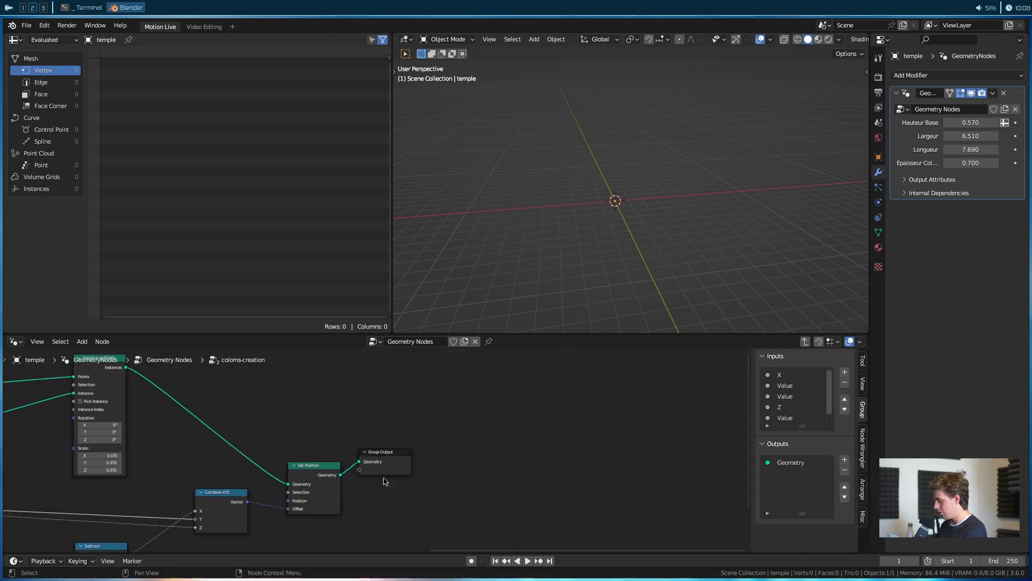
key("Tab")
Preview the Geometry output of the colone Object Info node in the viewport.
middle_click_drag(113, 463, 413, 451)
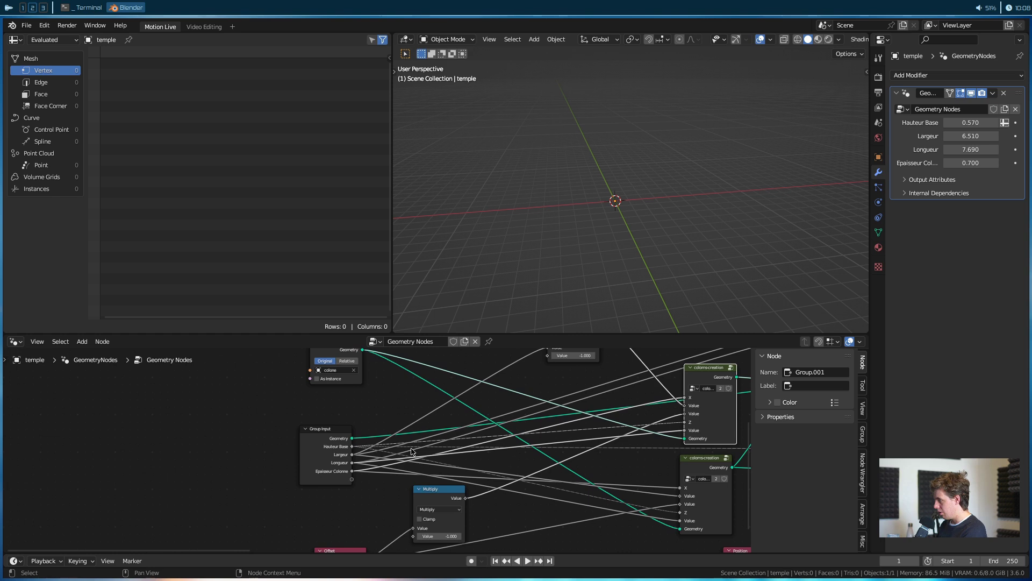
middle_click_drag(348, 451, 322, 517)
left_click(318, 417, "ctrl+shift")
left_click(317, 418, "ctrl+shift")
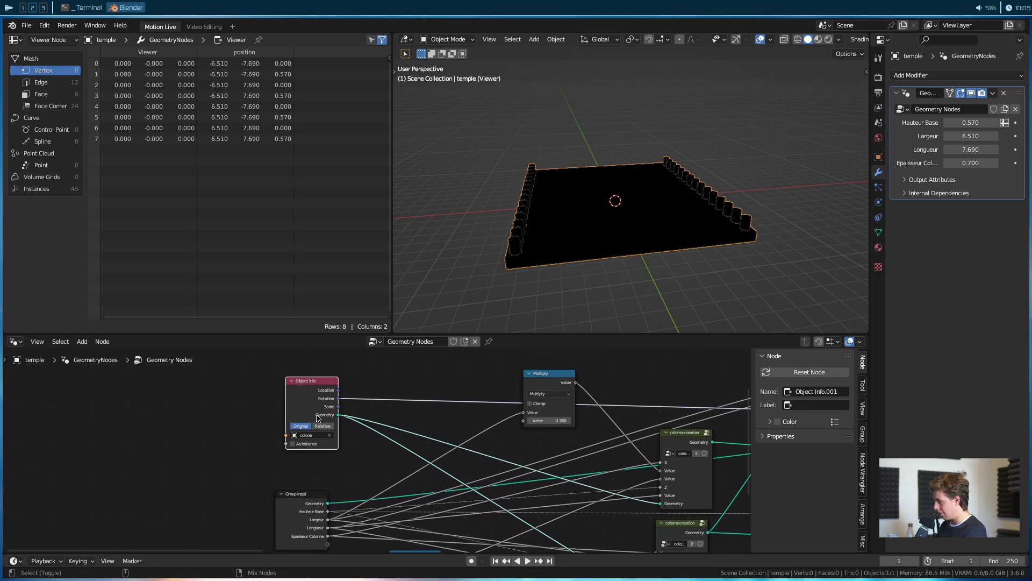
left_click(319, 418, "ctrl+shift")
left_click(321, 418, "ctrl+shift")
mouse_move(453, 454)
middle_mouse_down()
mouse_move(294, 387)
mouse_move(338, 418)
middle_mouse_up()
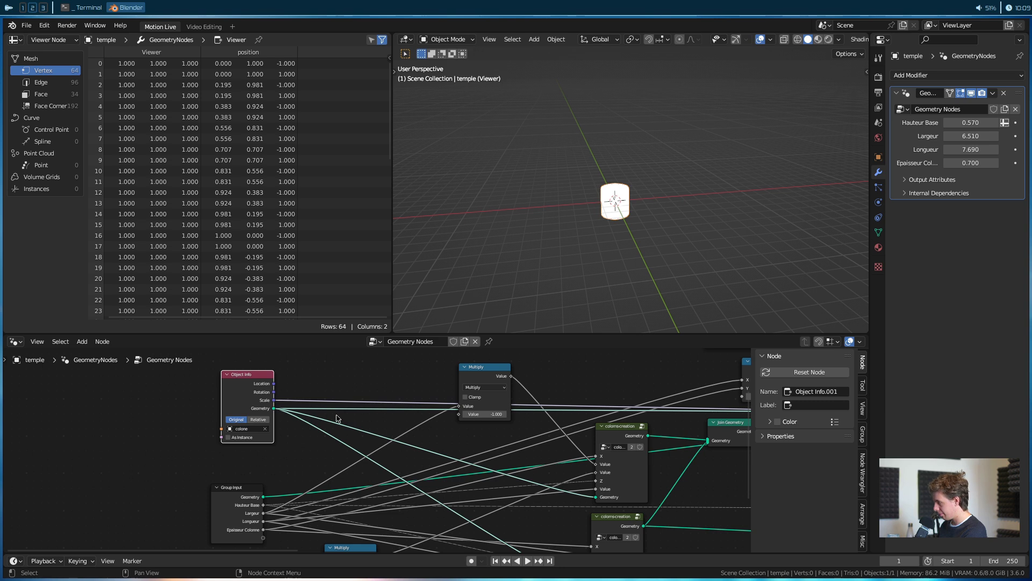
Add a reroute on the Object Info geometry links and move the Object Info node away from it to make room.
middle_click_drag(386, 473, 344, 440)
right_click_drag(279, 414, 273, 358, "shift")
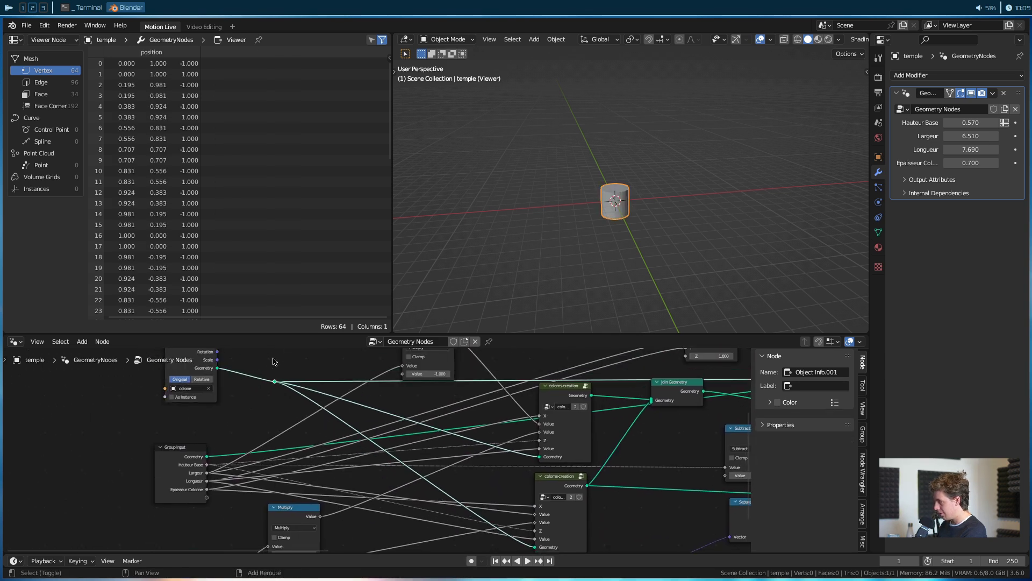
middle_click_drag(263, 368, 414, 361)
left_click_drag(347, 359, 122, 384)
Insert a Set Position node on the geometry link between the Object Info node and the reroute.
middle_click_drag(189, 352, 195, 387)
key("shift+a")
type("set po")
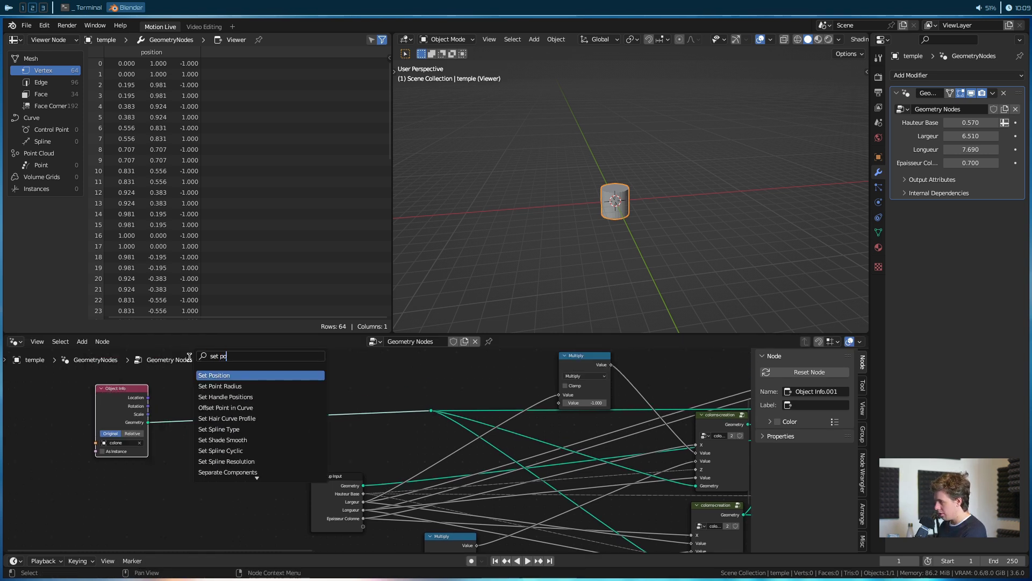
left_click(218, 396)
left_click(256, 406)
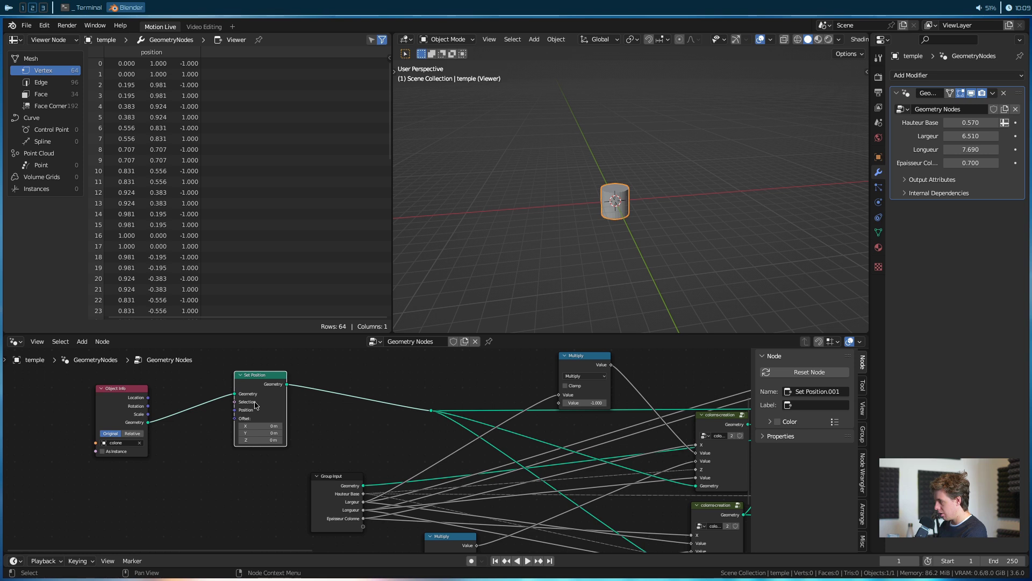
Try a Z offset of -0.3 m on the new Set Position node and reset it to 0.
left_click(260, 440)
type("-0.3")
key("Return")
left_click(261, 439)
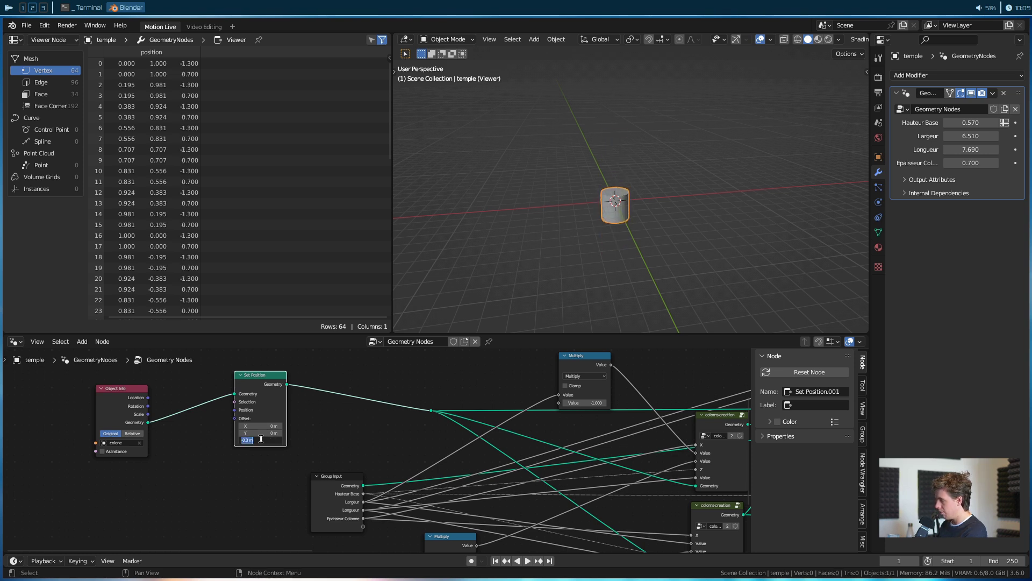
type("0")
key("Return")
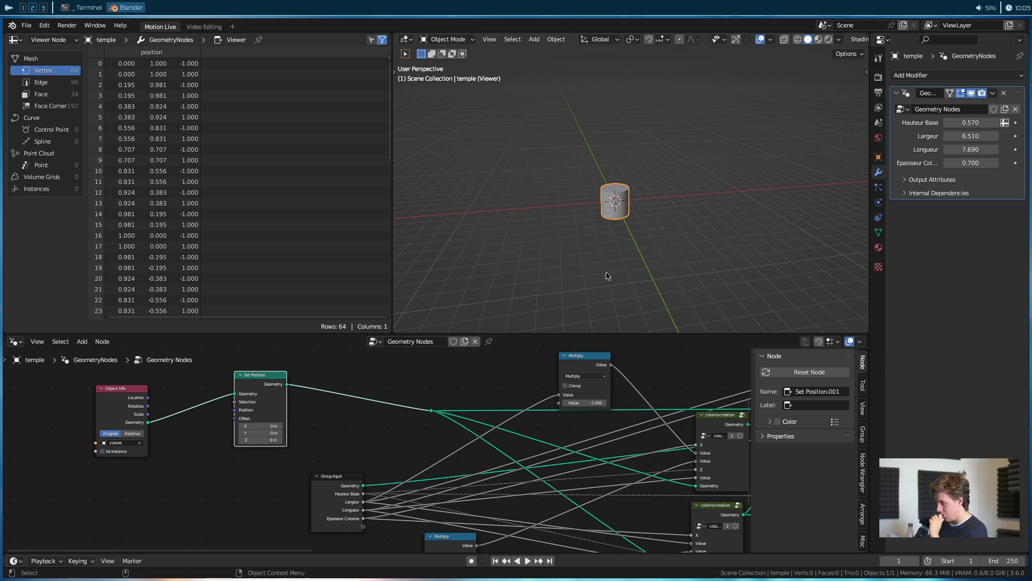
Move the Position, Separate XYZ and Greater Than nodes together beneath the colone Object Info node.
middle_click_drag(627, 486, 286, 376)
scroll(417, 444, "down", 3)
middle_click_drag(544, 497, 539, 471)
left_click_drag(453, 466, 294, 494)
left_click_drag(572, 416, 559, 453)
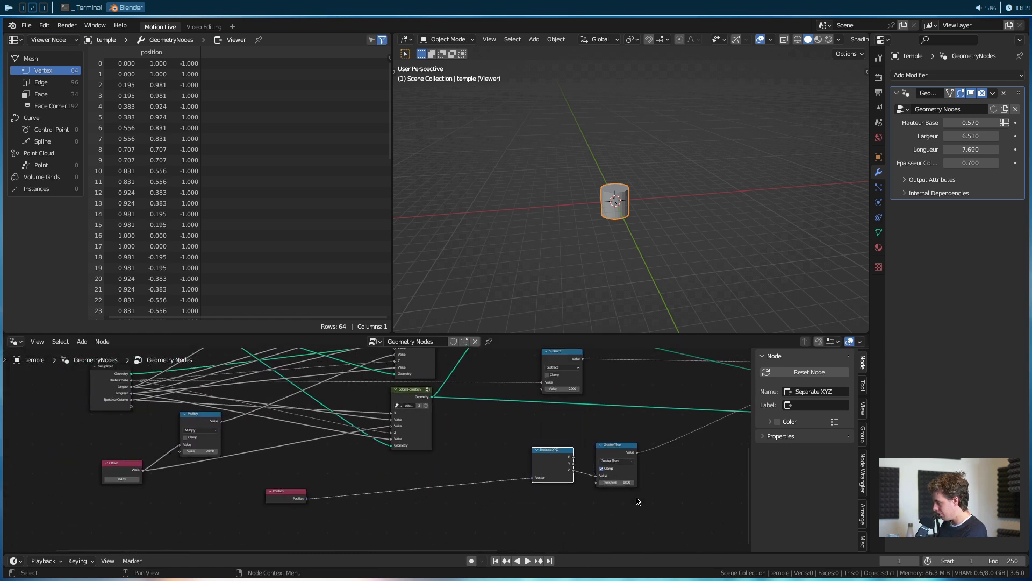
scroll(292, 491, "down", 1)
middle_click_drag(293, 490, 527, 481)
left_click_drag(412, 498, 565, 483)
left_click_drag(704, 514, 551, 471)
left_click_drag(570, 484, 115, 438)
middle_click_drag(205, 443, 370, 492)
scroll(370, 492, "up", 4)
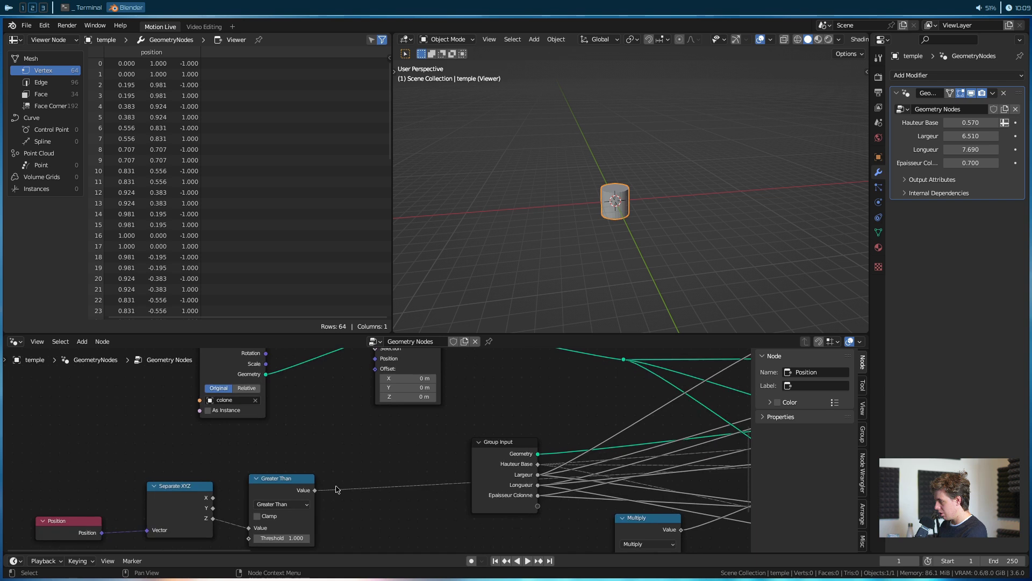
Link the Greater Than value to the Selection of the colone Set Position node and try a Z offset of 1 m.
left_click_drag(322, 519, 383, 377)
mouse_move(412, 425)
left_mouse_down()
mouse_move(460, 425)
mouse_move(416, 429)
left_mouse_up()
left_click(425, 426)
type("1")
key("Return")
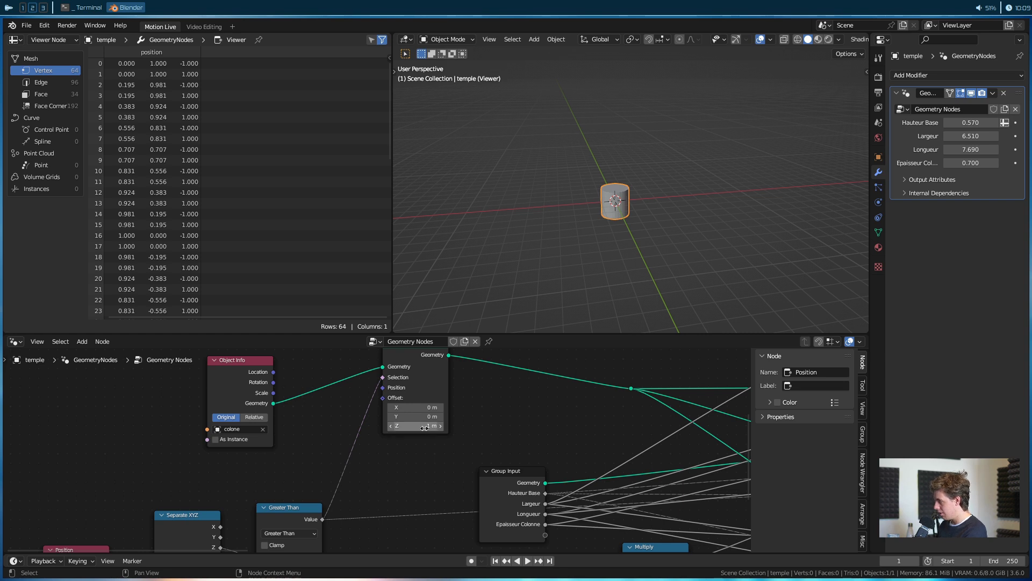
middle_click_drag(359, 511, 371, 477)
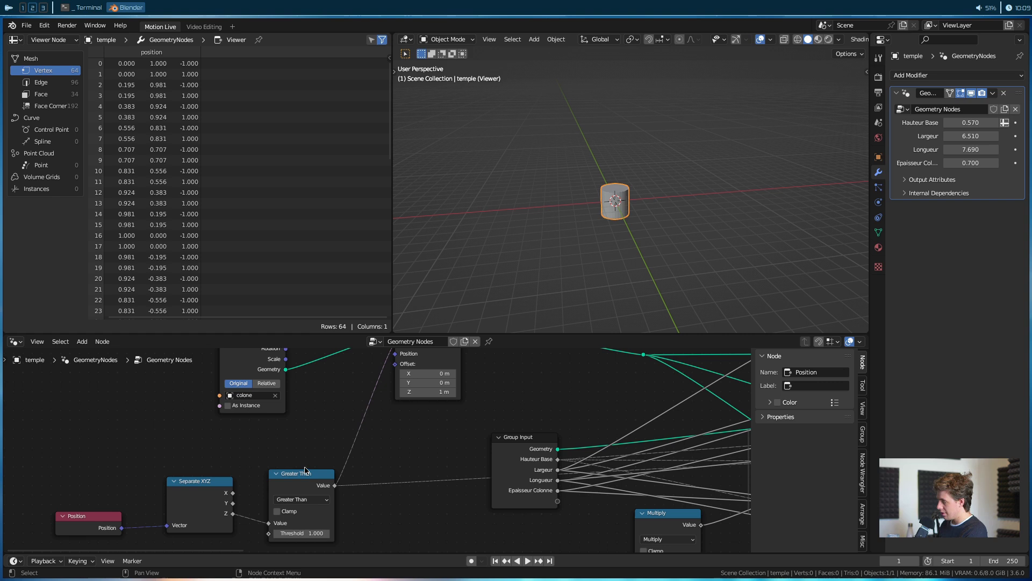
Duplicate the Greater Than node, and cut the original's link to the colone Set Position while moving that original well away.
left_click_drag(301, 482, 397, 475)
key("shift+d")
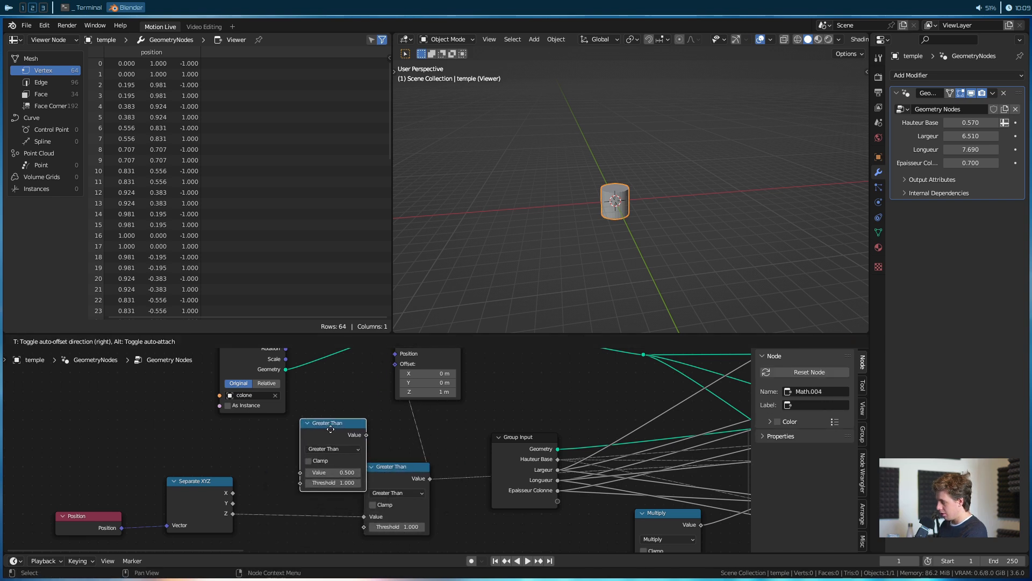
left_click(358, 439)
right_click_drag(427, 421, 411, 452, "ctrl")
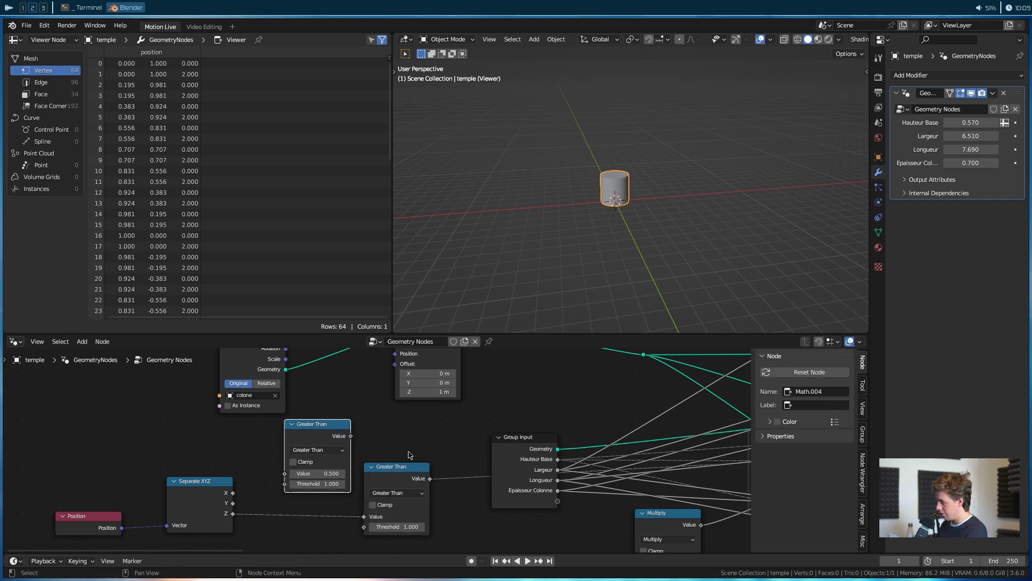
scroll(376, 408, "down", 8)
left_click_drag(392, 442, 667, 505)
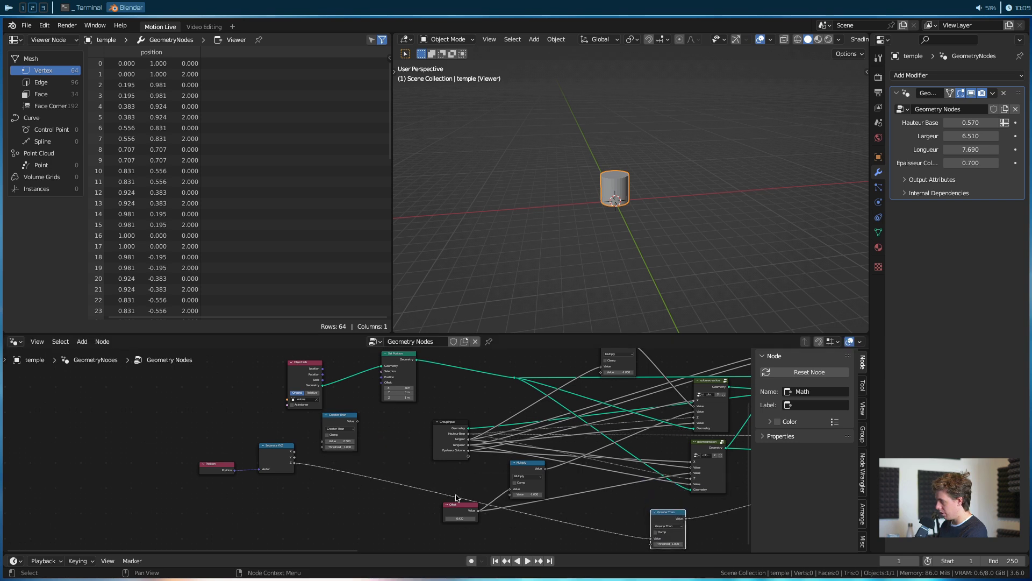
Set the duplicated Greater Than threshold to 0.8 and wire it between Separate XYZ's Z and the Set Position's Selection.
scroll(370, 449, "up", 2)
left_click(327, 445)
type("0.8")
key("Return")
left_click_drag(255, 469, 300, 437)
left_click_drag(348, 407, 387, 370)
Try a Z offset of 3.9 m on the colone Set Position node and reset it to 0.
mouse_move(414, 409)
left_mouse_down()
mouse_move(457, 409)
mouse_move(430, 409)
left_mouse_up()
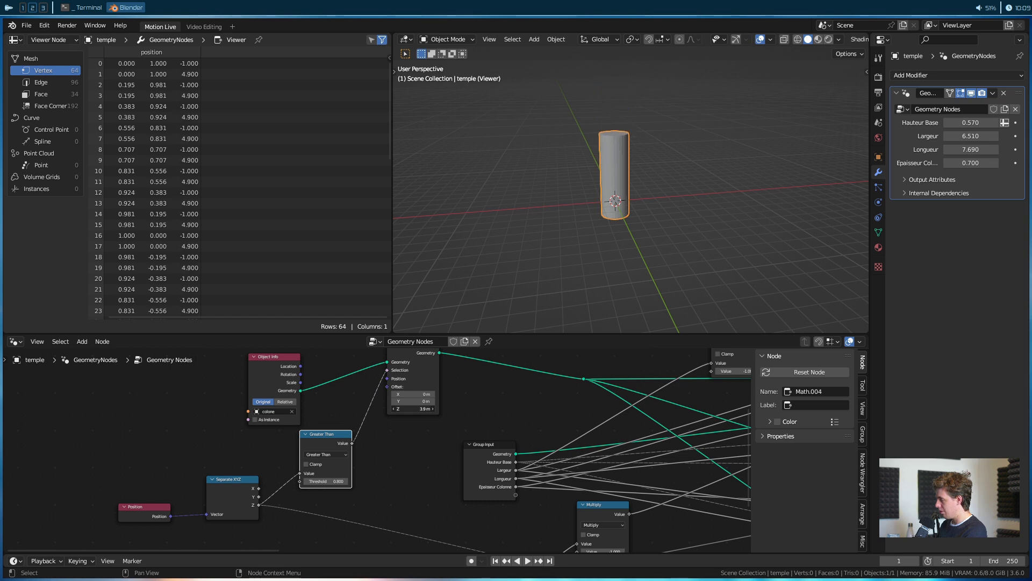
type("0")
key("Return")
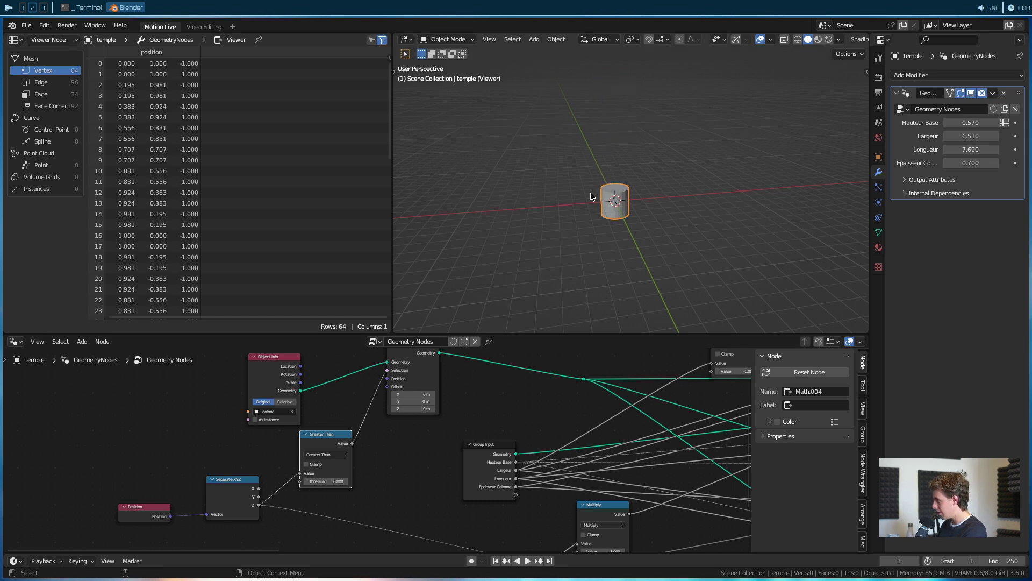
Preview the final Join Geometry node's output in the viewer.
key("Home")
middle_click_drag(554, 471, 113, 479)
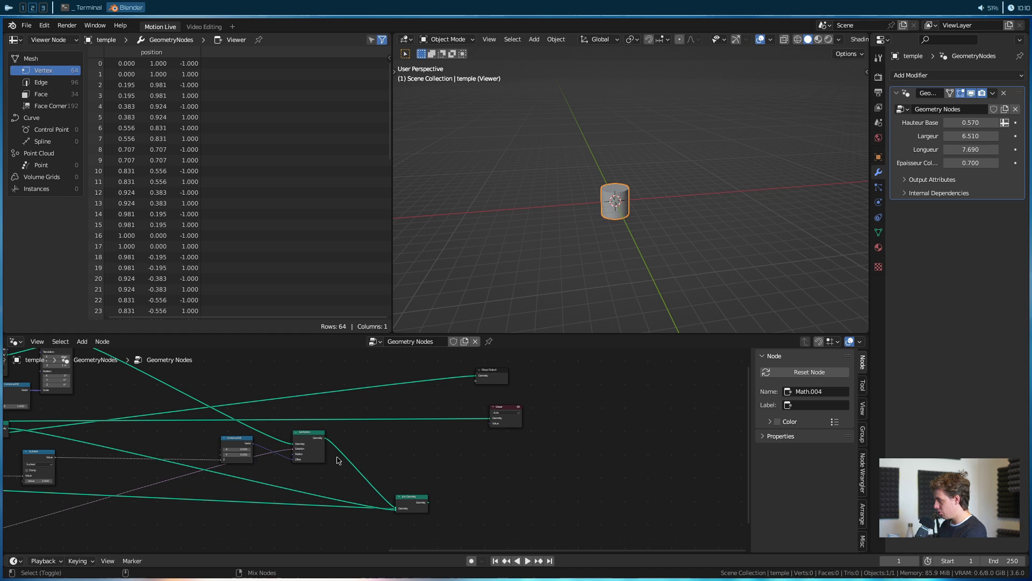
left_click(316, 450, "ctrl+shift")
middle_click_drag(438, 457, 796, 433)
middle_click_drag(589, 437, 325, 413)
scroll(368, 479, "up", 6)
left_click(545, 476, "ctrl+shift")
Try a Z offset of 10.5 m on the colone Set Position node and inspect the column height.
middle_click_drag(309, 455, 614, 491)
scroll(379, 448, "up", 4)
middle_click_drag(382, 447, 443, 495)
mouse_move(422, 458)
left_mouse_down()
mouse_move(463, 458)
mouse_move(424, 458)
mouse_move(454, 458)
mouse_move(440, 458)
left_mouse_up()
left_click(440, 458)
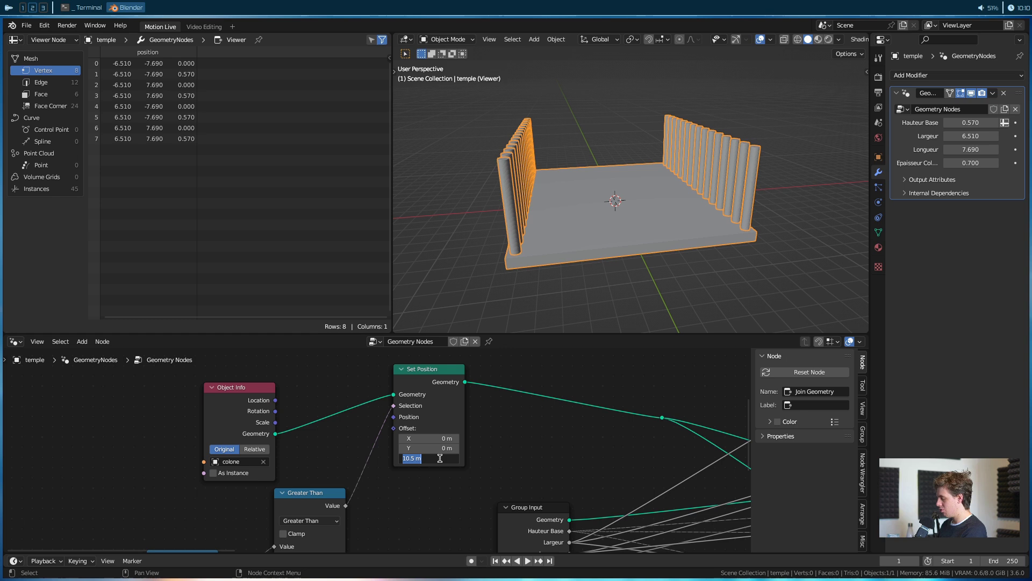
key("Return")
scroll(583, 290, "down", 3)
middle_click_drag(583, 291, 560, 268)
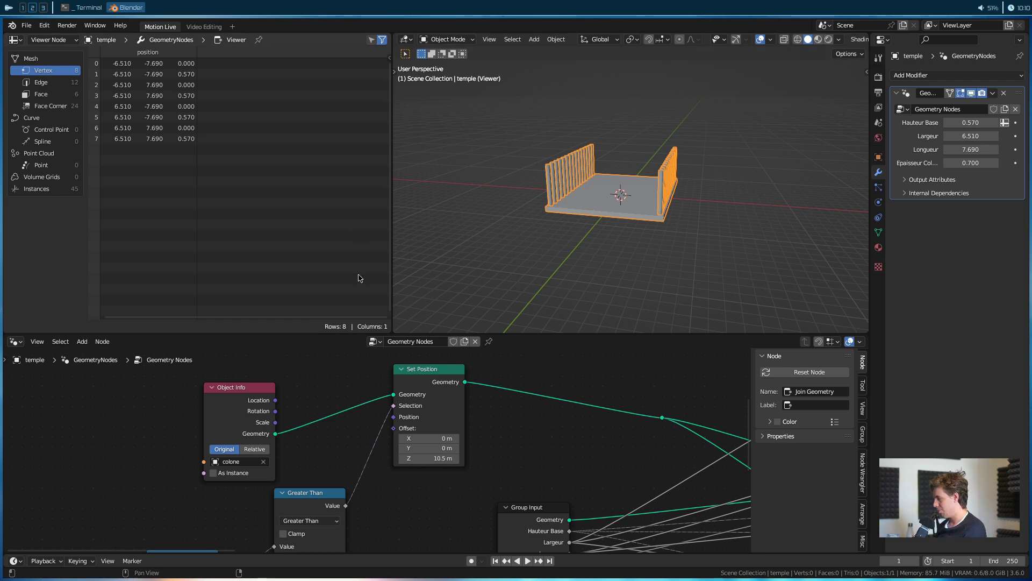
Try a shorter 3.9 m Z offset for the columns and settle on a Z offset of 9.8 m.
left_click_drag(442, 458, 419, 458)
scroll(611, 295, "up", 3)
middle_click_drag(610, 295, 567, 284)
left_click_drag(444, 455, 434, 456)
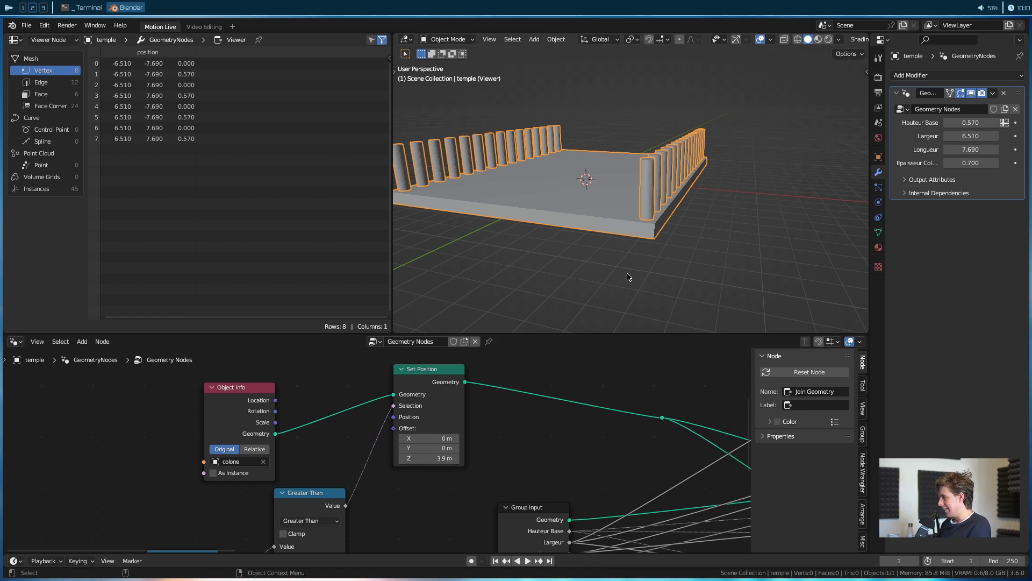
left_click_drag(430, 458, 455, 458)
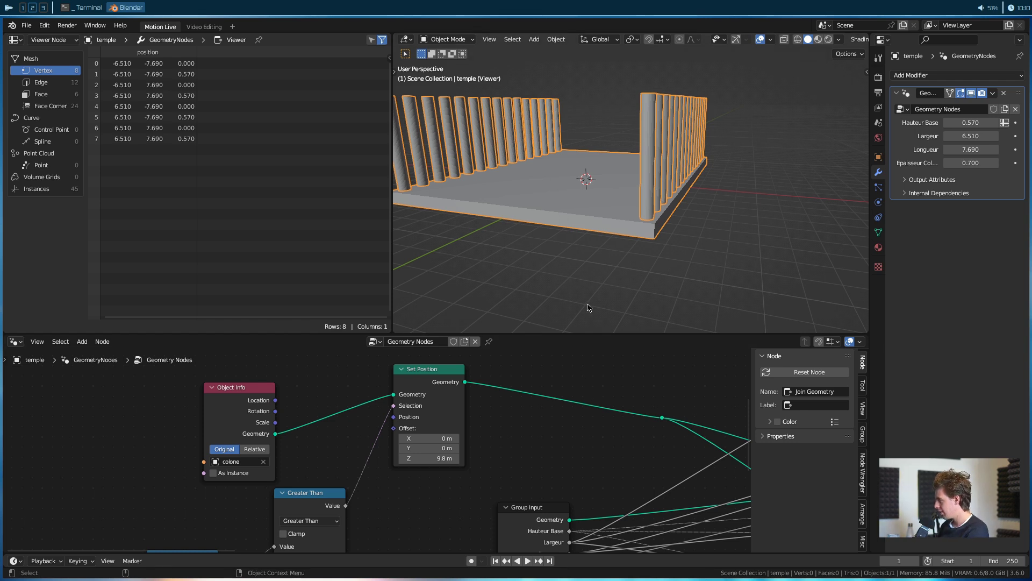
scroll(578, 297, "down", 2)
middle_click_drag(576, 296, 585, 275)
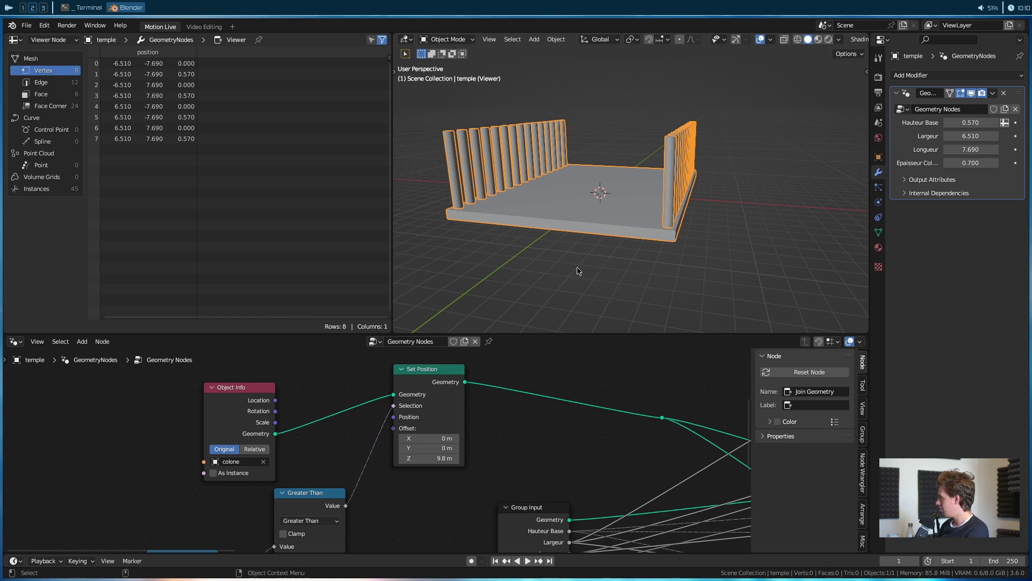
middle_click_drag(580, 259, 579, 263)
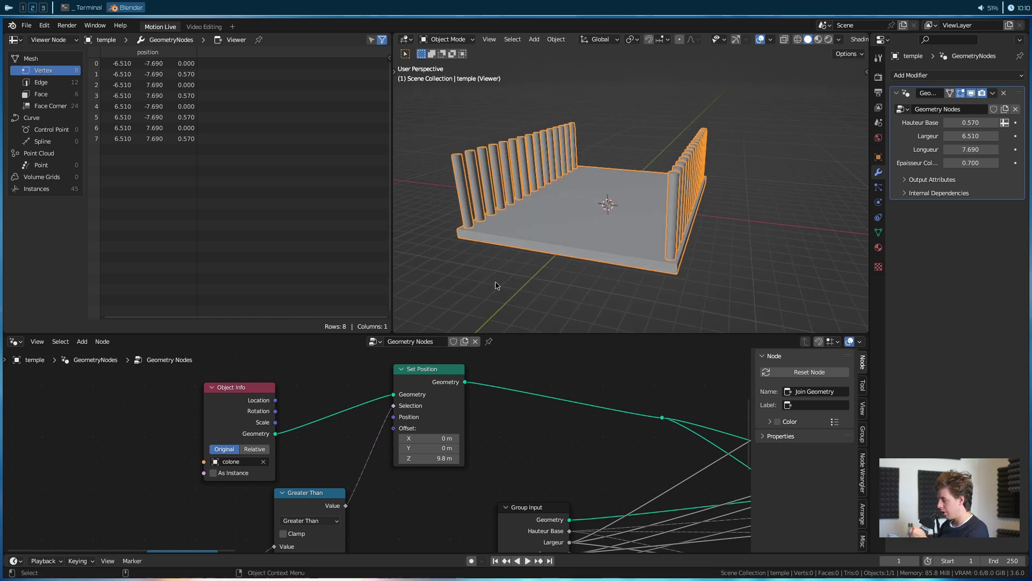
Split the Properties area in two and switch its upper half to the Outliner.
left_click_drag(871, 34, 882, 332)
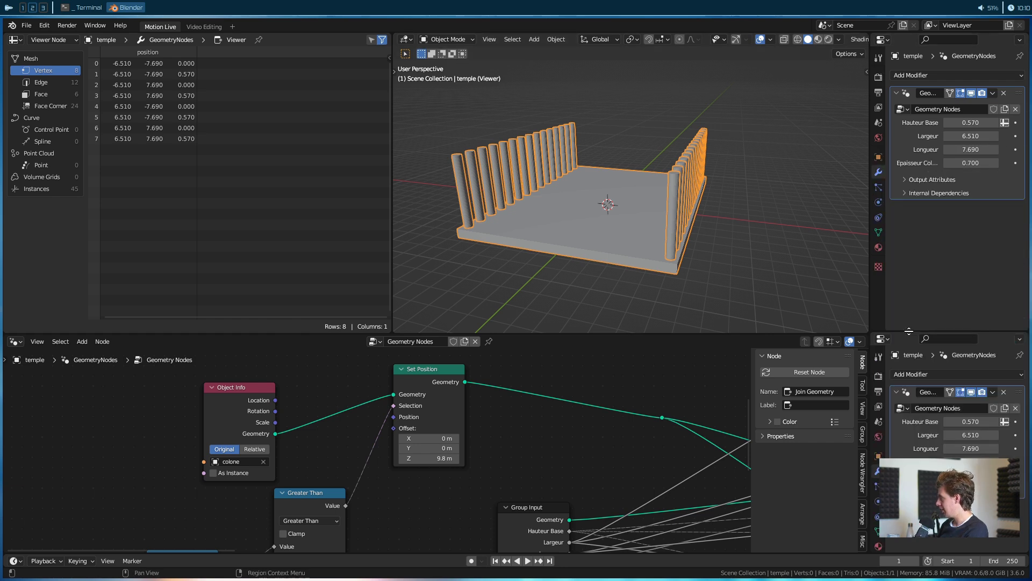
left_click(886, 41)
left_click(828, 70)
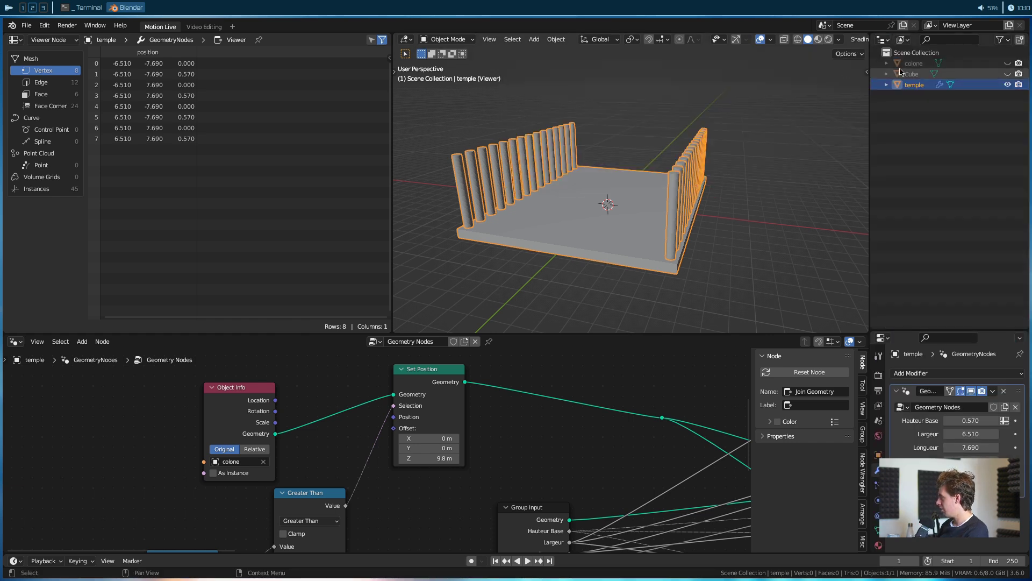
Hide the temple object and add a new mesh cube to the scene.
left_click(942, 108)
left_click(1008, 85)
key("shift+a")
mouse_move(546, 208)
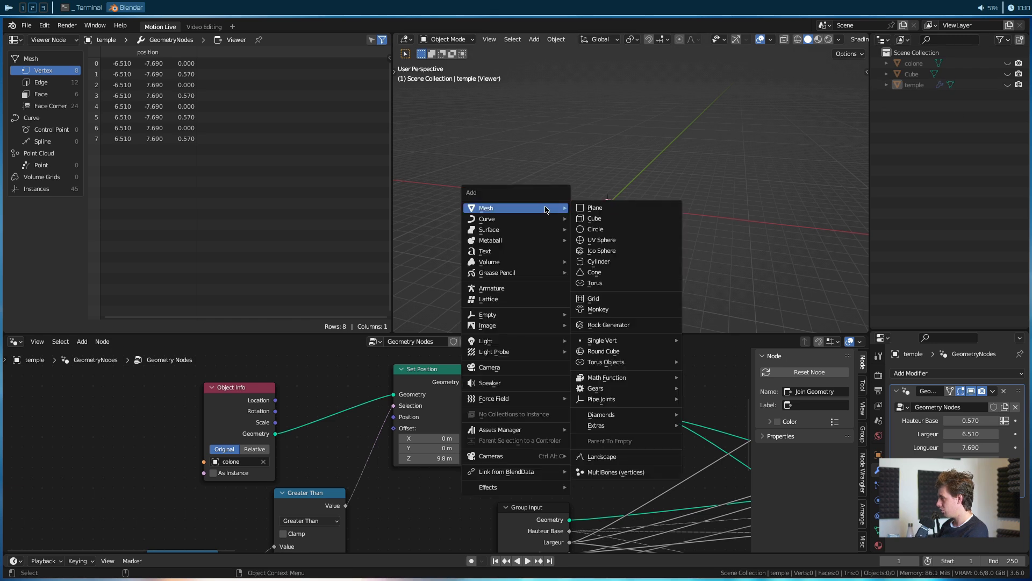
left_click(657, 218)
scroll(648, 249, "up", 3)
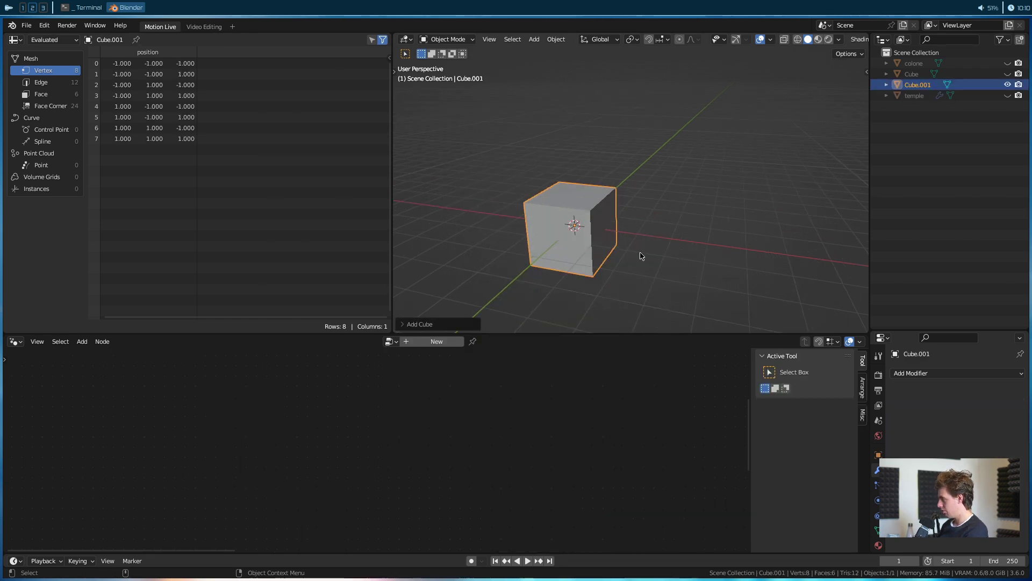
In Edit Mode, merge the new cube's two front top vertices at their center.
key("Tab")
middle_click_drag(641, 247, 682, 242)
key("Left")
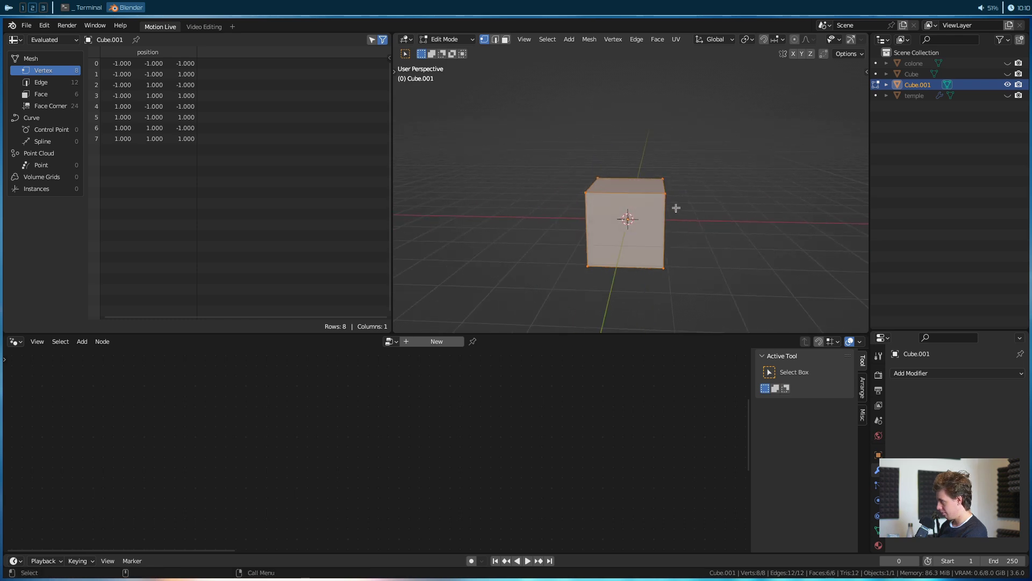
key("2")
left_click(660, 184)
middle_click_drag(612, 191, 648, 200)
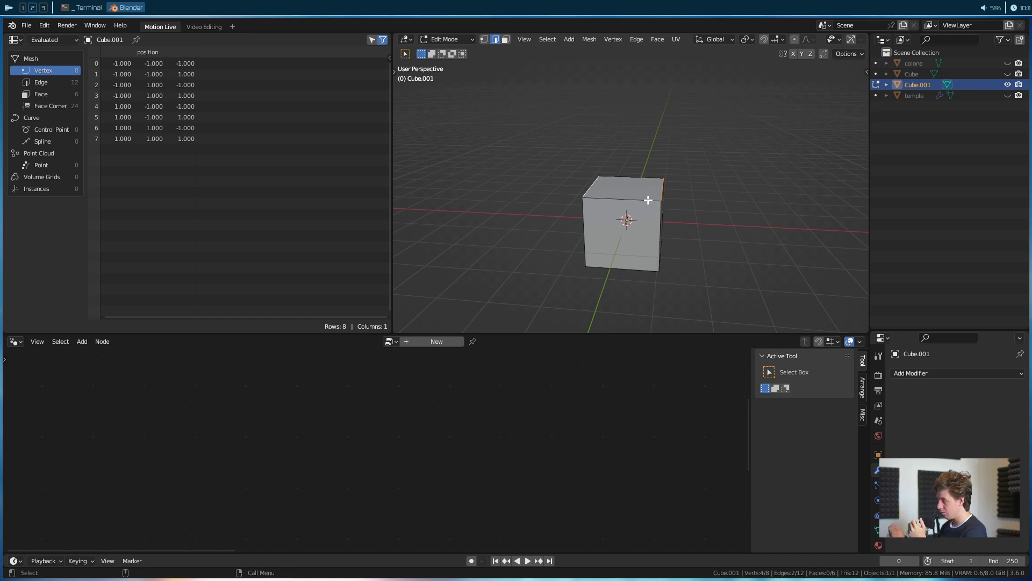
key("1")
left_click(648, 200)
scroll(624, 228, "up", 2)
middle_click_drag(622, 231, 623, 230)
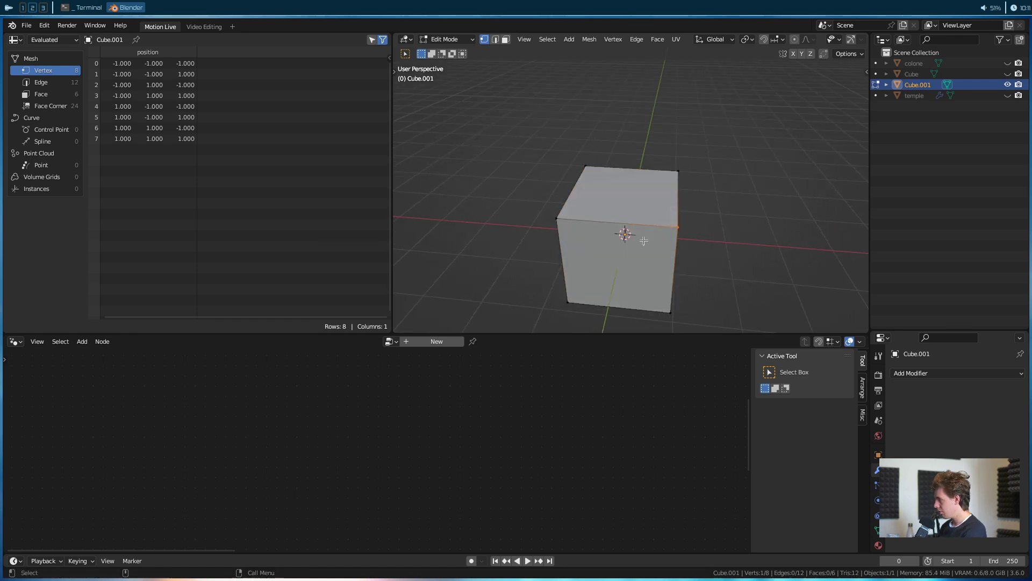
left_click(556, 216, "shift")
key("m")
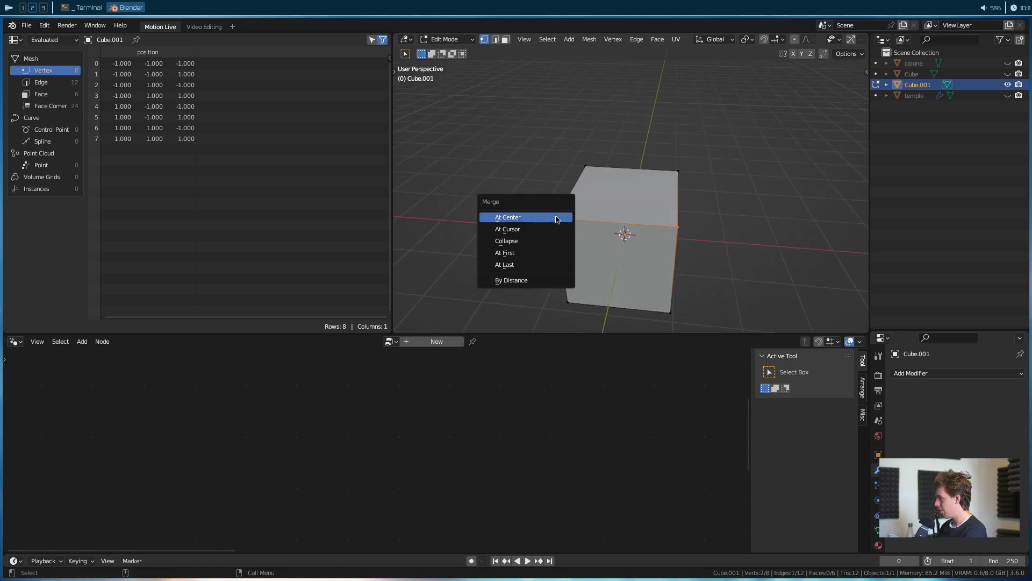
left_click(558, 217)
Merge the two rear top vertices at their center to finish the roof prism, and return to Object Mode.
left_click(675, 174)
left_click(587, 168, "shift")
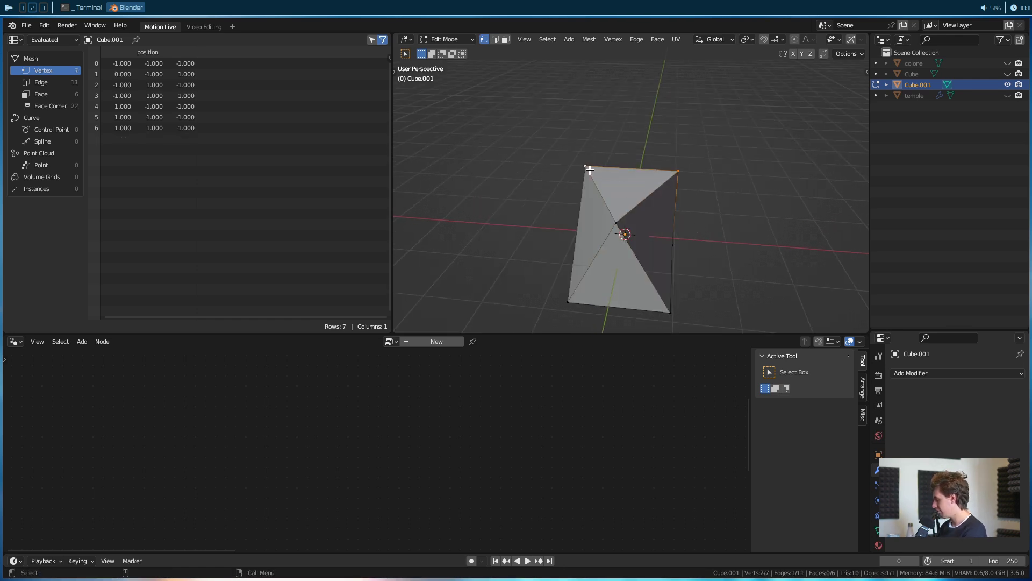
key("m")
left_click(592, 171)
key("Tab")
scroll(596, 188, "down", 3)
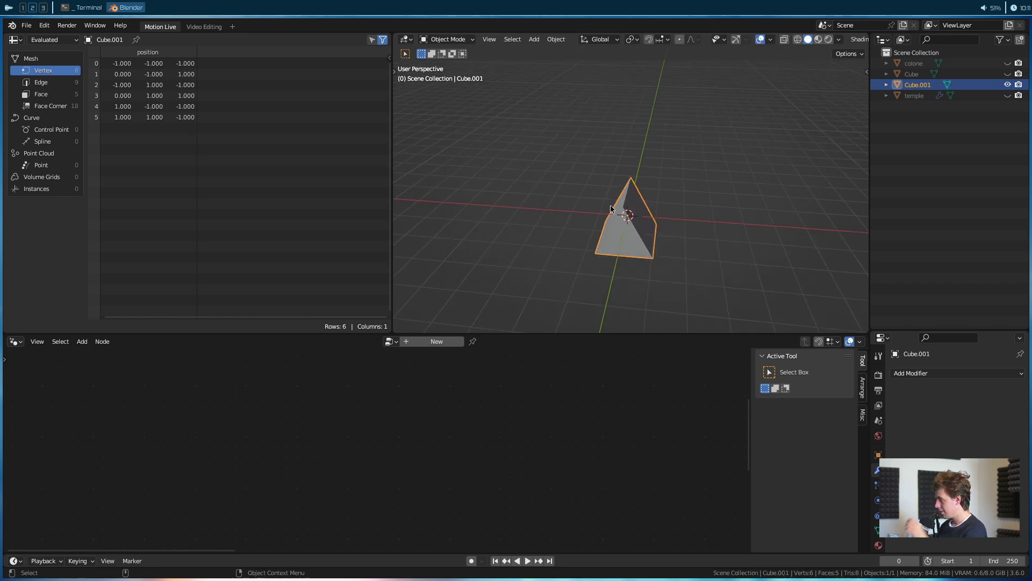
middle_click_drag(675, 233, 622, 224)
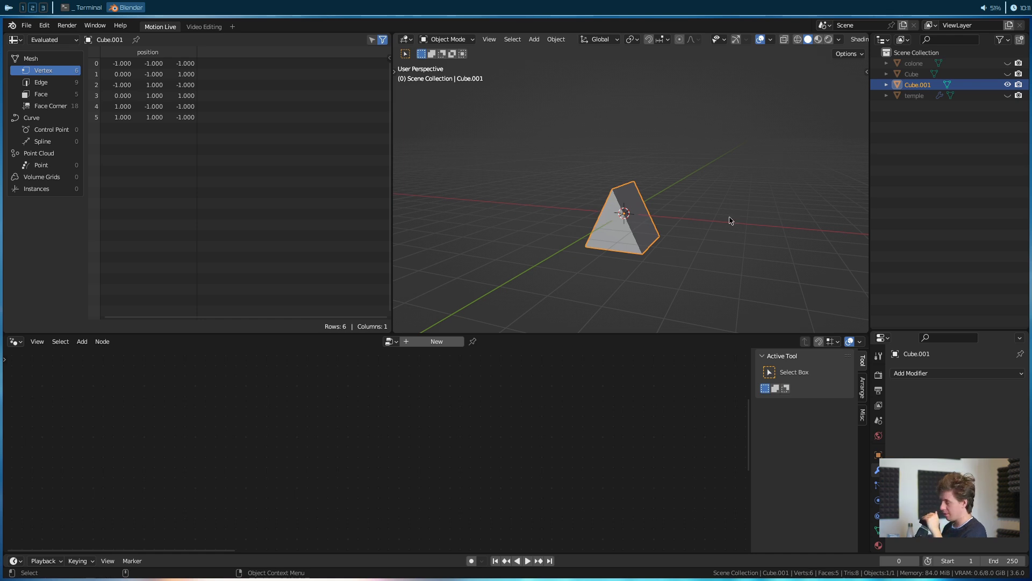
Rename the prism object as toit and swap visibility so that it is hidden and temple is shown.
double_click(919, 85)
key("Return")
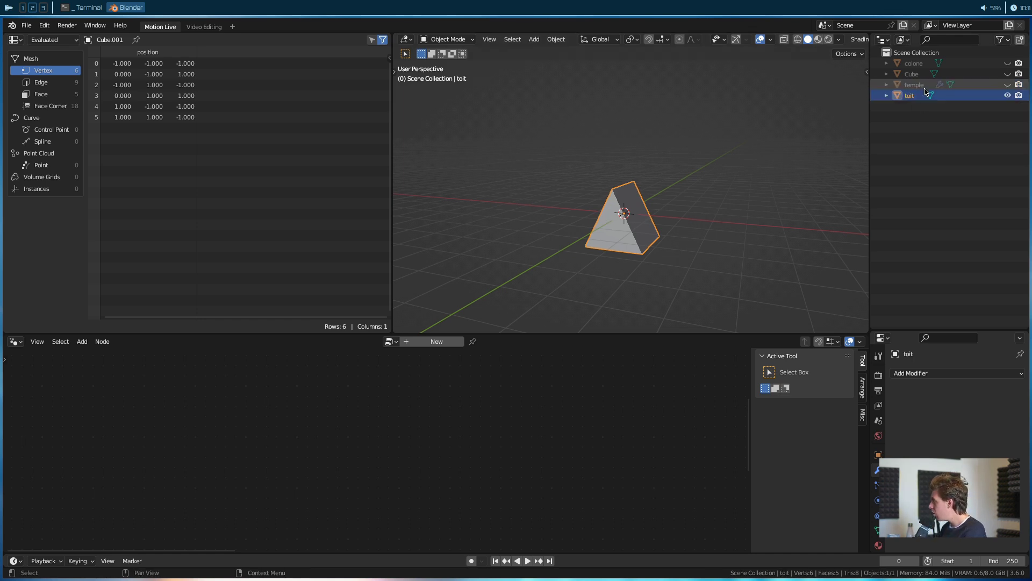
left_click(1008, 95)
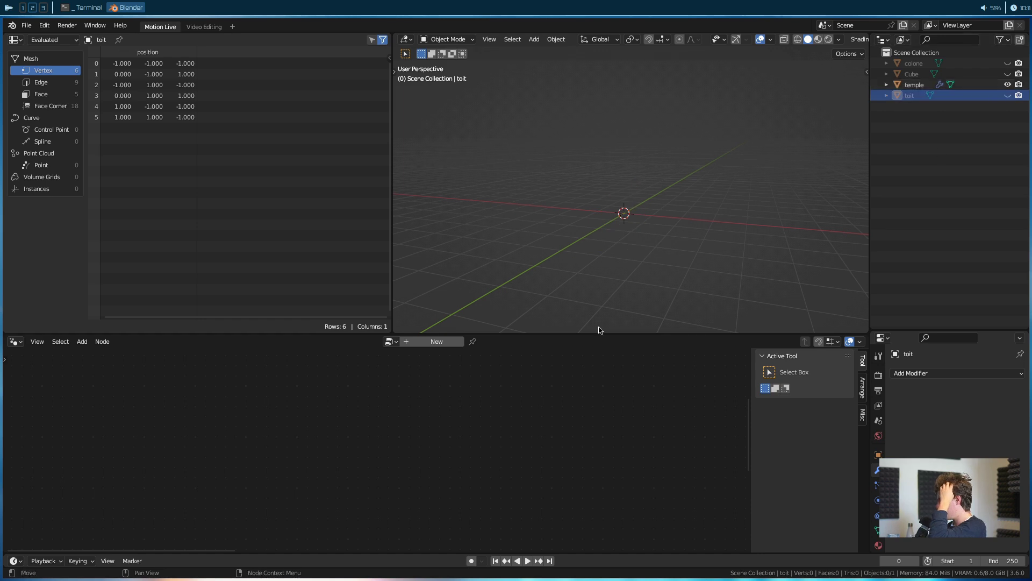
Select the temple object and activate its Viewer node to preview the joined temple geometry.
left_click(914, 84)
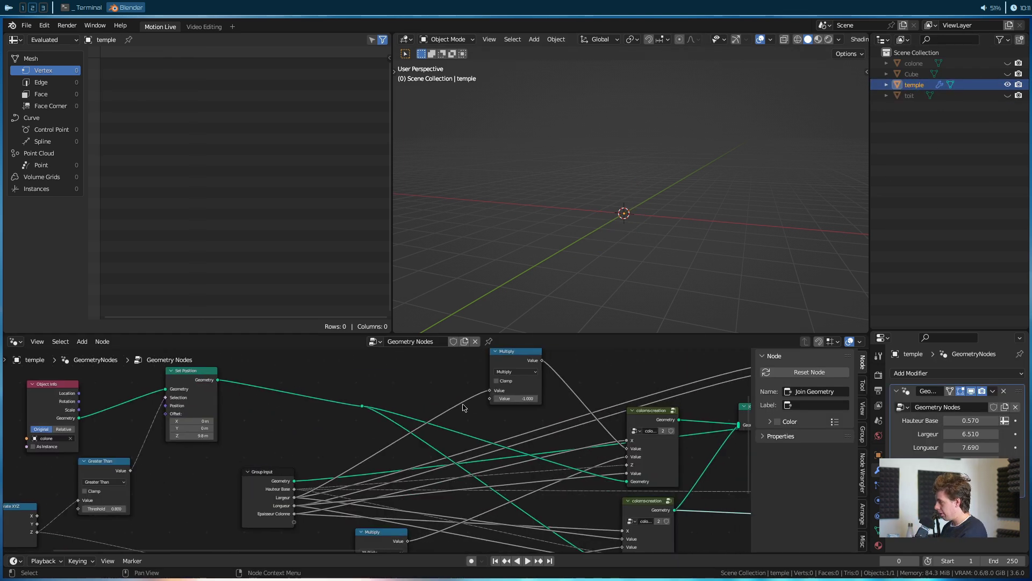
middle_click_drag(394, 395, 11, 370)
middle_click_drag(524, 426, 102, 413)
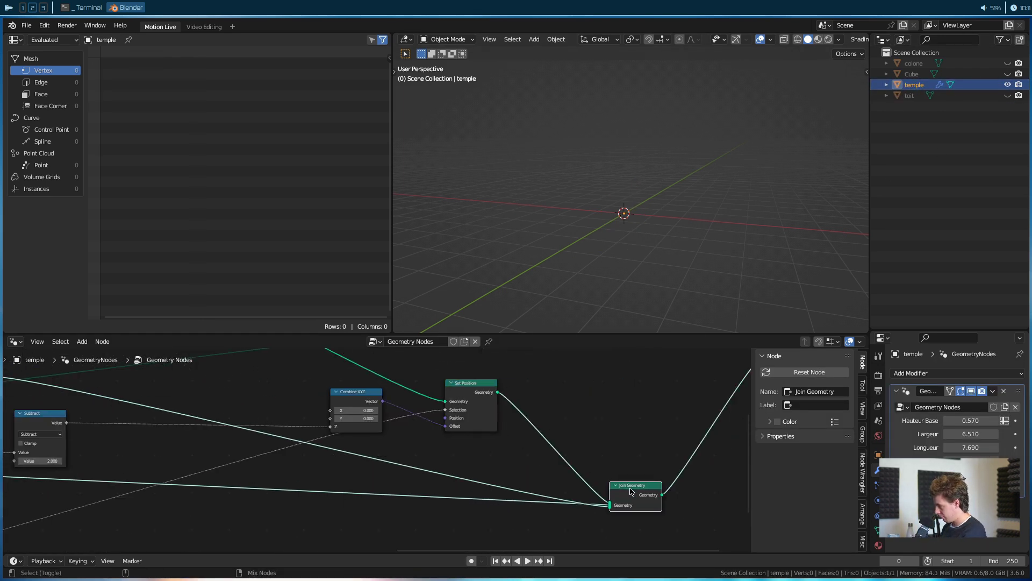
middle_click_drag(660, 471, 515, 449)
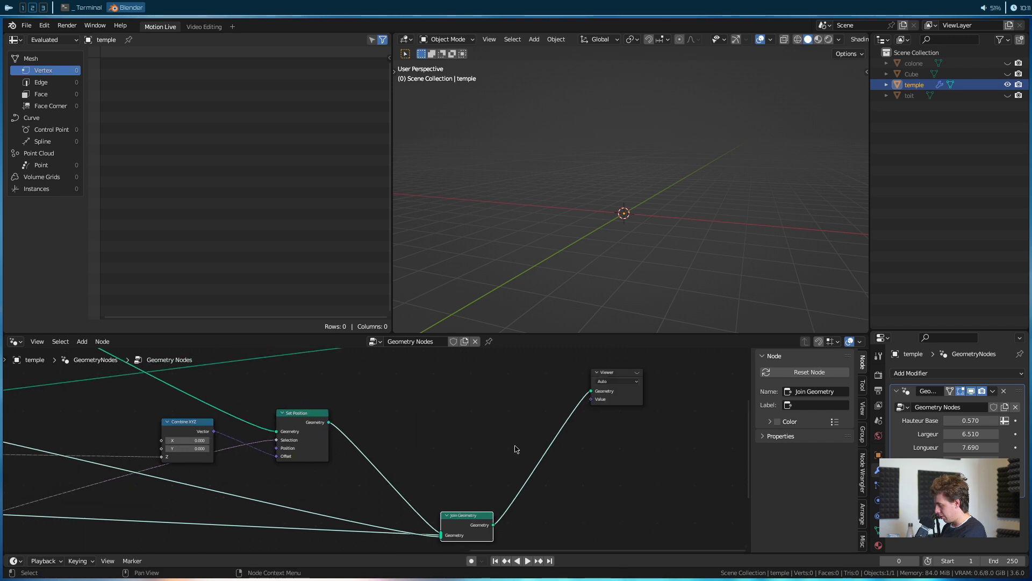
left_click(636, 375)
middle_click_drag(116, 480, 602, 500)
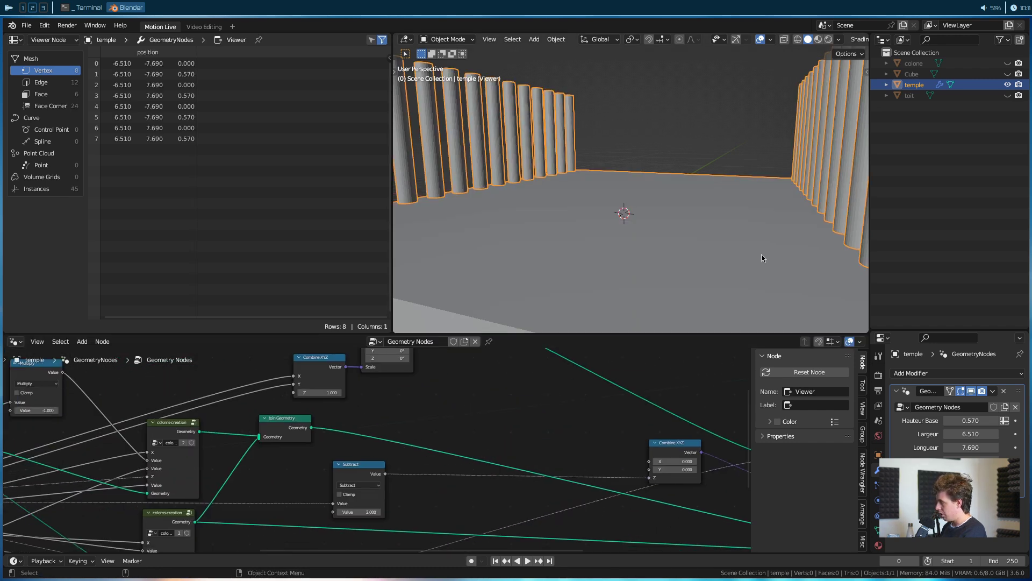
Move the Group Output node farther out and bring the toit object into the node tree as an Object Info node.
scroll(692, 367, "down", 6)
middle_click_drag(692, 368, 385, 519)
middle_click_drag(615, 484, 431, 446)
left_click_drag(452, 464, 537, 404)
left_click_drag(909, 95, 346, 399)
scroll(414, 406, "up", 4)
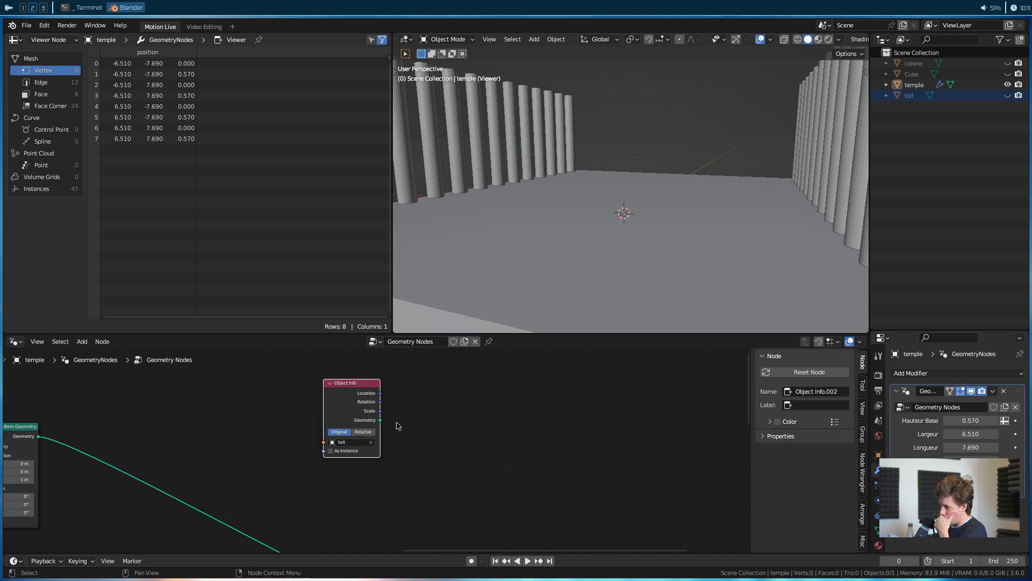
Preview the toit Object Info geometry in the viewer and cut the extra Scale link to the Viewer.
left_click(362, 423, "ctrl+shift")
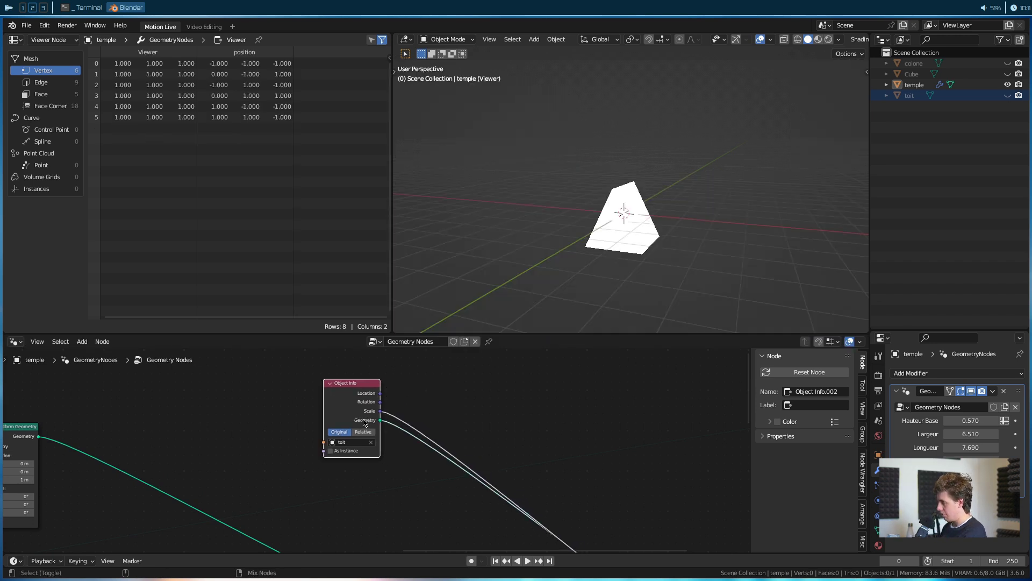
right_click_drag(409, 405, 413, 411, "ctrl")
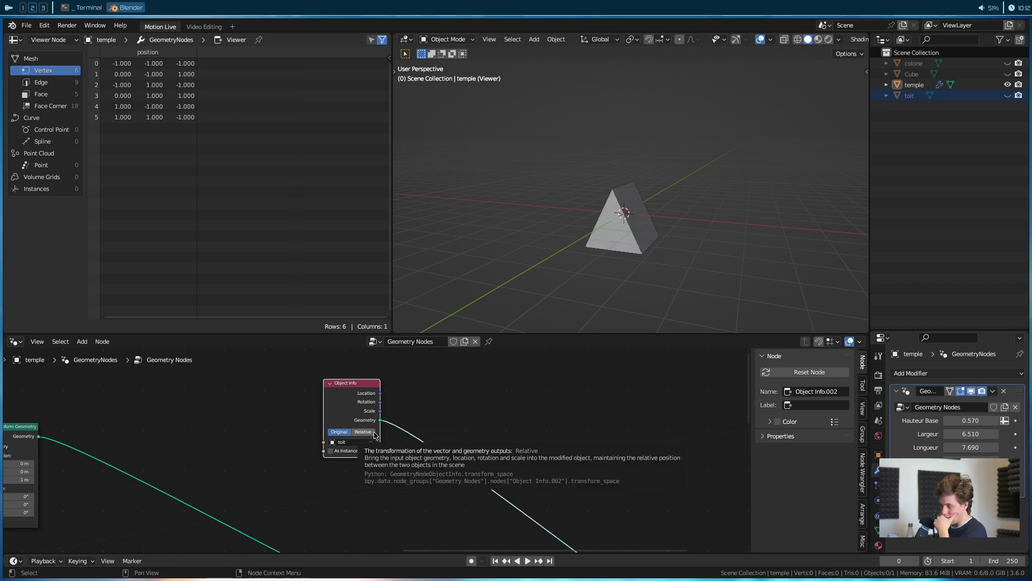
key("Home")
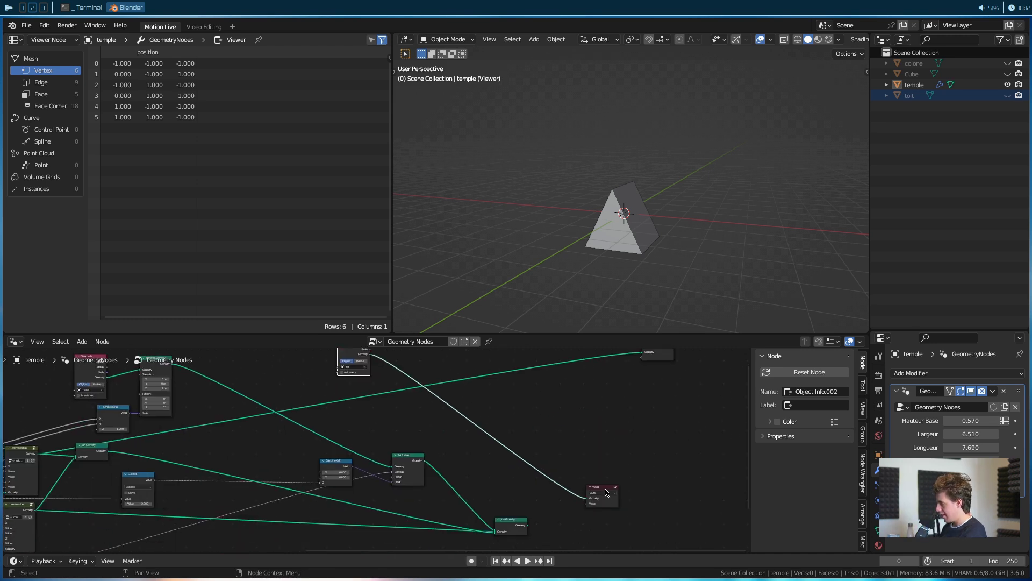
Move the Viewer node up and shift the colone Object Info node away from its Set Position node to make room.
left_click_drag(605, 488, 667, 388)
middle_click_drag(180, 433, 627, 440)
middle_click_drag(230, 464, 455, 446)
scroll(454, 446, "up", 2)
scroll(454, 446, "up", 2)
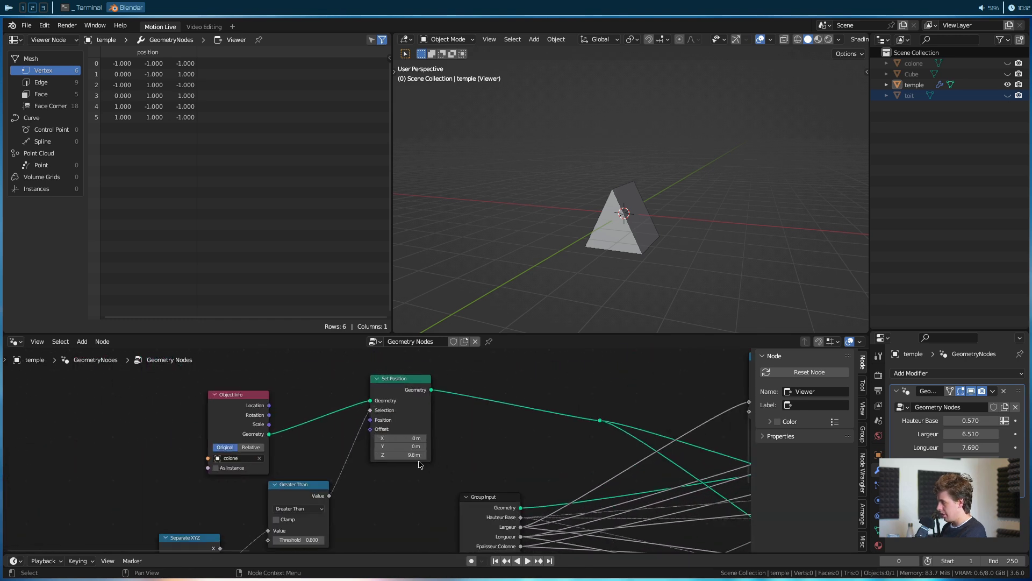
scroll(411, 457, "up", 1)
middle_click_drag(228, 419, 286, 449)
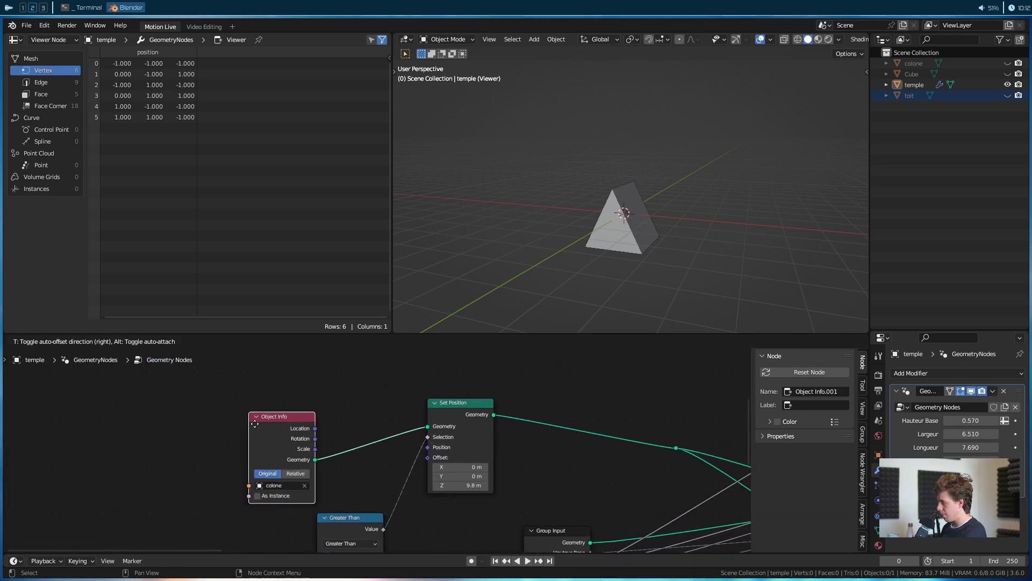
left_click_drag(286, 449, 164, 361)
Add a Combine XYZ node between the colone Object Info and Set Position nodes.
scroll(354, 455, "down", 2)
key("shift+a")
left_click(305, 350)
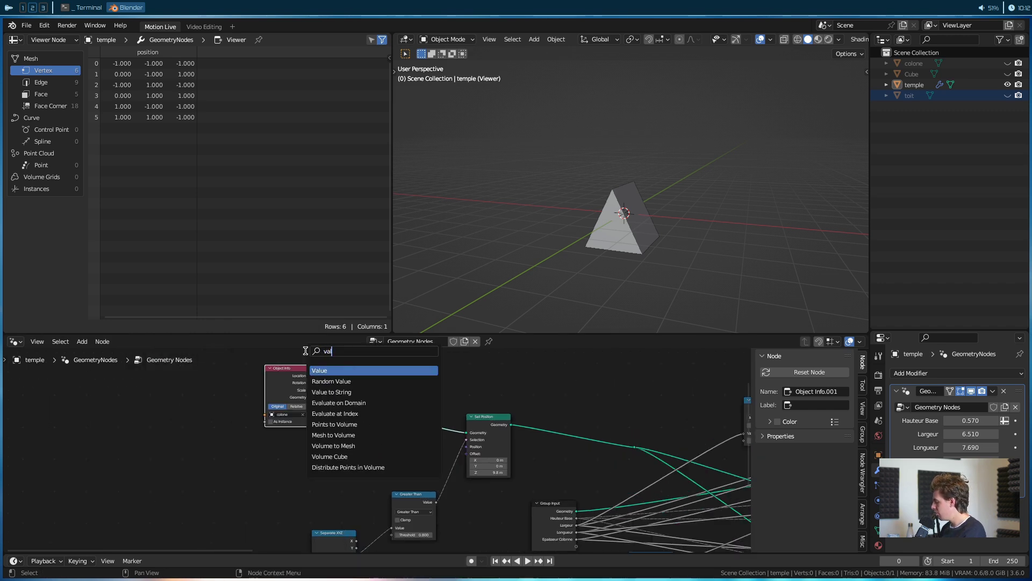
scroll(267, 504, "down", 2)
key("shift+a")
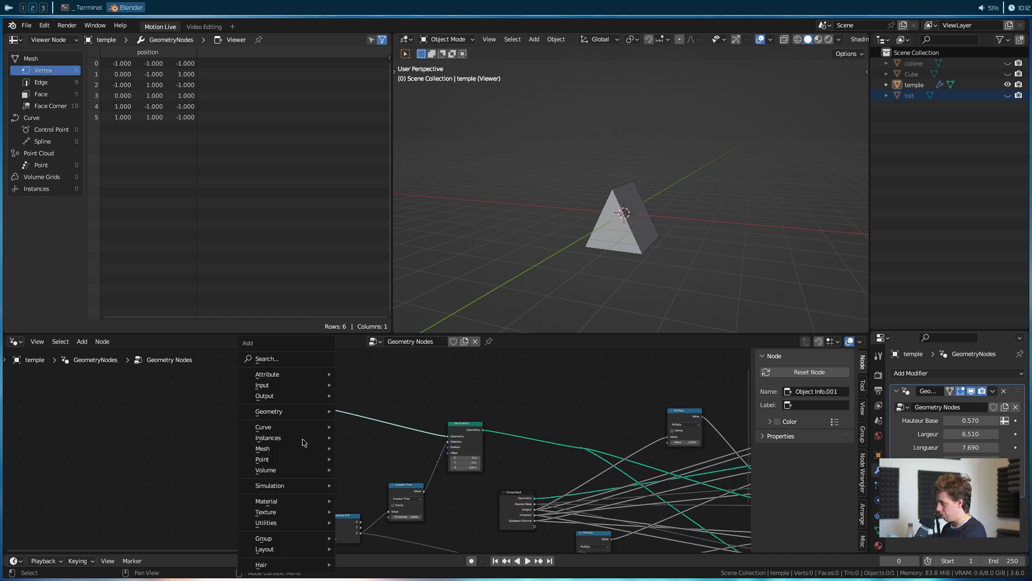
left_click(282, 358)
type("com")
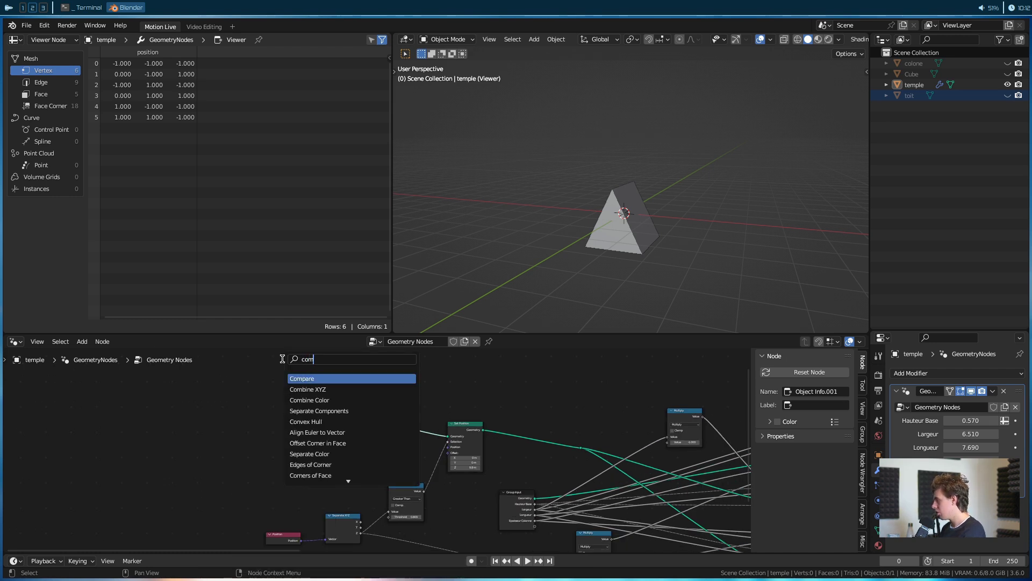
key("Down")
key("Return")
left_click(346, 433)
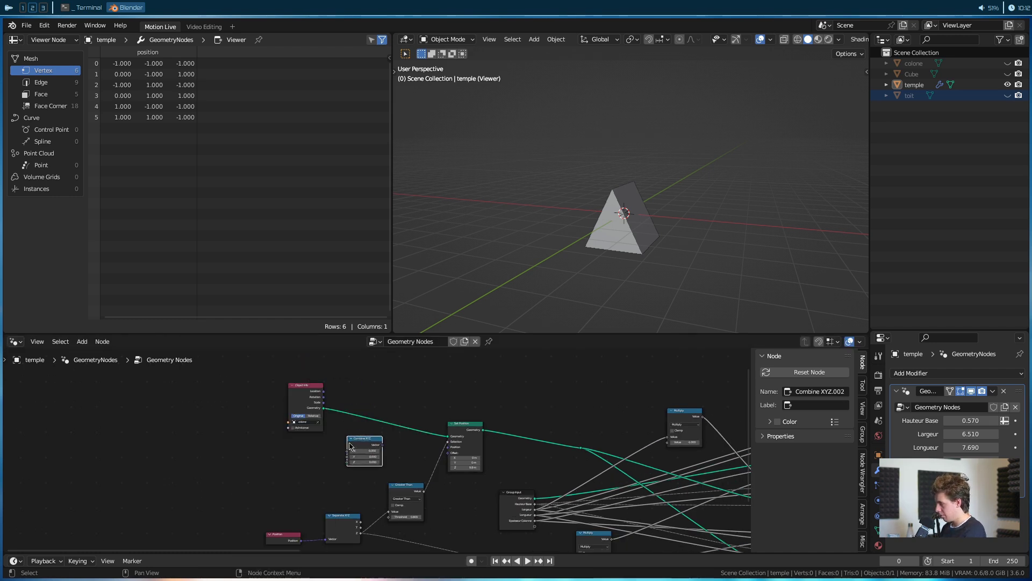
Feed the Combine XYZ vector into the column Set Position's Offset and expose its Z as a new group input.
scroll(371, 444, "up", 2)
left_click_drag(365, 440, 461, 451)
middle_click_drag(322, 479, 385, 472)
scroll(375, 470, "down", 6)
middle_click_drag(536, 515, 482, 480)
left_click_drag(481, 480, 178, 452)
scroll(268, 447, "up", 6)
middle_click_drag(267, 447, 407, 492)
left_click_drag(506, 431, 248, 507)
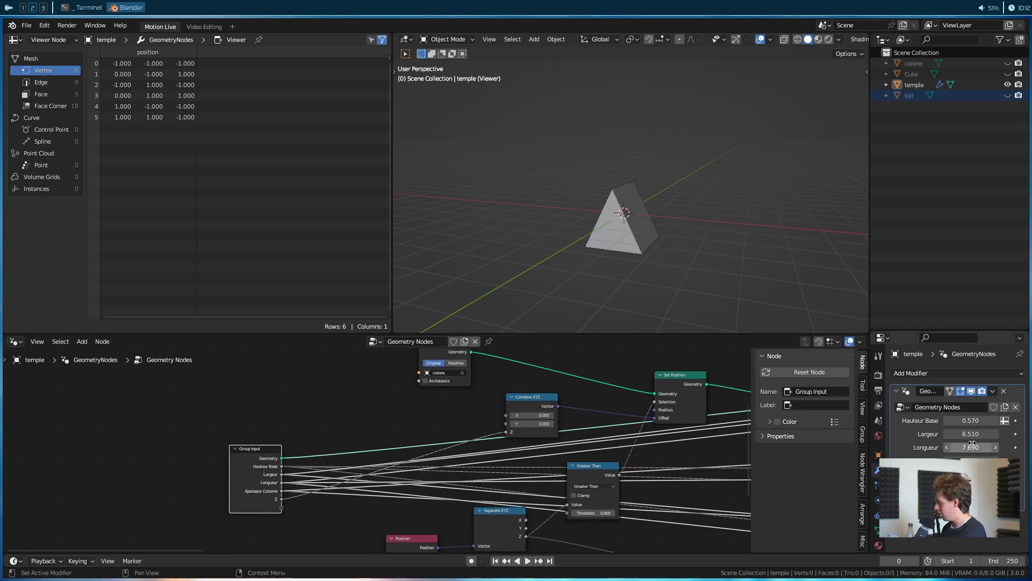
Rename the new Z group input as Hauteur.
left_click(863, 434)
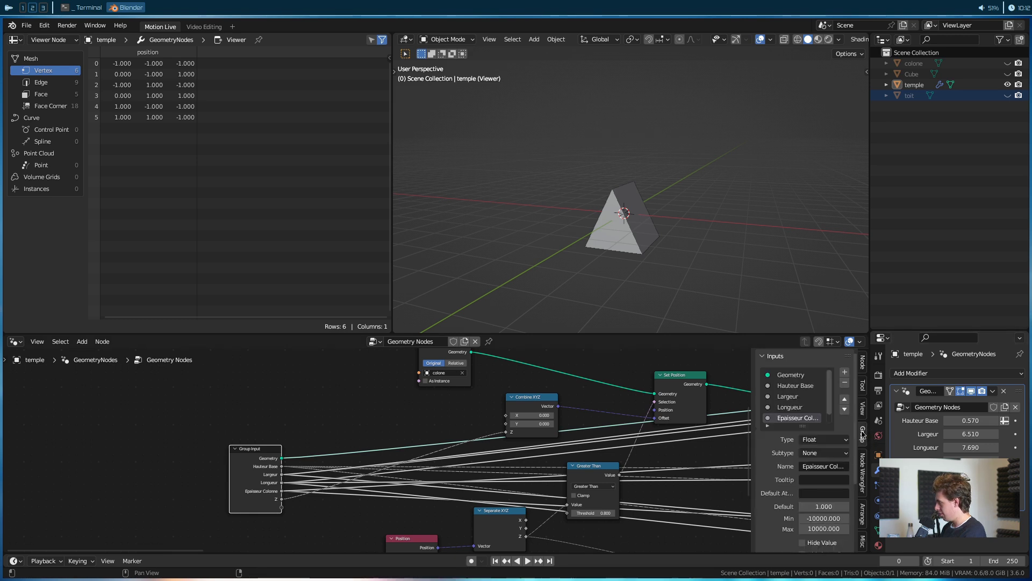
scroll(795, 422, "down", 1)
double_click(784, 418)
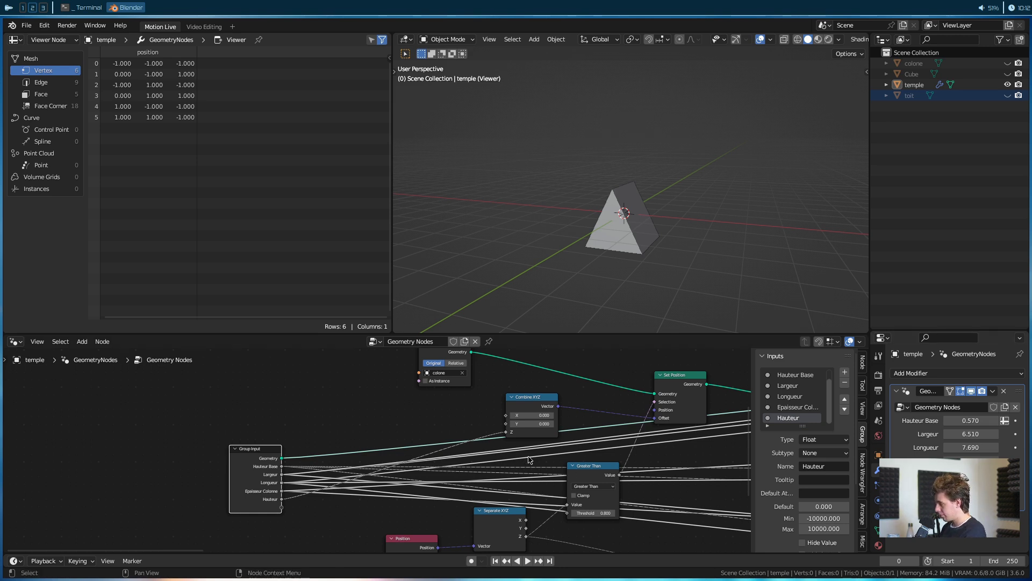
Tidy the column's Combine XYZ node and preview the final Join Geometry node in the viewer.
middle_click_drag(531, 455, 333, 464)
left_click_drag(338, 411, 372, 399)
middle_click_drag(609, 416, 333, 420)
middle_click_drag(552, 422, 301, 424)
middle_click_drag(558, 447, 292, 423)
middle_click_drag(596, 448, 168, 425)
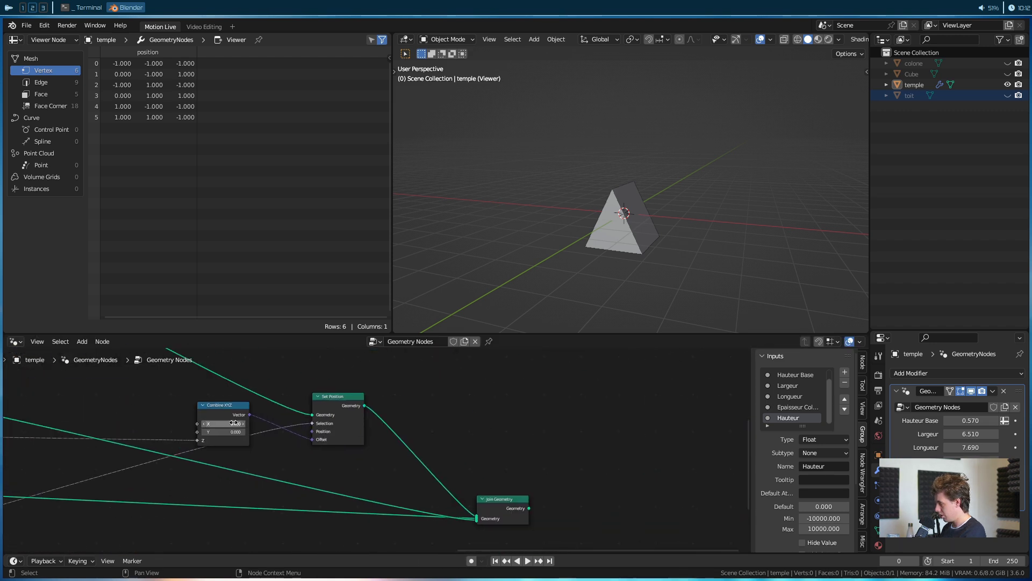
left_click(508, 502, "ctrl+shift")
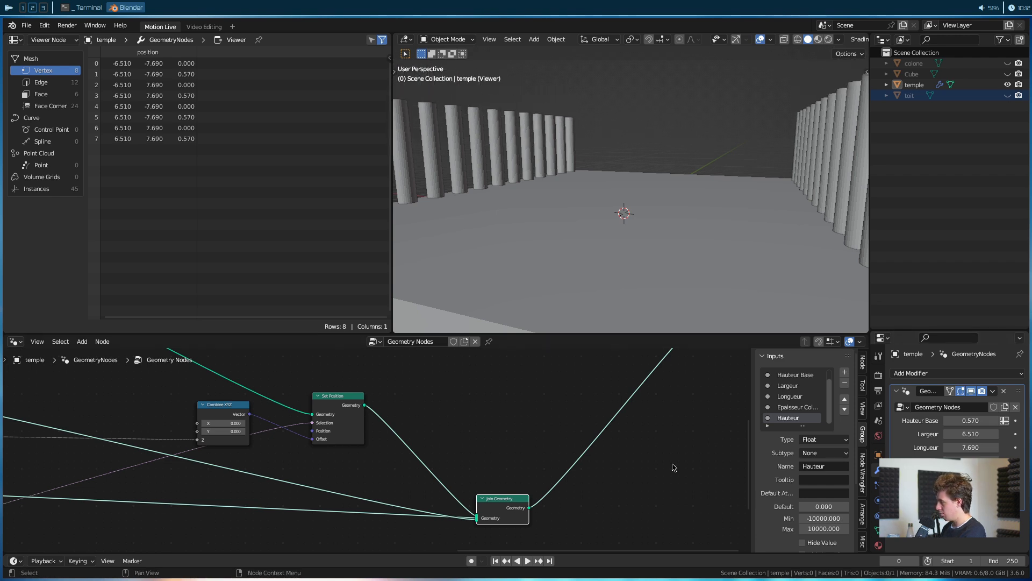
Move the toit Object Info node to just above the last Set Position node, near Join Geometry.
scroll(358, 429, "down", 3)
middle_click_drag(376, 429, 433, 447)
scroll(427, 443, "up", 5)
left_click_drag(364, 396, 504, 497)
middle_click_drag(506, 495, 479, 462)
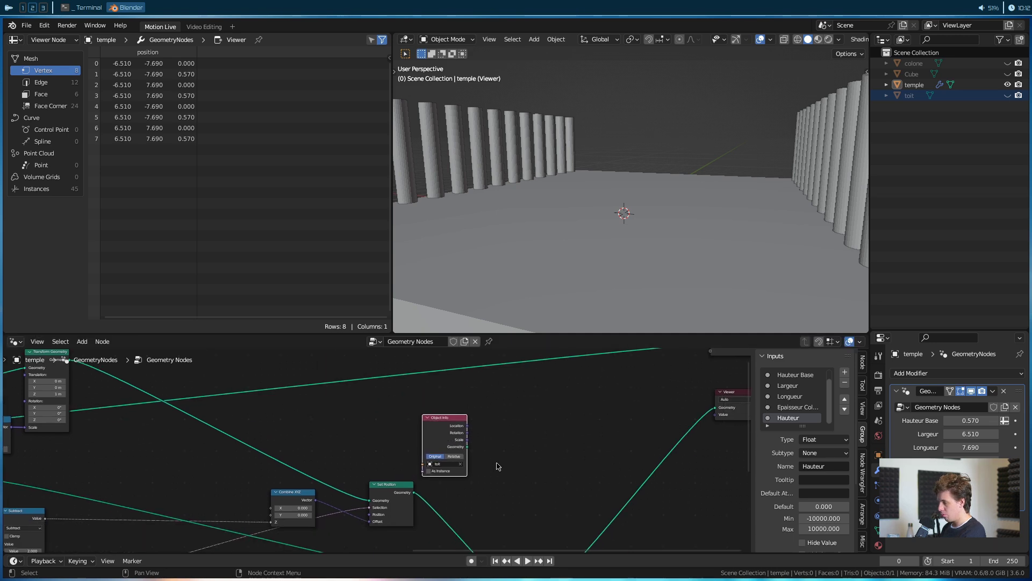
left_click_drag(441, 455, 412, 444)
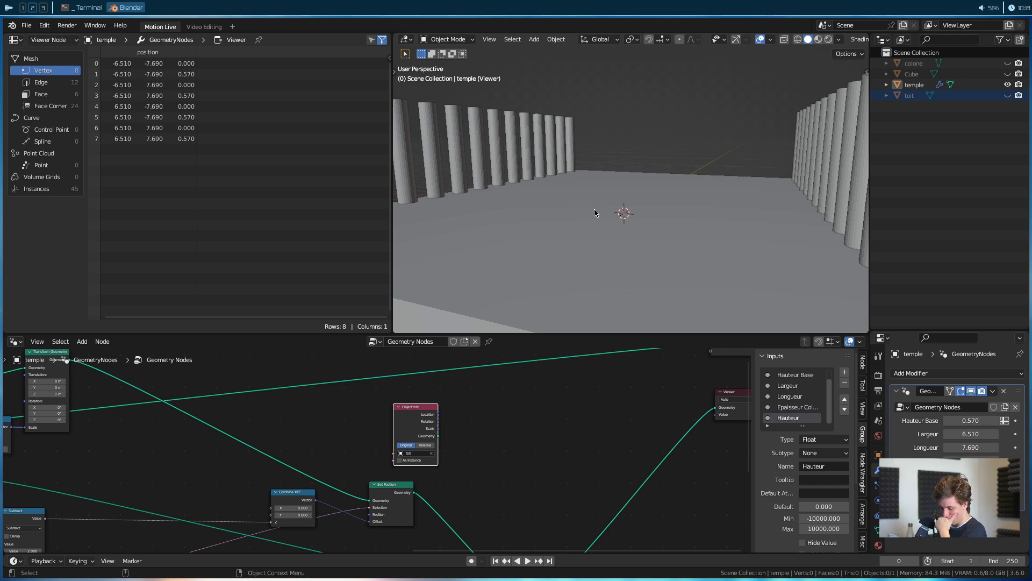
key("g")
left_click(430, 423)
scroll(468, 405, "down", 3)
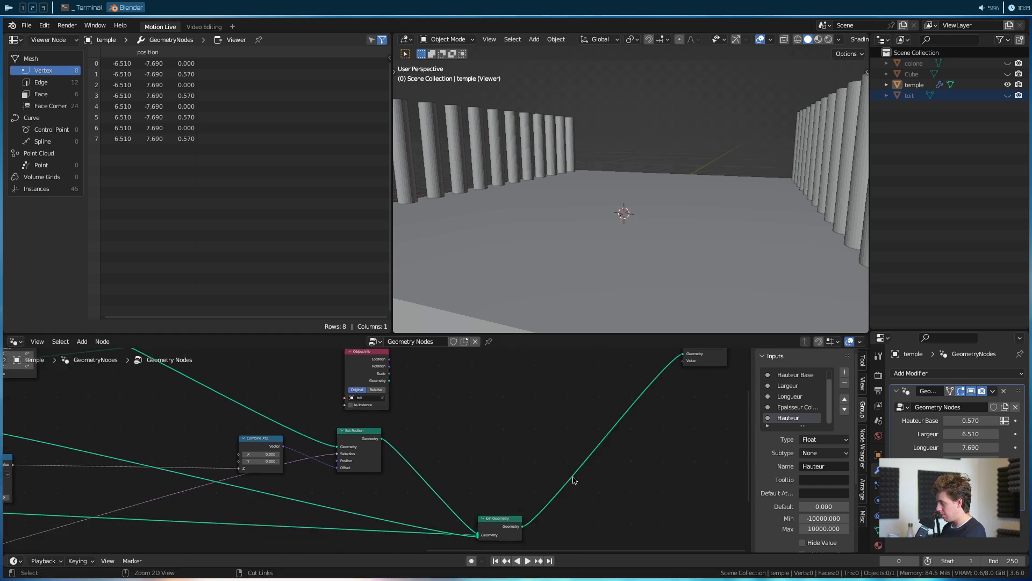
Link the toit Object Info geometry into the final Join Geometry node and reposition both nodes.
left_click_drag(389, 380, 478, 520)
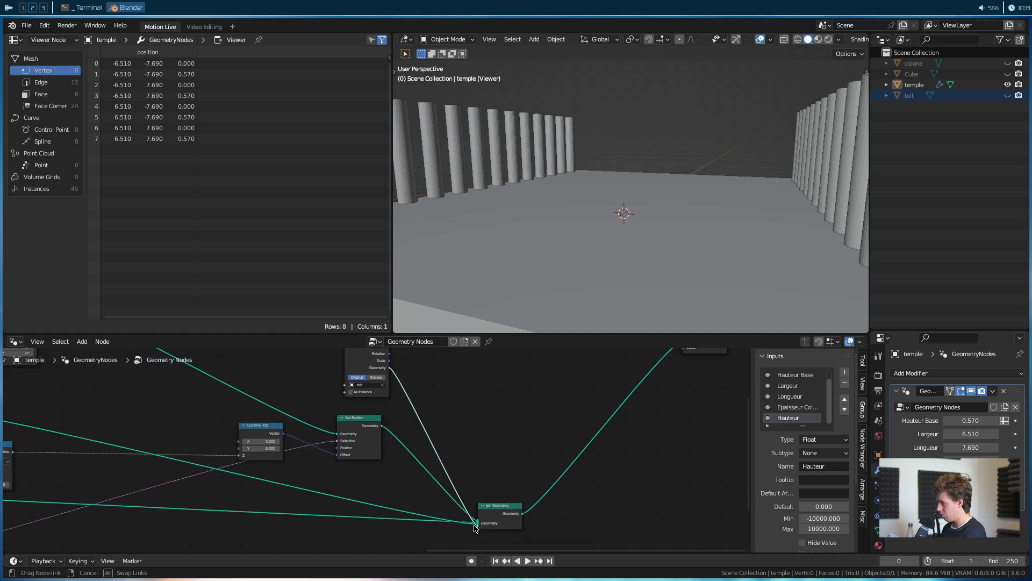
key("g")
left_click_drag(493, 449, 481, 425)
middle_click_drag(434, 361, 456, 422)
left_click_drag(394, 402, 371, 401)
scroll(660, 208, "down", 5)
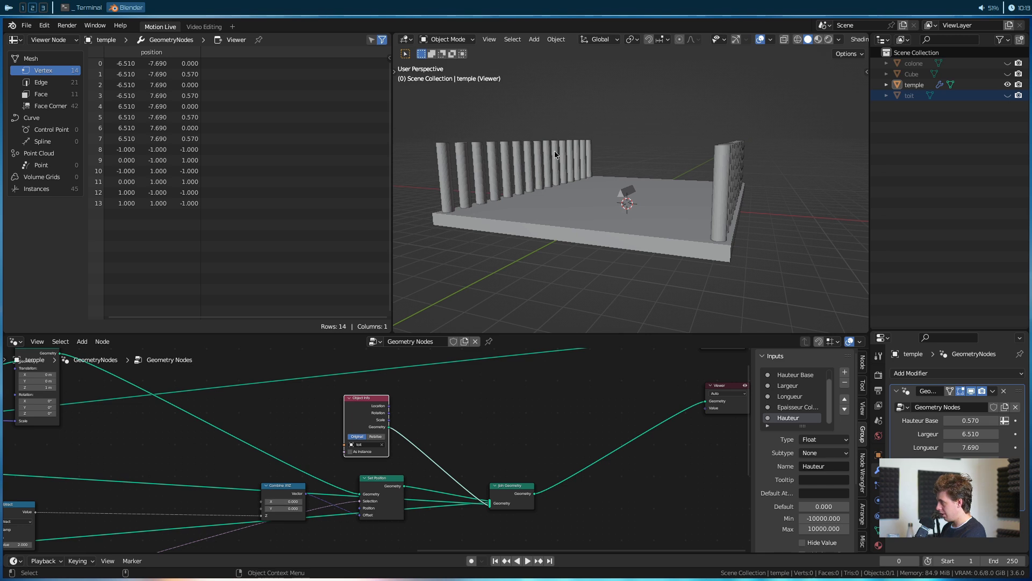
Move the toit Object Info node farther back and add a Set Position node between it and Join Geometry.
middle_click_drag(497, 451, 656, 464)
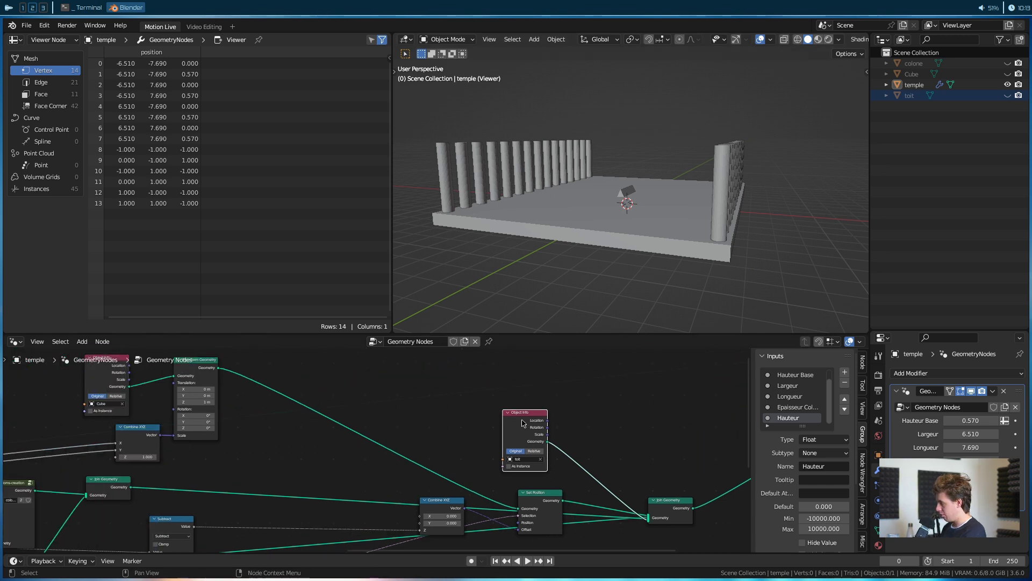
left_click_drag(521, 420, 419, 422)
key("shift+a")
type("set pos")
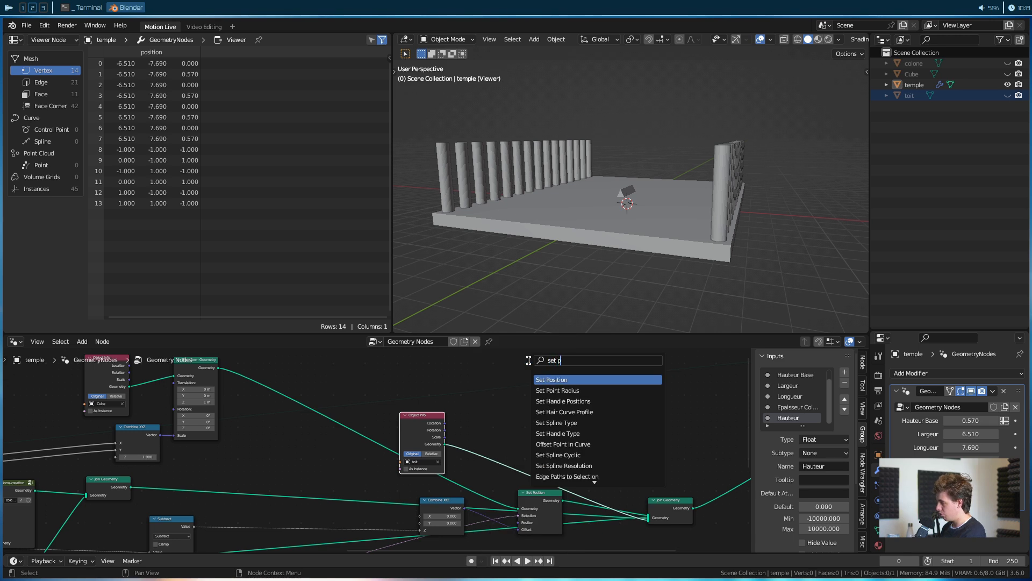
key("Return")
left_click(558, 418)
Route the toit geometry through the new Set Position node into Join Geometry and cut the direct link.
left_click_drag(445, 444, 554, 425)
middle_click_drag(601, 420, 470, 420)
left_click_drag(467, 417, 517, 518)
left_click_drag(460, 430, 467, 430)
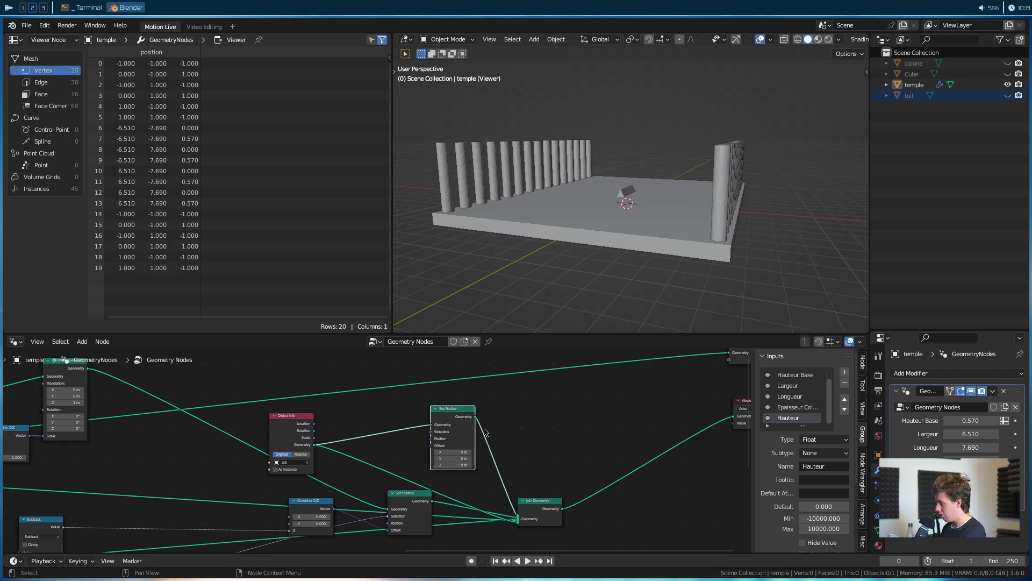
scroll(486, 432, "up", 2)
right_click_drag(344, 420, 371, 446, "ctrl")
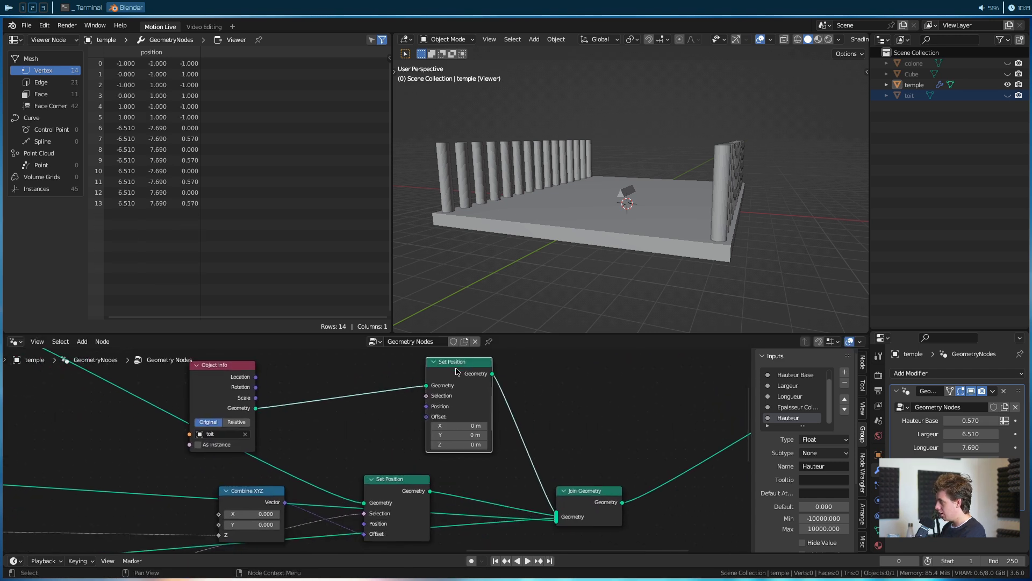
Inspect the prism against the temple base and try a Hauteur Base of 0.510.
scroll(668, 232, "up", 5)
middle_click_drag(623, 262, 647, 228)
scroll(656, 222, "down", 5)
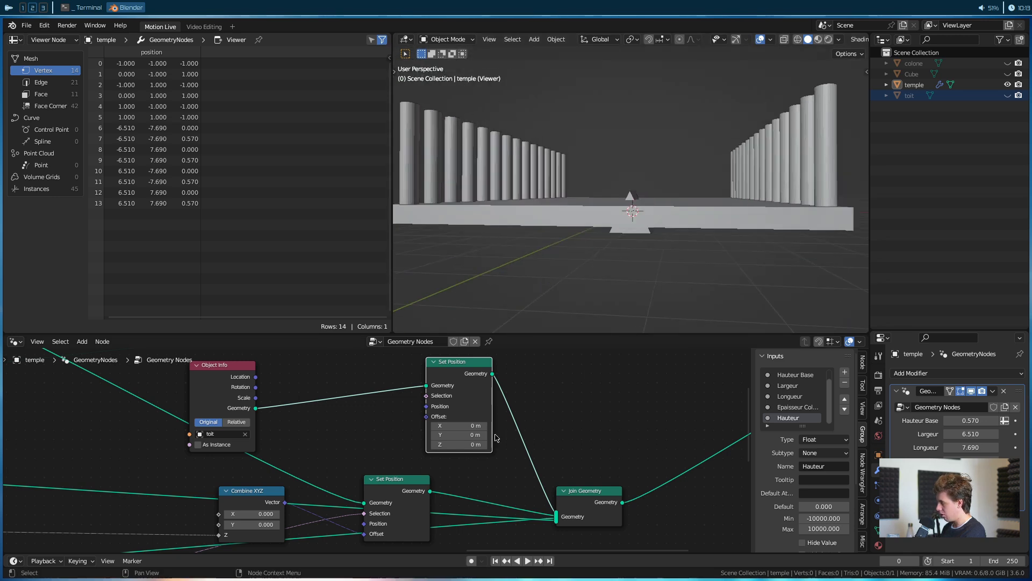
scroll(359, 437, "down", 3)
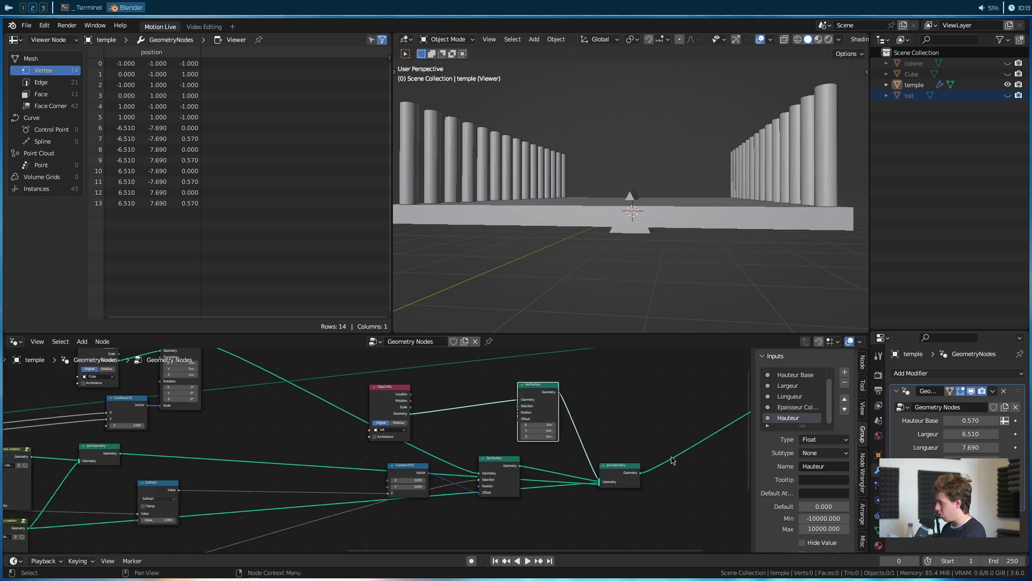
scroll(349, 451, "left", 6)
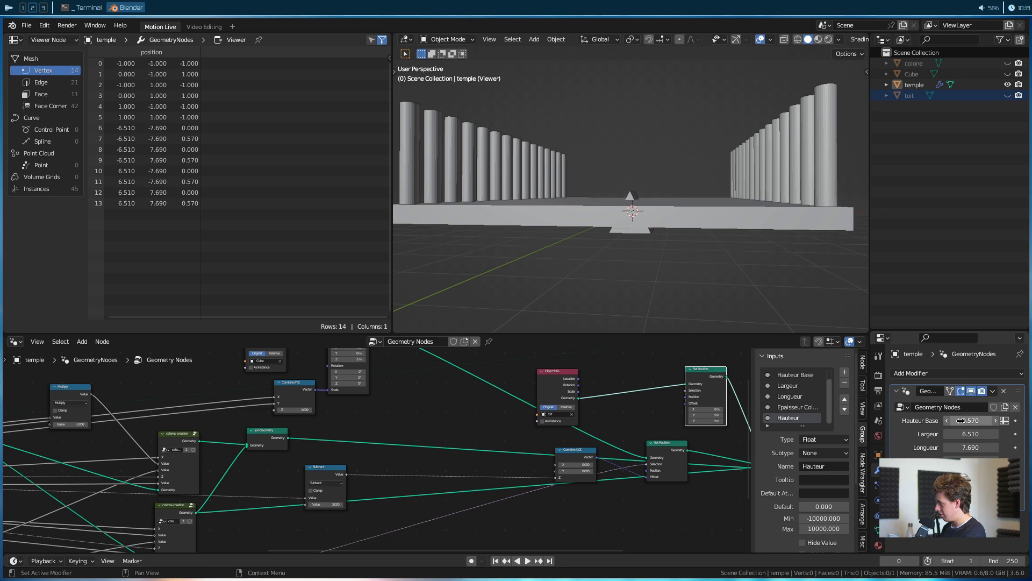
left_click_drag(962, 421, 959, 420)
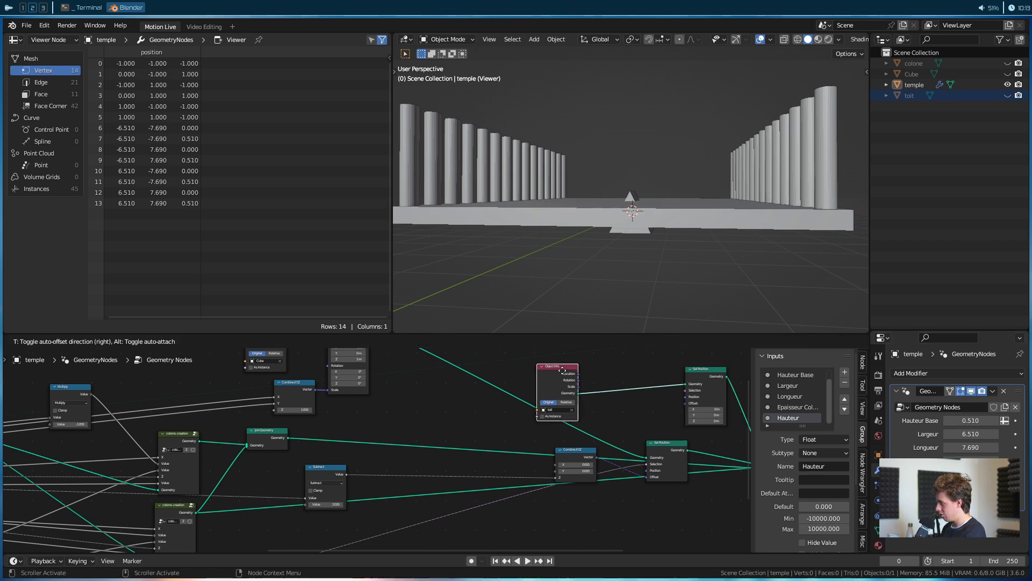
Add a Combine XYZ node beside the toit Object Info and connect its vector to the roof Set Position's Offset.
scroll(408, 436, "down", 3)
middle_click_drag(409, 435, 339, 418)
middle_click_drag(320, 468, 599, 448)
scroll(215, 459, "up", 4)
middle_click_drag(208, 458, 276, 469)
middle_click_drag(378, 457, 66, 474)
middle_click_drag(659, 398, 416, 457)
scroll(419, 441, "up", 4)
key("shift+a")
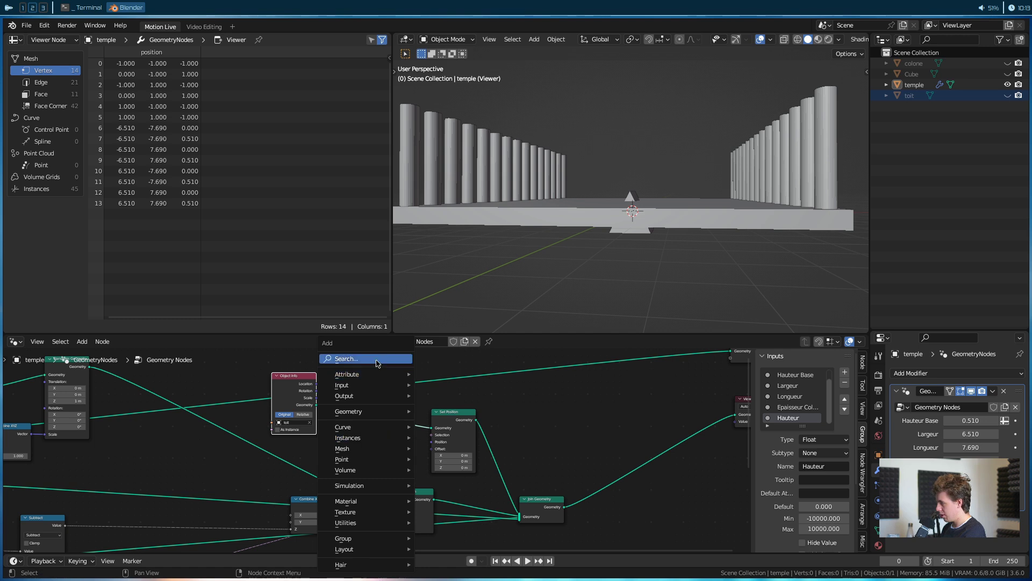
left_click(376, 359)
type("combi")
key("Return")
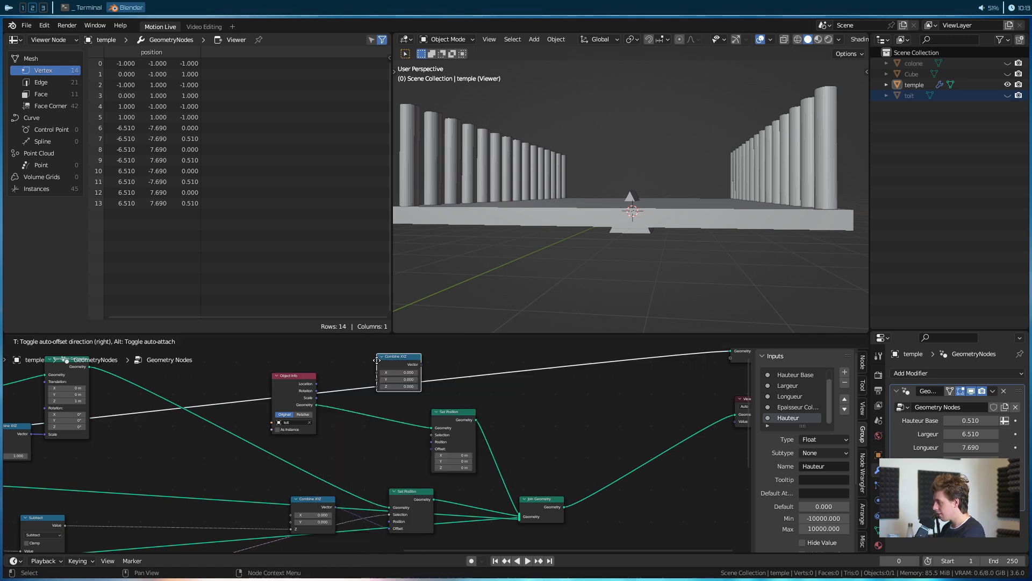
left_click(381, 446)
mouse_move(413, 446)
left_mouse_down()
mouse_move(431, 449)
mouse_move(410, 437)
left_mouse_up()
Link the Hauteur Base input to the Z of the roof's Combine XYZ and test it with Hauteur Base at 0.420.
scroll(269, 464, "down", 1)
middle_click_drag(105, 474, 236, 458)
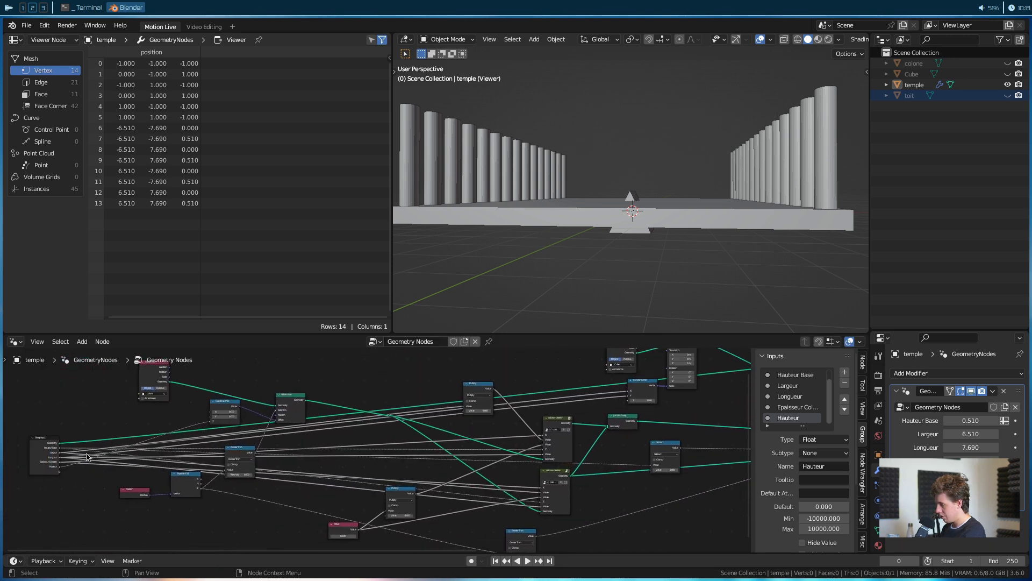
left_click_drag(63, 451, 581, 407)
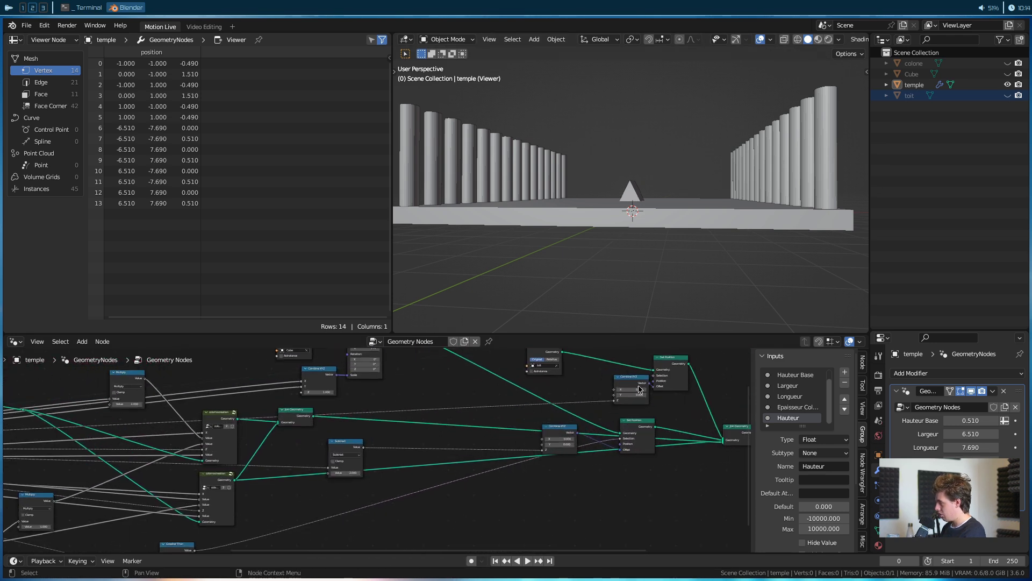
left_click_drag(966, 420, 938, 420)
Spread the toit Object Info and roof Set Position nodes apart to free space around the Combine XYZ node.
scroll(445, 364, "up", 2)
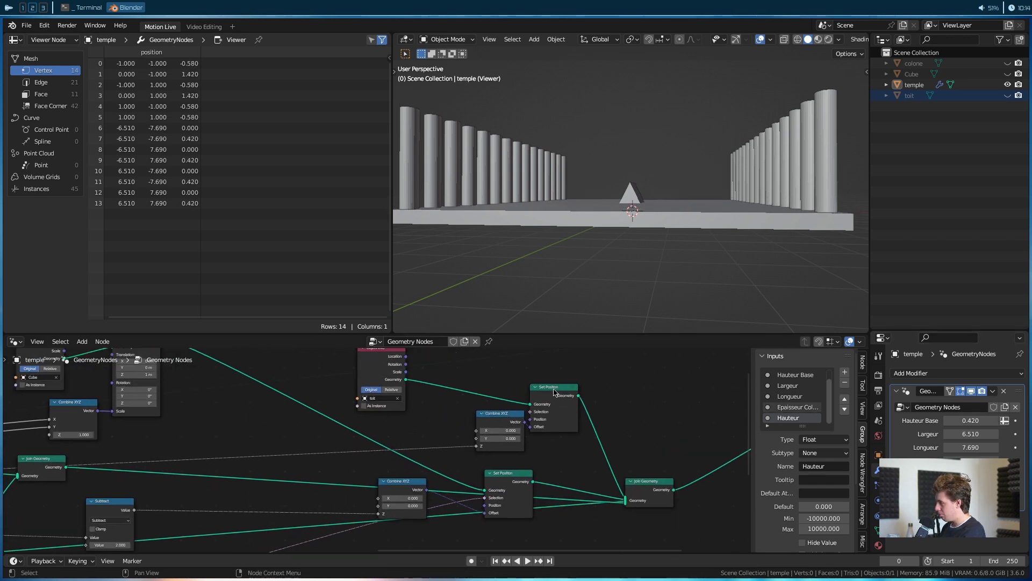
left_click_drag(555, 392, 667, 378)
left_click_drag(368, 367, 317, 368)
left_click_drag(667, 375, 617, 373)
middle_click_drag(619, 253, 613, 188, "ctrl")
scroll(375, 451, "up", 1)
Insert an Add math node between Hauteur Base and the roof Combine XYZ's Z, with its second value set to 1.000.
key("shift+a")
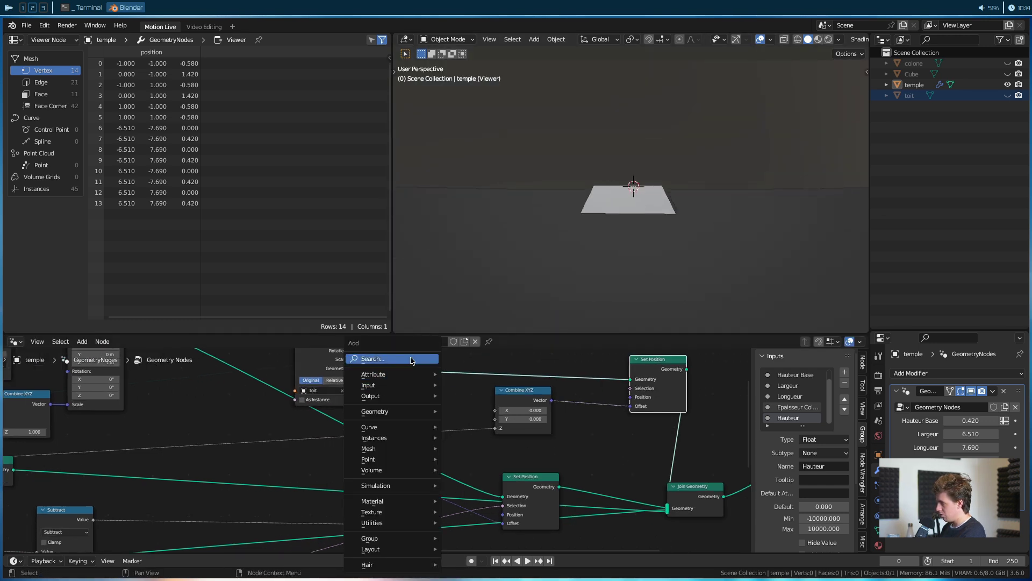
type("add")
key("Return")
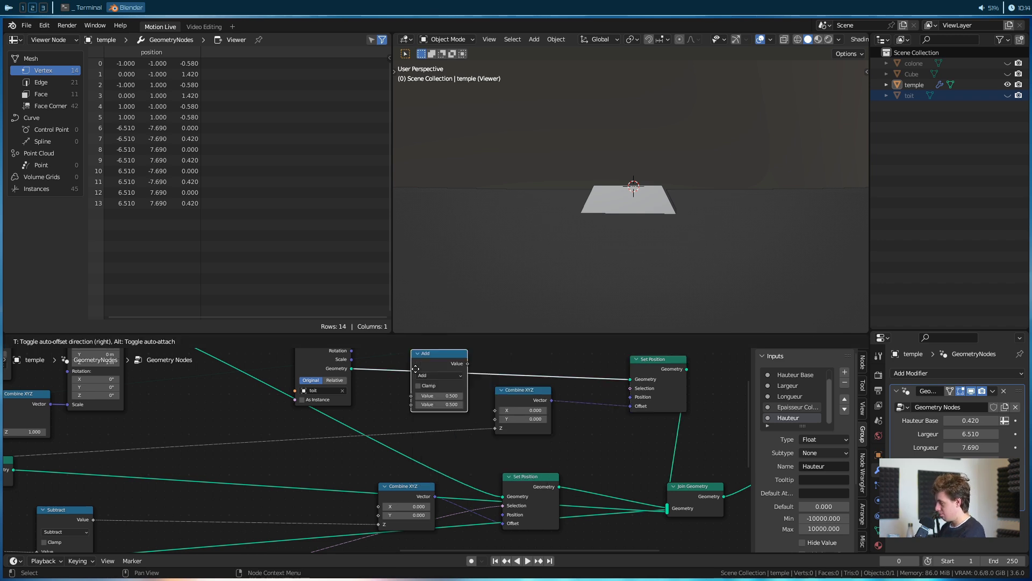
left_click(411, 411)
mouse_move(430, 446)
left_mouse_down()
mouse_move(618, 261)
mouse_move(611, 286)
mouse_move(461, 432)
mouse_move(357, 438)
mouse_move(446, 445)
left_mouse_up()
left_click(445, 444)
key("Return")
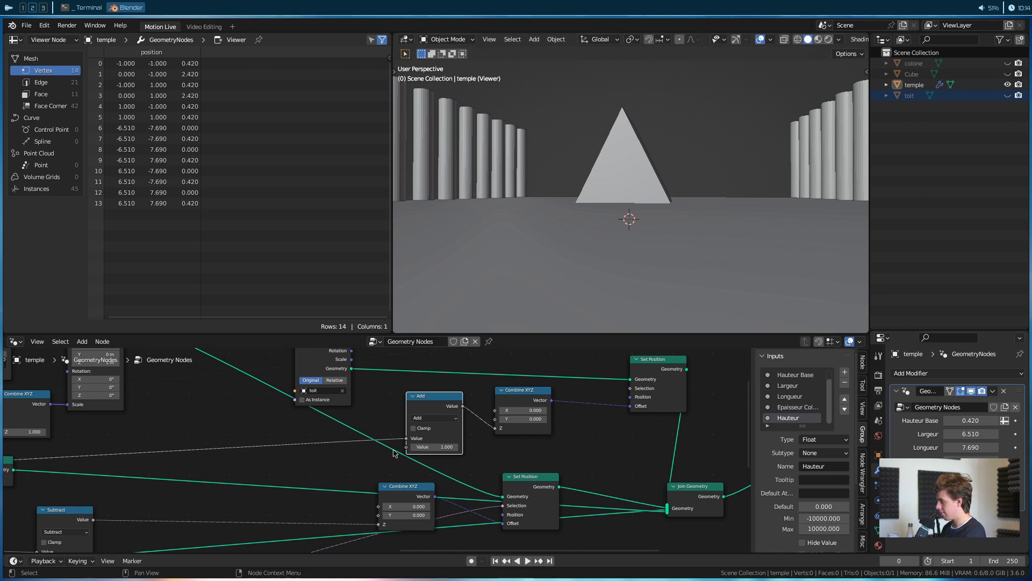
Enlarge the modifier properties area and set Hauteur Base to 0.700 to test the roof's position on the base.
left_click_drag(898, 330, 918, 138)
left_click_drag(951, 230, 744, 228)
left_click_drag(968, 229, 724, 210)
middle_click_drag(668, 195, 669, 206)
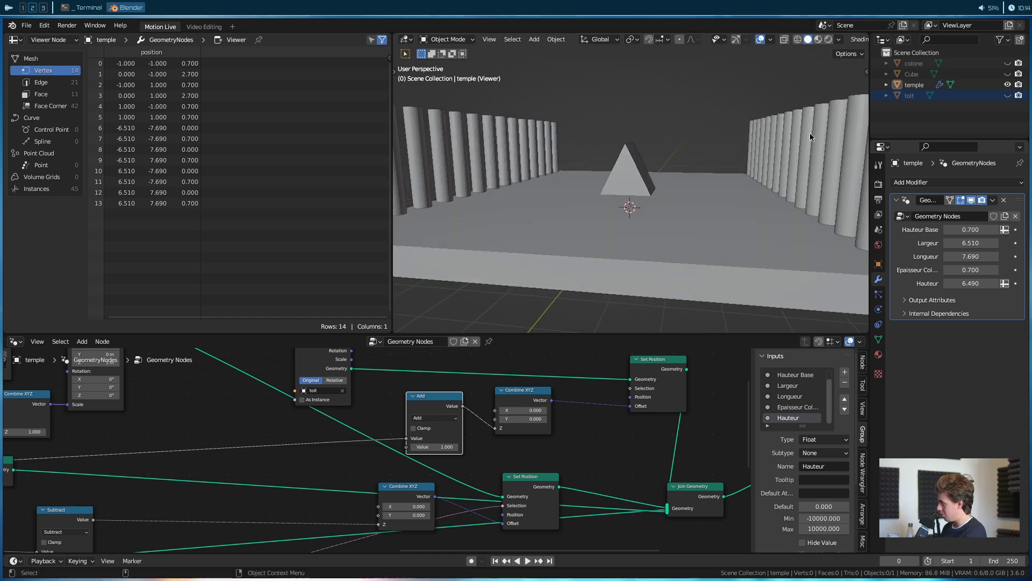
Move the Add node back and insert a duplicate of it between it and the roof's Combine XYZ.
left_click_drag(450, 403, 294, 428)
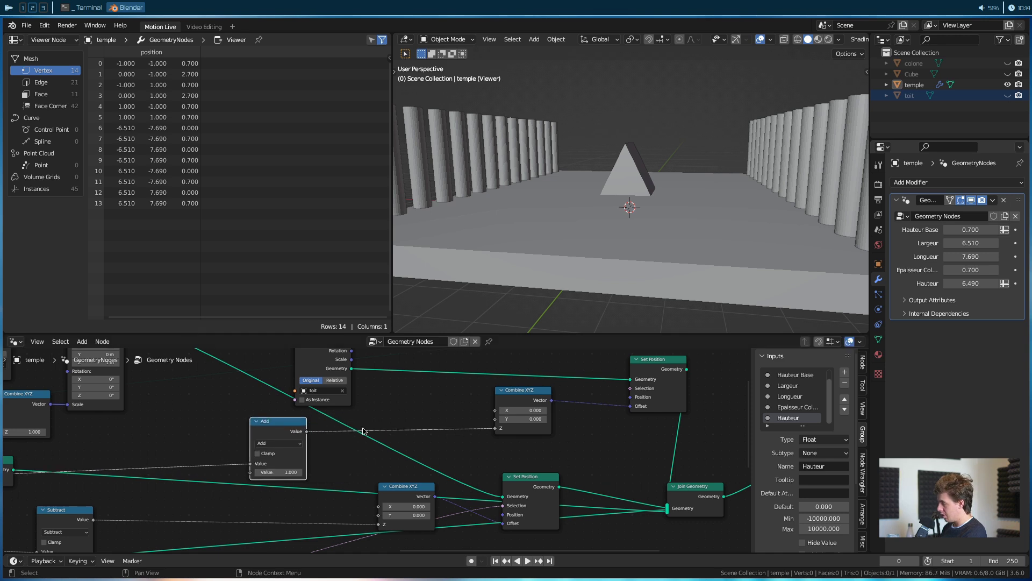
key("shift+d")
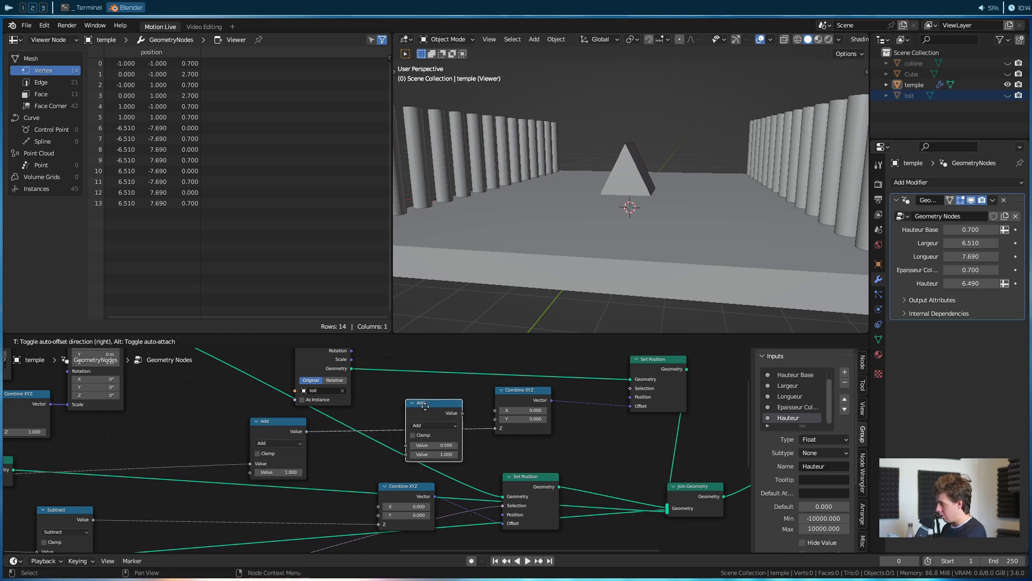
left_click(434, 407)
Link the Group Input's Hauteur output to the second value of the duplicated Add node.
scroll(433, 408, "down", 6)
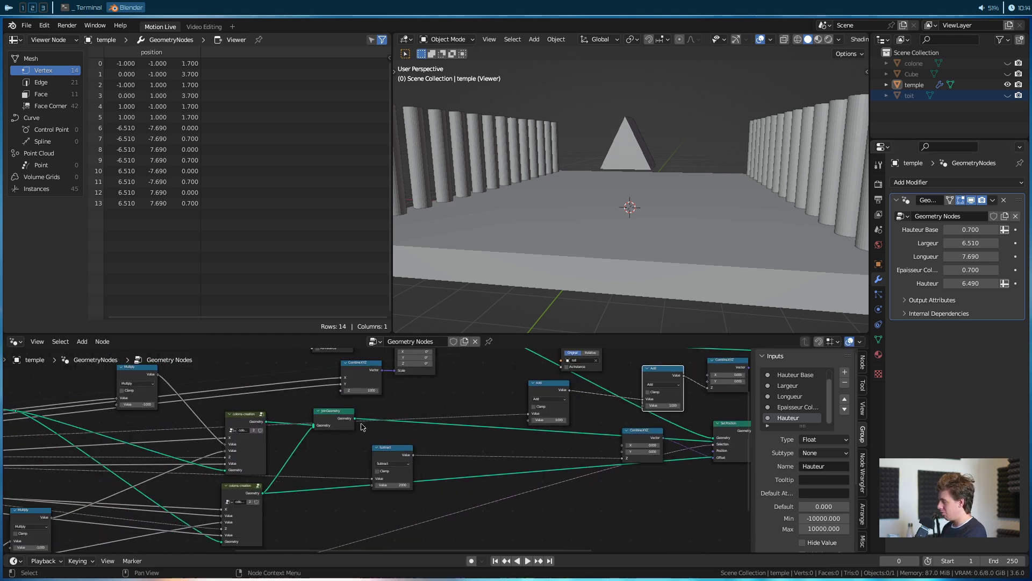
middle_click_drag(377, 429, 420, 445)
scroll(247, 433, "up", 2)
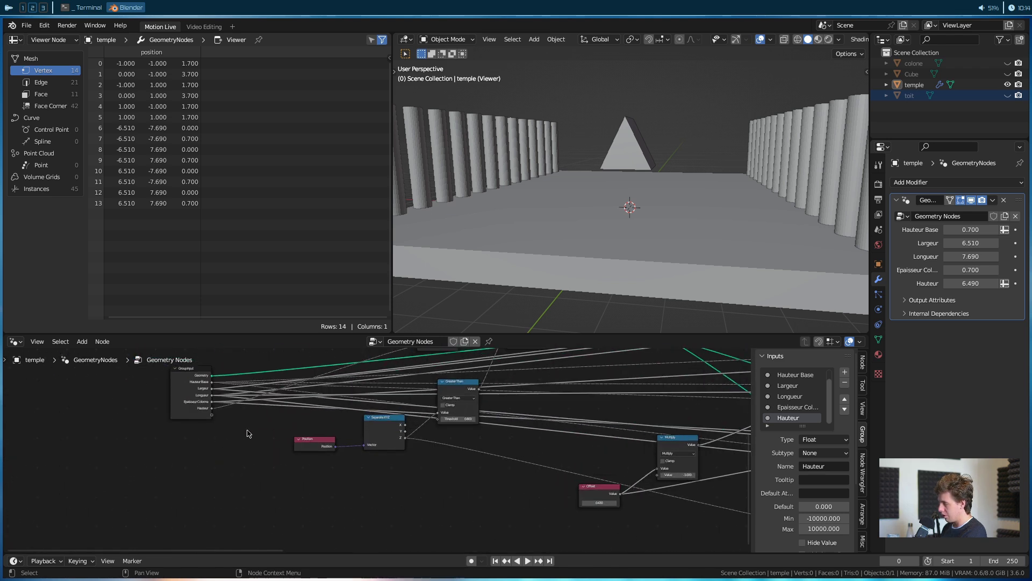
left_click_drag(211, 409, 524, 404)
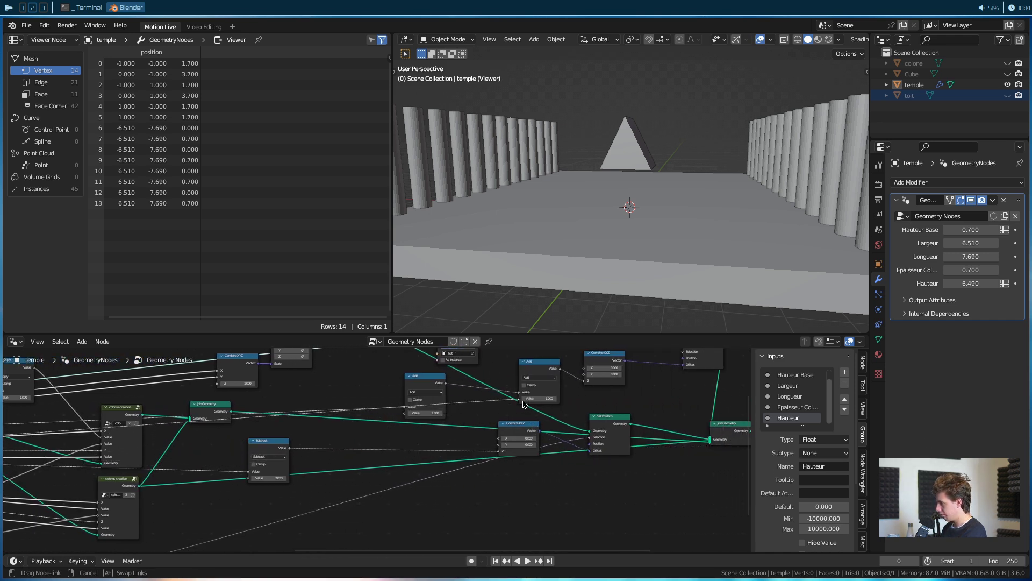
left_click_drag(524, 404, 524, 404)
Reposition the two chained Add nodes to space them evenly before the roof's Combine XYZ.
left_click_drag(413, 382, 382, 372)
scroll(662, 272, "down", 5)
scroll(655, 240, "up", 2)
middle_click_drag(655, 235, 640, 258, "shift")
scroll(393, 454, "up", 4)
middle_click_drag(392, 454, 383, 488)
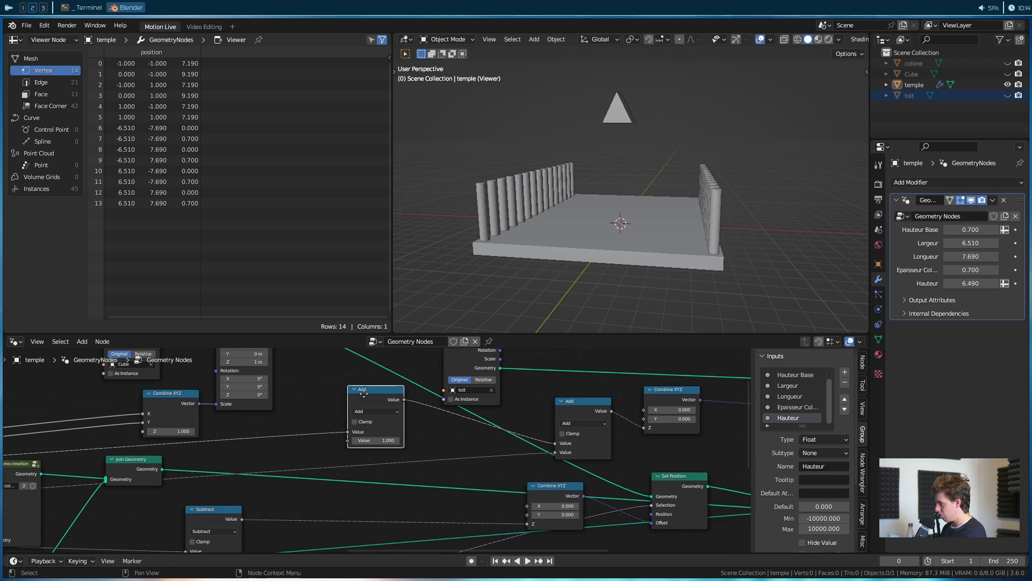
left_click_drag(367, 390, 350, 394)
left_click_drag(566, 412, 551, 407)
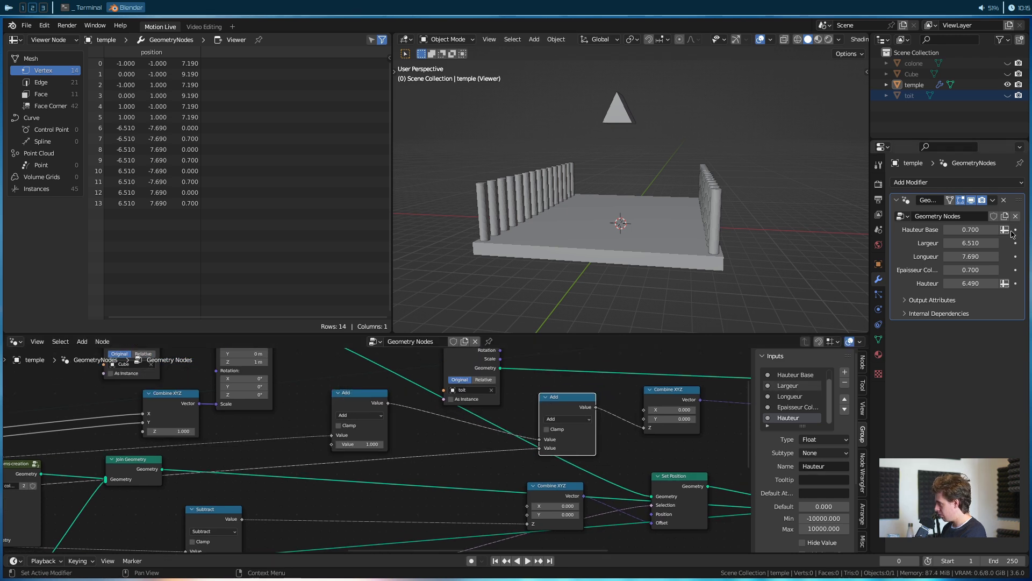
Test the roof's position with Hauteur at -0.360 and Hauteur Base at 2.390.
left_click_drag(971, 283, 909, 283)
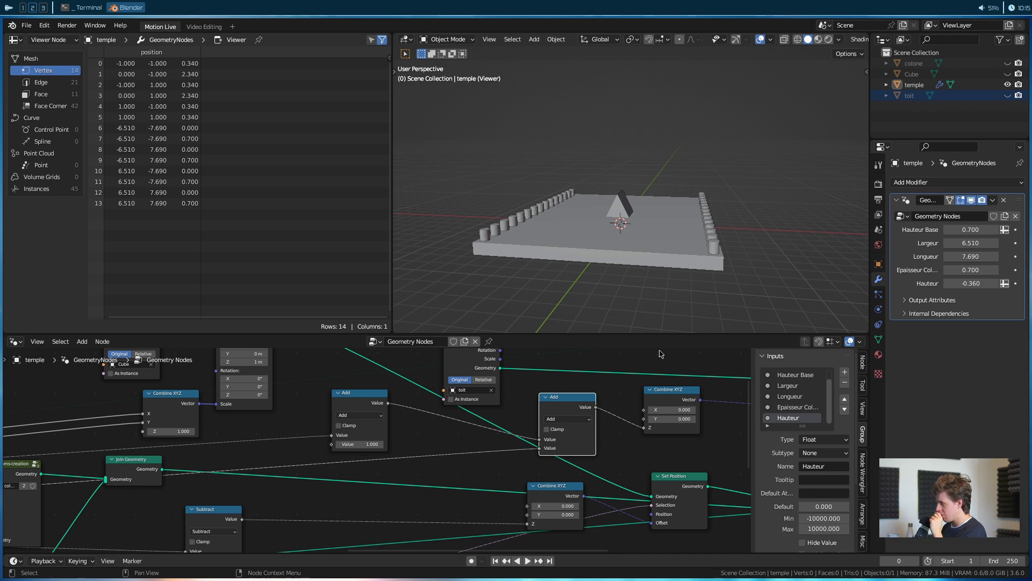
middle_click_drag(631, 276, 600, 273)
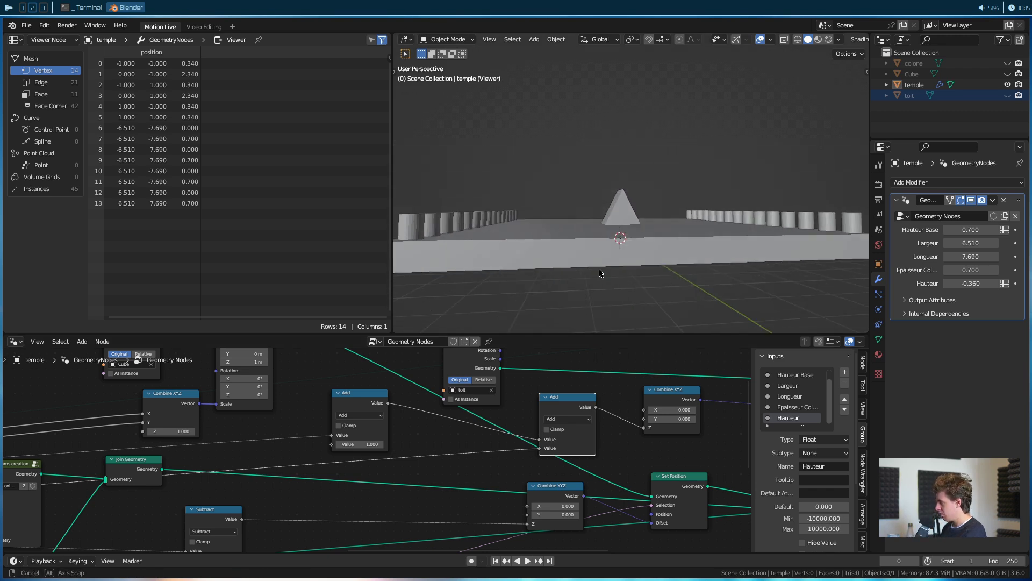
left_click_drag(971, 230, 1005, 230)
middle_click_drag(726, 214, 689, 226)
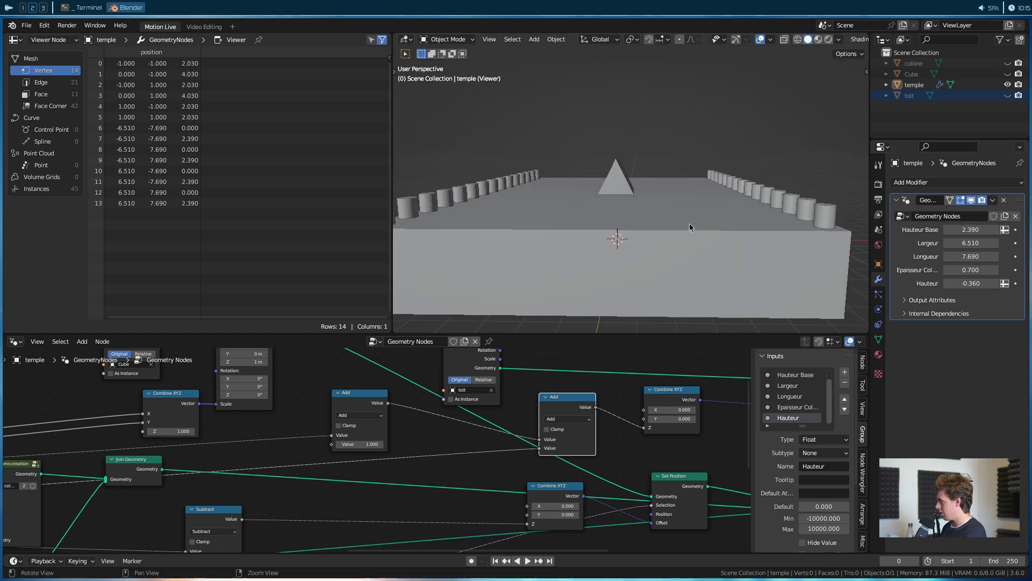
Vary the column Hauteur, trying 2.940 and 1.000, to compare the roof's height with the column tops.
left_click_drag(973, 283, 998, 283)
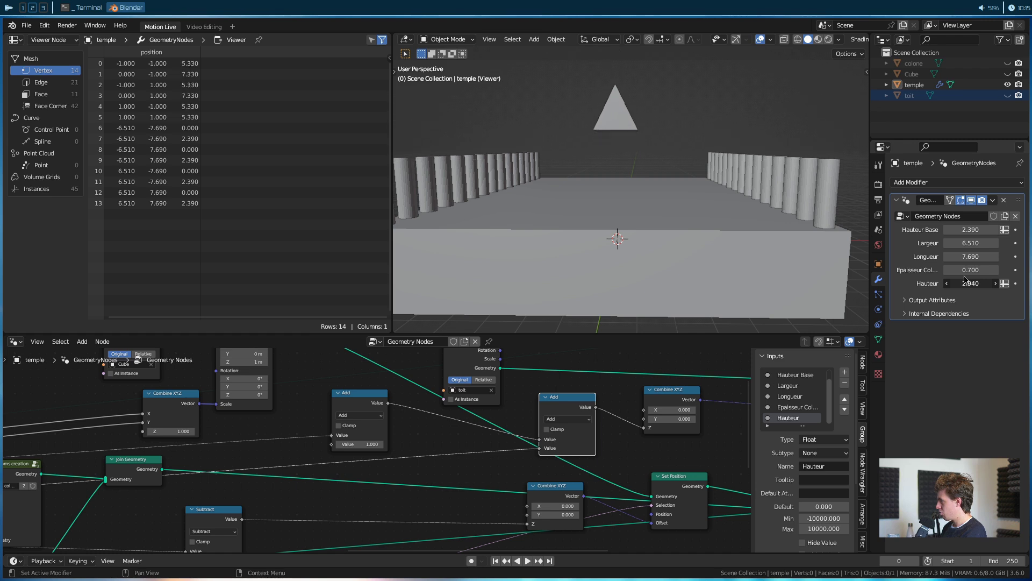
scroll(656, 233, "down", 4)
middle_click_drag(656, 233, 624, 237)
mouse_move(970, 284)
left_mouse_down()
mouse_move(1003, 283)
mouse_move(968, 284)
left_mouse_up()
left_click(968, 284)
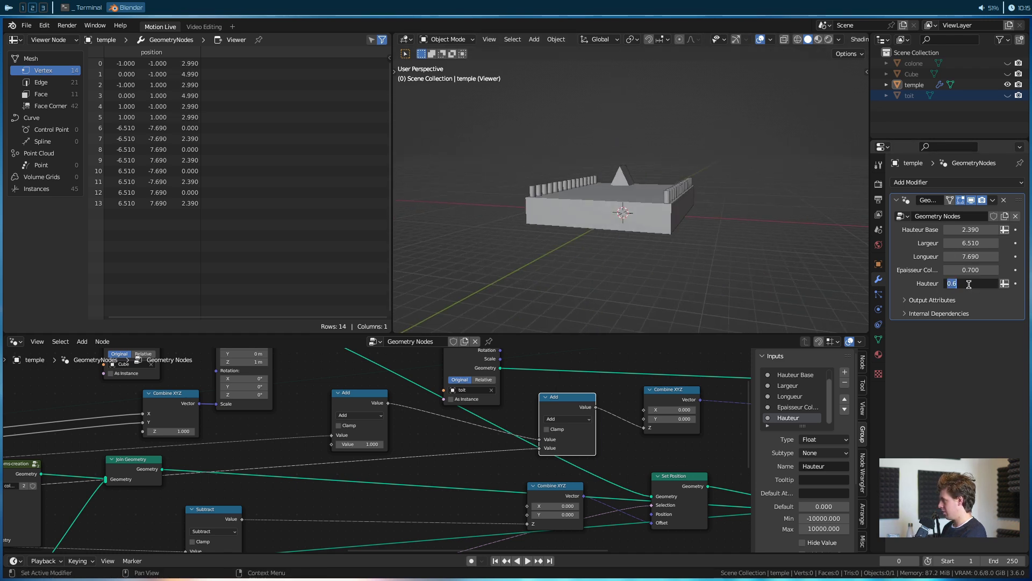
scroll(587, 258, "up", 5)
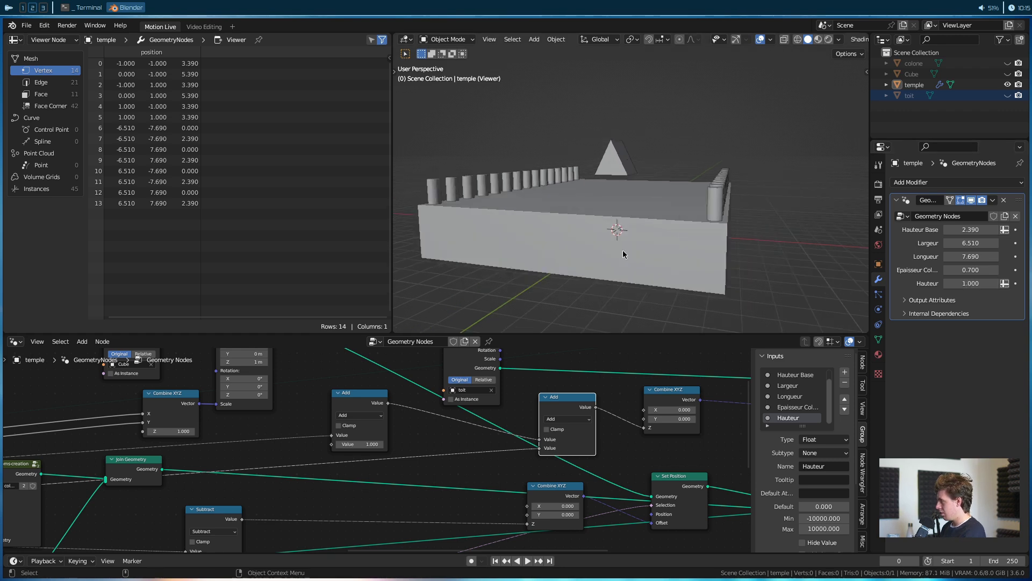
Set the column Hauteur to 10.000 and check the roof against the tall columns.
left_click_drag(981, 283, 1010, 284)
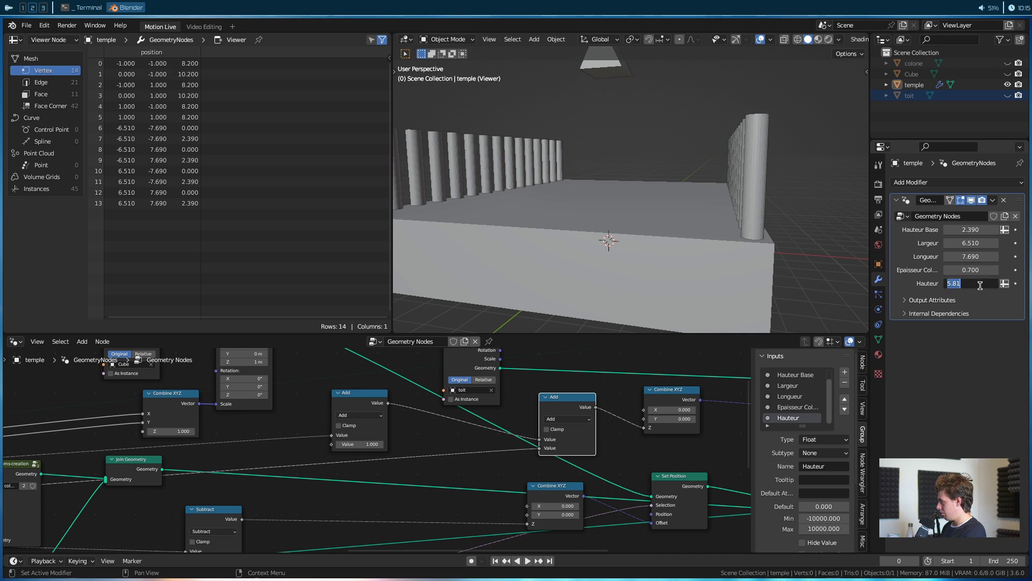
type("10")
key("Return")
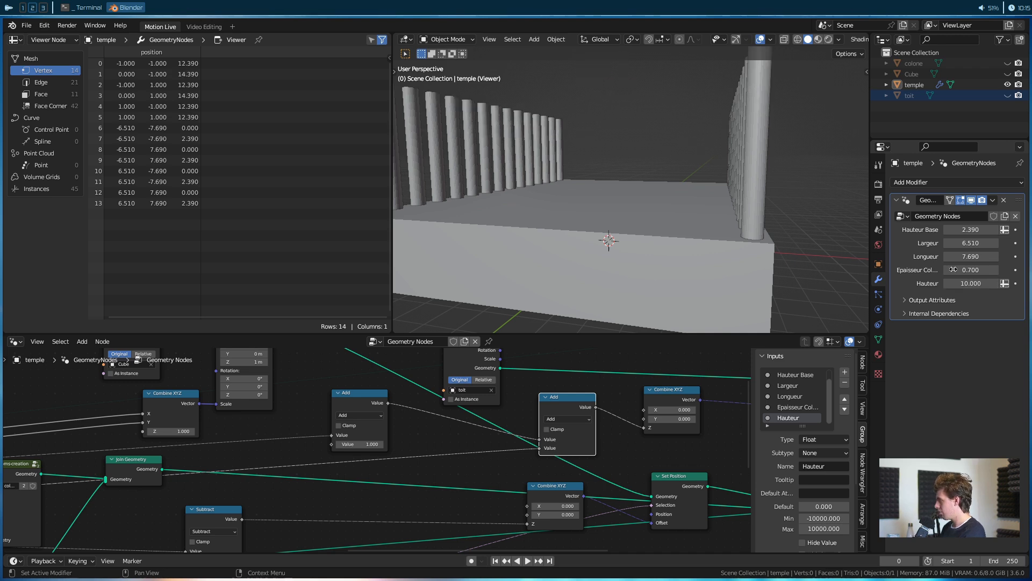
scroll(772, 223, "down", 5)
middle_click_drag(772, 223, 793, 251)
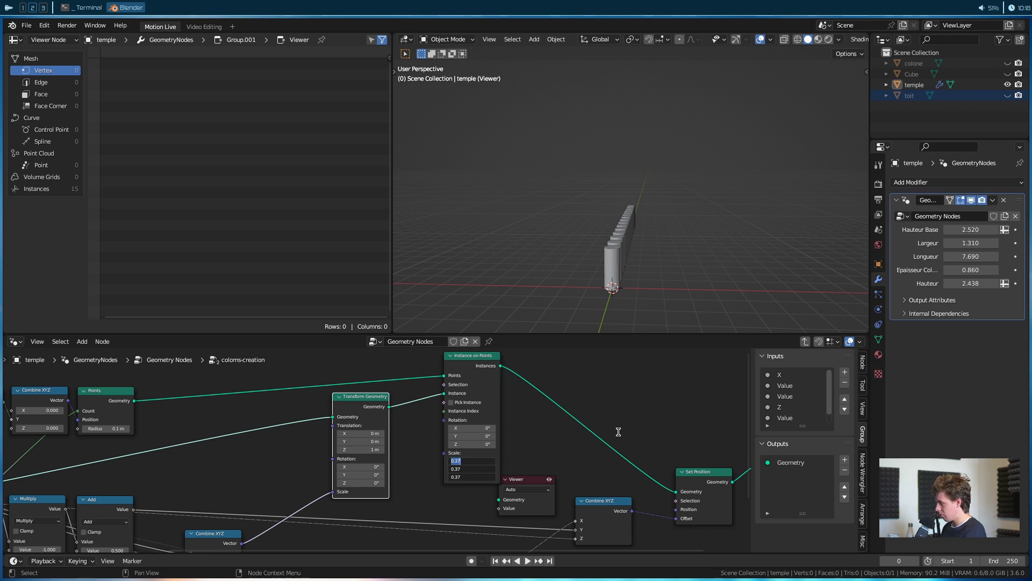
Set the Instance on Points scale to 1.000 on all axes inside the coloms-creation group.
key("Return")
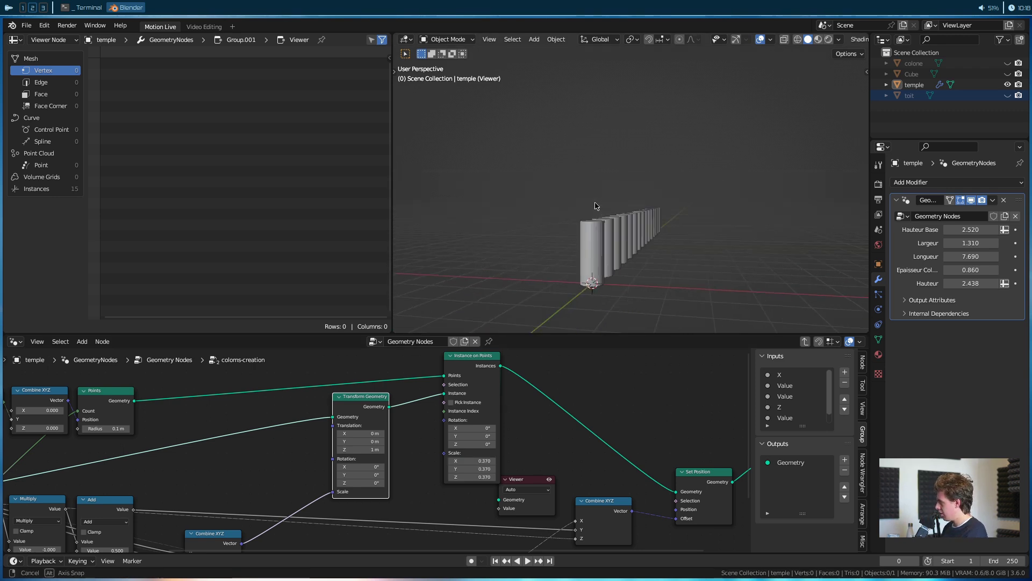
left_click_drag(470, 385, 458, 389)
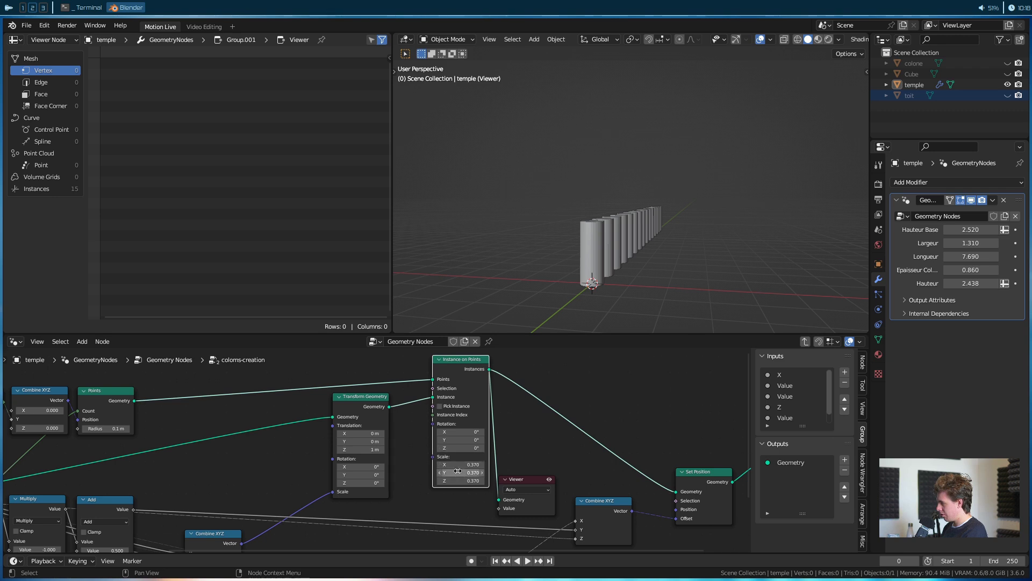
scroll(583, 265, "up", 4)
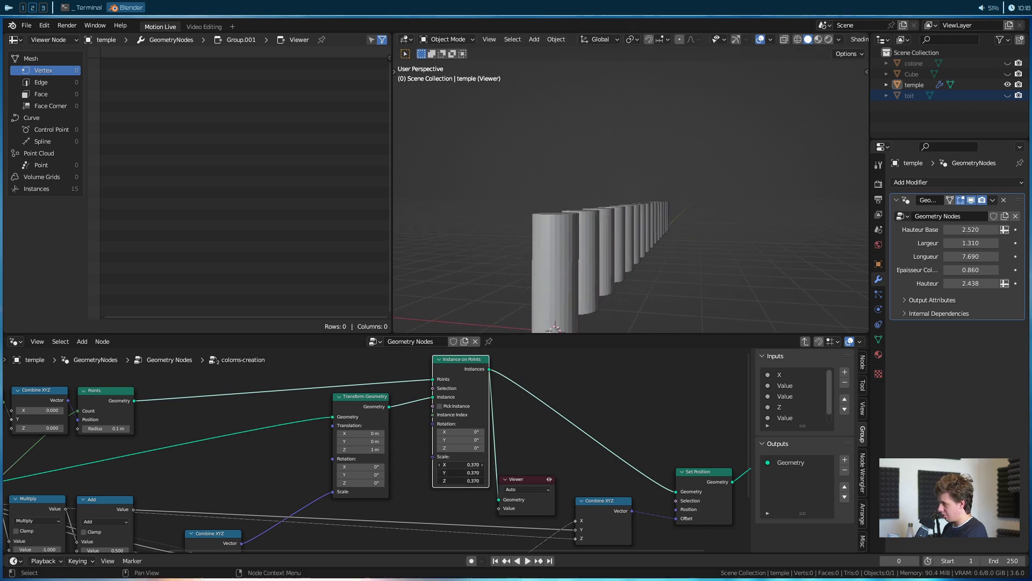
type("1")
key("Return")
scroll(573, 252, "down", 5)
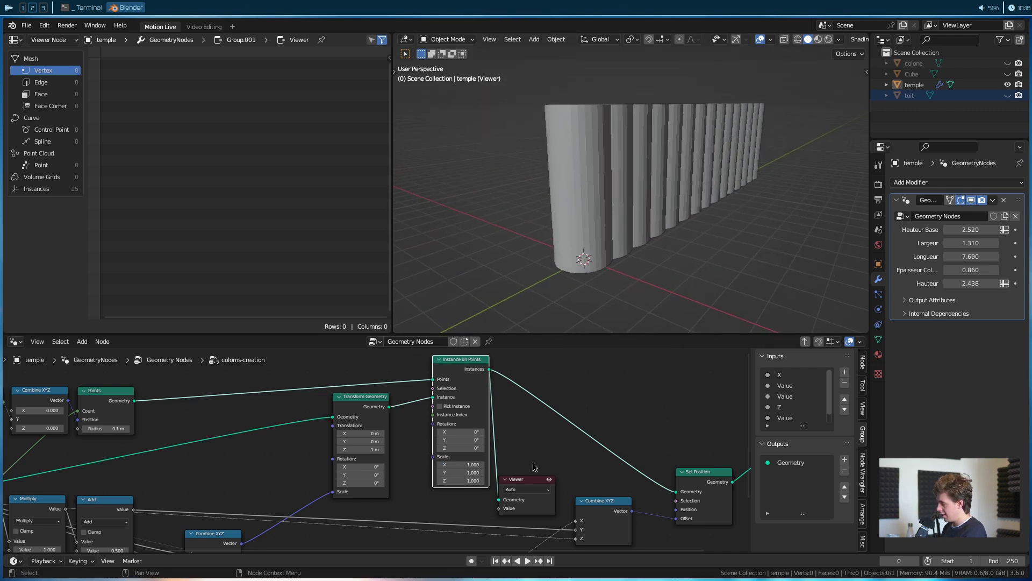
Delete the Viewer node inside the coloms-creation group and return to the main node tree.
left_click(526, 482)
key("x")
key("Tab")
scroll(567, 457, "down", 3)
middle_click_drag(567, 456, 309, 454)
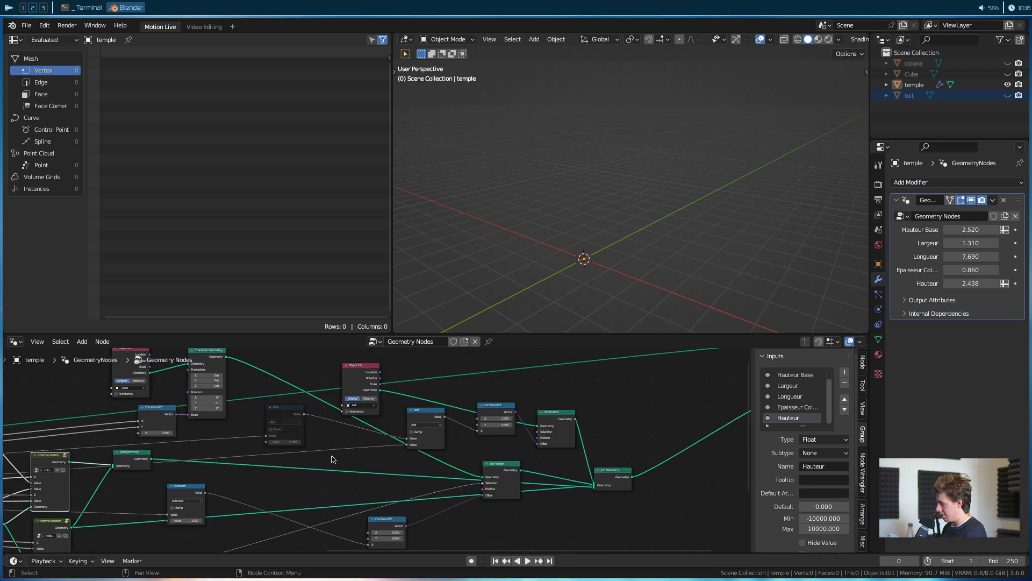
Preview the final Join Geometry result by activating the main tree's Viewer node.
middle_click_drag(739, 458, 467, 460)
left_click(394, 474)
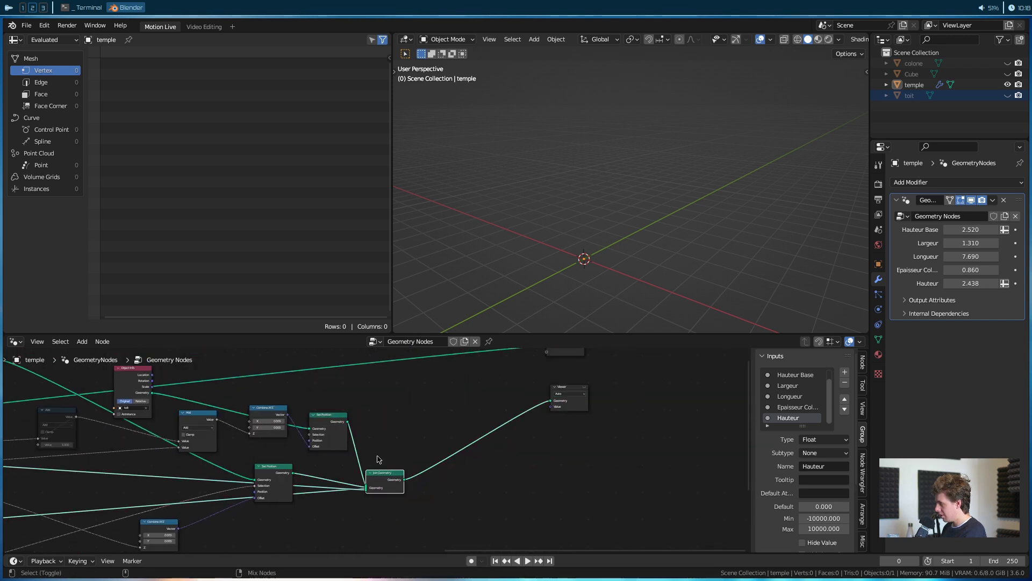
left_click(581, 391)
middle_click_drag(371, 442, 702, 409)
Set Largeur to 4.160 and the column thickness input to 0.313 in the modifier.
left_click_drag(972, 243, 1018, 243)
middle_click_drag(133, 462, 307, 397)
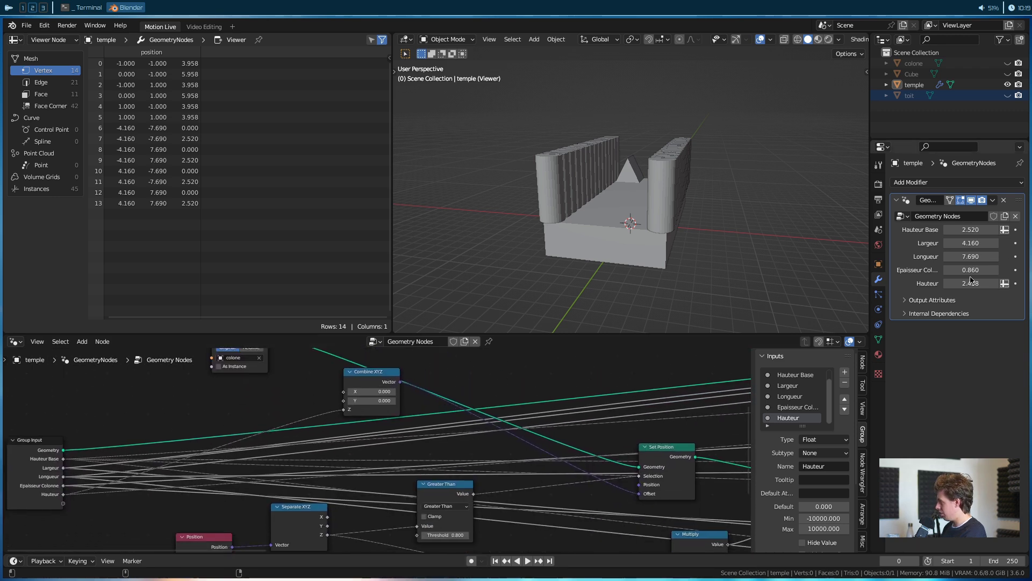
left_click_drag(970, 270, 919, 270)
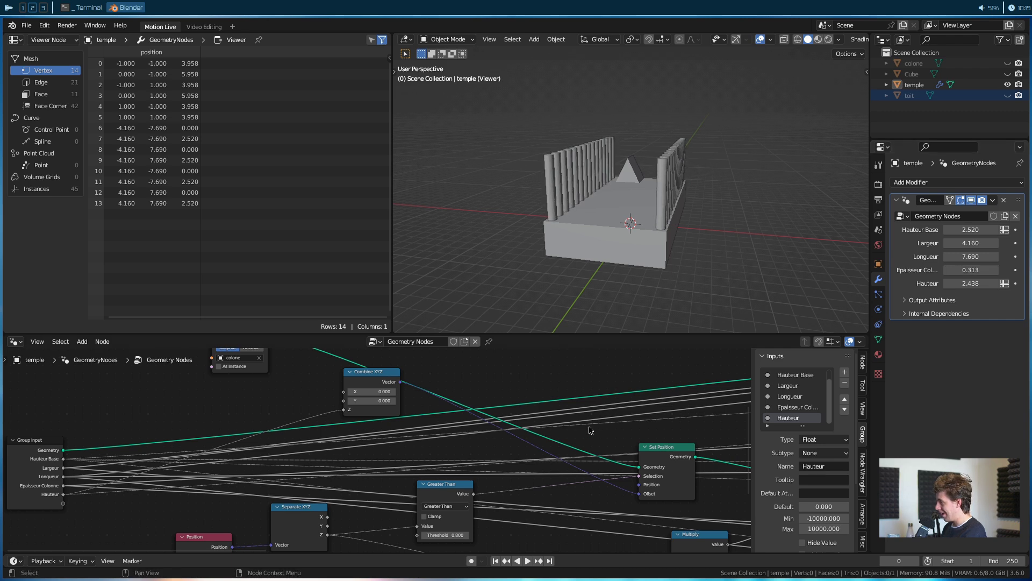
Open the upper coloms-creation group to examine its nodes, and return to the main tree.
middle_click_drag(661, 431, 456, 456)
middle_click_drag(611, 460, 206, 447)
scroll(389, 457, "down", 3)
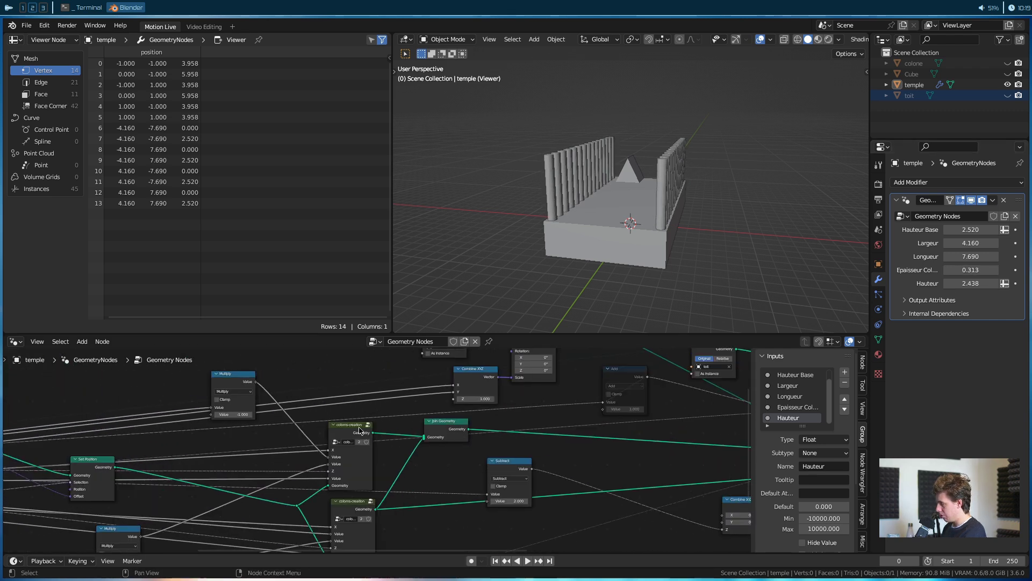
left_click(359, 430)
key("Tab")
middle_click_drag(374, 487, 314, 454)
key("Tab")
Unmute the Add node fed by Hauteur Base and link the final Join Geometry to the Group Output.
key("m")
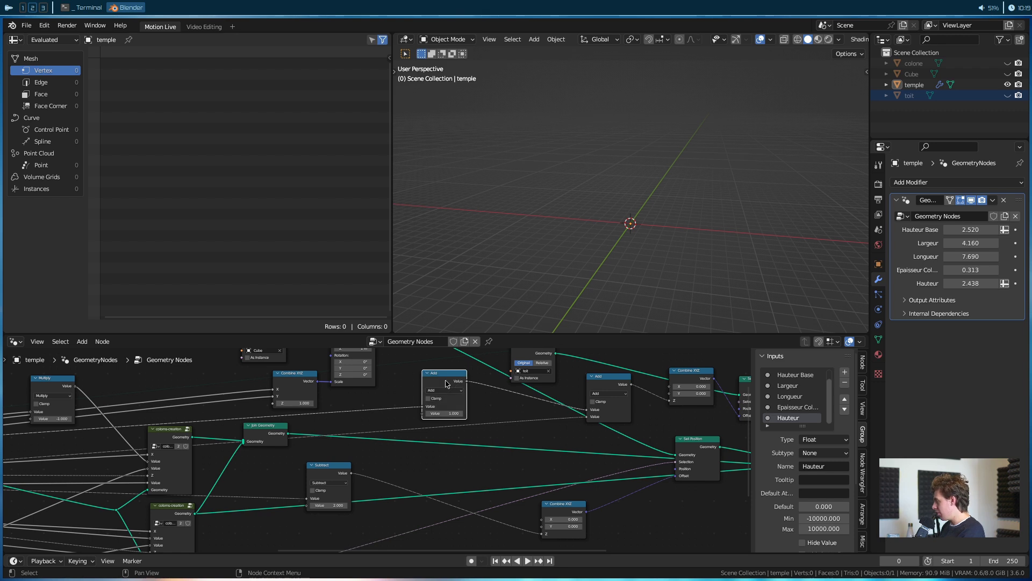
middle_click_drag(540, 433, 373, 449)
left_click(573, 472)
left_click(573, 471, "ctrl+shift")
middle_click_drag(597, 430, 385, 510)
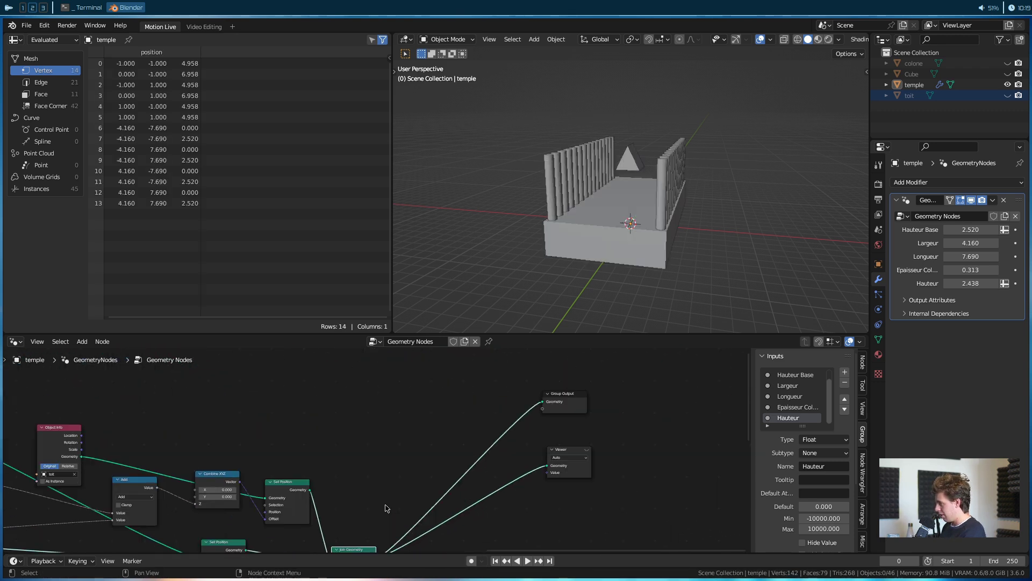
scroll(613, 296, "up", 3)
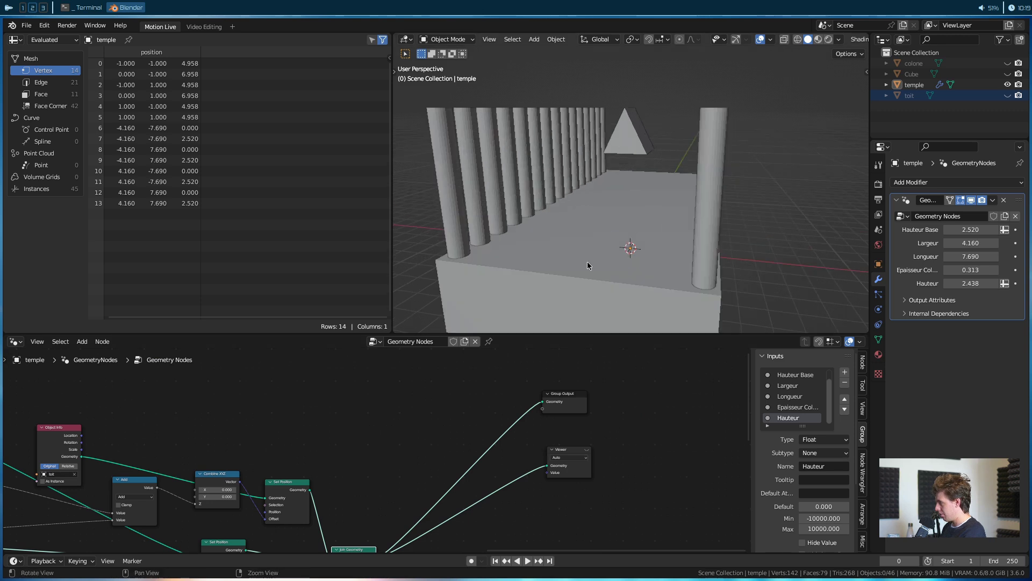
middle_click_drag(588, 265, 604, 258)
Reposition the second Add node and the roof's Combine XYZ node to tidy the roof chain.
middle_click_drag(454, 422, 566, 362)
middle_click_drag(460, 536, 521, 488)
middle_click_drag(298, 378, 344, 408)
left_click_drag(344, 408, 312, 423)
left_click_drag(424, 404, 395, 423)
scroll(354, 468, "up", 2)
middle_click_drag(354, 468, 401, 468)
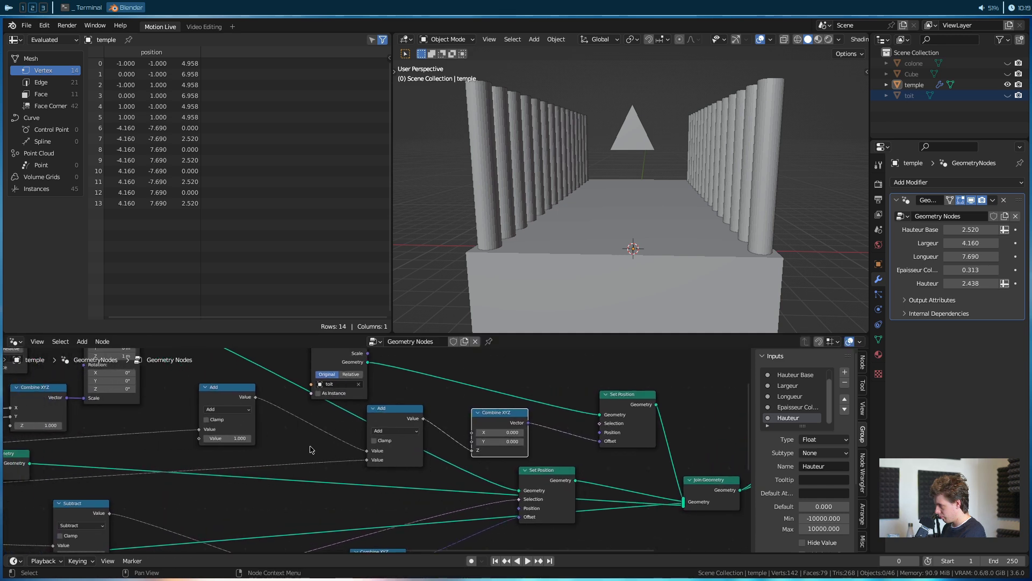
Set Hauteur to 0.818, Hauteur Base to 0.690, Largeur to 1.050, Longueur to 7.620 and column thickness to 0.293.
middle_click_drag(314, 450, 468, 437)
left_click_drag(970, 283, 927, 283)
left_click_drag(970, 243, 853, 243)
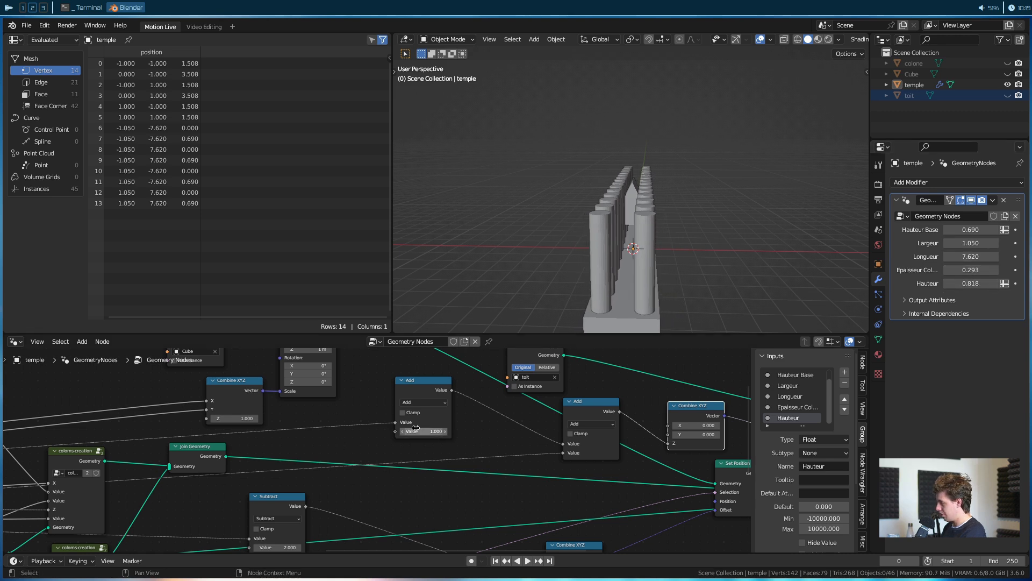
Set the second value of the Add node fed by Hauteur Base to 3.000 to rest the roof on the columns.
left_click_drag(416, 429, 451, 429)
scroll(614, 241, "up", 5)
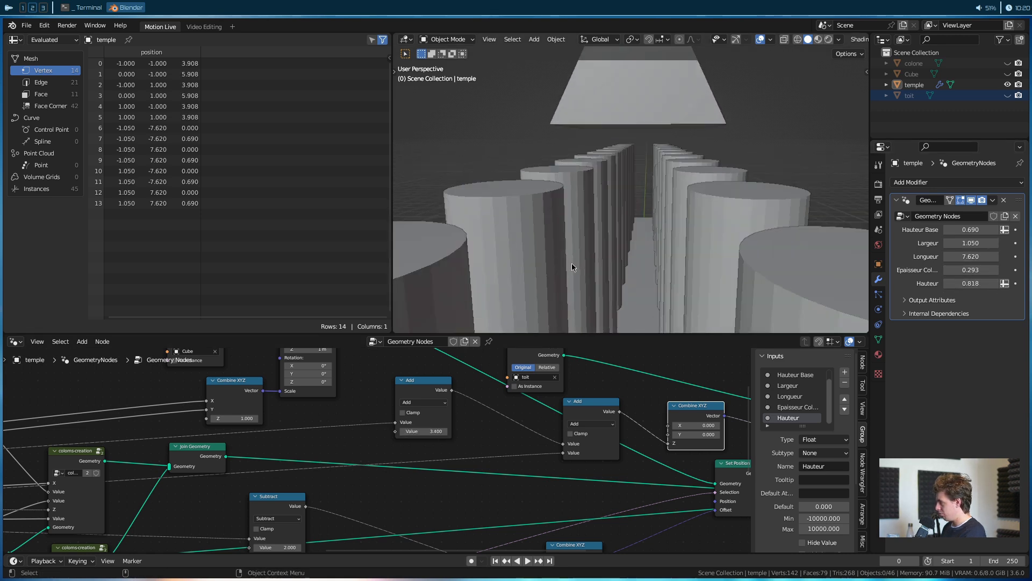
scroll(614, 241, "down", 2)
left_click_drag(436, 430, 429, 430)
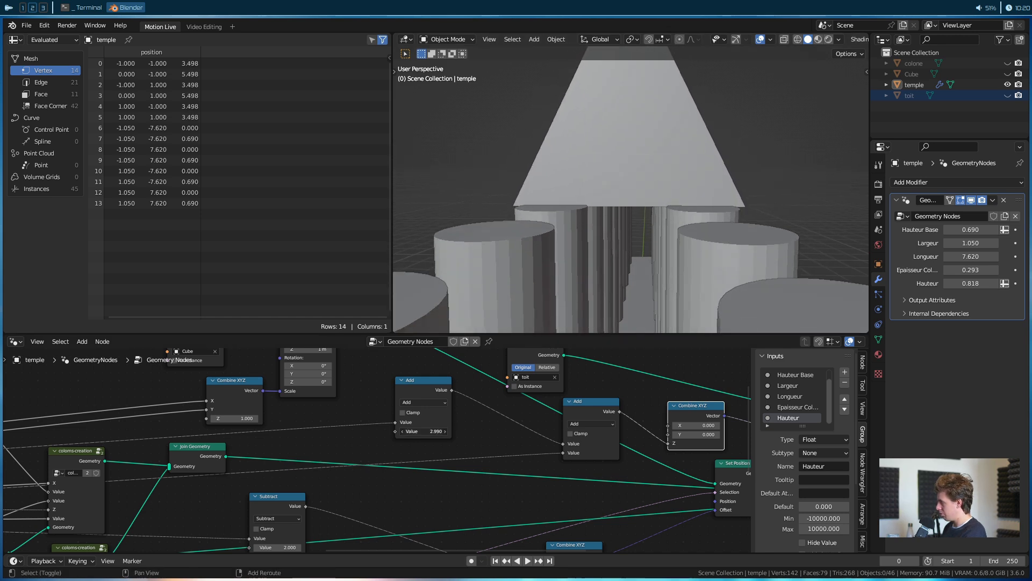
type("3")
key("Return")
scroll(549, 197, "down", 6)
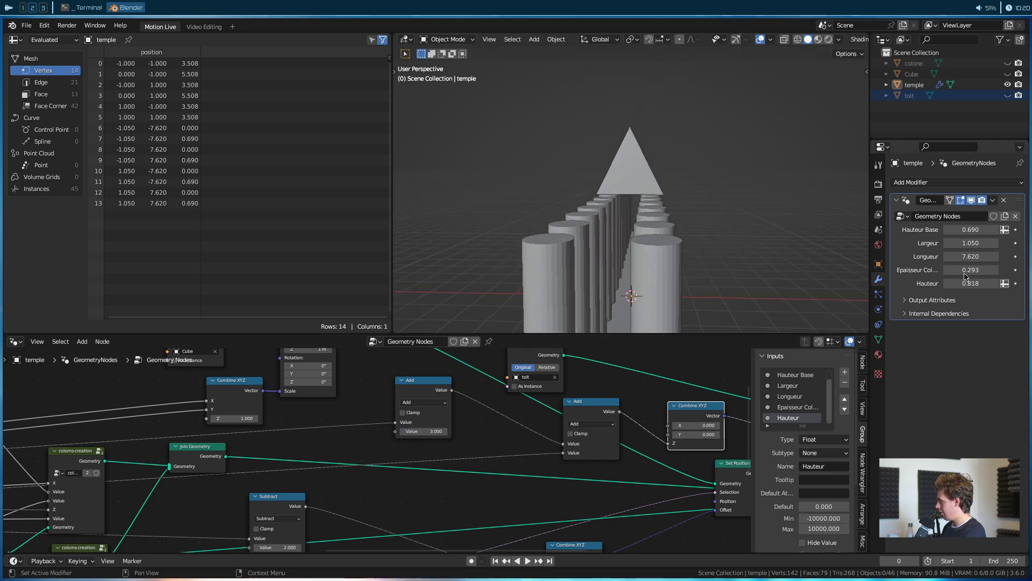
Set Hauteur to -0.002 and Hauteur Base to 0.850 to test that the roof follows the columns.
left_click_drag(970, 283, 909, 283)
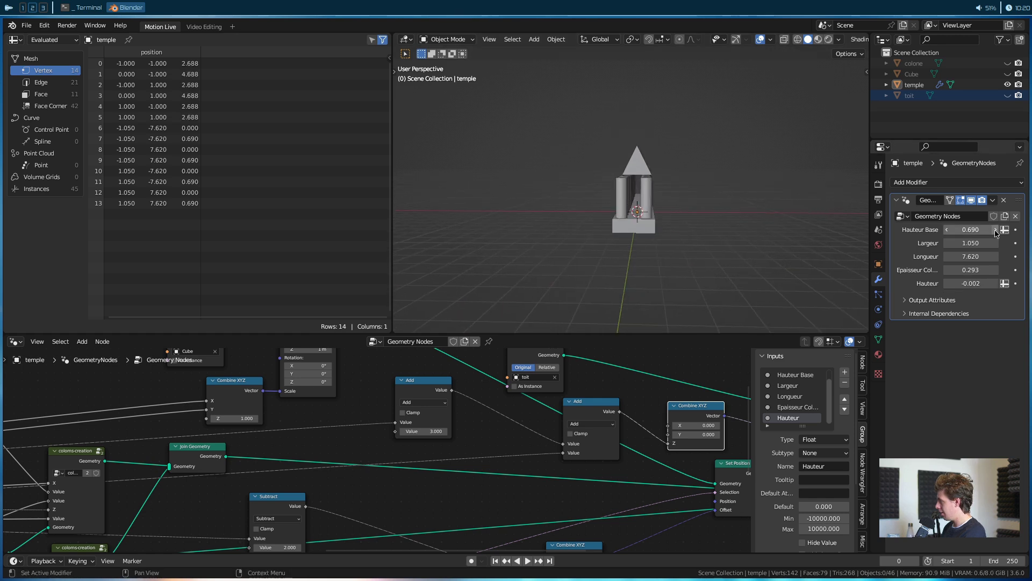
mouse_move(970, 229)
left_mouse_down()
mouse_move(992, 229)
mouse_move(974, 230)
left_mouse_up()
Move the final Join Geometry node closer to the Group Output and Viewer, freeing space after the roof's Set Position.
scroll(601, 386, "down", 5)
middle_click_drag(601, 386, 462, 410)
left_click_drag(424, 367, 418, 357)
middle_click_drag(546, 379, 383, 395)
middle_click_drag(534, 428, 450, 457)
left_click_drag(423, 514, 479, 412)
mouse_move(713, 209)
middle_mouse_down()
mouse_move(570, 224)
mouse_move(711, 195)
middle_mouse_up()
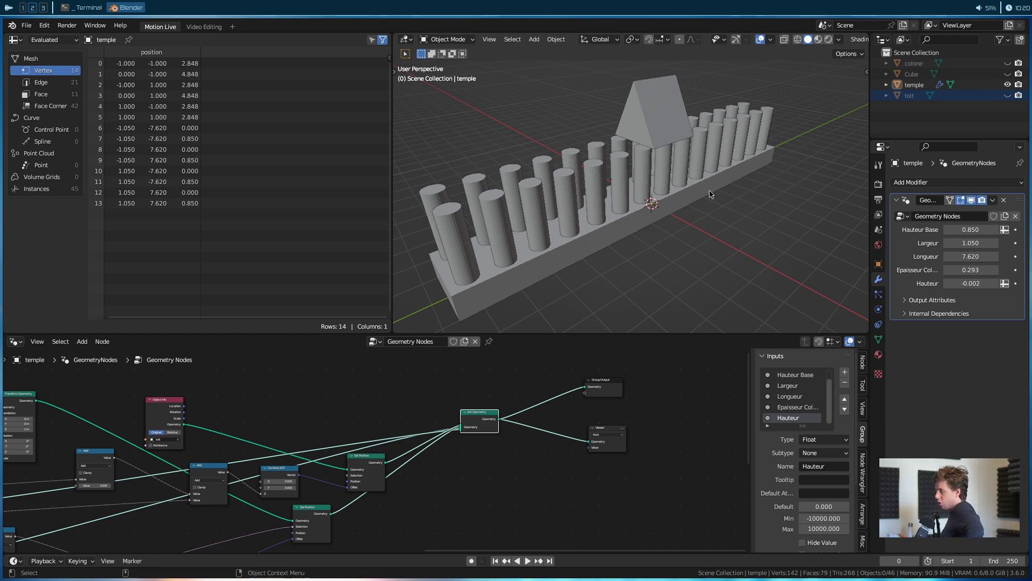
middle_click_drag(708, 191, 656, 136)
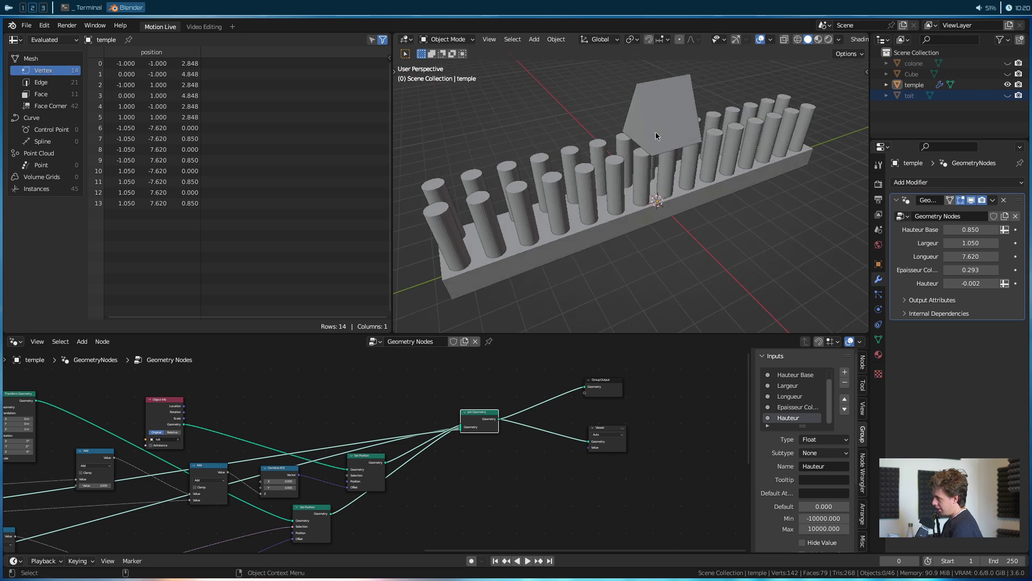
middle_click_drag(622, 166, 647, 165)
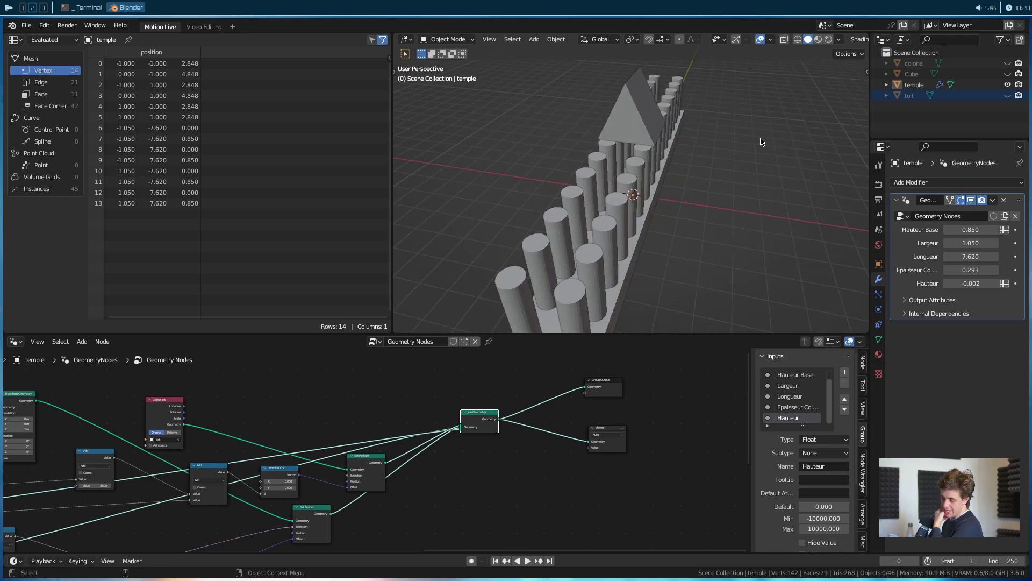
middle_click_drag(731, 191, 649, 176)
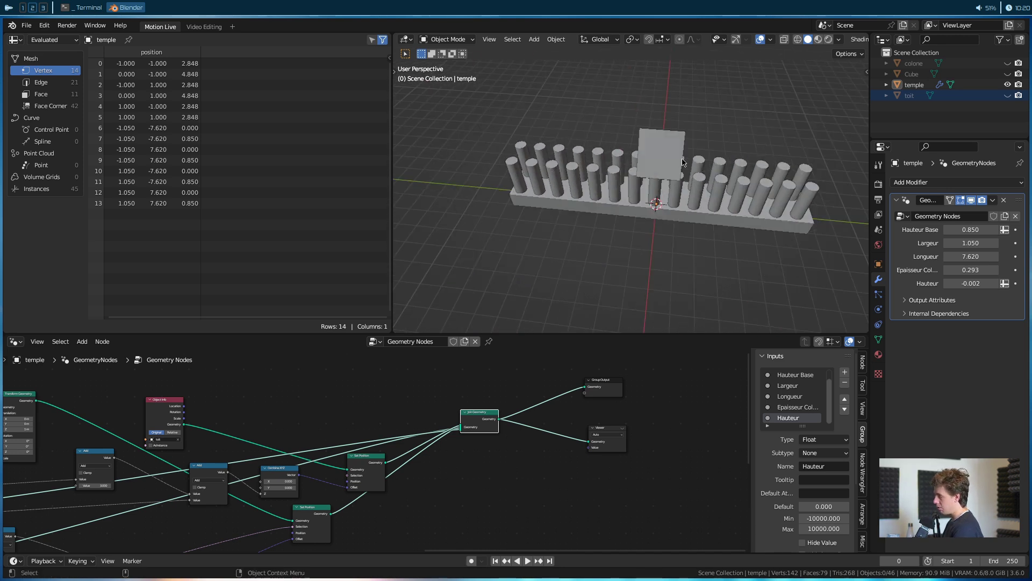
middle_click_drag(542, 203, 635, 127)
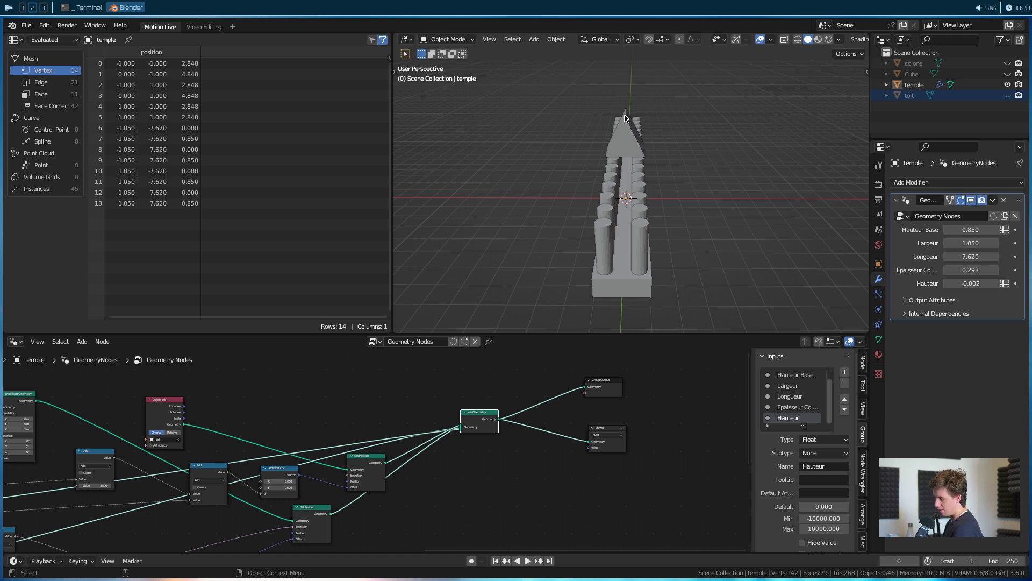
middle_click_drag(621, 153, 548, 157)
Rearrange the roof's Combine XYZ and Set Position nodes to leave free space ahead of the final Join Geometry.
middle_click_drag(476, 516, 476, 430)
left_click_drag(475, 422, 436, 383)
left_click_drag(314, 450, 241, 465)
left_click_drag(379, 455, 317, 462)
left_click_drag(455, 400, 414, 406)
Insert a Transform Geometry node between the roof's Set Position and the final Join Geometry.
key("shift+a")
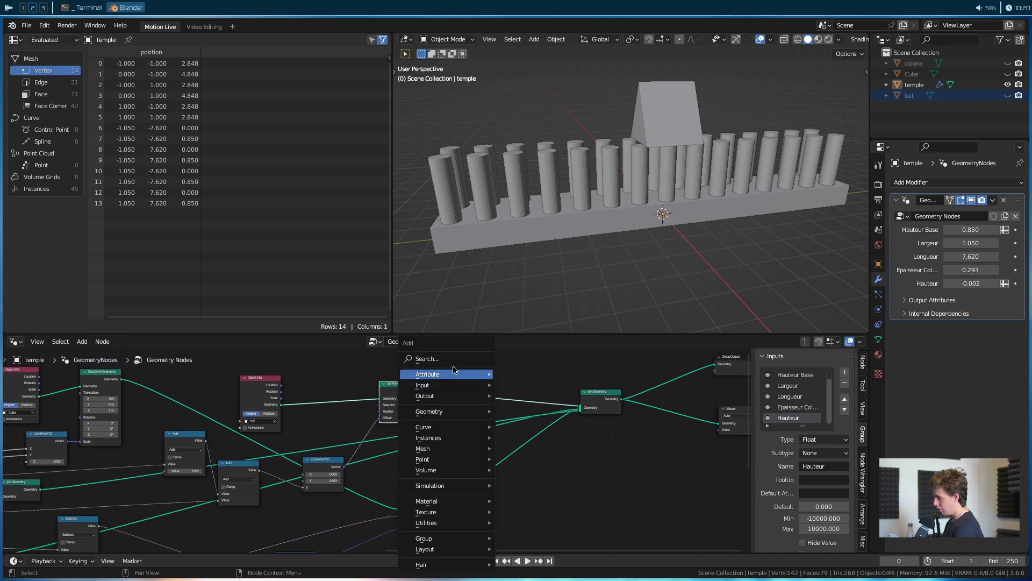
type("tra")
key("Return")
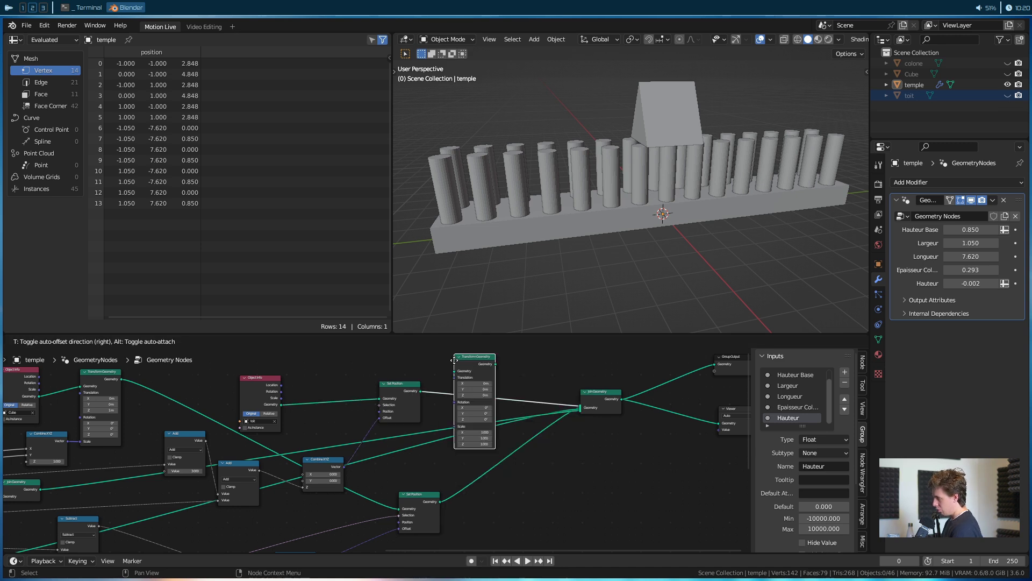
left_click(478, 443)
Stretch the roof by setting its Transform Geometry Y scale to 5.500, and set Longueur to 7.680.
scroll(478, 443, "up", 2)
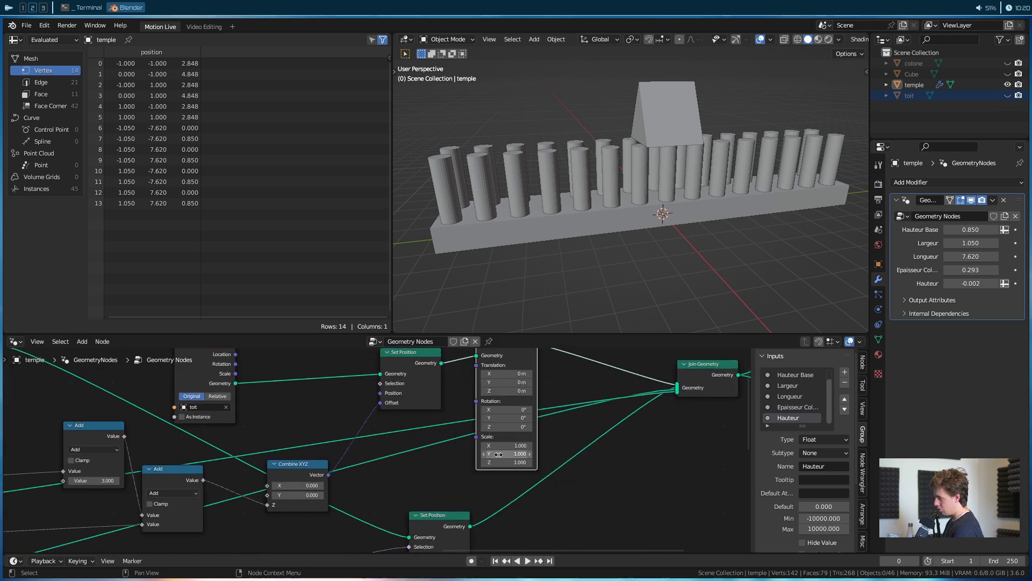
mouse_move(499, 454)
left_mouse_down()
mouse_move(543, 454)
mouse_move(506, 454)
left_mouse_up()
scroll(505, 482, "down", 1)
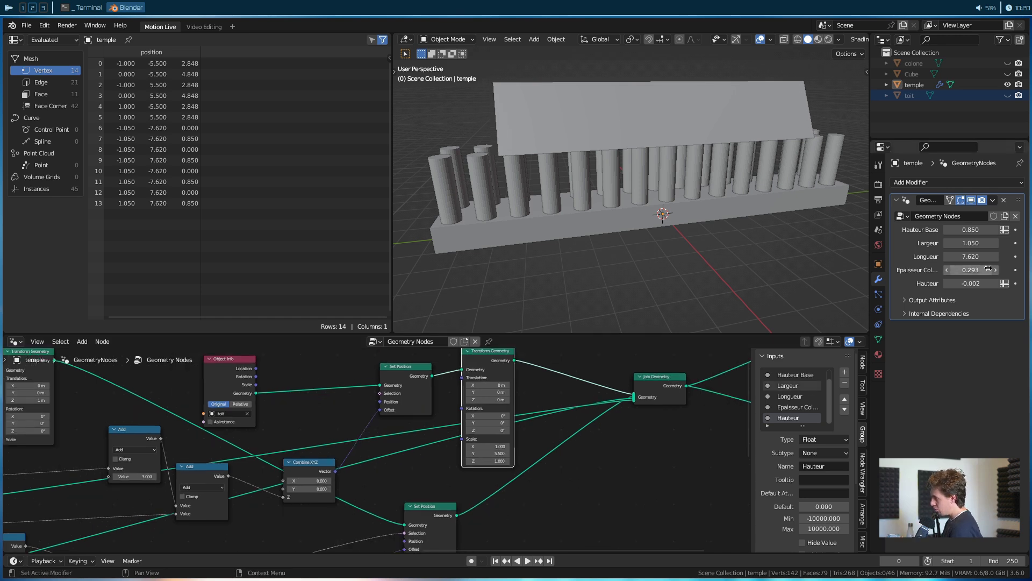
left_click_drag(970, 256, 976, 256)
Move the roof's Transform Geometry node upward, add a Combine XYZ node and connect its vector to the Scale input.
scroll(301, 446, "down", 1)
middle_click_drag(301, 447, 241, 363)
left_click_drag(401, 404, 447, 357)
key("shift+a")
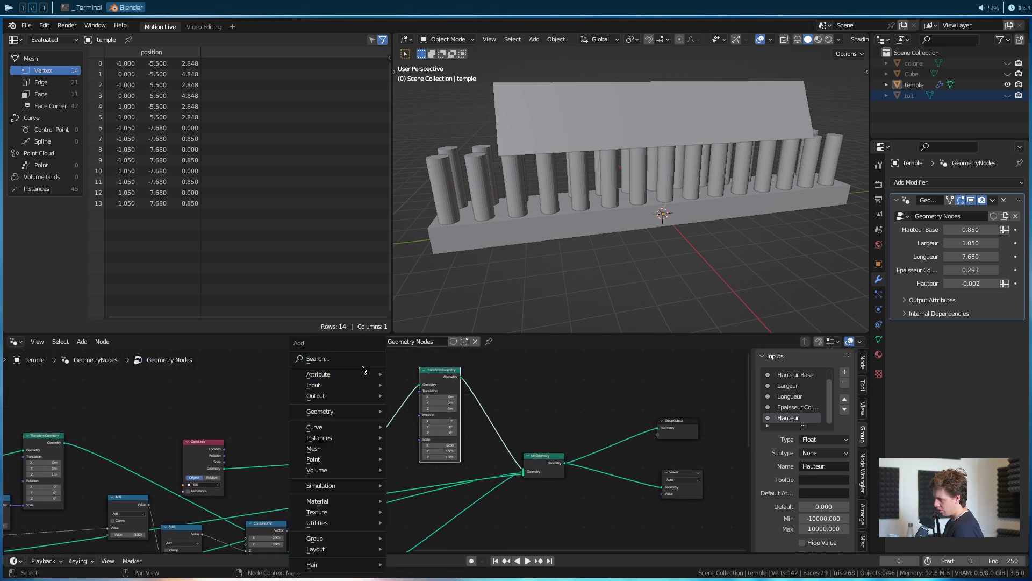
type("comb")
key("Down")
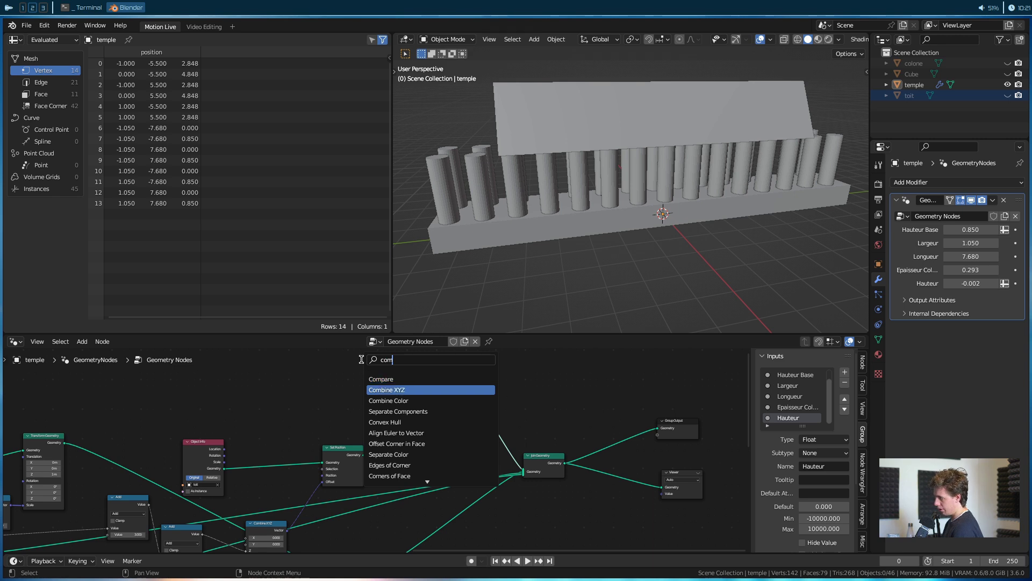
key("Return")
left_click(310, 359)
scroll(339, 424, "up", 2)
left_click_drag(340, 370, 446, 486)
Set the X, Y and Z values of the roof scale's Combine XYZ node to 1.
left_click(320, 381)
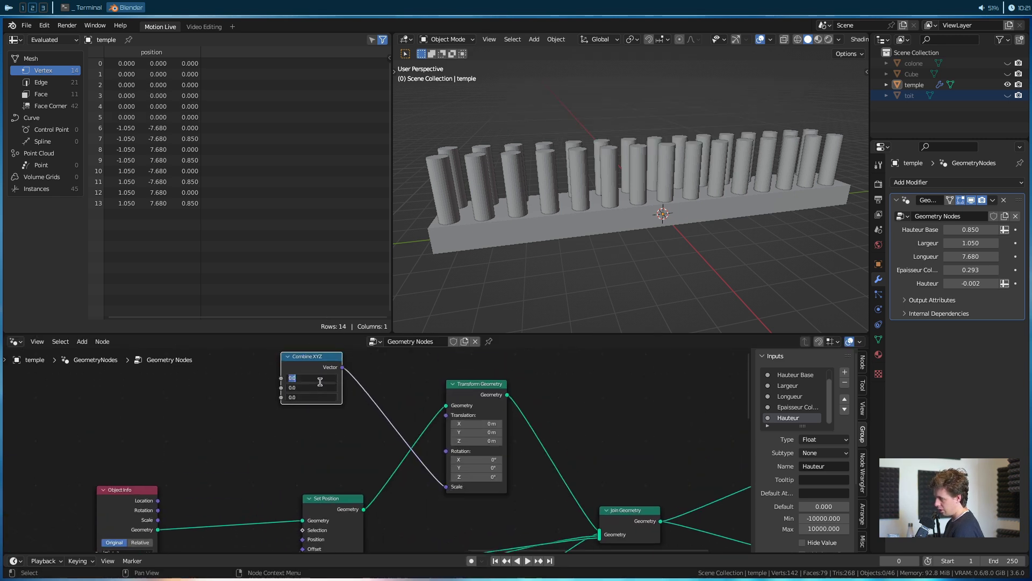
type("1")
key("Tab")
type("1")
key("Tab")
type("1")
key("Return")
scroll(397, 400, "down", 3)
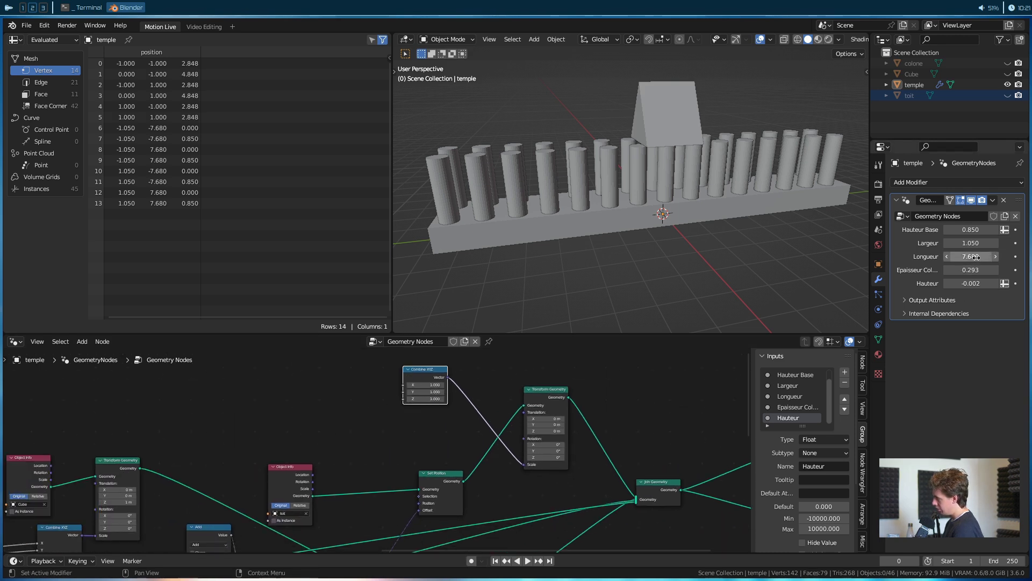
Move the Group Input node next to the Combine XYZ node that drives the roof scale.
middle_click_drag(559, 413, 329, 453)
left_click(232, 474)
scroll(231, 475, "down", 5)
middle_click_drag(409, 437, 278, 450)
middle_click_drag(462, 421, 332, 442)
scroll(378, 428, "down", 3)
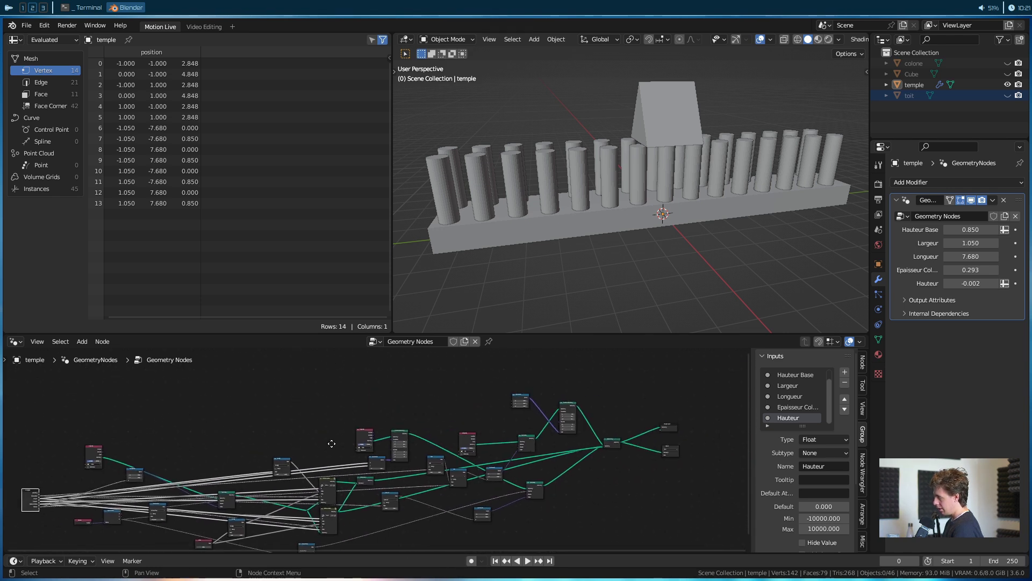
key("g")
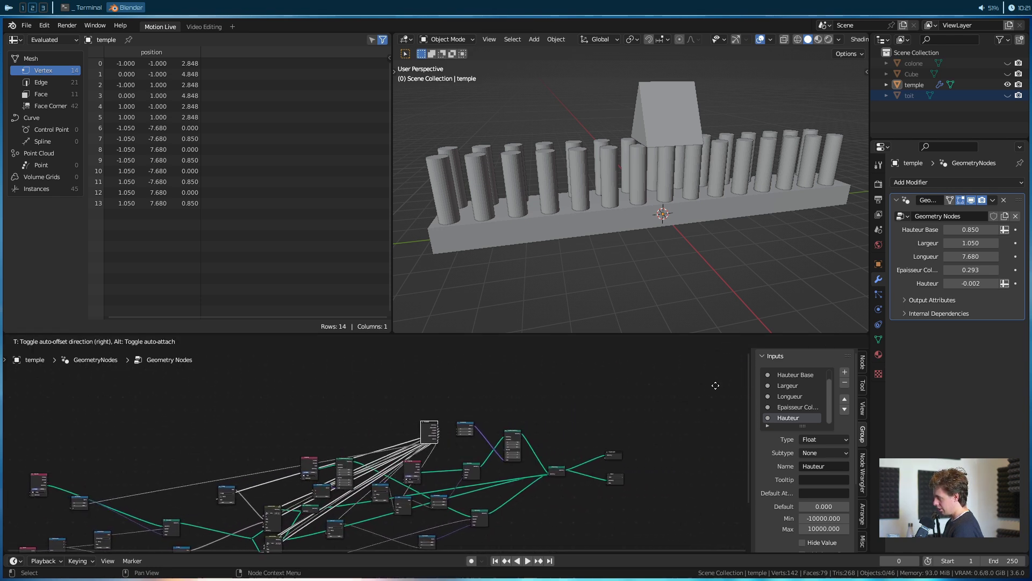
left_click(564, 442)
scroll(563, 442, "up", 6)
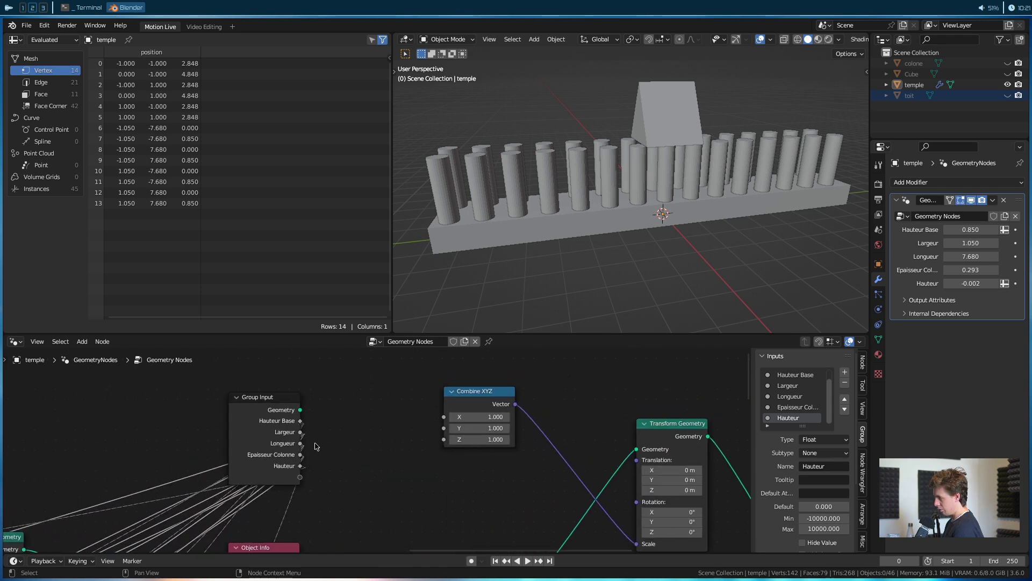
Connect the Longueur input to the Y value of the roof scale's Combine XYZ node.
left_click_drag(301, 446, 383, 413)
left_click_drag(439, 432, 443, 428)
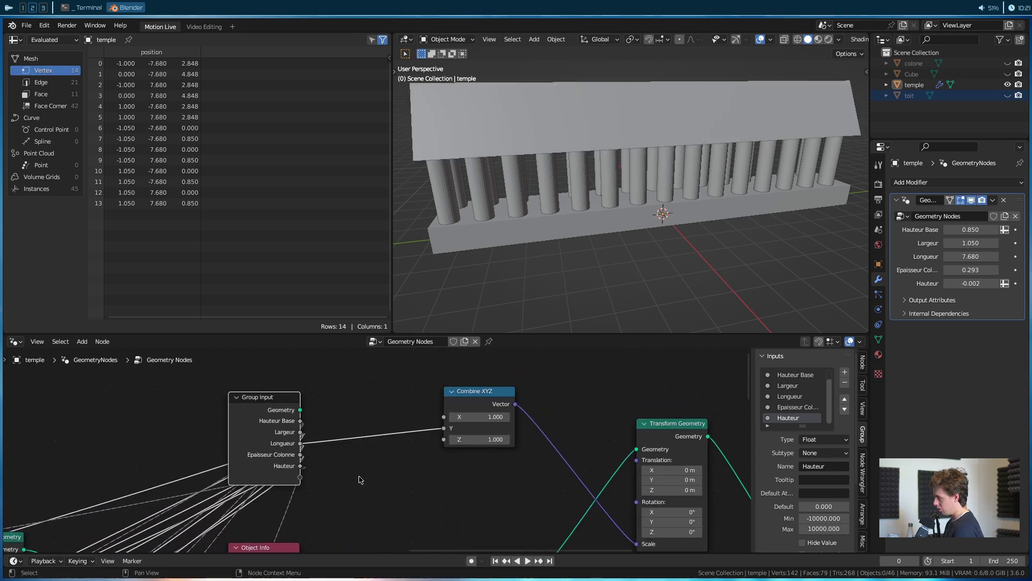
scroll(579, 249, "down", 3)
Set Longueur to 5.310 and Largeur to 3.810 to test how the roof follows the base.
left_click_drag(972, 257, 754, 248)
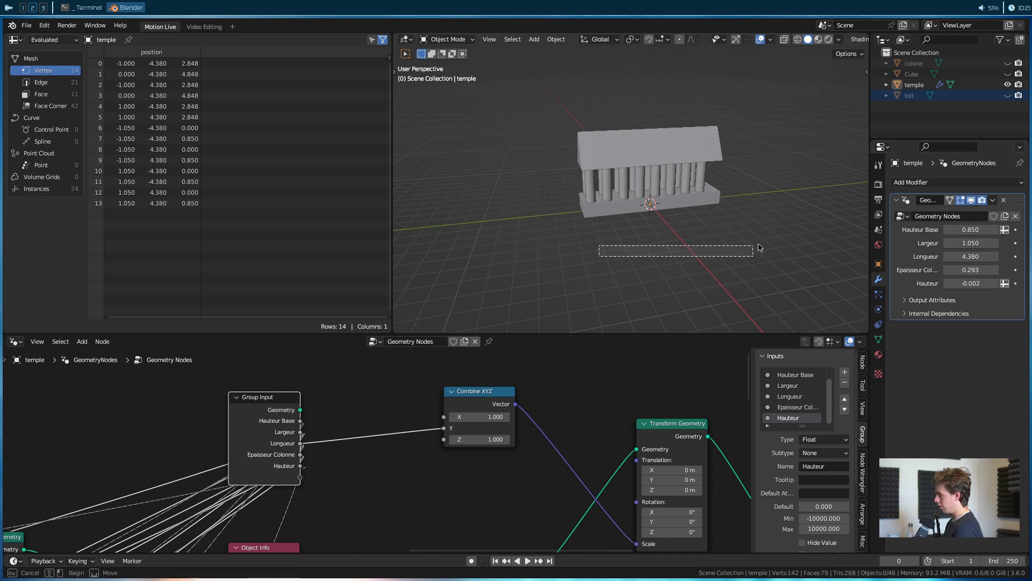
middle_click_drag(542, 248, 613, 234)
left_click_drag(971, 257, 1002, 243)
left_click(648, 143)
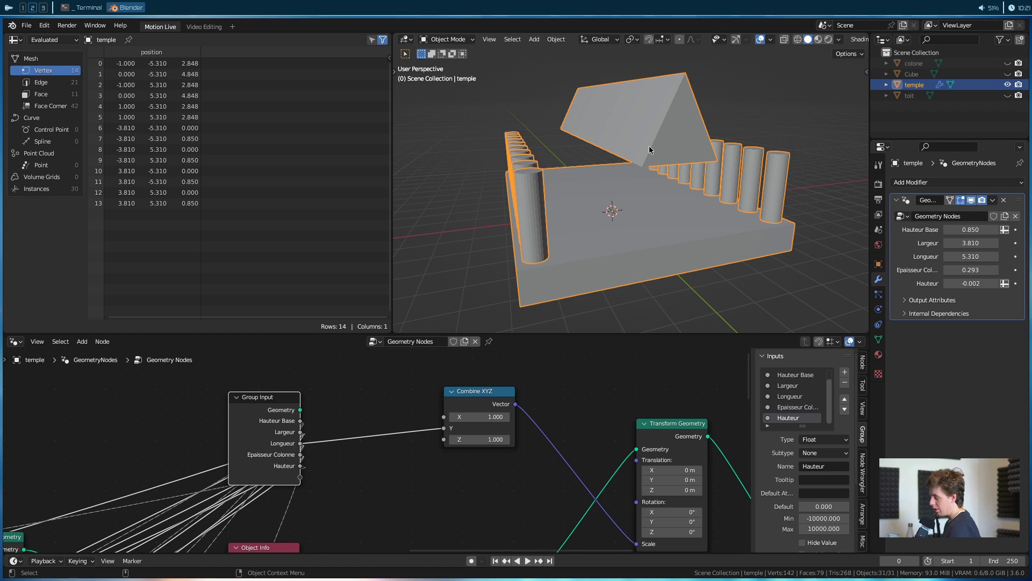
scroll(463, 430, "down", 5)
middle_click_drag(571, 401, 443, 402)
key("alt+d")
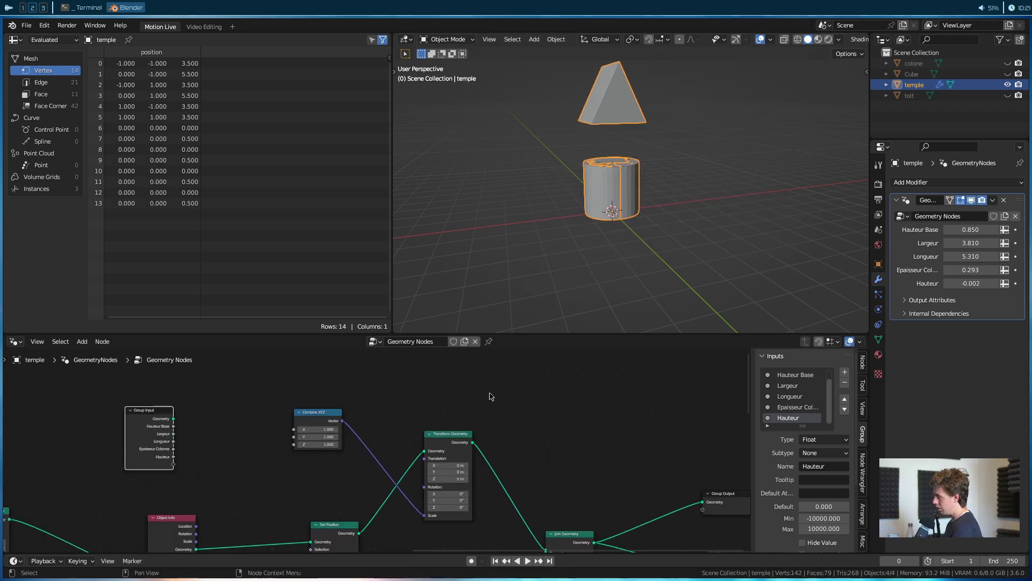
key("ctrl+z")
key("ctrl+z")
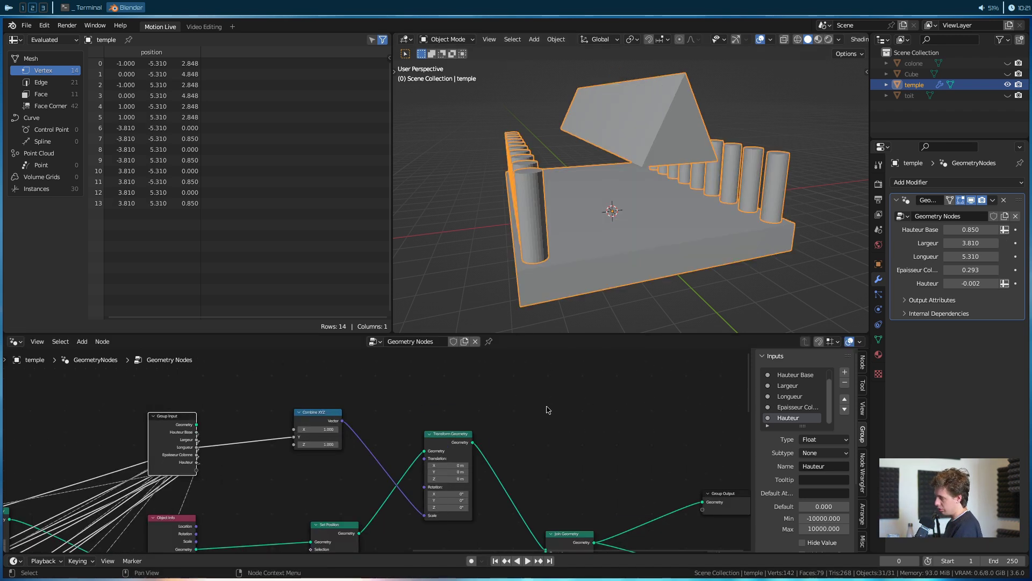
Deselect the temple and examine the roof's width against the two column rows from the front.
scroll(633, 195, "down", 3)
middle_click_drag(632, 196, 592, 190)
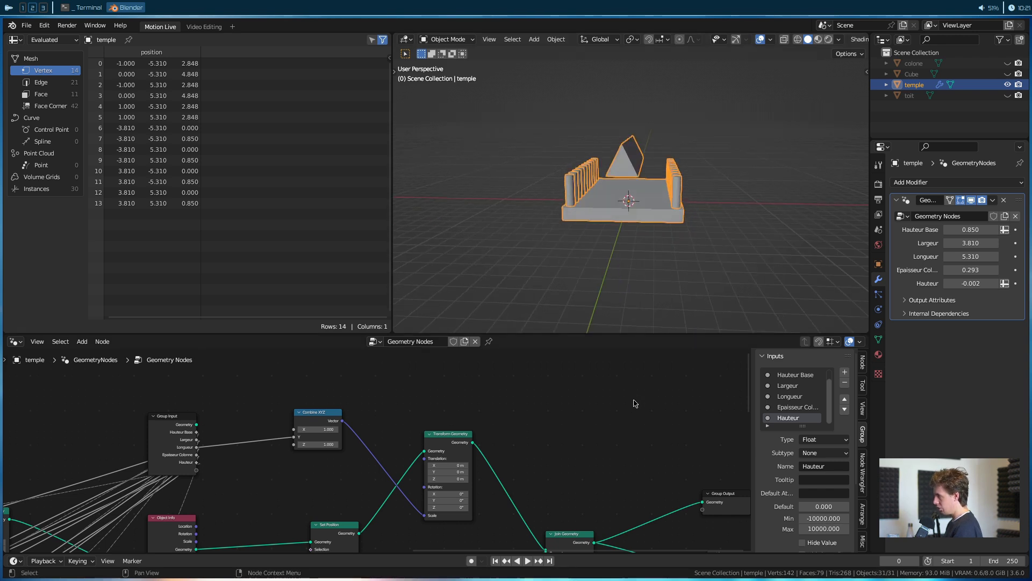
scroll(635, 215, "up", 3)
left_click(711, 212)
middle_click_drag(734, 166, 651, 133)
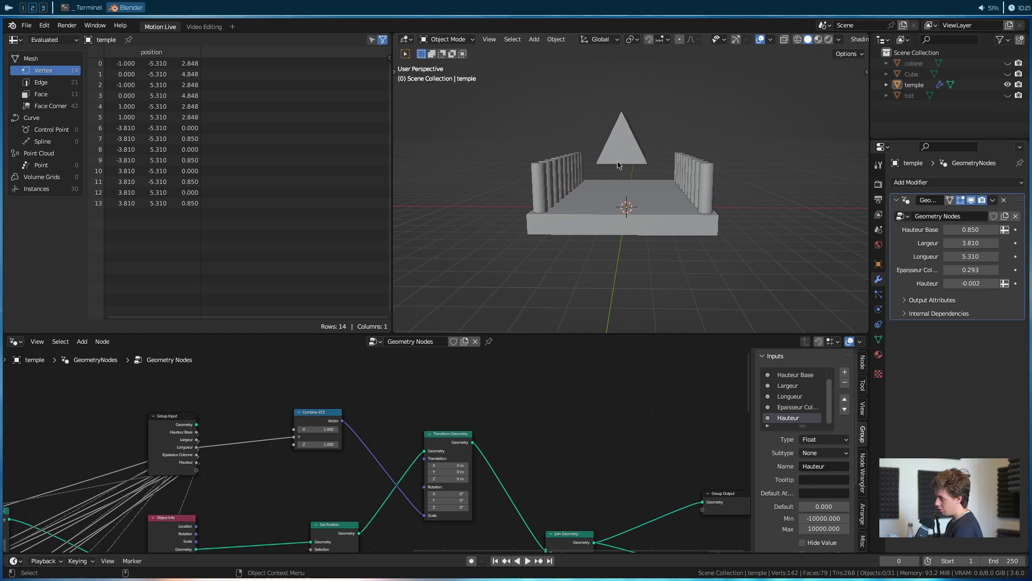
Add a Position node above the Group Input node.
middle_click_drag(489, 426, 538, 459)
key("shift+a")
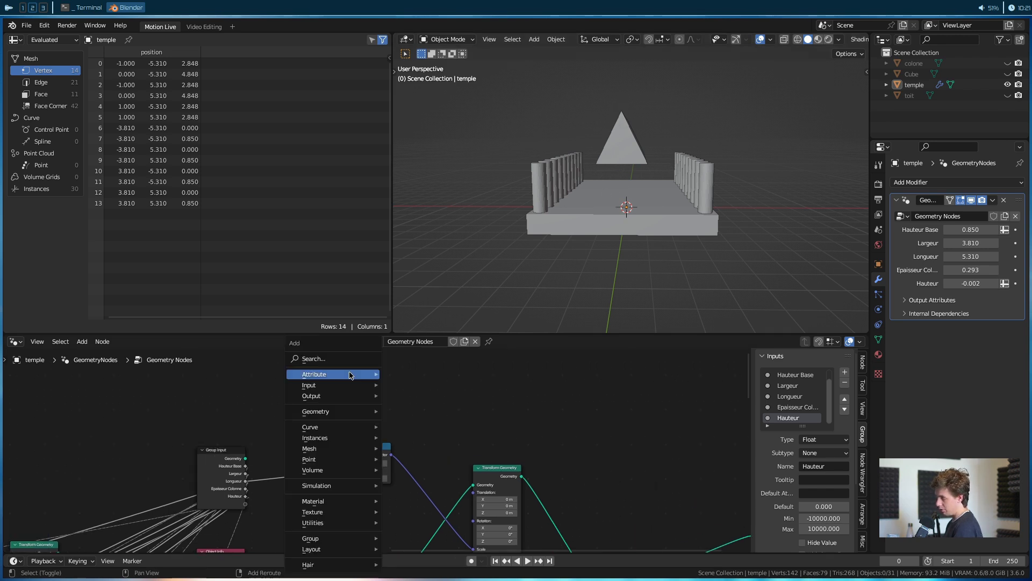
left_click(342, 362)
type("position")
key("Return")
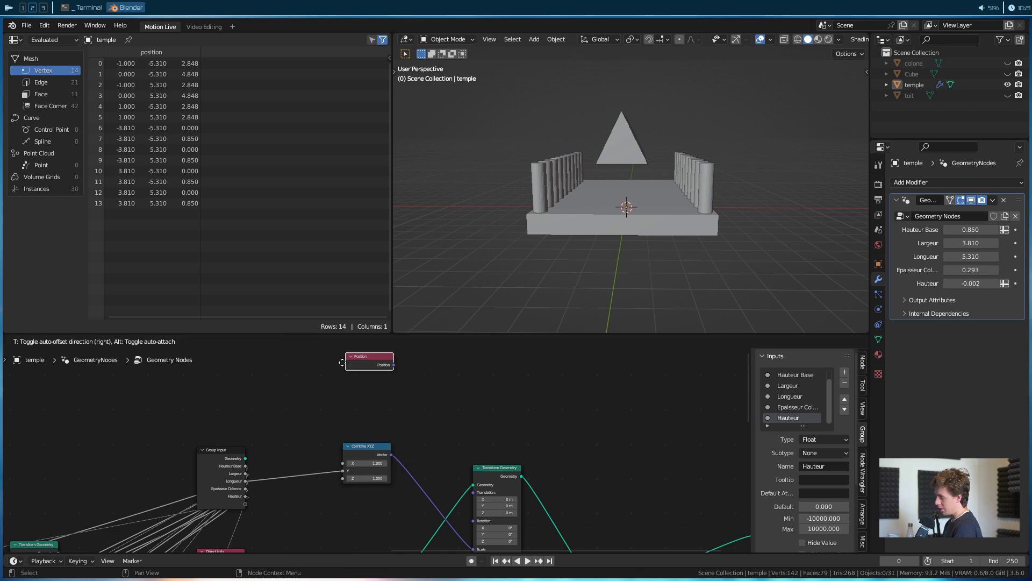
left_click(199, 385)
Add a Separate XYZ node beside the Position node and connect the position to its vector input.
key("shift+a")
left_click(310, 368)
type("sep")
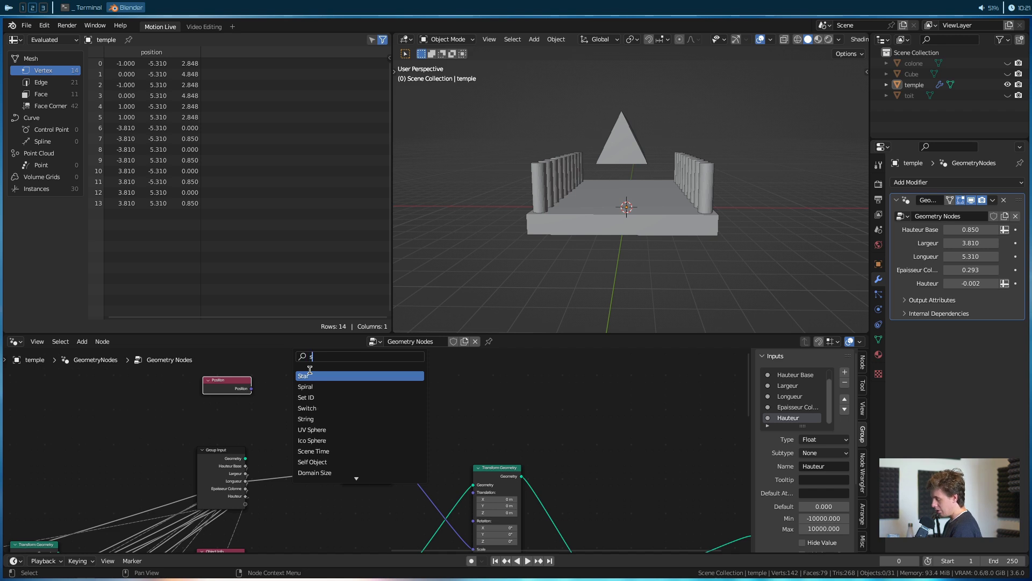
key("Return")
left_click(310, 370)
left_click_drag(251, 388, 299, 384)
left_click_drag(308, 376, 290, 402)
left_click(350, 375)
Add a Math node set to Less Than with threshold 0.000 and feed it the X output of Separate XYZ.
key("shift+a")
left_click(346, 360)
type("ma")
key("Return")
left_click(346, 360)
middle_click_drag(431, 423, 490, 464)
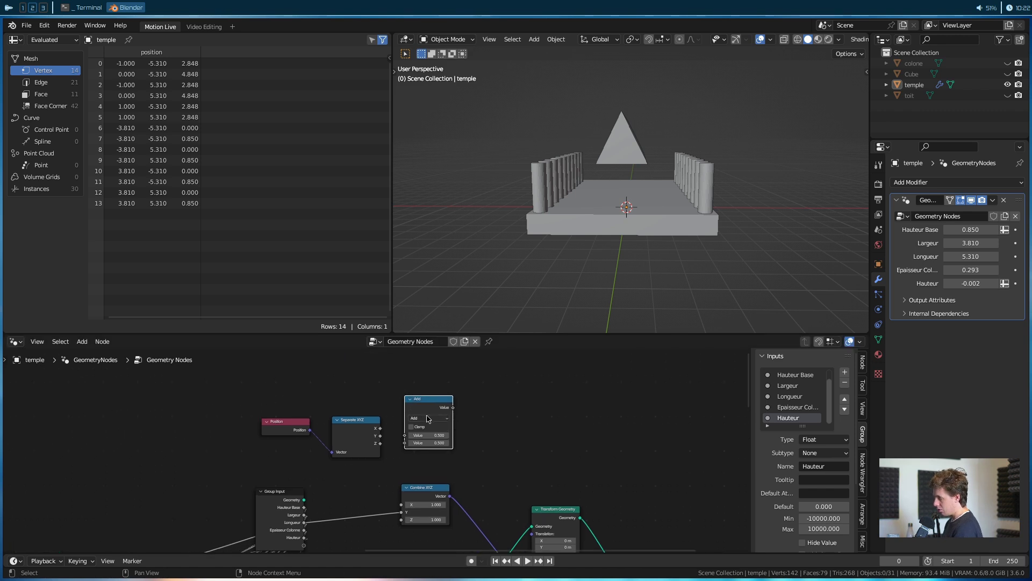
left_click(429, 418)
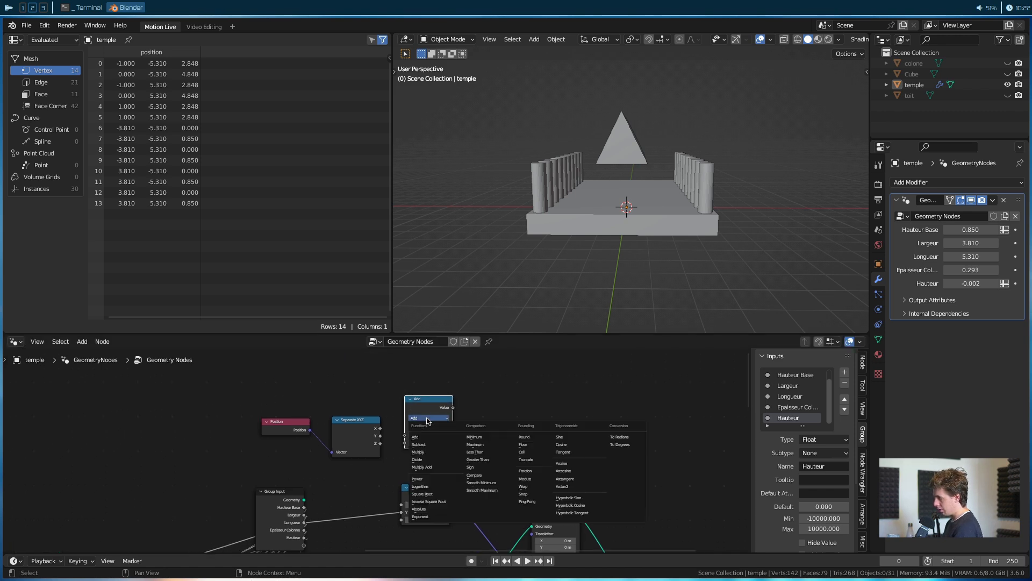
left_click(496, 456)
left_click_drag(380, 428, 405, 427)
left_click(425, 434)
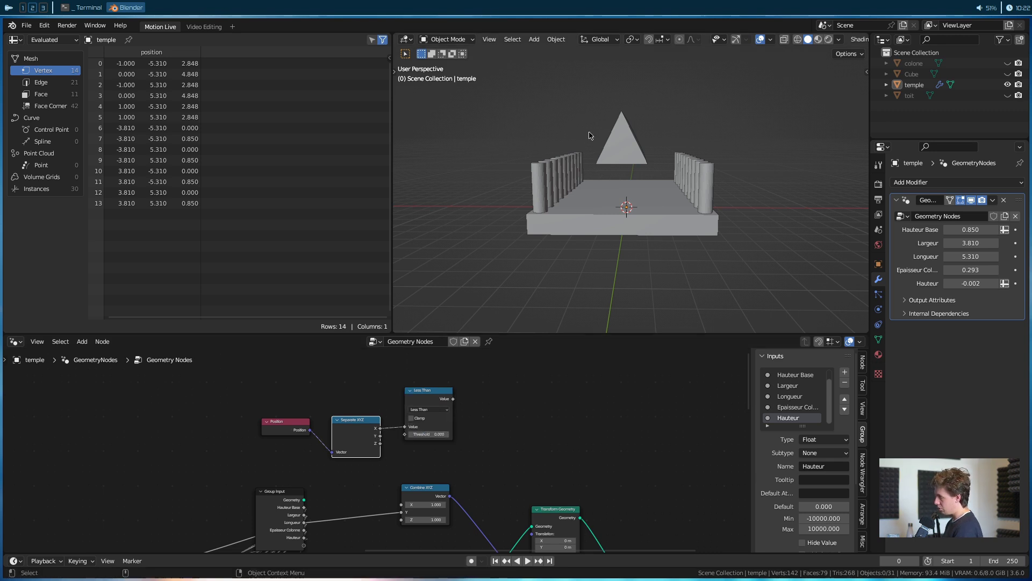
Duplicate the Less Than node below itself, set the copy to Greater Than and feed it the separated X value.
left_click_drag(429, 391, 429, 361)
key("shift+d")
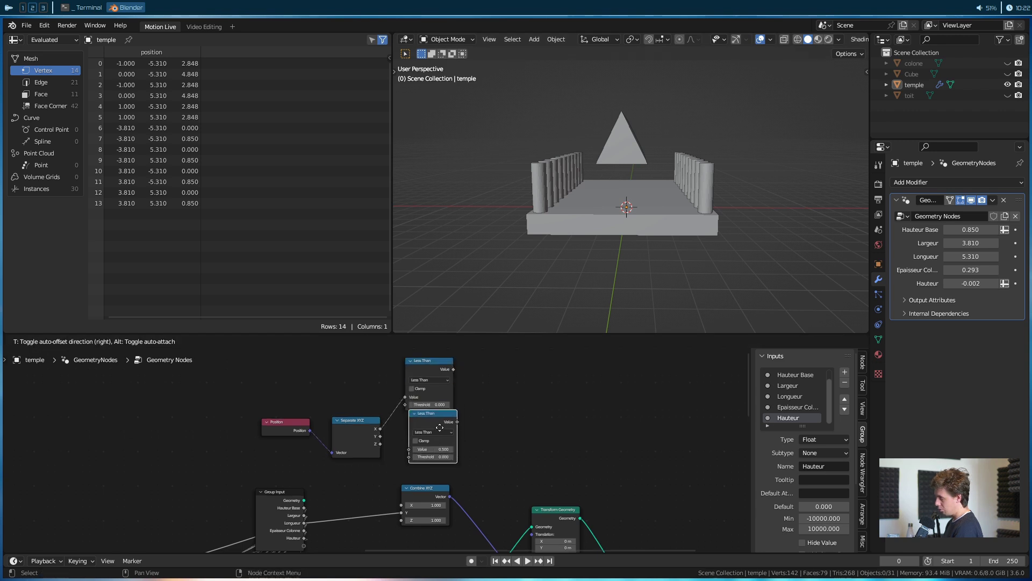
left_click(432, 442)
left_click(430, 445)
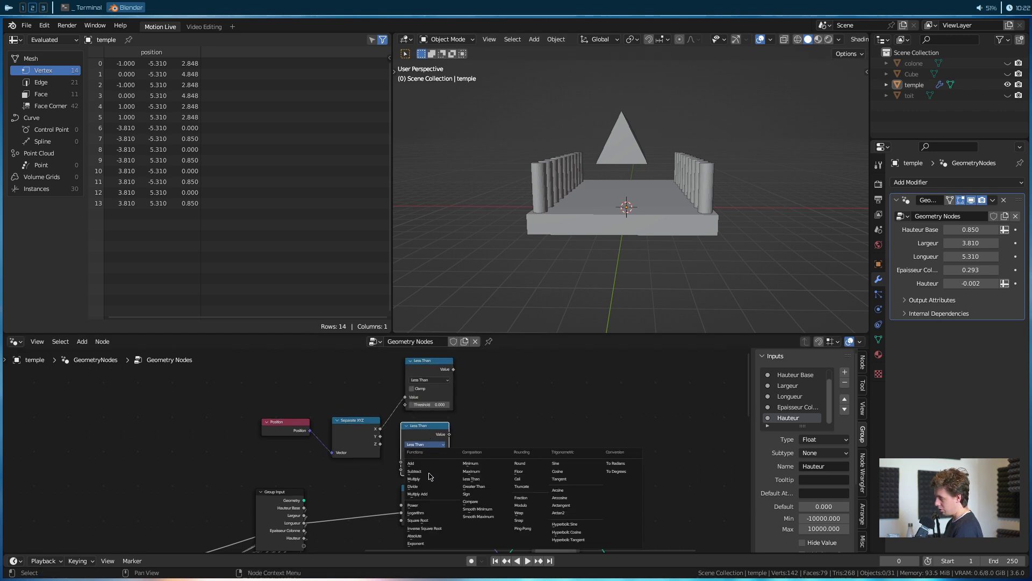
left_click(490, 490)
left_click_drag(384, 436, 401, 460)
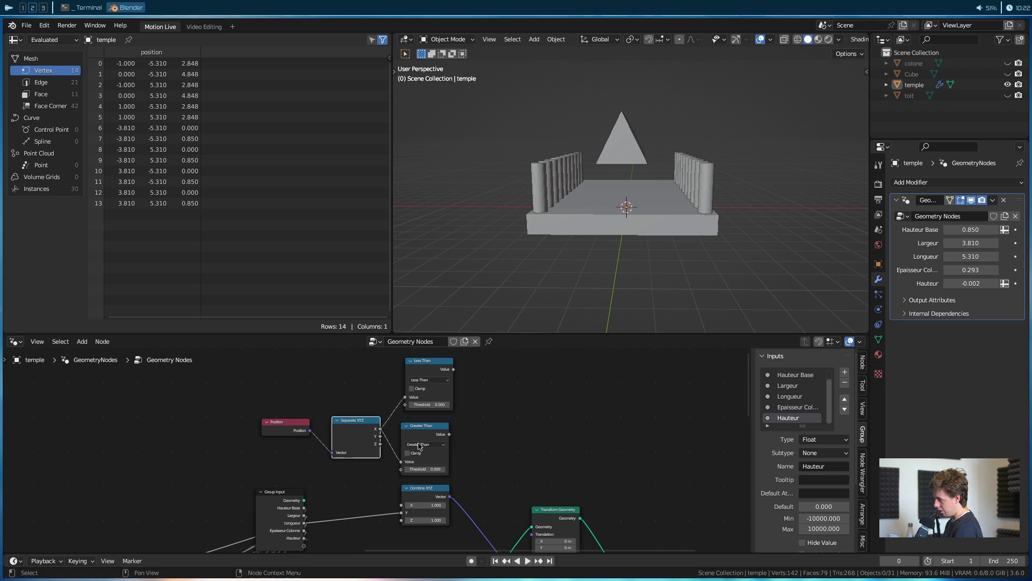
left_click_drag(425, 427, 425, 424)
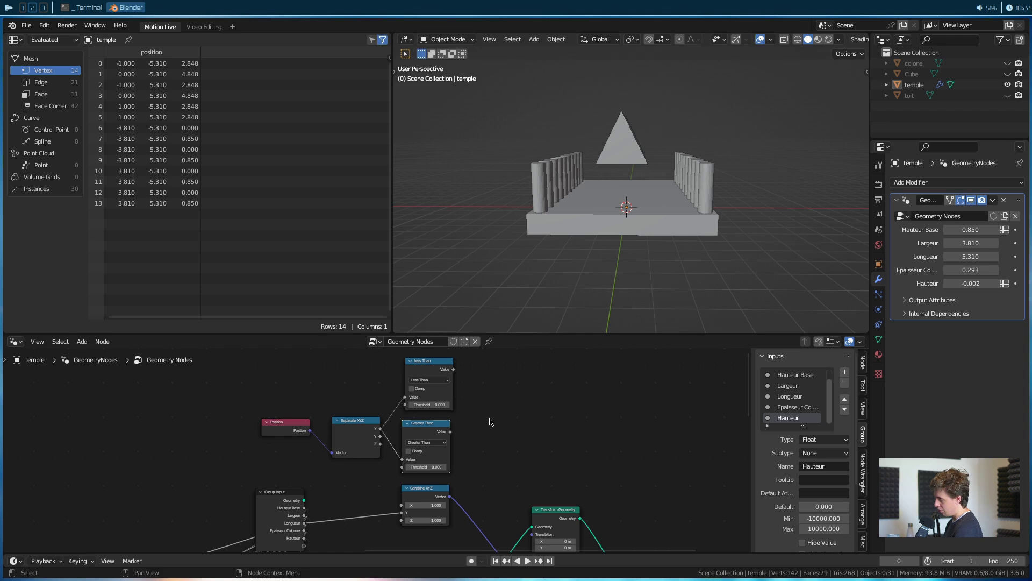
Add a Set Position node beside the Less Than node.
middle_click_drag(476, 390, 478, 415)
key("shift+a")
type("set pos")
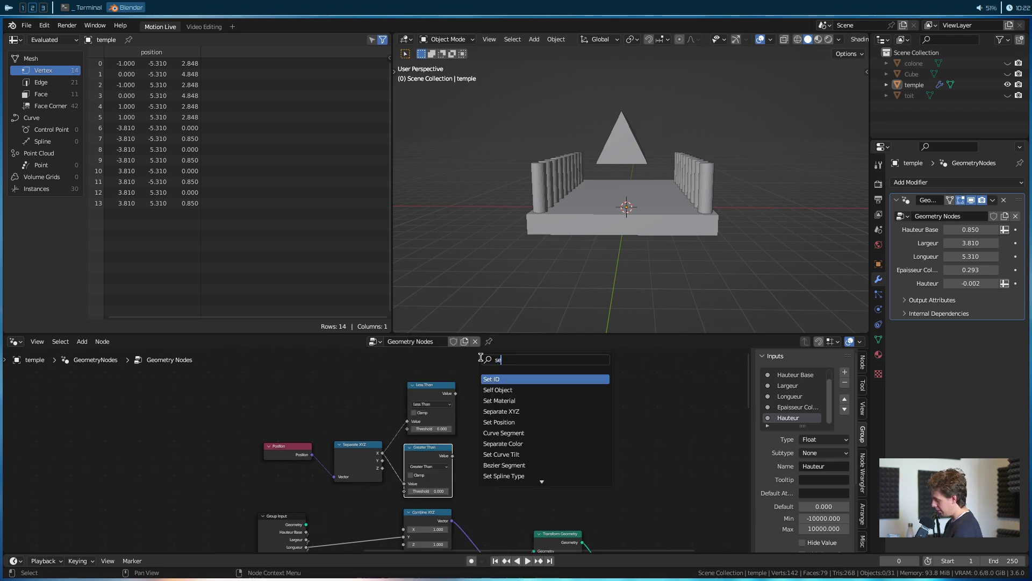
key("Return")
left_click(503, 378)
Tidy the Less Than and new Set Position nodes, and place a duplicate of Set Position beside the Greater Than node.
middle_click_drag(471, 412, 427, 402)
scroll(427, 402, "up", 4)
left_click(383, 370)
left_click_drag(383, 370, 378, 372)
middle_click_drag(450, 371, 447, 378)
left_click_drag(488, 375, 486, 350)
scroll(476, 406, "down", 3)
middle_click_drag(475, 390, 422, 415)
key("shift+d")
left_click(479, 464)
Connect Less Than to the upper Set Position's Selection and Greater Than to the lower one's Selection.
left_click_drag(383, 410, 433, 396)
left_click_drag(383, 477, 440, 486)
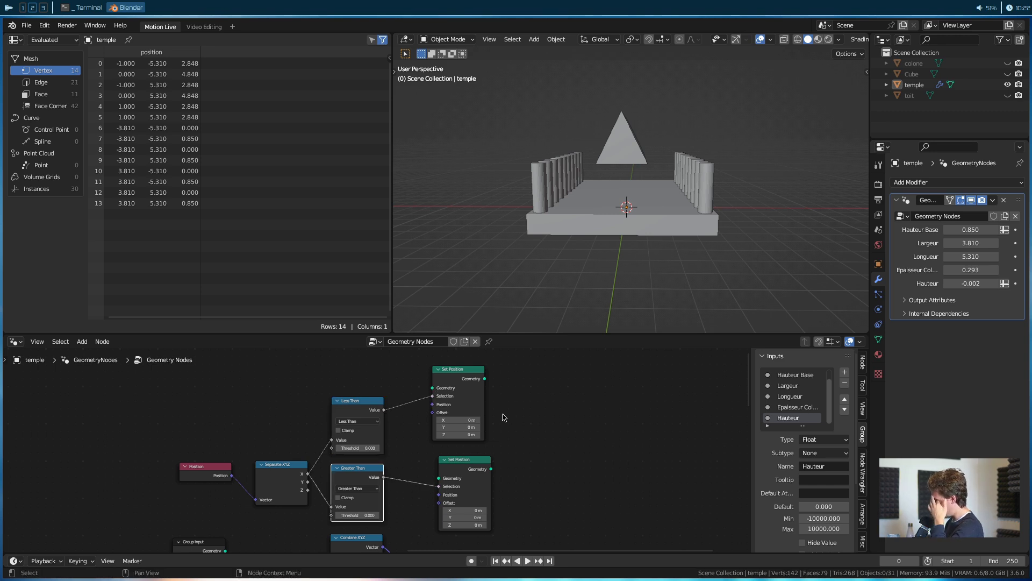
scroll(504, 417, "down", 2)
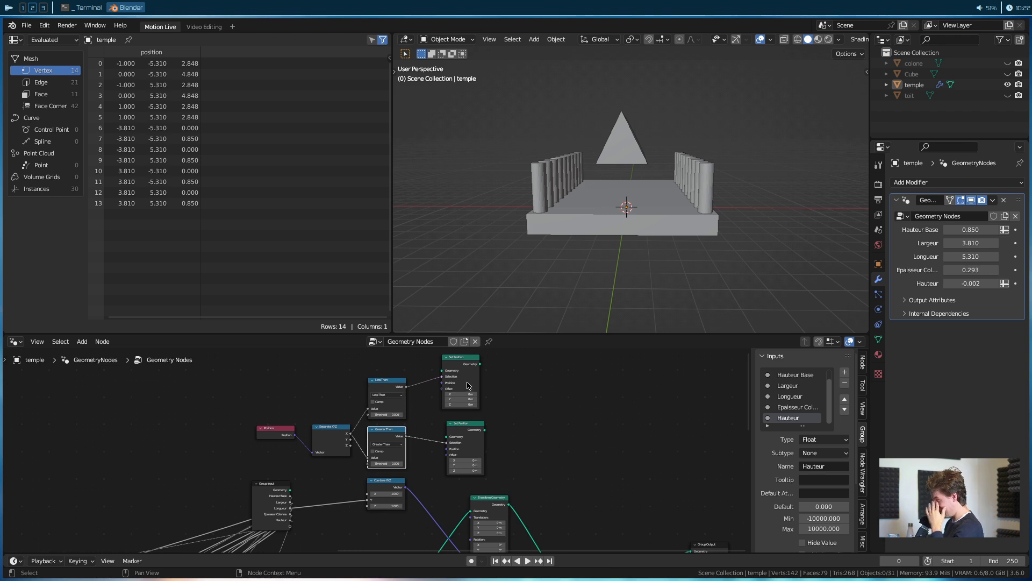
Move the two new Set Position nodes farther from the Less Than and Greater Than nodes.
scroll(467, 386, "down", 1)
middle_click_drag(467, 386, 348, 386)
middle_click_drag(479, 421, 499, 379)
scroll(503, 385, "down", 1)
middle_click_drag(523, 418, 537, 423)
left_click_drag(454, 416, 402, 360)
key("g")
left_click(539, 385)
Shift the Transform Geometry node closer to Combine XYZ and connect its output to the Geometry inputs of both Set Position nodes.
left_click(439, 440)
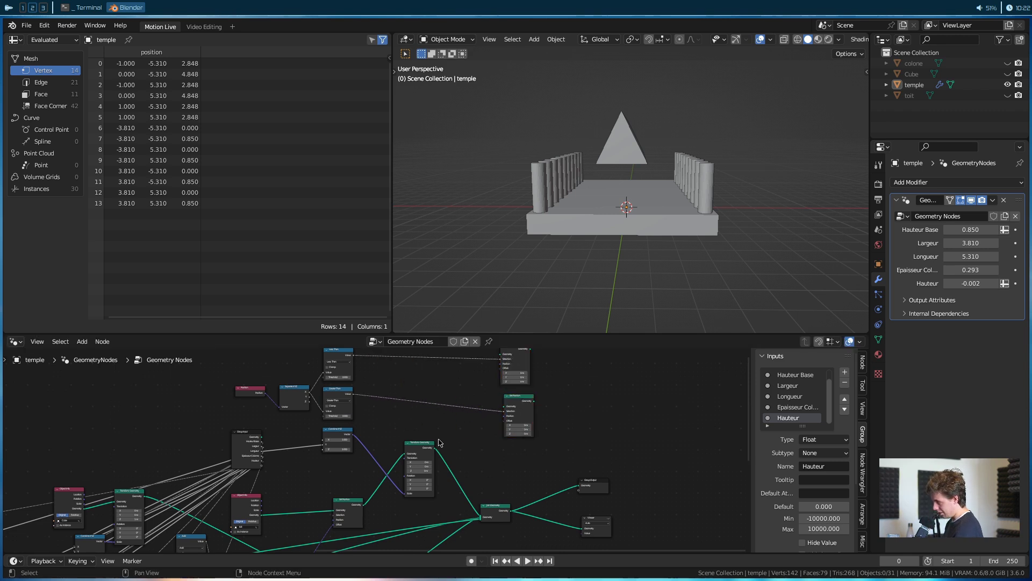
scroll(438, 442, "up", 4)
left_click_drag(439, 442, 398, 410)
middle_click_drag(430, 436, 404, 466)
left_click_drag(389, 452, 525, 427)
middle_click_drag(525, 427, 517, 450)
left_click_drag(381, 475, 511, 378)
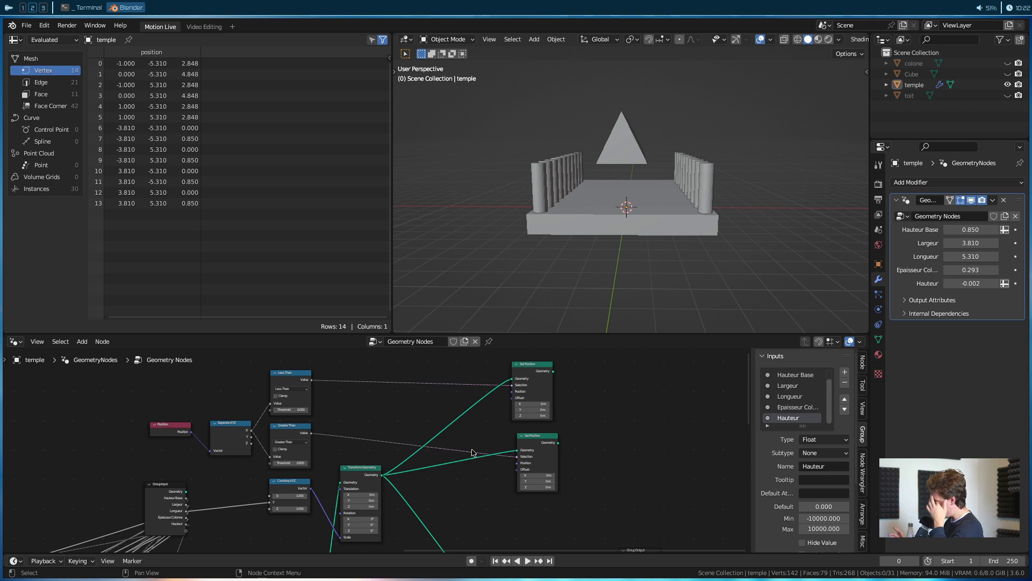
Chain the two Set Position nodes by cutting the lower one's Transform Geometry link and feeding it the upper one's Geometry.
middle_click_drag(472, 452, 375, 371)
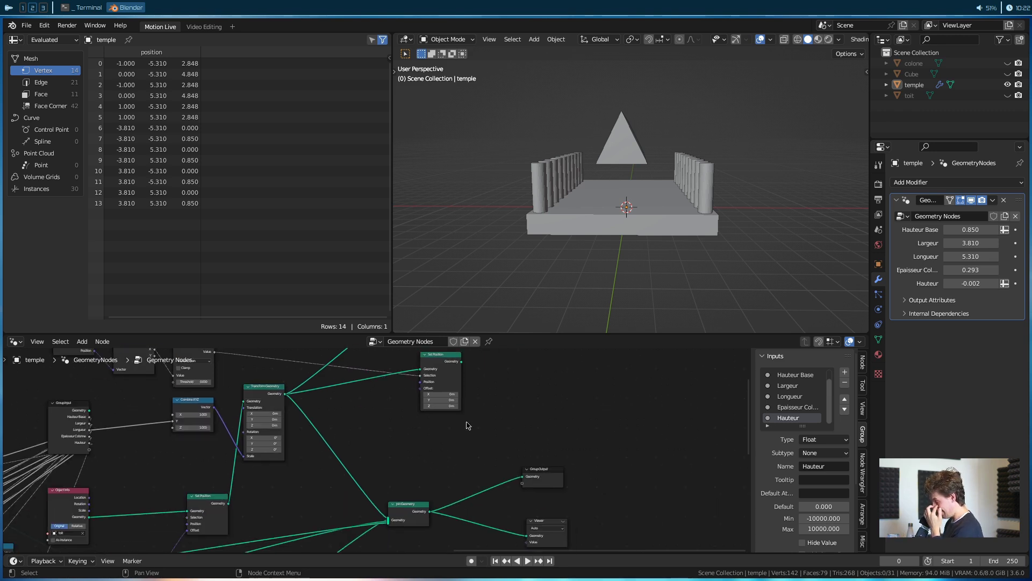
middle_click_drag(525, 417, 514, 435)
middle_click_drag(364, 419, 376, 476)
right_click_drag(370, 476, 352, 456, "ctrl")
left_click_drag(442, 430, 523, 406)
left_click_drag(457, 365, 501, 420)
left_click(440, 363)
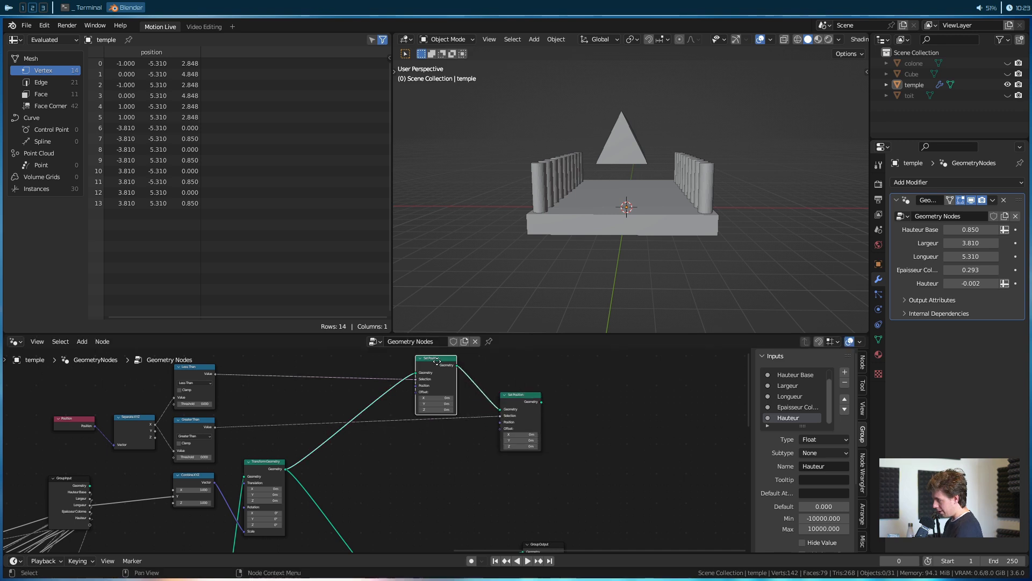
left_click_drag(439, 362, 432, 361)
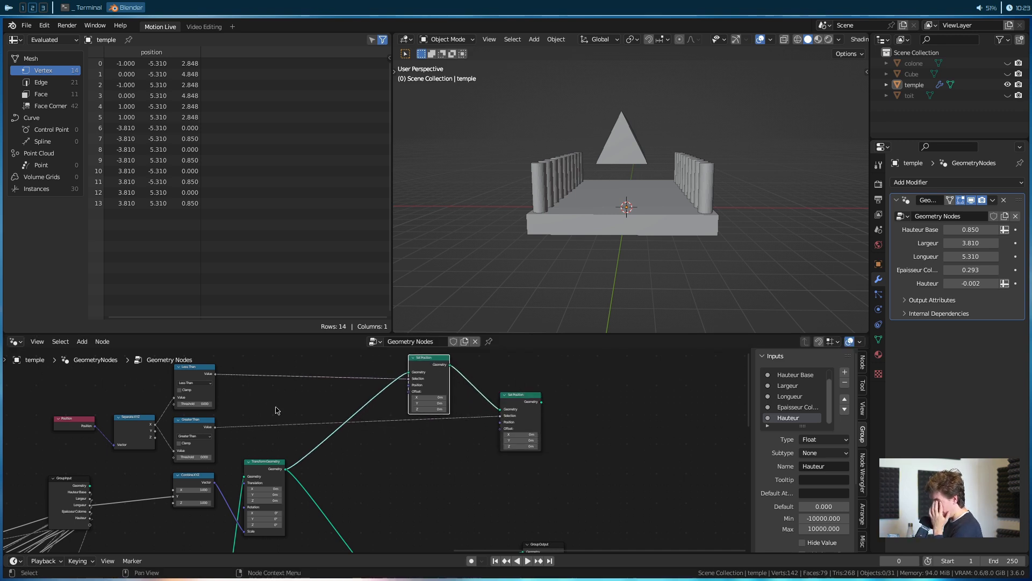
Cut the link from Transform Geometry to Join Geometry and preview the second Set Position's output in the viewer.
scroll(482, 404, "down", 2)
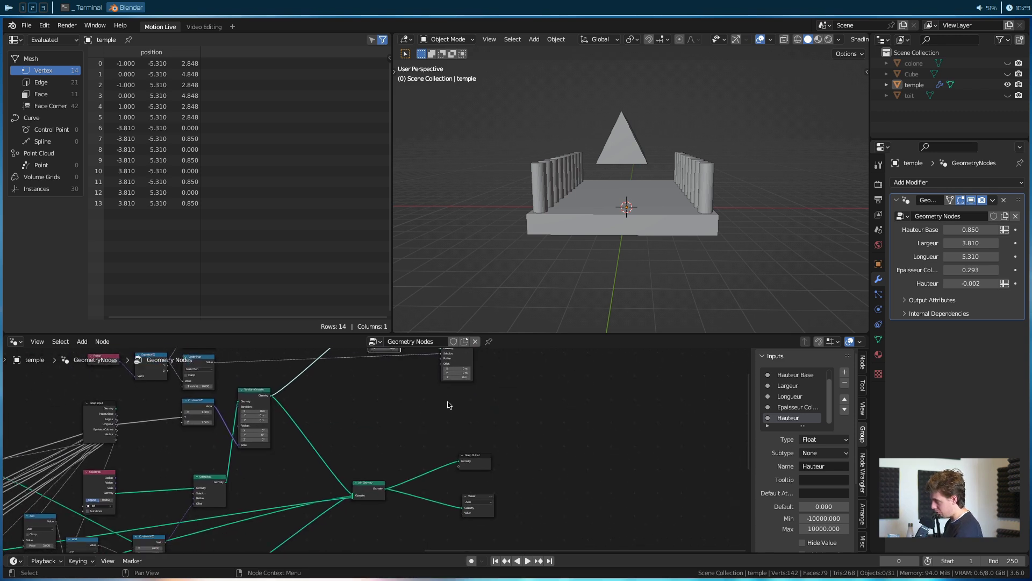
right_click_drag(295, 490, 350, 443, "ctrl")
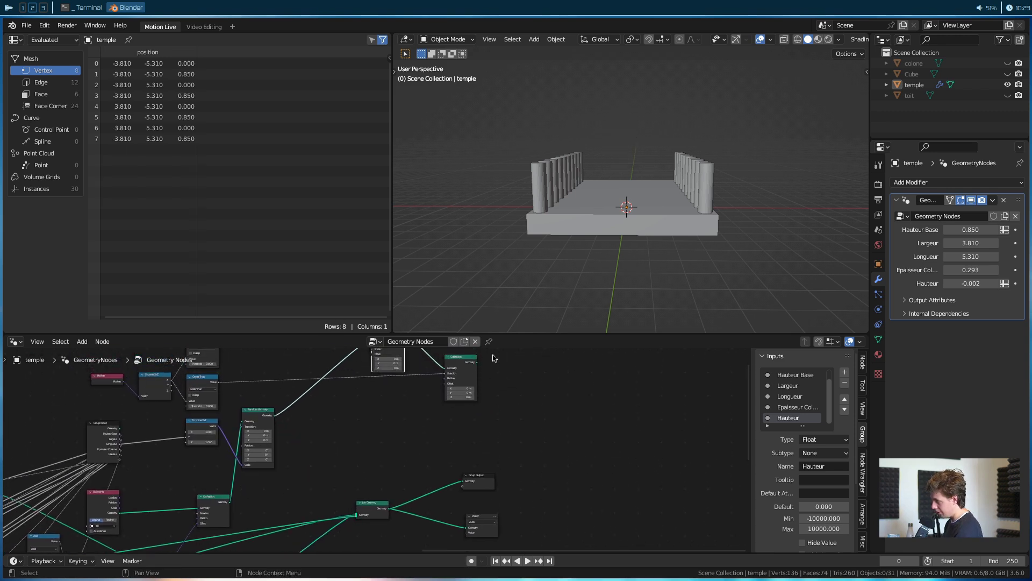
left_click(478, 365, "ctrl+shift")
scroll(417, 477, "up", 3)
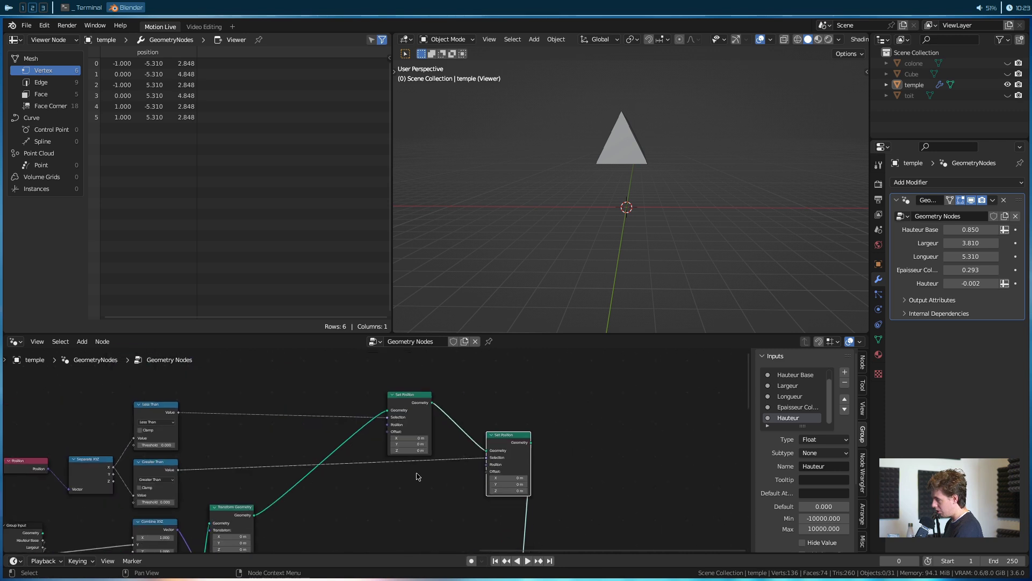
Try an X offset of -1.8 m on the first Set Position node and undo it.
left_click_drag(415, 442, 457, 441, "shift")
key("Escape")
middle_click_drag(668, 301, 535, 252)
mouse_move(414, 432)
left_mouse_down()
mouse_move(432, 432)
mouse_move(398, 434)
left_mouse_up()
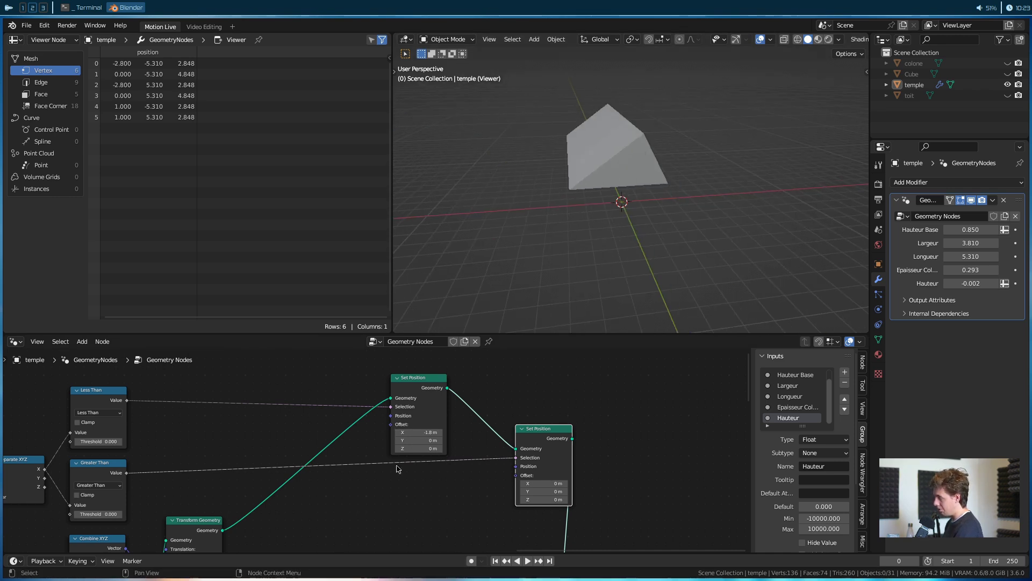
key("ctrl+z")
Add a Combine XYZ node above Less Than and connect its Vector to the first Set Position's Offset.
middle_click_drag(242, 377, 347, 371)
key("shift+a")
type("com")
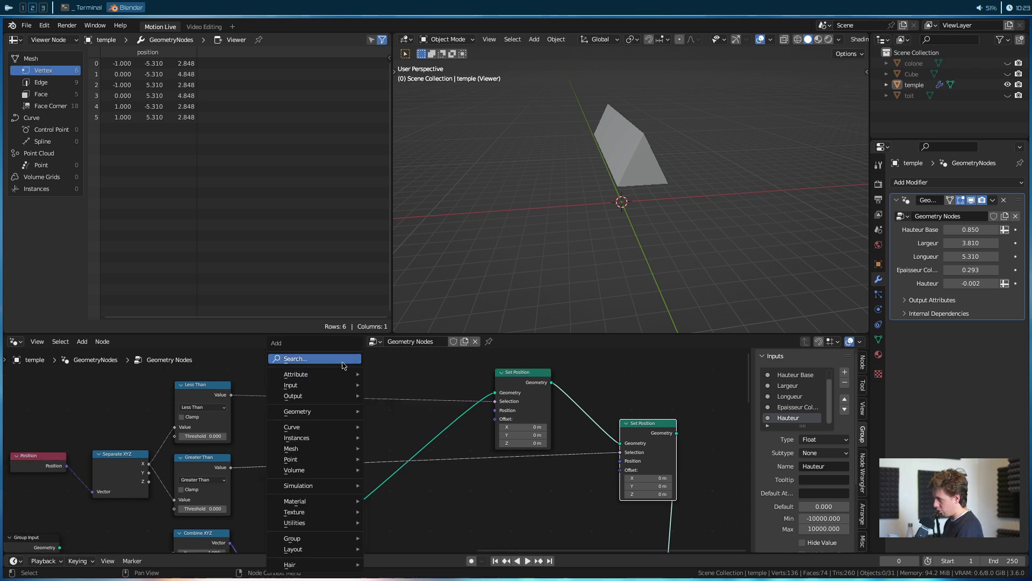
type("bi")
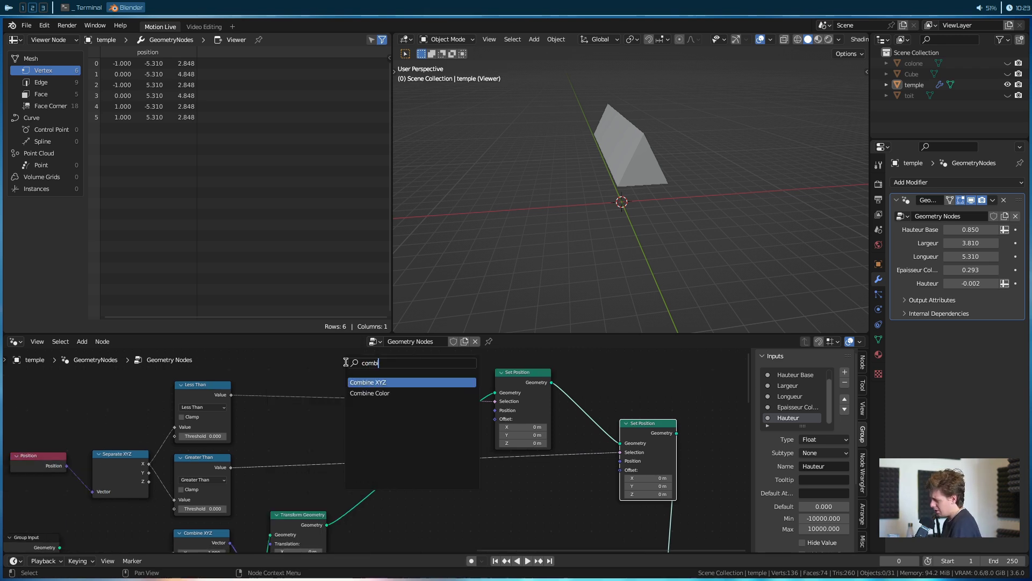
key("Return")
left_click(379, 379)
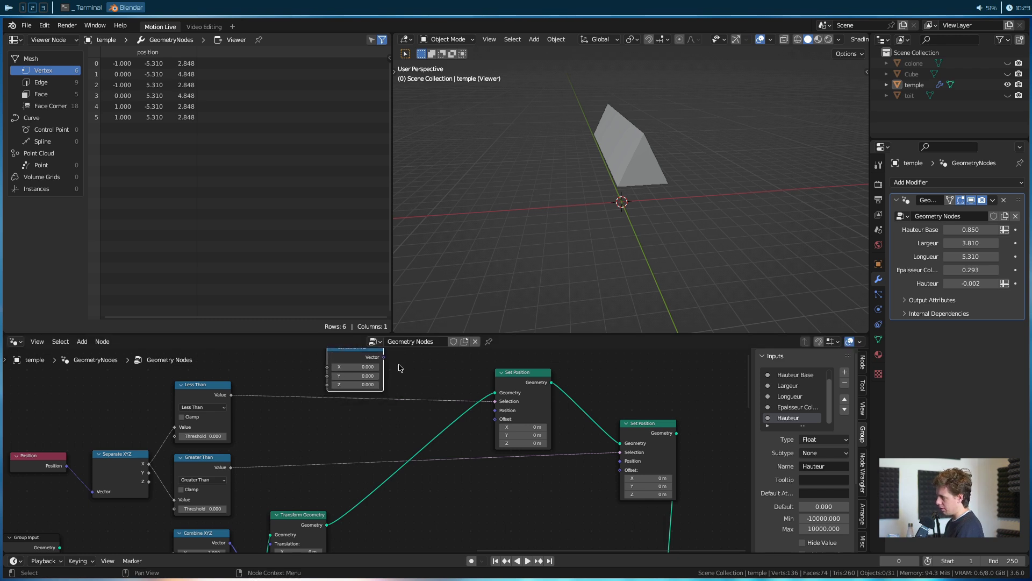
left_click_drag(384, 357, 495, 419)
Look at the roof prism from the front and turn on the viewport gizmos.
middle_click_drag(362, 395, 385, 412)
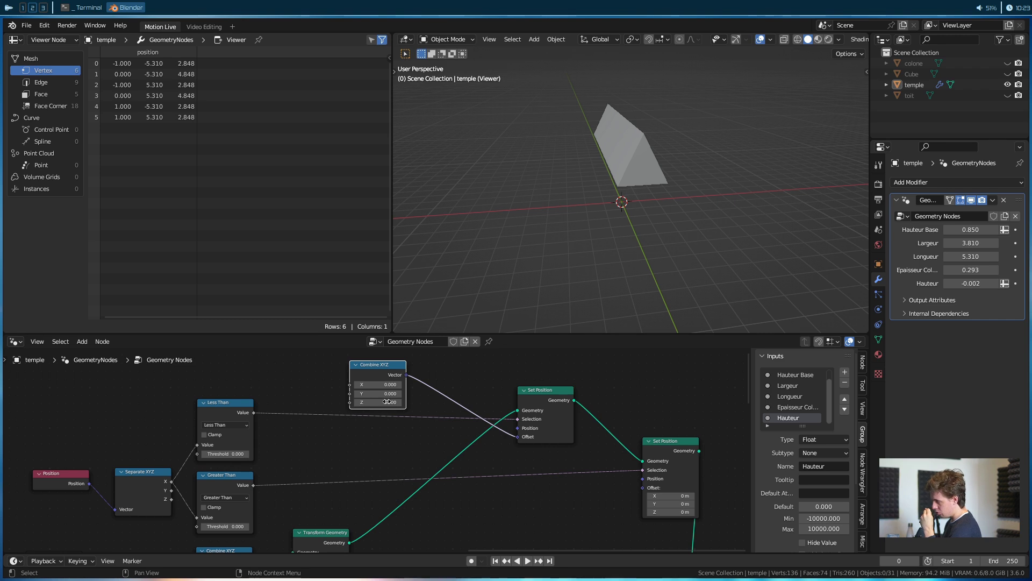
mouse_move(590, 162)
middle_mouse_down()
mouse_move(563, 161)
mouse_move(592, 151)
middle_mouse_up()
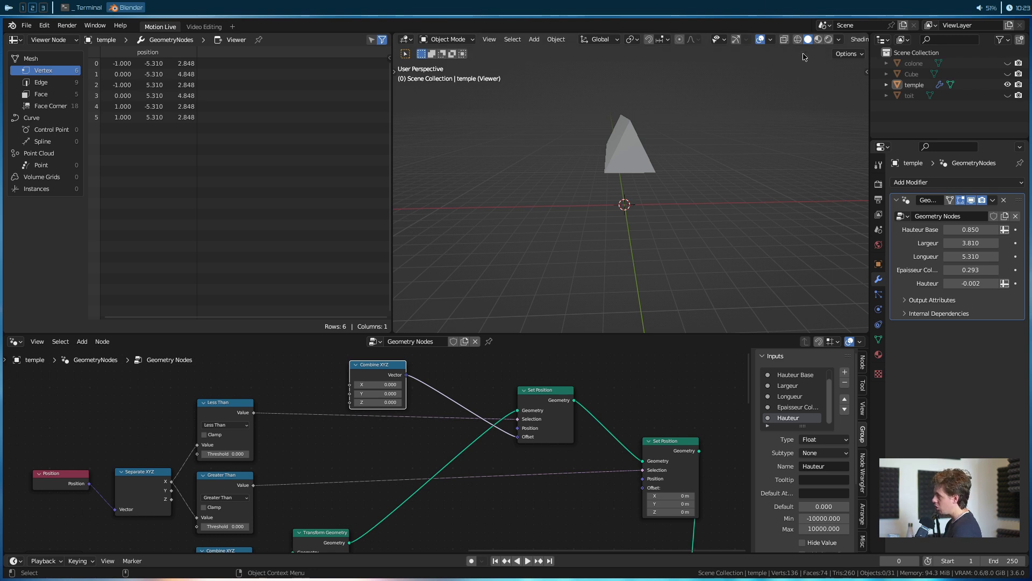
left_click(738, 40)
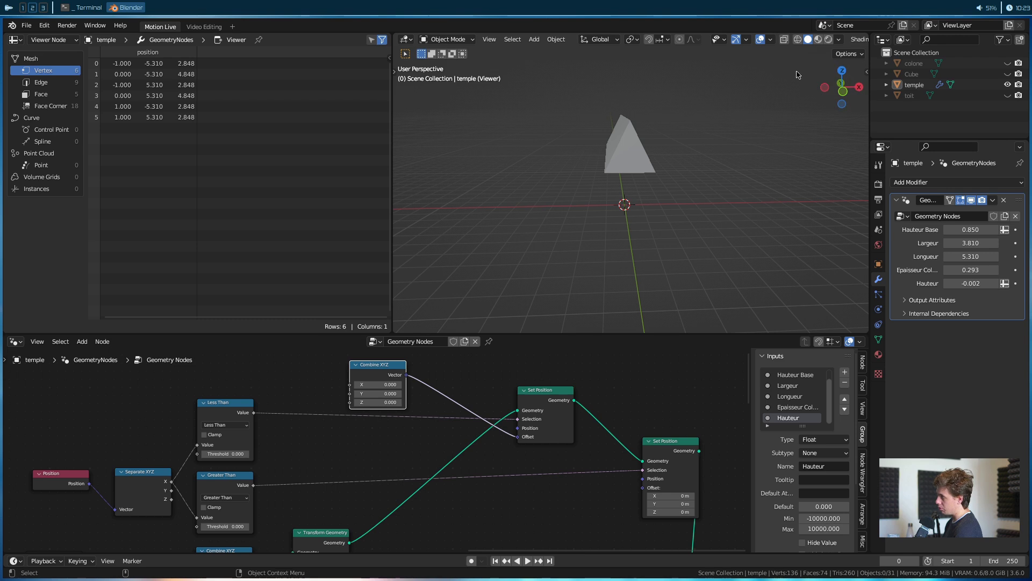
Move the new Combine XYZ node closer to Set Position and try an X value of -2.000.
middle_click_drag(379, 372, 441, 394)
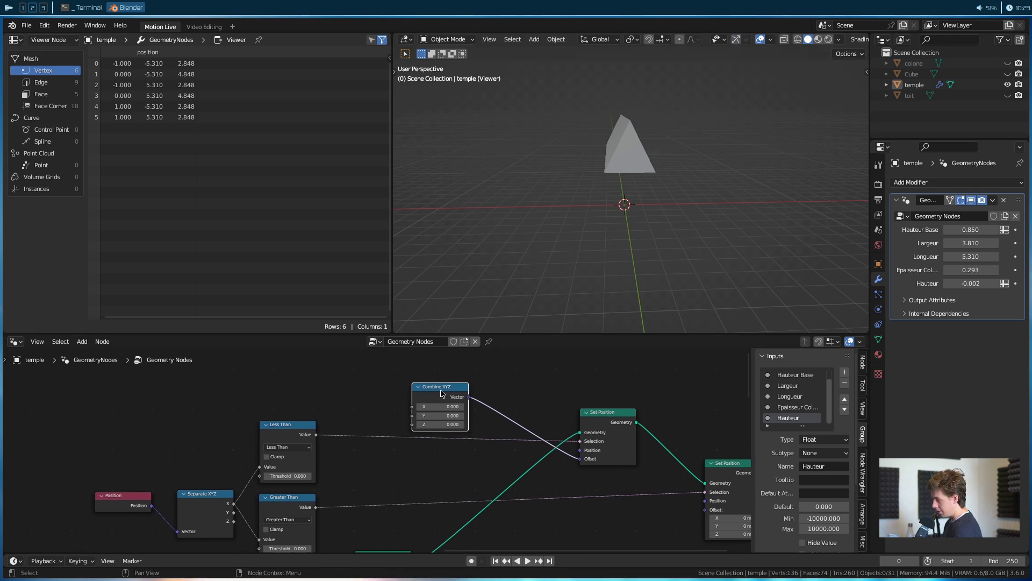
left_click_drag(441, 394, 499, 398)
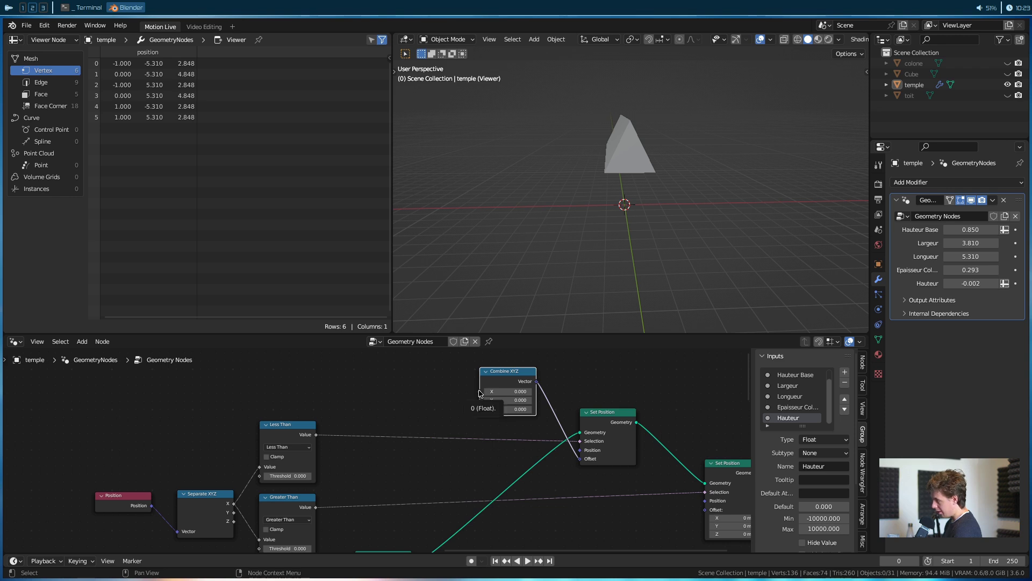
left_click_drag(480, 393, 514, 396)
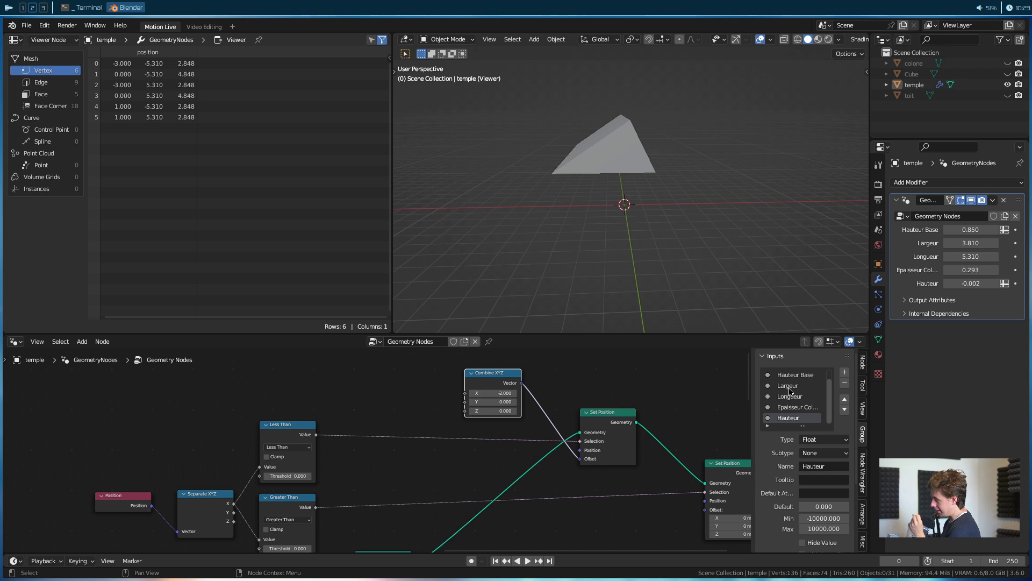
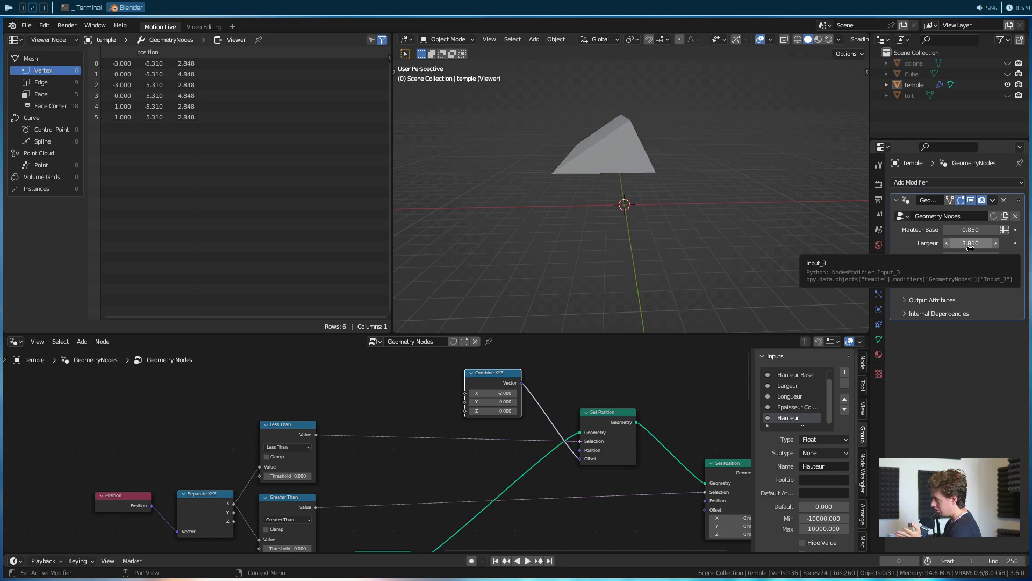
Connect the Group Input's Largeur to the X of the new Combine XYZ node.
middle_click_drag(447, 425, 578, 363)
scroll(324, 512, "down", 1)
left_click_drag(307, 521, 561, 411)
Add a Math node near the Combine XYZ node and set its operation to Multiply.
key("shift+a")
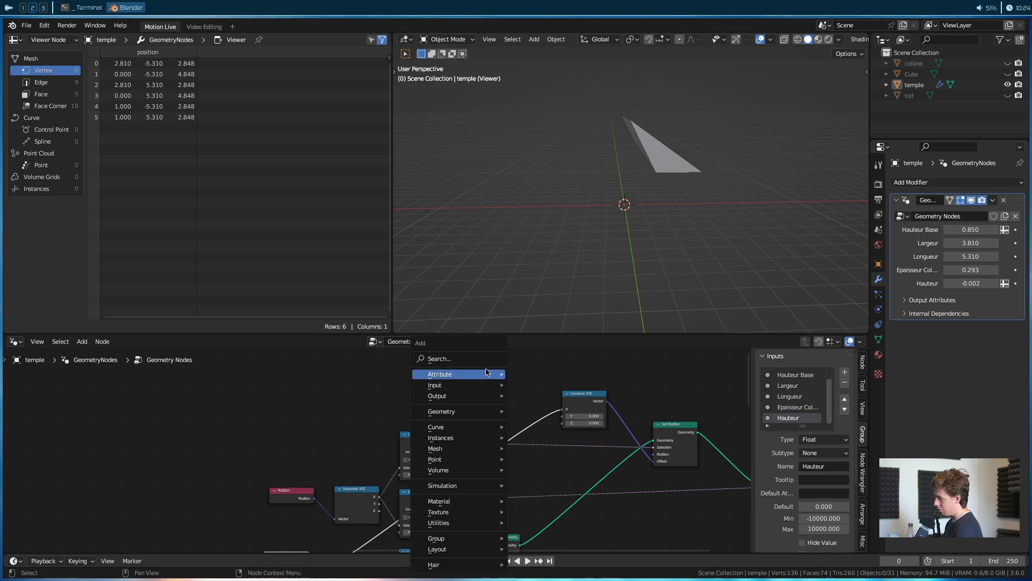
left_click(488, 356)
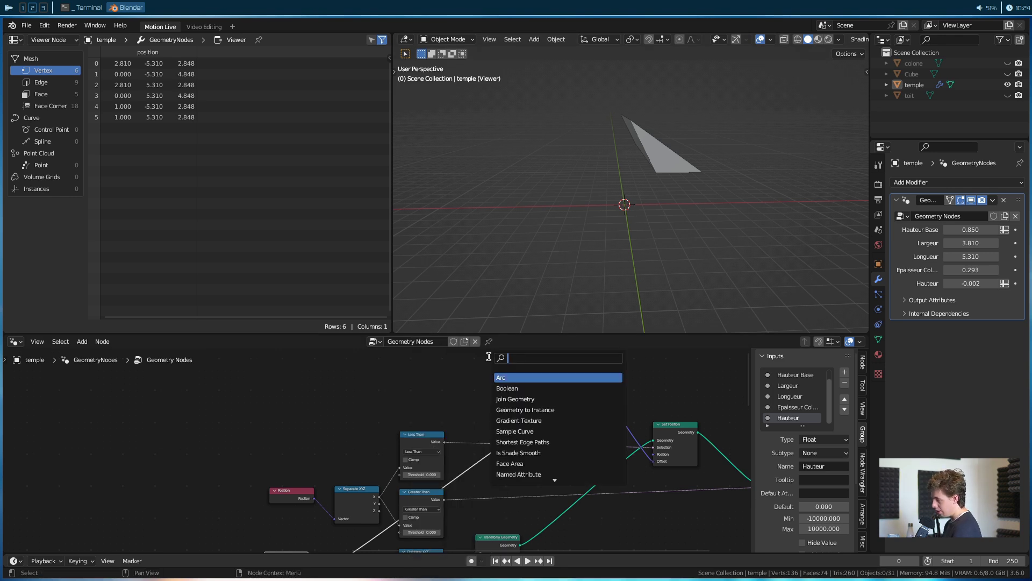
type("add")
key("Return")
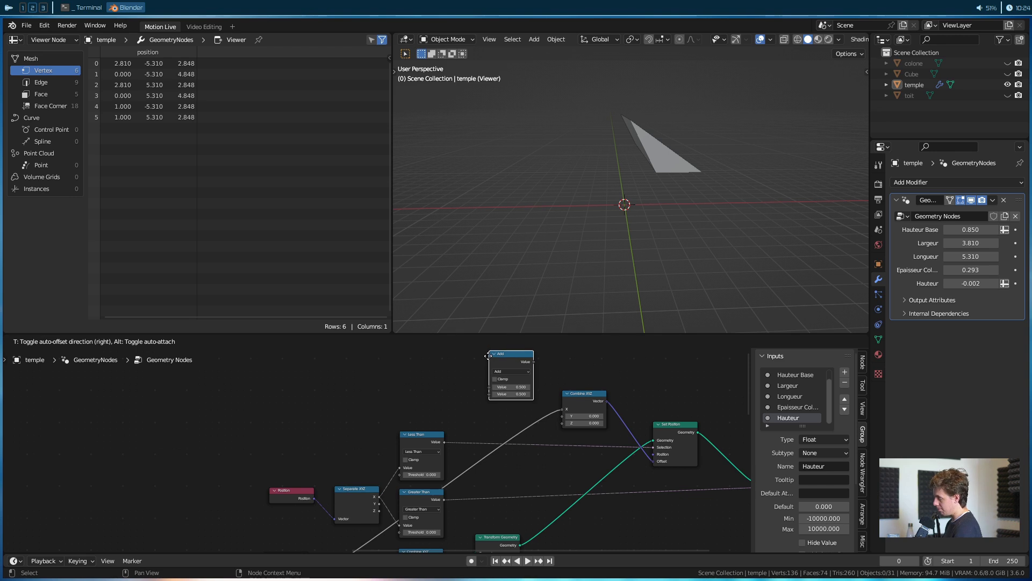
left_click(507, 372)
left_click(508, 371)
left_click(515, 406)
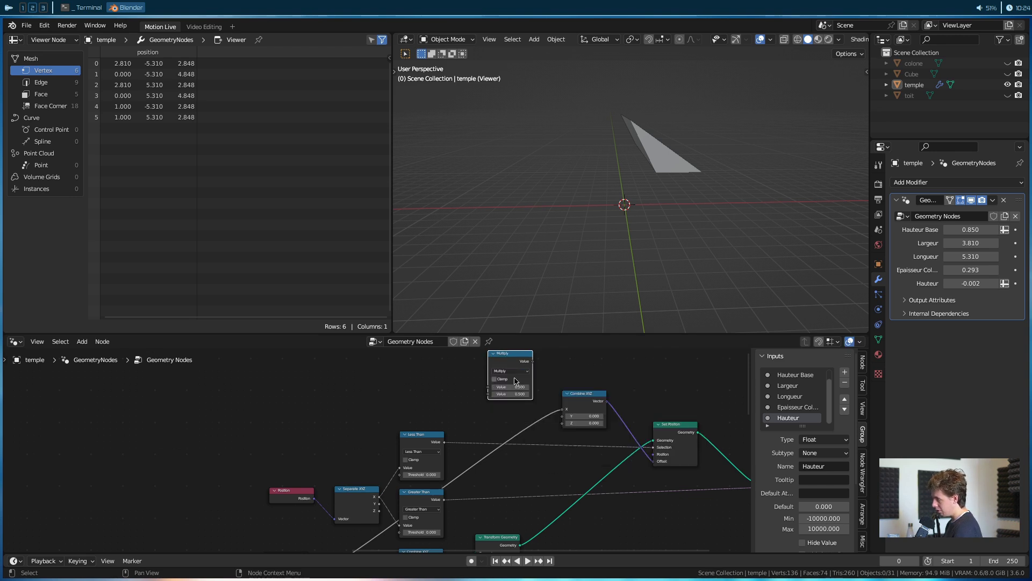
Set the Multiply node's second value to -1 and insert the node on the link between Largeur and Combine XYZ.
double_click(512, 387)
key("Tab")
type("-1")
key("Return")
left_click_drag(517, 359, 521, 396)
middle_click_drag(569, 445, 419, 454)
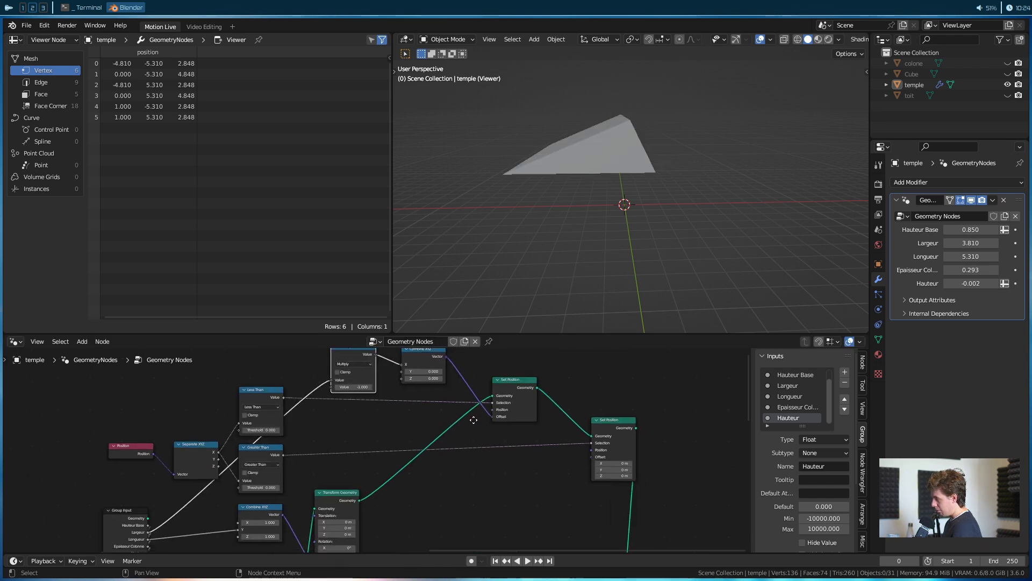
Space out the output nodes, connect the last Set Position to Join Geometry and preview the joined temple.
scroll(419, 454, "down", 3)
left_click_drag(411, 490, 618, 462)
left_click_drag(409, 454, 482, 449)
middle_click_drag(396, 438, 476, 520)
middle_click_drag(478, 418, 479, 381)
left_click_drag(480, 379, 483, 494)
left_click(381, 511, "ctrl+shift")
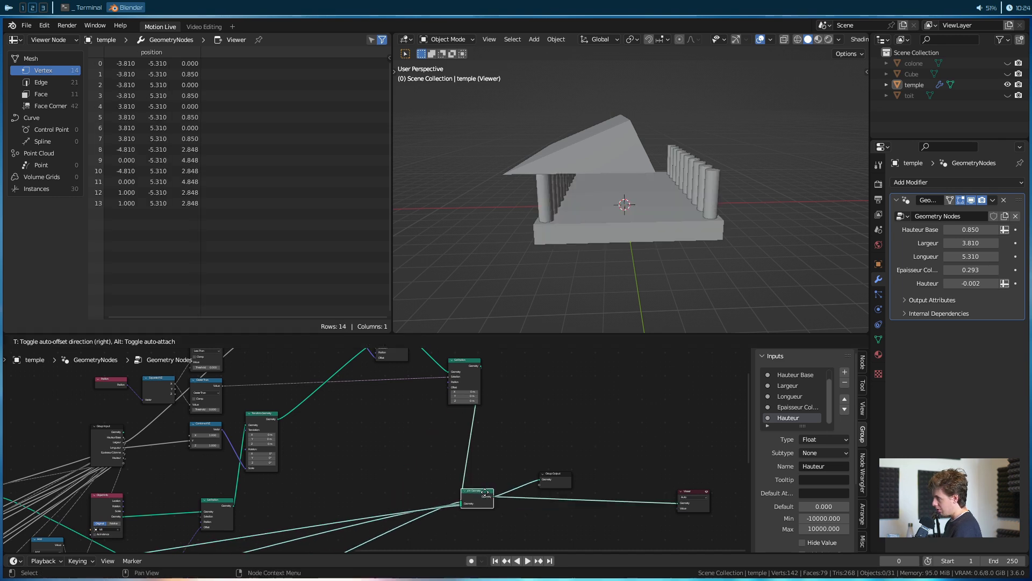
middle_click_drag(481, 411, 613, 501)
middle_click_drag(567, 214, 589, 216)
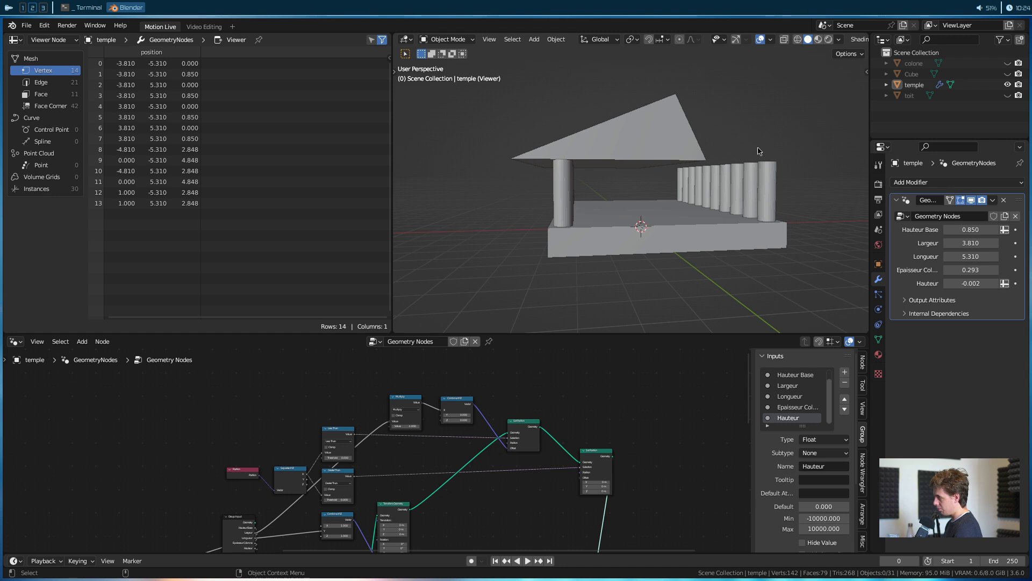
Insert a duplicate of Multiply before Combine XYZ, switch it to Add and set its second value to 0.920.
scroll(334, 389, "up", 3)
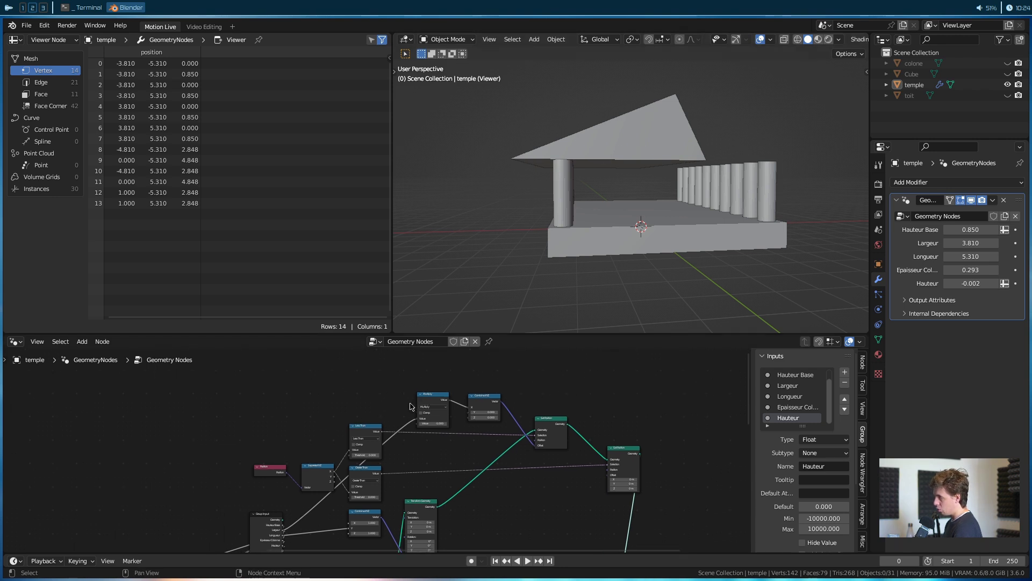
left_click_drag(508, 400, 554, 400)
left_click_drag(455, 404, 441, 403)
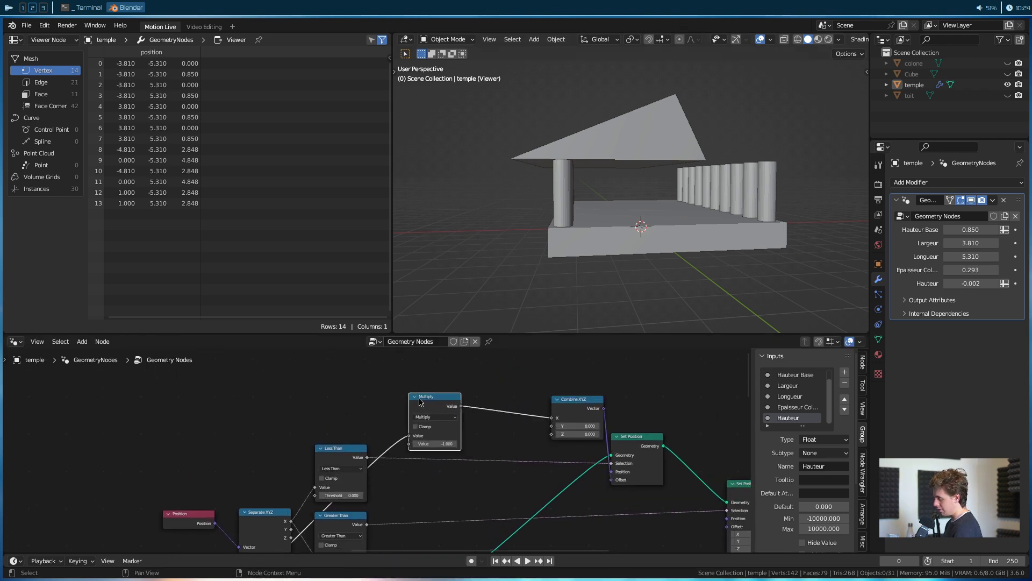
right_click(440, 403)
key("shift+d")
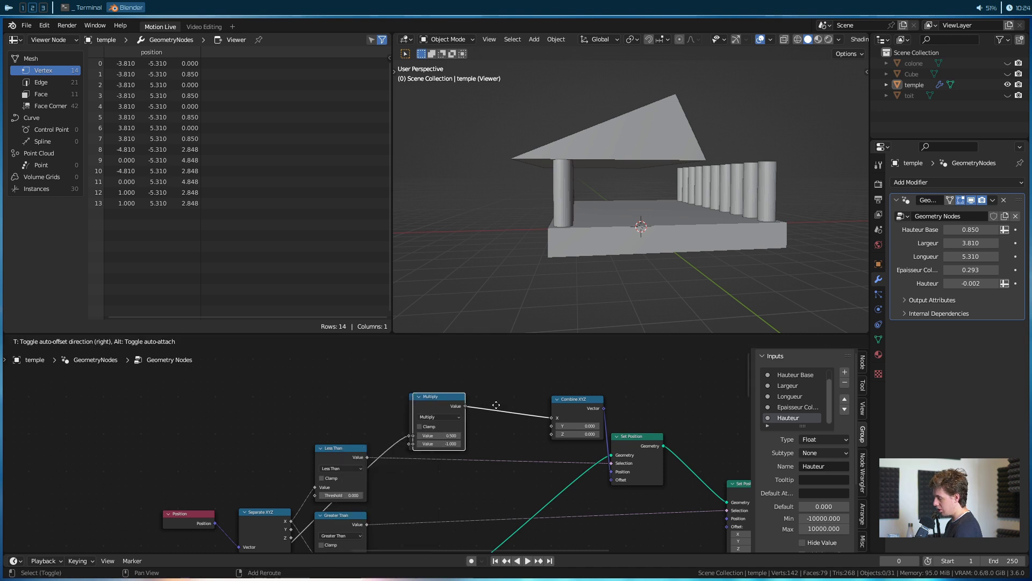
left_click(603, 400)
left_click(517, 412)
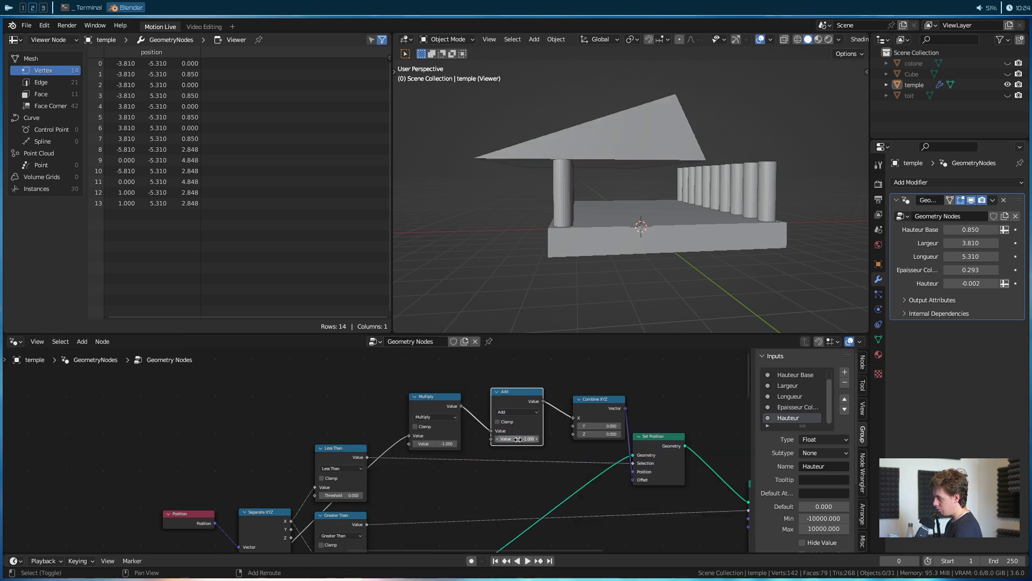
left_click_drag(518, 438, 610, 438)
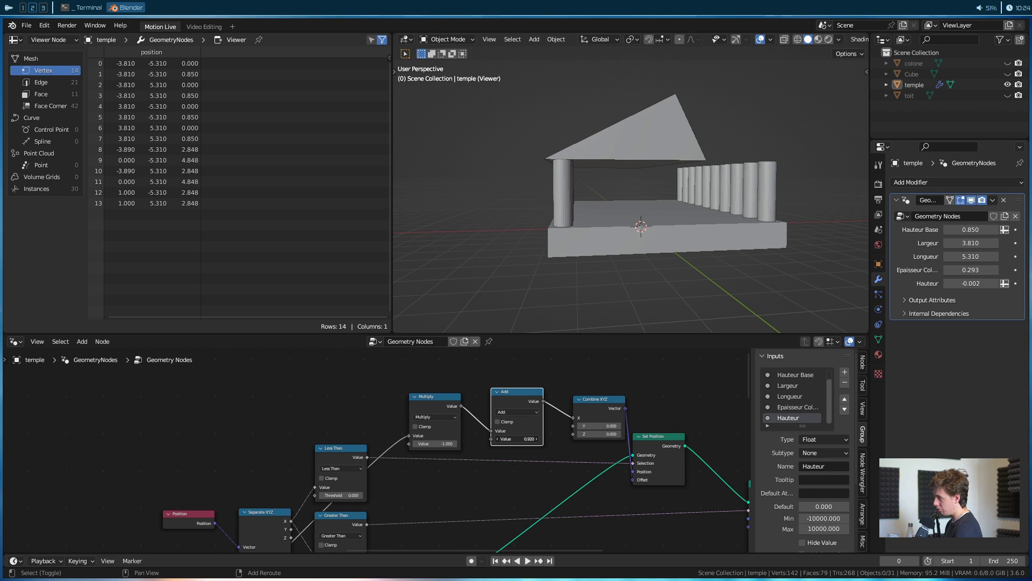
Tidy the Multiply, Add and Combine XYZ chain and reposition both Set Position nodes beside it.
left_click_drag(433, 374, 596, 426)
left_click_drag(607, 365, 440, 418)
key("g")
left_click(420, 424)
left_click(538, 404)
middle_click_drag(560, 406, 360, 391)
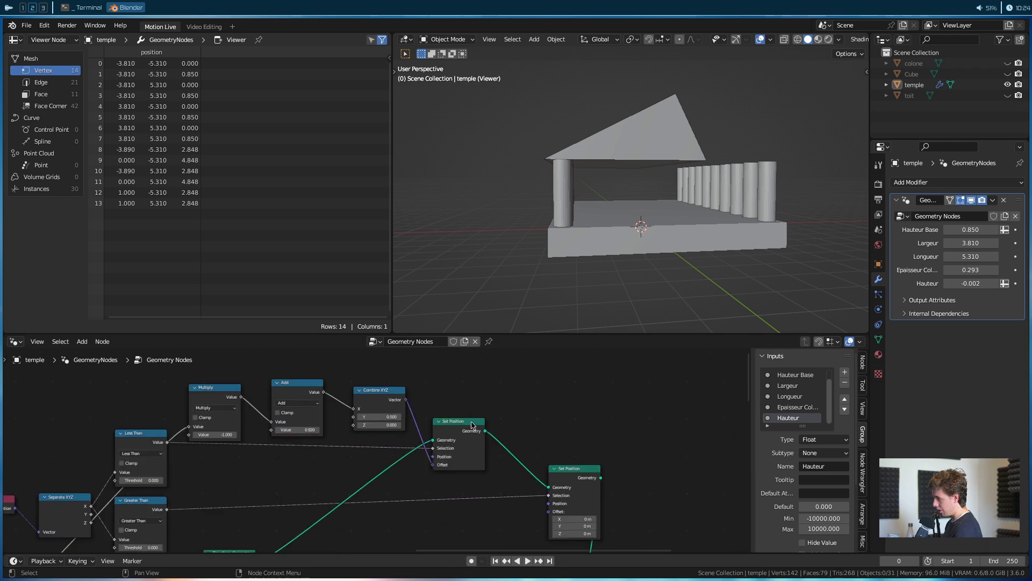
left_click_drag(473, 422, 473, 389)
middle_click_drag(473, 390, 465, 370)
left_click_drag(558, 450, 578, 445)
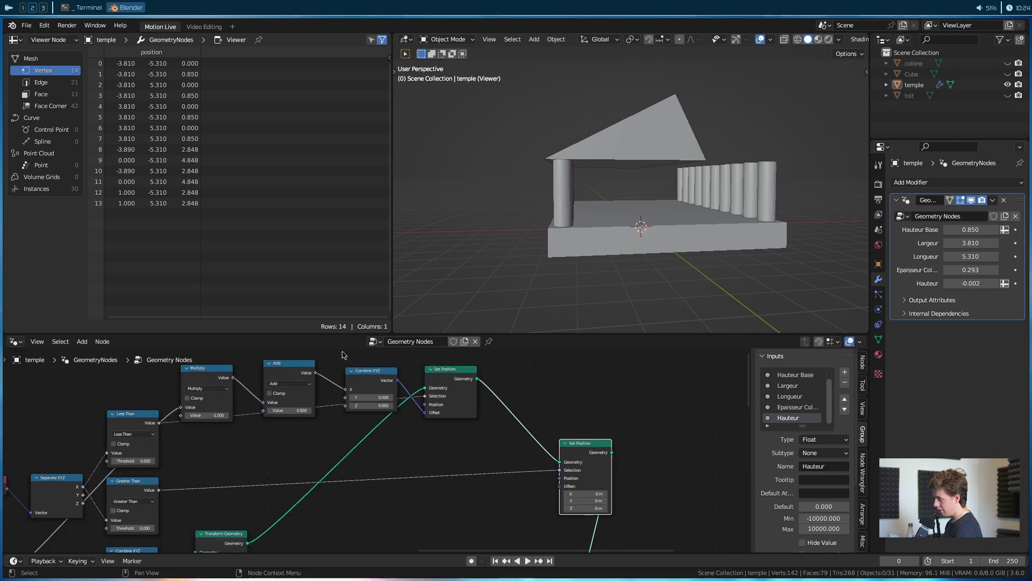
Duplicate the Multiply, Add and Combine XYZ nodes below the lower Set Position's selection link and delete the copied Multiply.
left_click_drag(359, 351, 179, 422)
key("shift+d")
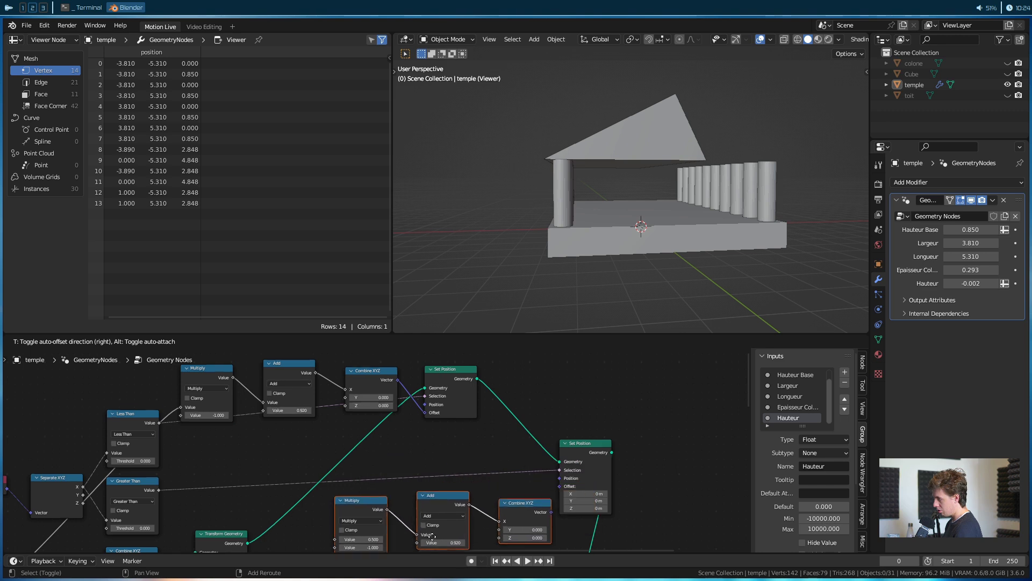
left_click(421, 525)
left_click(359, 504)
key("Delete")
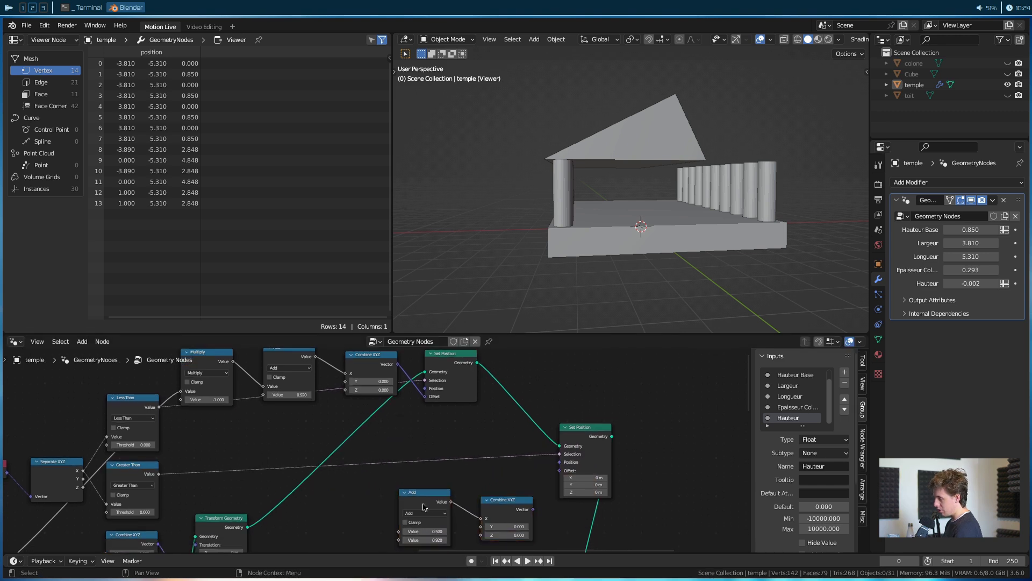
Connect the lower Combine XYZ to its Set Position's Offset and feed Largeur into the Add node through a reroute.
left_click_drag(531, 510, 559, 470)
middle_click_drag(553, 473, 562, 463)
left_click_drag(506, 490, 505, 478)
left_click_drag(420, 484, 429, 479)
middle_click_drag(227, 488, 247, 480)
right_click_drag(57, 500, 58, 500, "shift")
left_click_drag(76, 506, 436, 509)
left_click_drag(464, 475, 457, 473)
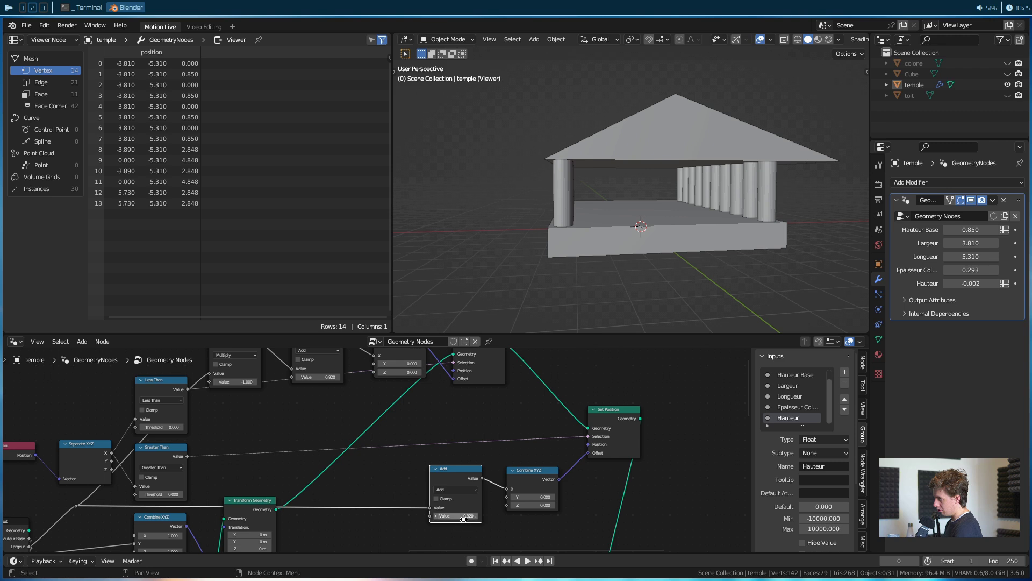
Switch the lower Add node to Subtract and check the roof's width from the front.
left_click(456, 490)
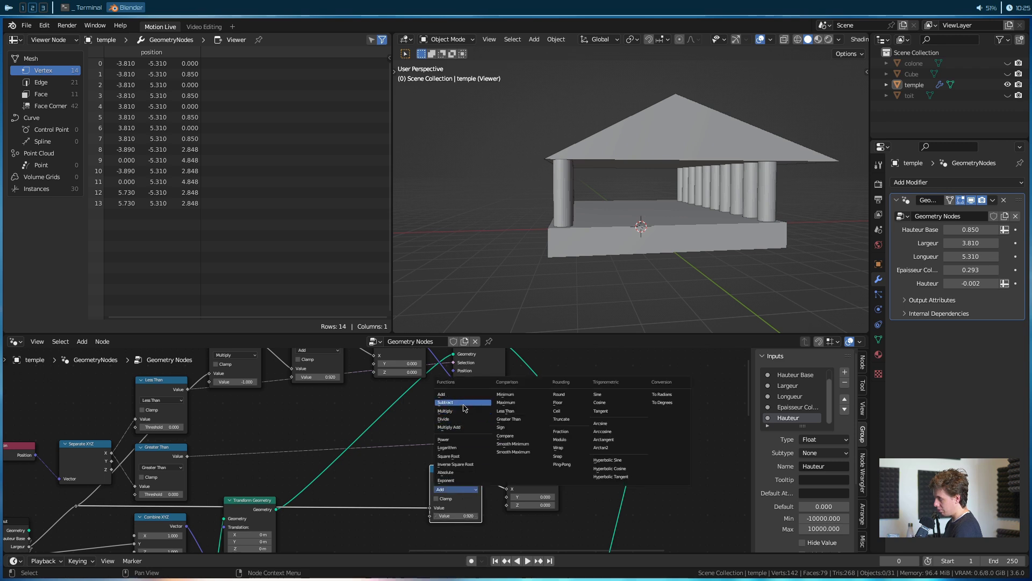
left_click(449, 479)
middle_click_drag(679, 258, 580, 274)
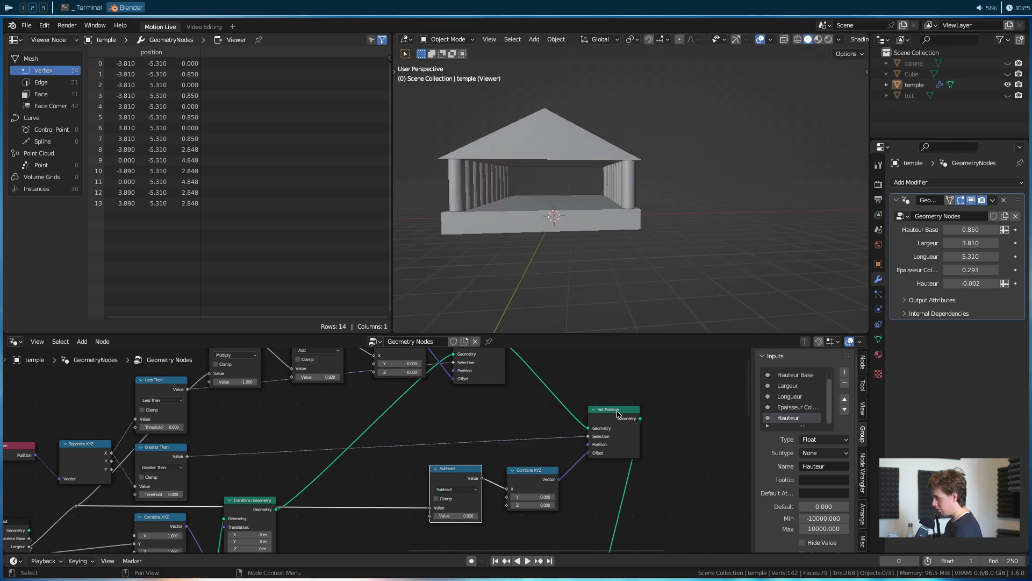
middle_click_drag(596, 215, 611, 223, "shift")
Test the roof with the modifier values, setting Largeur to 4.970 and Longueur to 4.900.
mouse_move(950, 242)
left_mouse_down()
mouse_move(968, 243)
mouse_move(914, 243)
mouse_move(989, 242)
mouse_move(949, 242)
left_mouse_up()
middle_click_drag(534, 188, 473, 200)
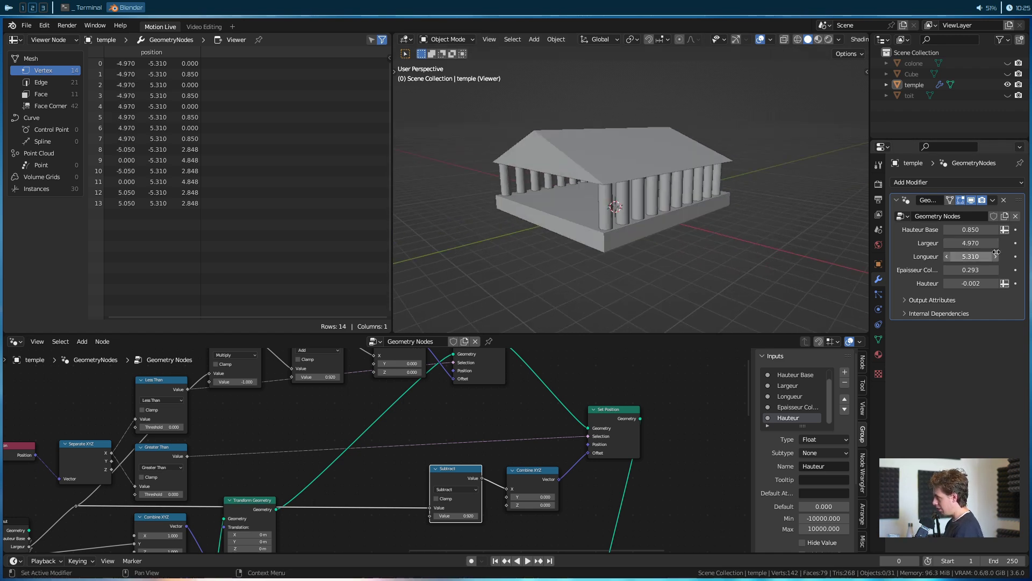
mouse_move(984, 252)
left_mouse_down()
mouse_move(971, 252)
mouse_move(1016, 252)
mouse_move(978, 256)
left_mouse_up()
middle_click_drag(689, 166, 631, 137)
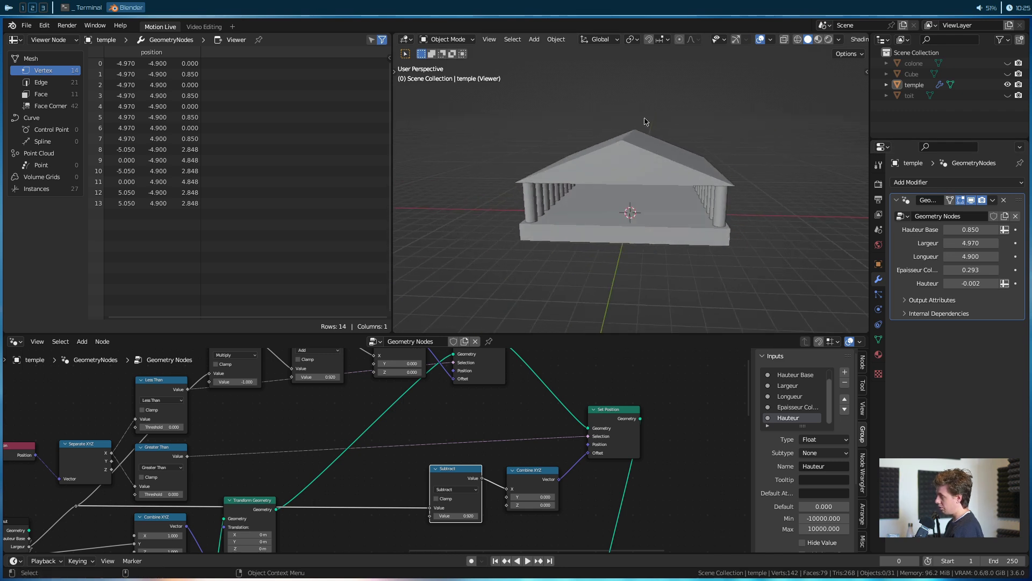
Move the Group Output and Join Geometry nodes farther right of the last Set Position.
scroll(633, 429, "down", 4)
middle_click_drag(615, 441, 402, 364)
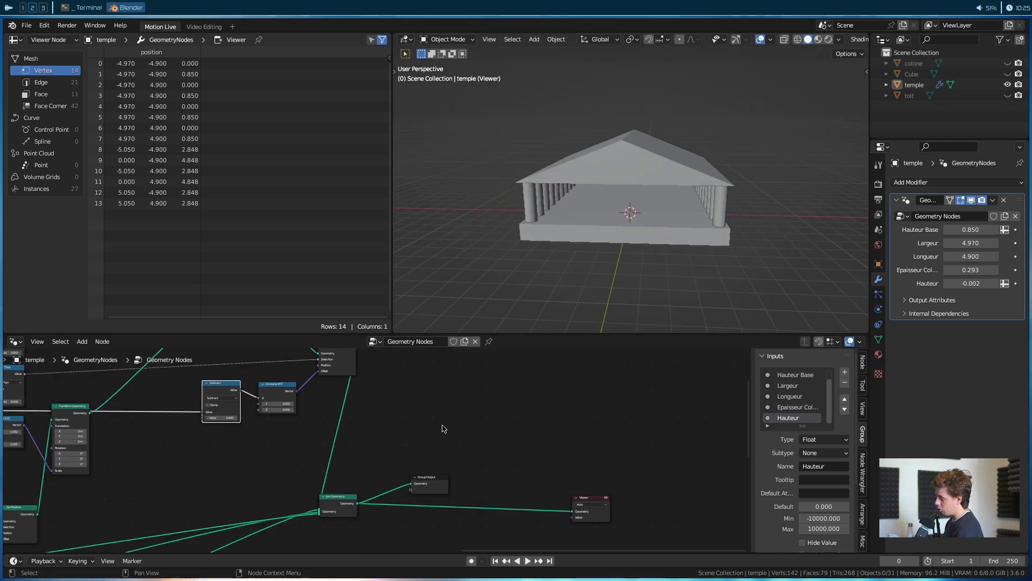
left_click_drag(445, 479, 667, 432)
left_click_drag(338, 497, 553, 423)
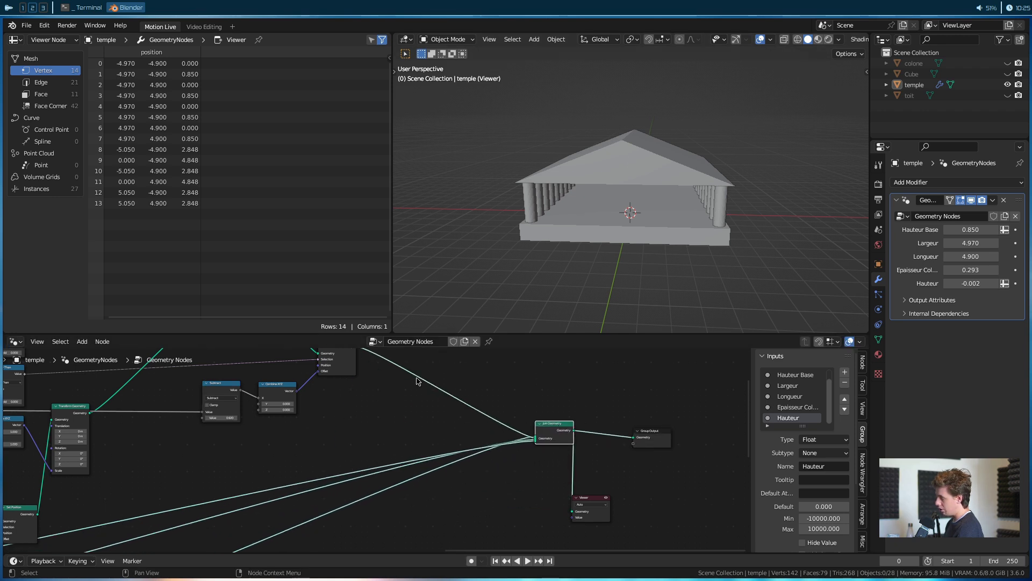
middle_click_drag(419, 381, 468, 436)
middle_click_drag(674, 225, 607, 263)
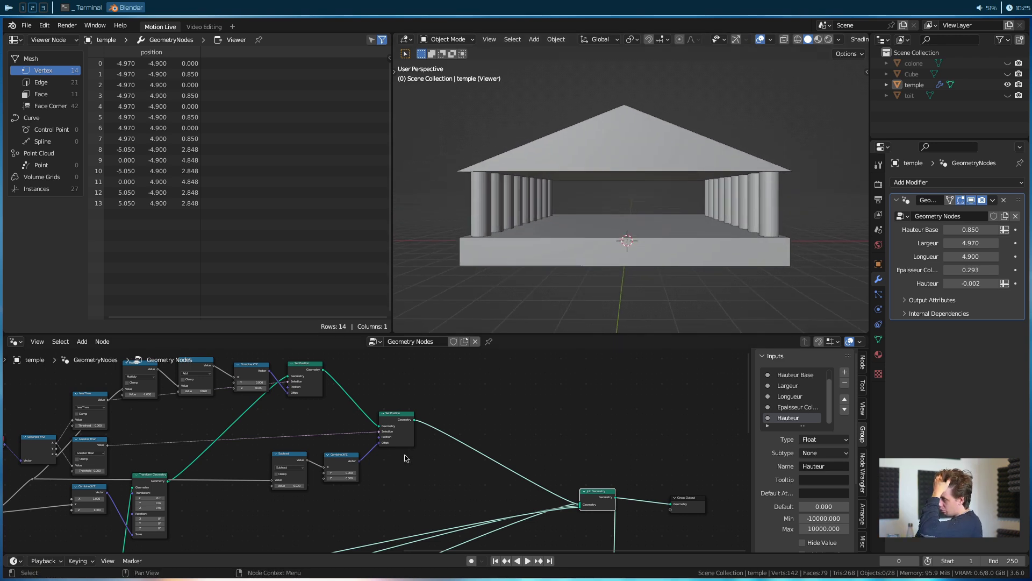
middle_click_drag(341, 508, 380, 483)
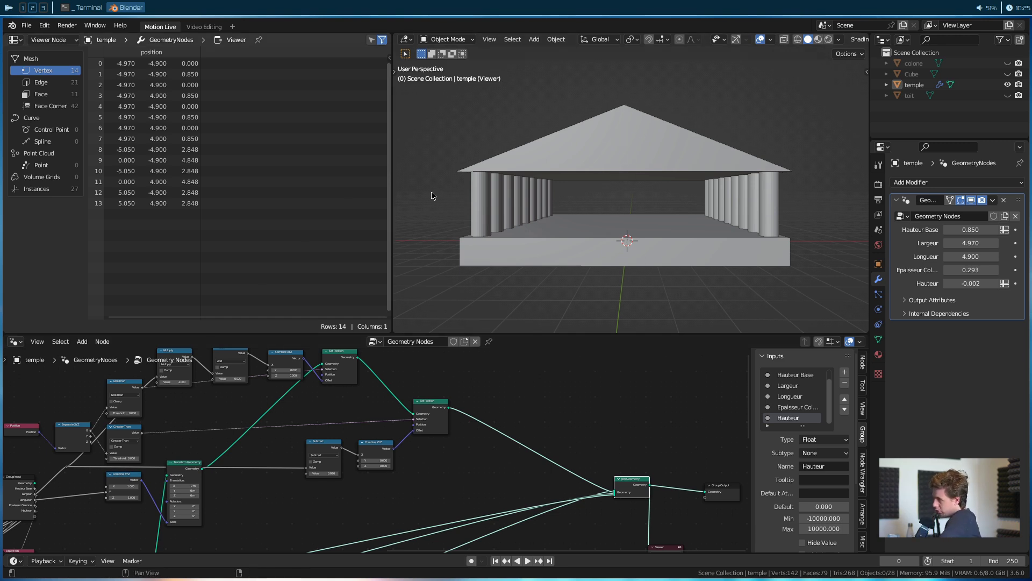
Preview the last Set Position's roof geometry on its own and set Hauteur to 1.258.
middle_click_drag(510, 464, 424, 428)
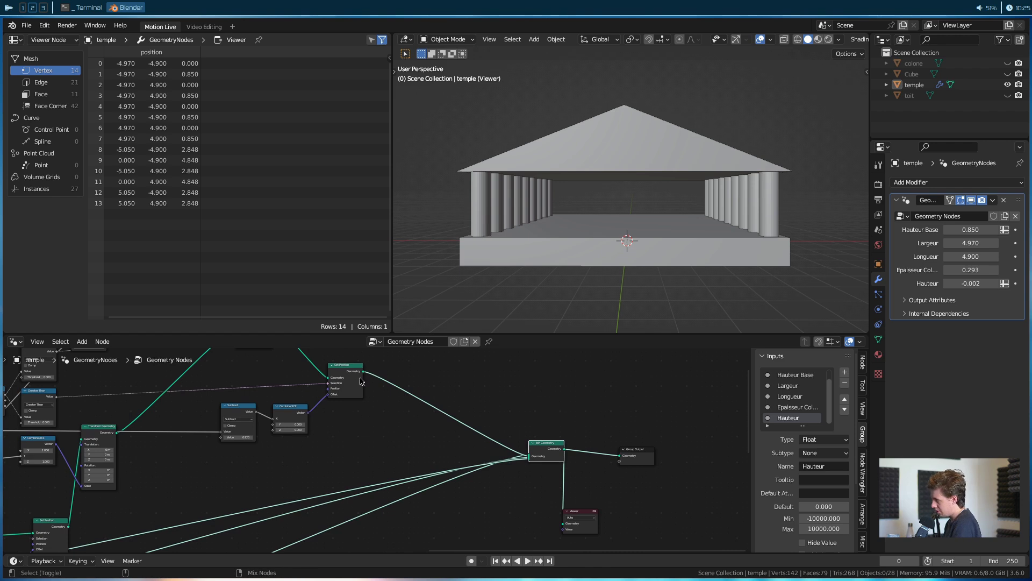
left_click(345, 368, "ctrl+shift")
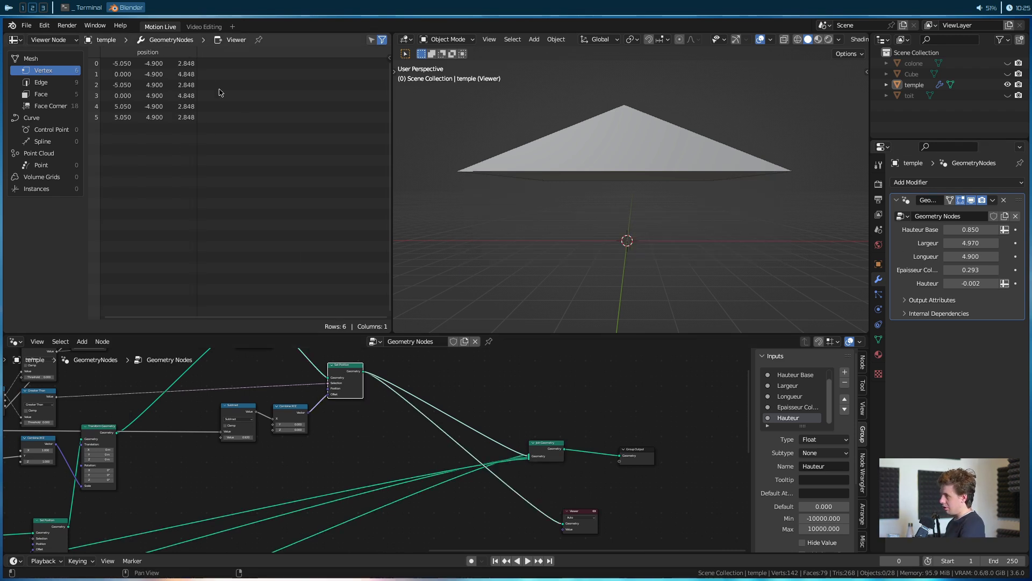
mouse_move(971, 283)
left_mouse_down()
mouse_move(924, 283)
mouse_move(977, 283)
left_mouse_up()
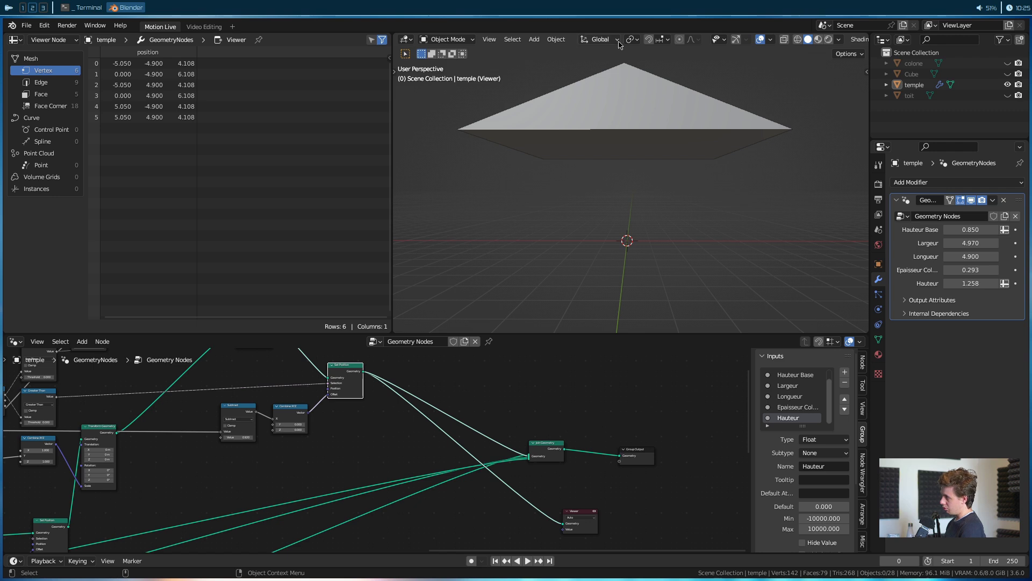
Preview the original roof geometry from the Object Info node that references toit.
scroll(371, 449, "down", 5)
middle_click_drag(264, 415, 472, 379)
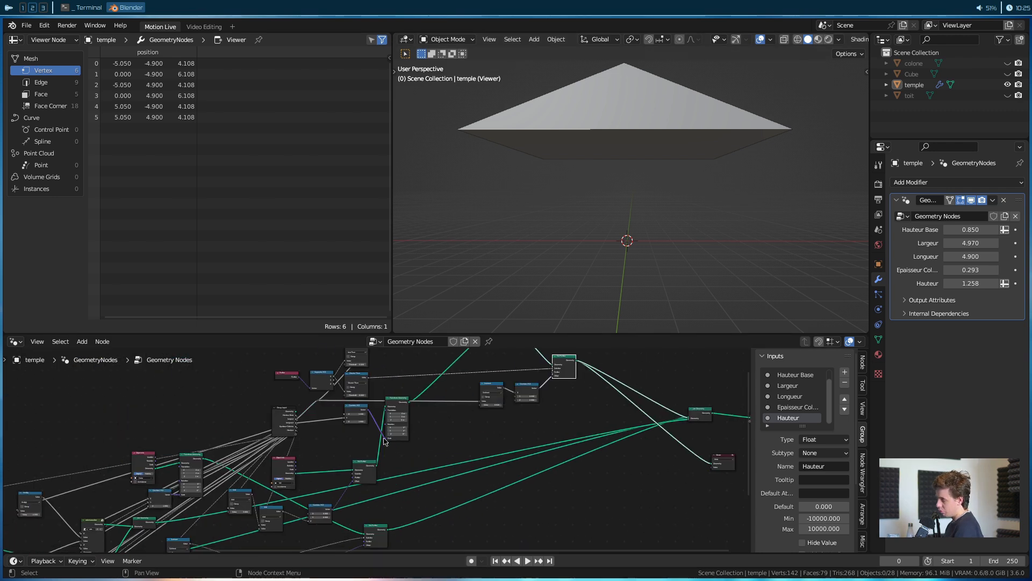
scroll(385, 440, "up", 4)
scroll(372, 479, "left", 5)
scroll(373, 478, "down", 2)
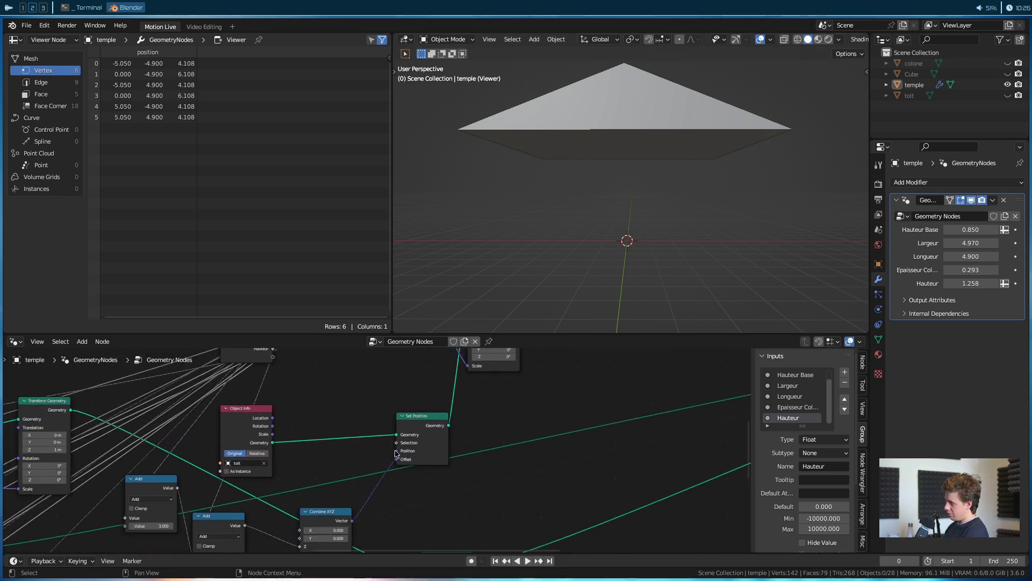
left_click(301, 442, "ctrl+shift")
left_click(314, 435, "ctrl+shift")
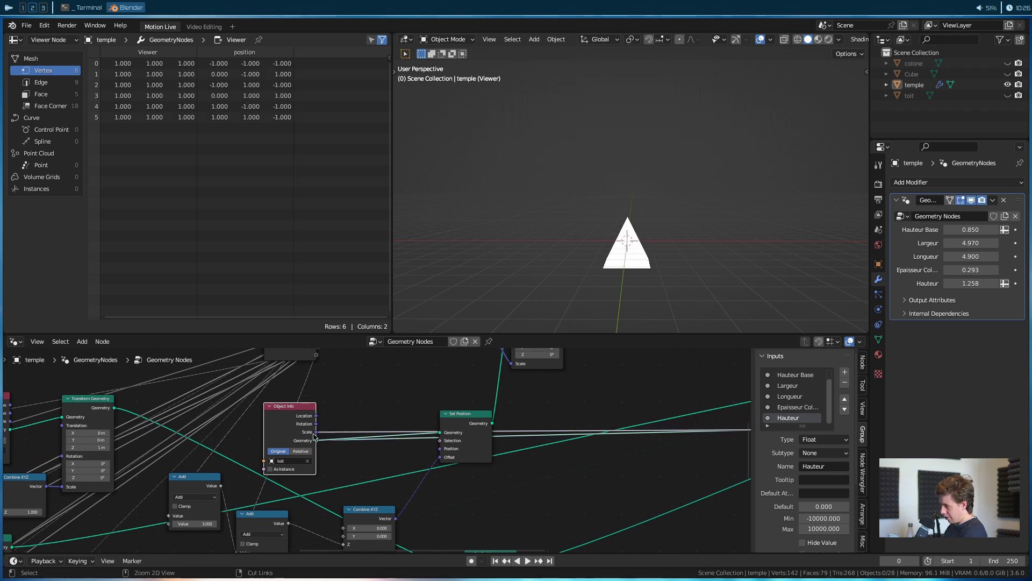
Move the toit Object Info node into the free space above the network and cut its Scale link to the Viewer.
scroll(482, 395, "down", 3)
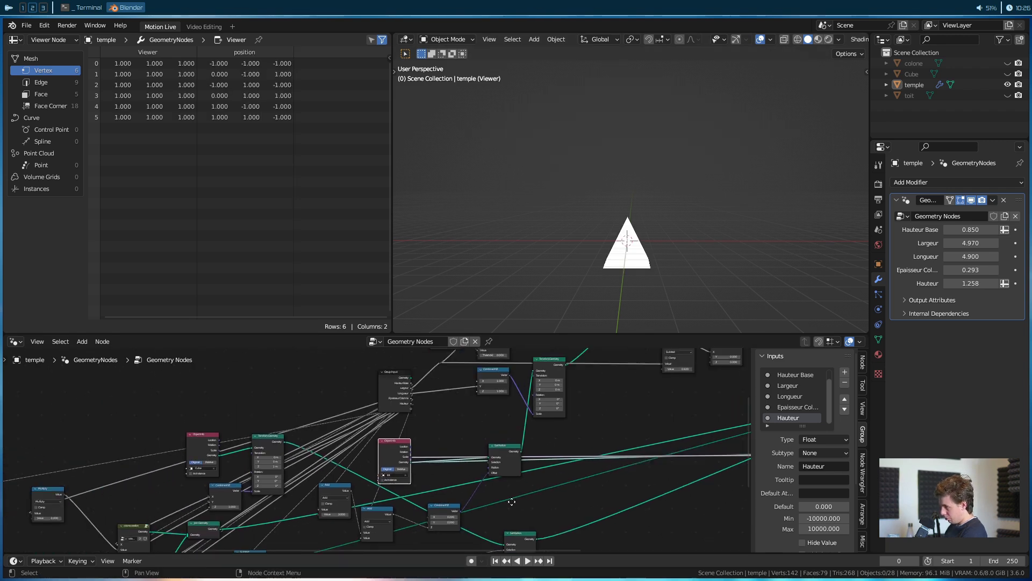
scroll(492, 506, "down", 2)
key("g")
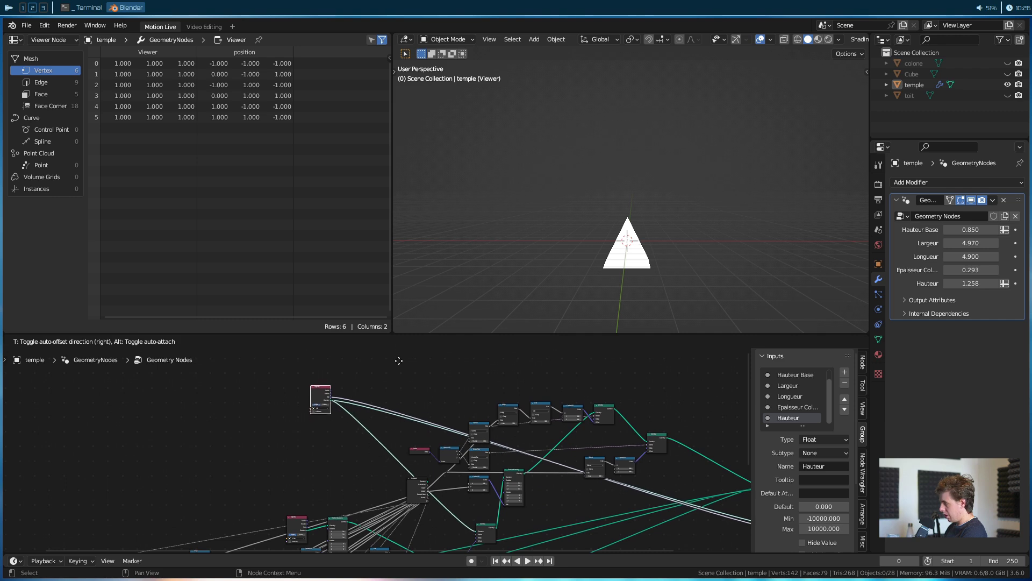
left_click(399, 384)
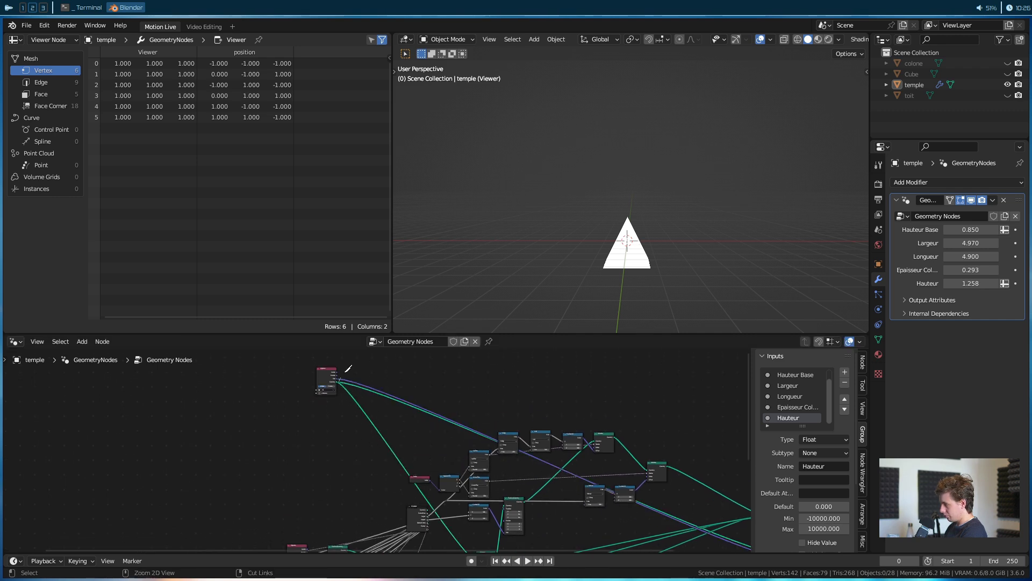
right_click_drag(348, 368, 337, 389, "ctrl")
scroll(355, 387, "up", 5)
key("shift+a")
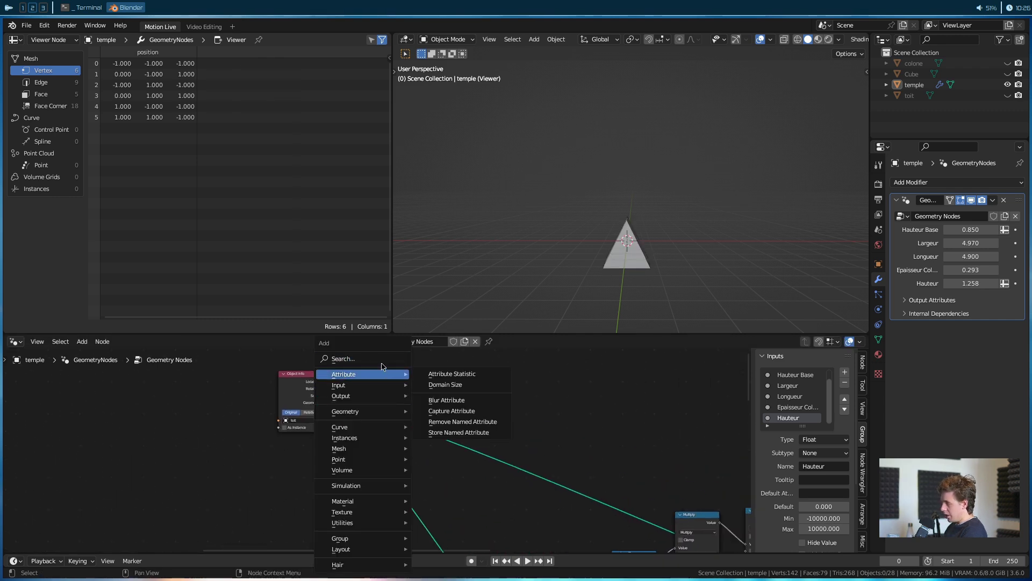
left_click(385, 359)
type("pos")
key("BackSpace")
key("BackSpace")
key("BackSpace")
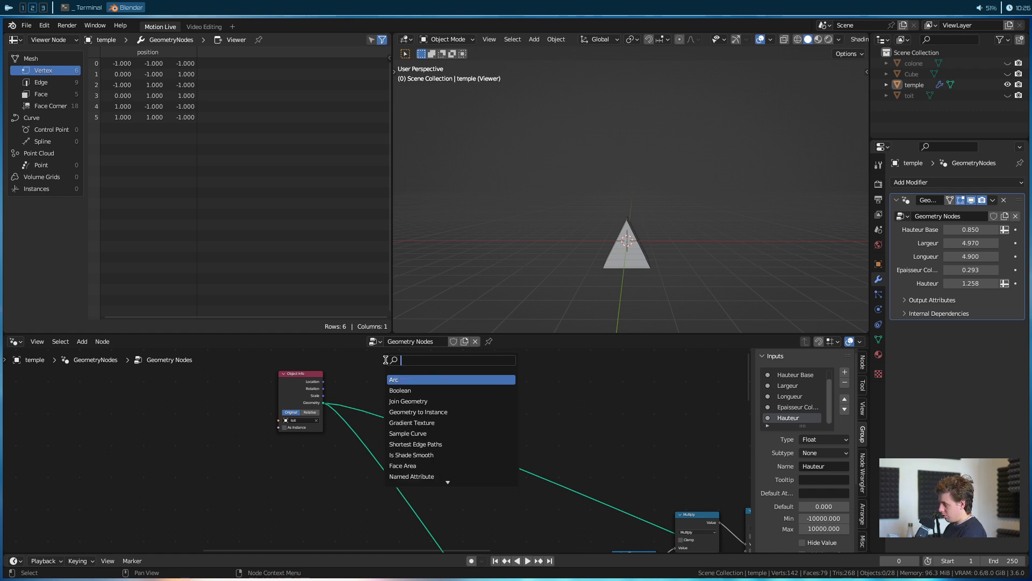
type("points")
key("Return")
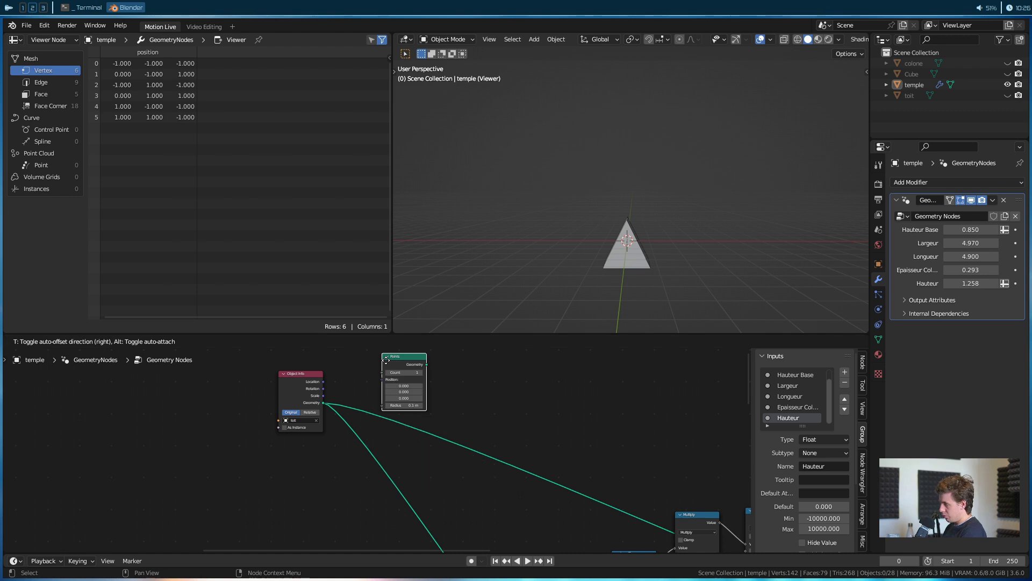
key("Escape")
Add a Position node and place it just above the toit Object Info node.
key("shift+a")
type("pos")
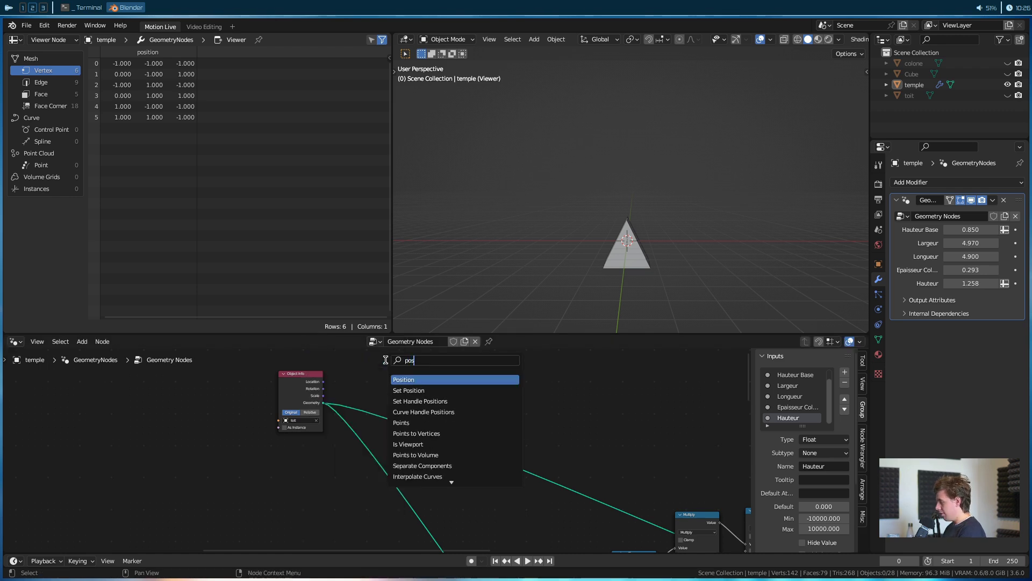
key("Return")
left_click(386, 362)
middle_click_drag(410, 429, 432, 472)
scroll(460, 433, "up", 4)
left_click_drag(424, 384, 283, 370)
Add a Separate XYZ node, connect Position to its Vector input and preview its Z output.
key("shift+a")
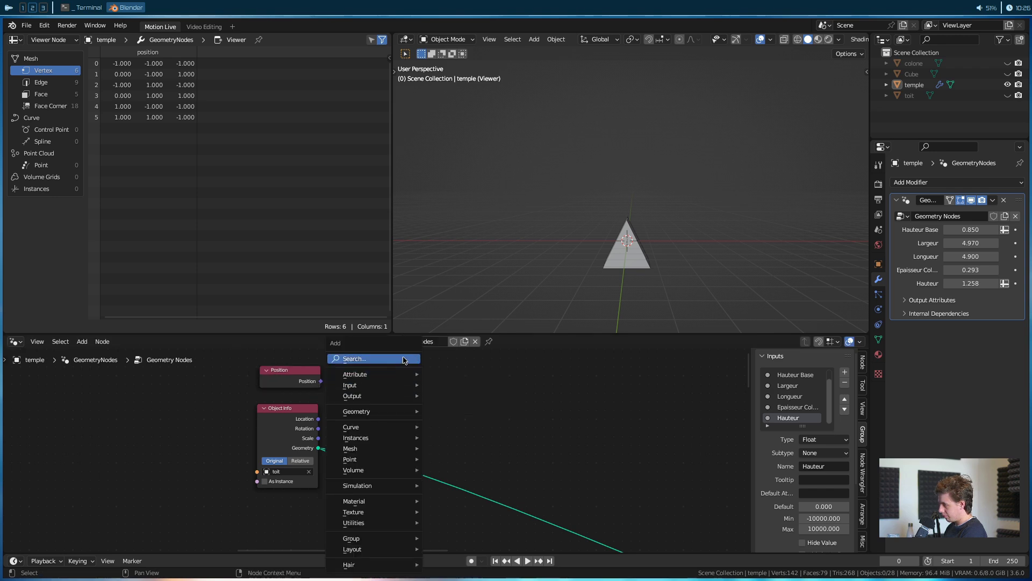
left_click(403, 359)
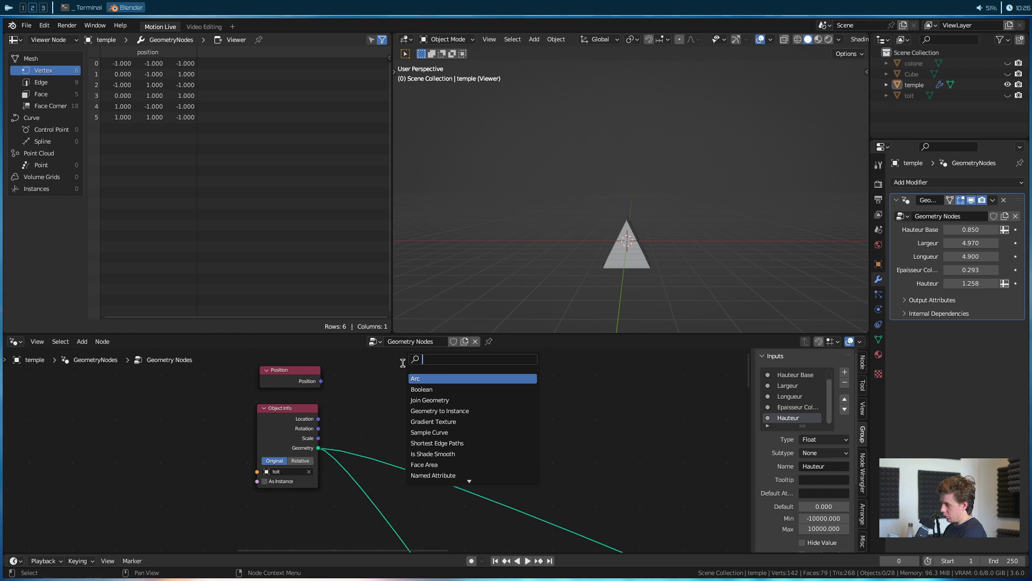
type("separate")
key("Return")
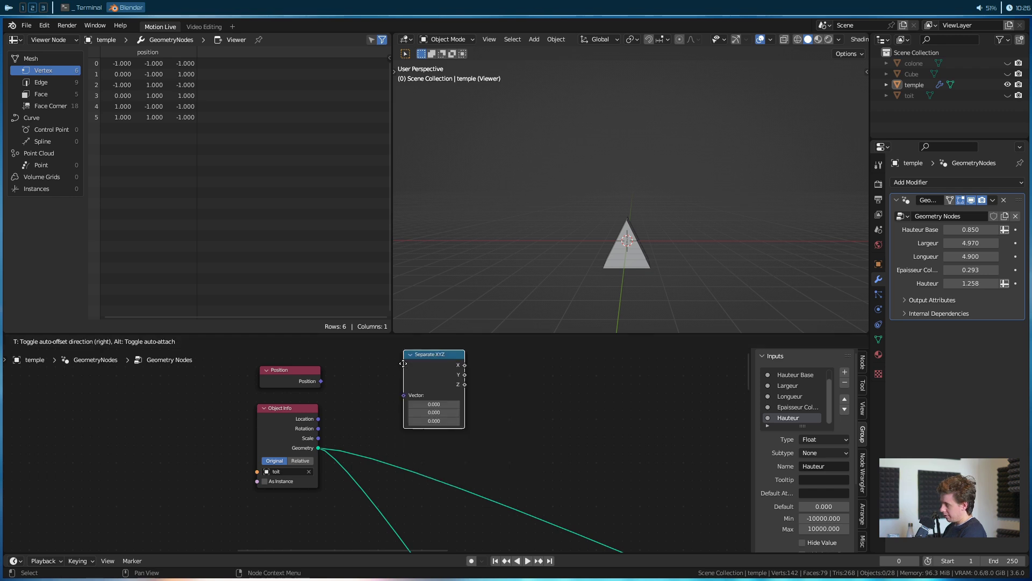
left_click(401, 359)
mouse_move(321, 381)
left_mouse_down()
mouse_move(400, 396)
mouse_move(411, 375)
mouse_move(394, 380)
left_mouse_up()
left_click(411, 375, "ctrl+shift")
Insert a Math node on the Z output, set it to Greater Than and place it beside Separate XYZ.
key("shift+a")
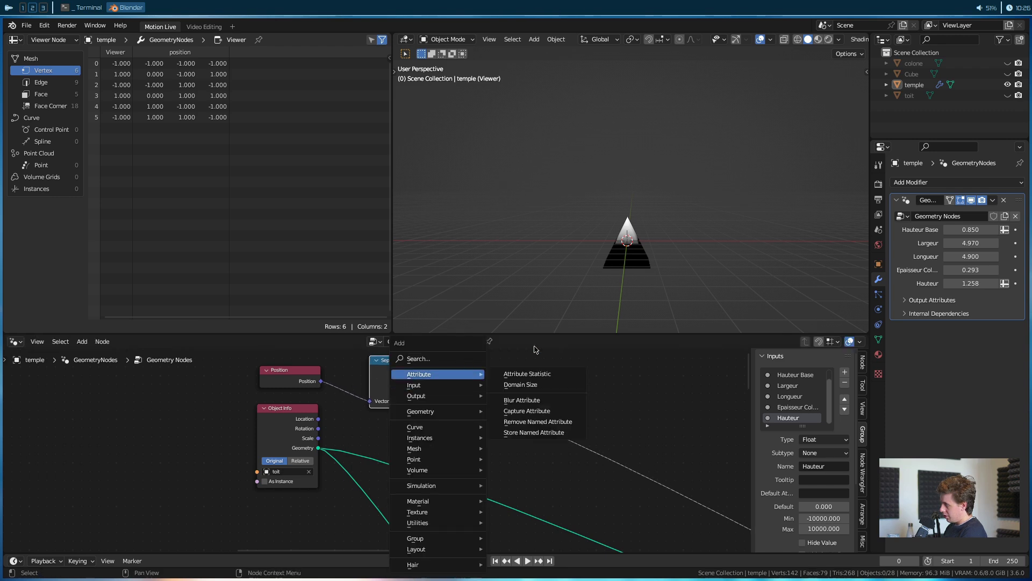
key("shift+a")
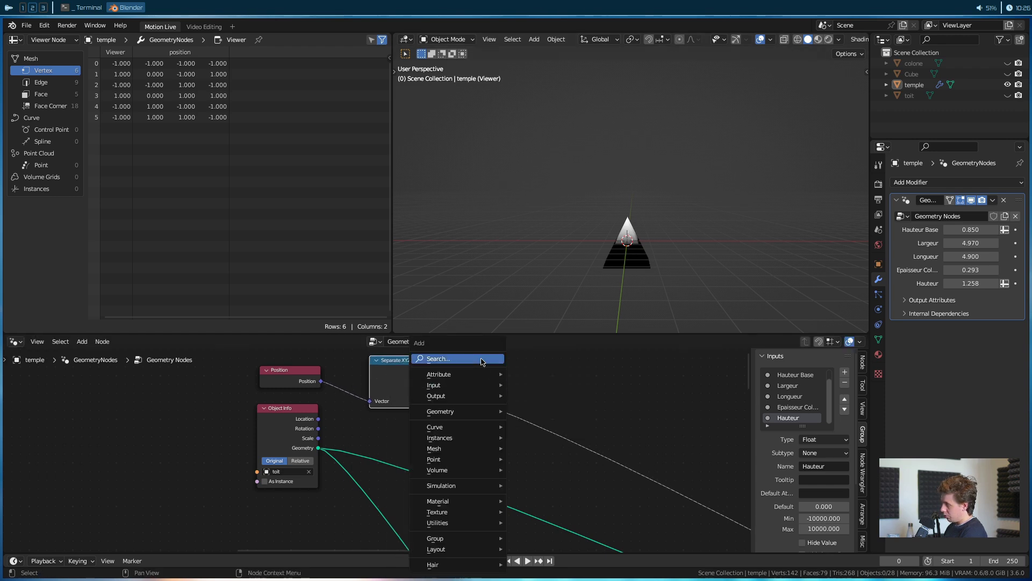
left_click(481, 360)
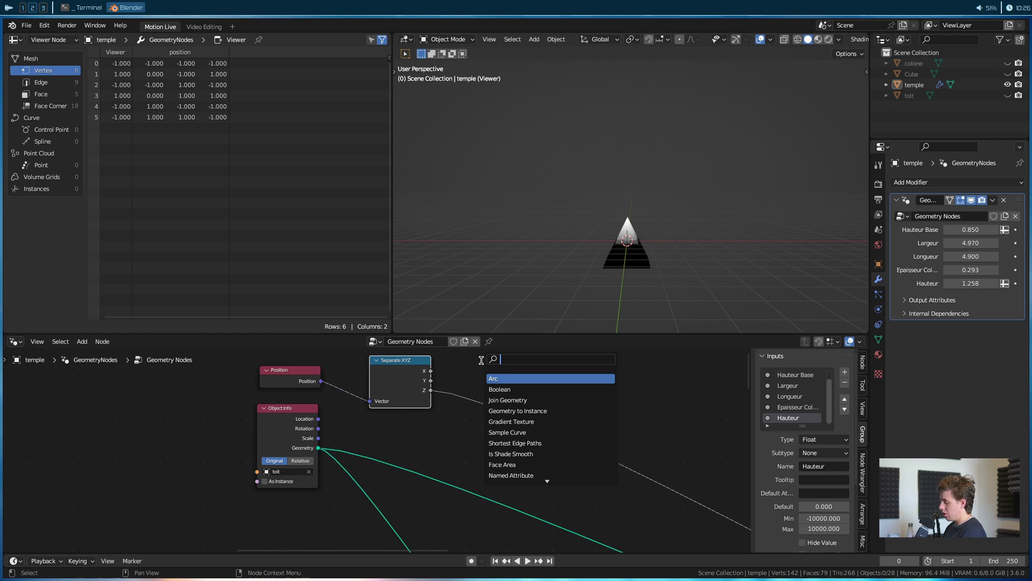
type("add")
key("Return")
left_click(502, 376)
left_click(506, 376)
left_click(505, 376)
left_click(508, 375)
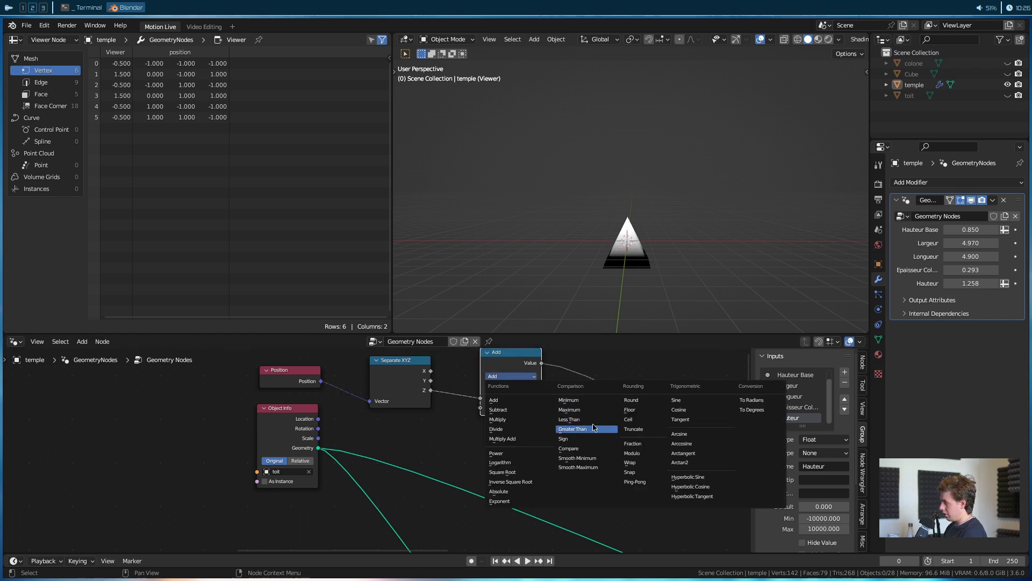
left_click(573, 428)
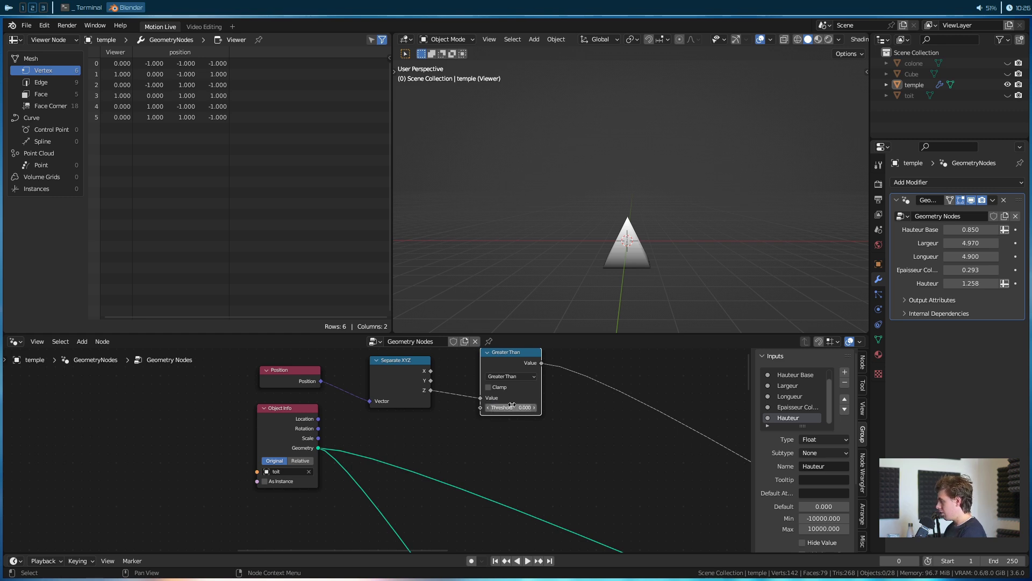
middle_click_drag(512, 424, 444, 433)
left_click_drag(449, 374, 431, 379)
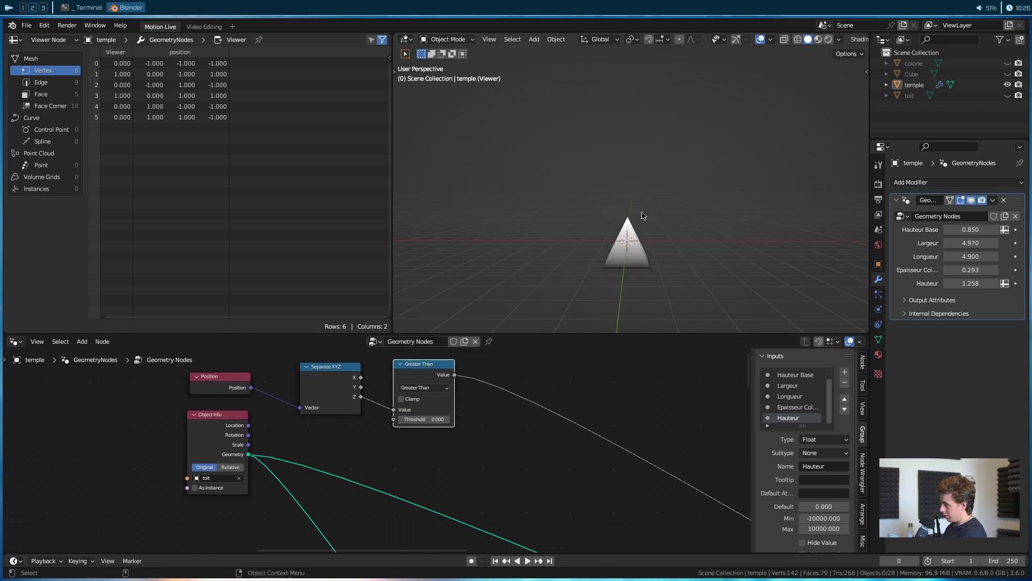
Add a Set Position node, linking Greater Than to its Selection and the toit Object Info geometry to its Geometry input.
middle_click_drag(505, 373, 458, 360)
key("shift+a")
type("set")
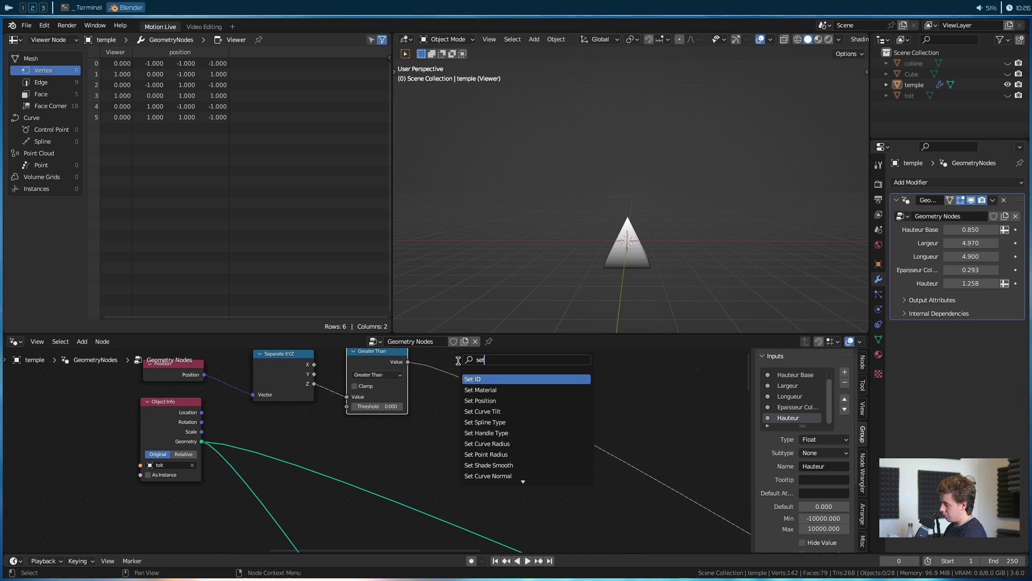
type(" p")
key("Return")
left_click(458, 360)
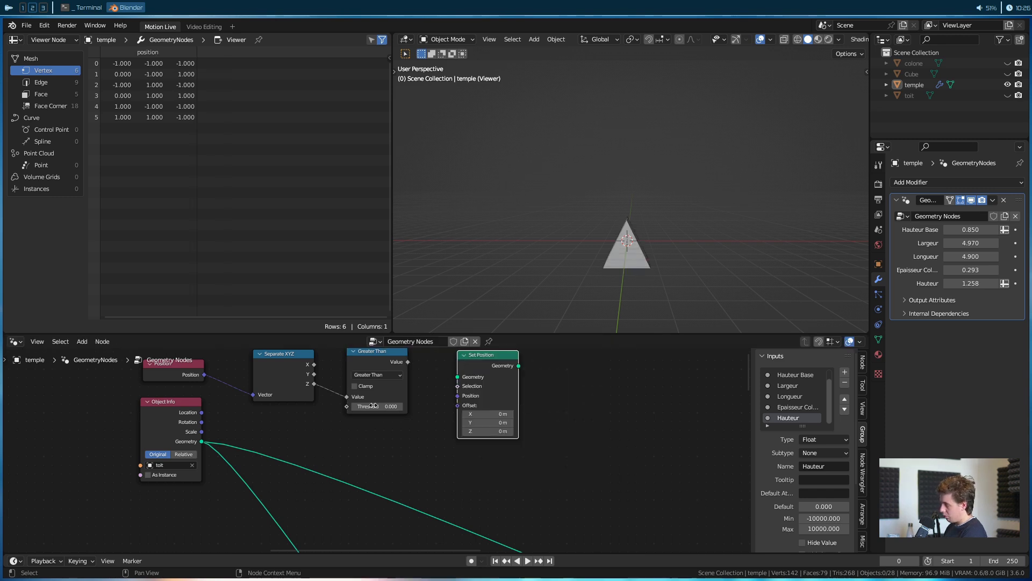
middle_click_drag(411, 368, 410, 375)
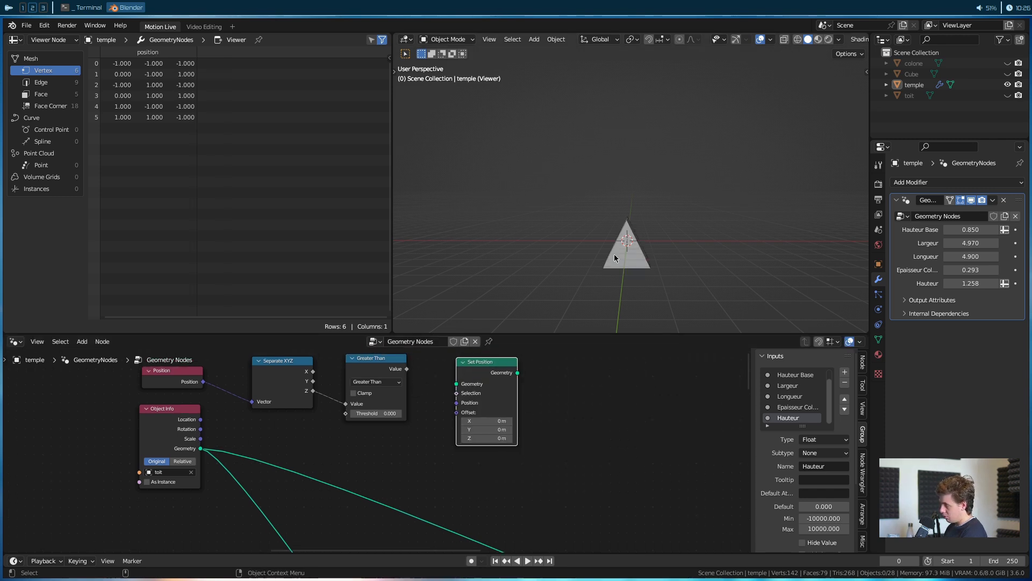
left_click_drag(408, 369, 457, 393)
left_click_drag(201, 449, 482, 407)
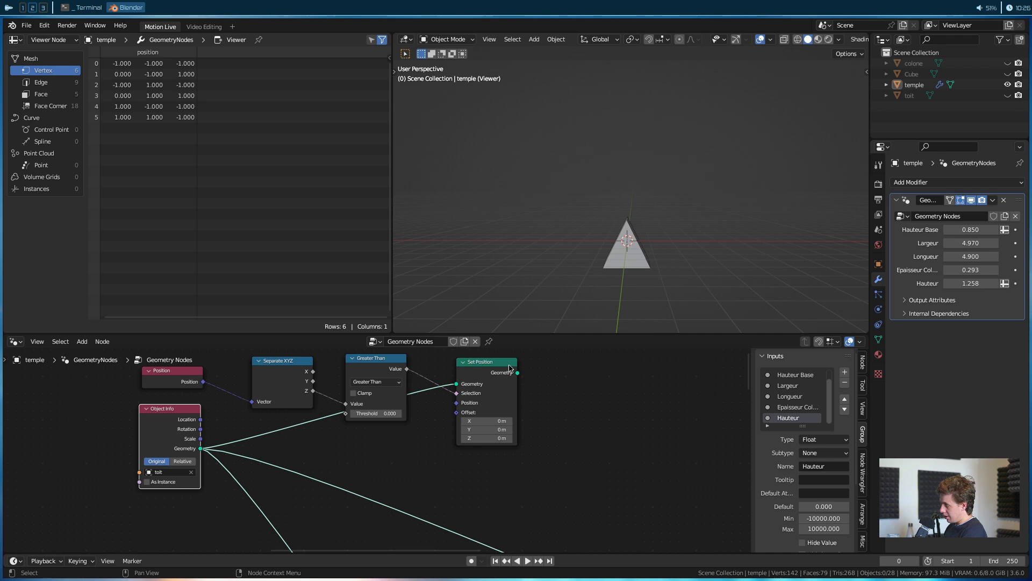
Move Set Position further from Greater Than, add a Combine XYZ node and link its Vector output to Set Position's Offset.
left_click_drag(510, 367, 603, 368)
key("shift+a")
left_click(542, 363)
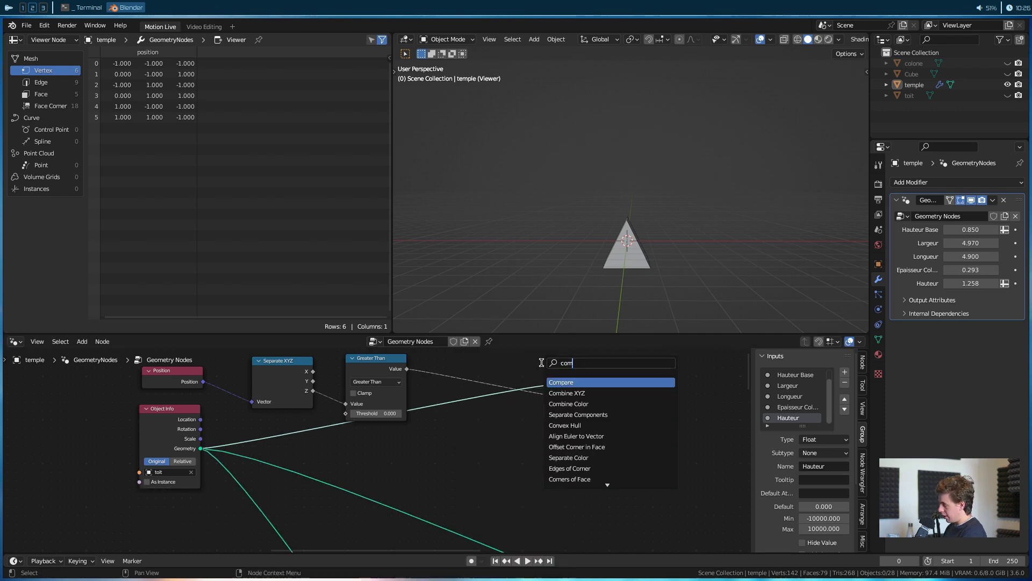
key("Escape")
key("shift+a")
left_click(535, 359)
type("comb")
key("Return")
left_click(435, 466)
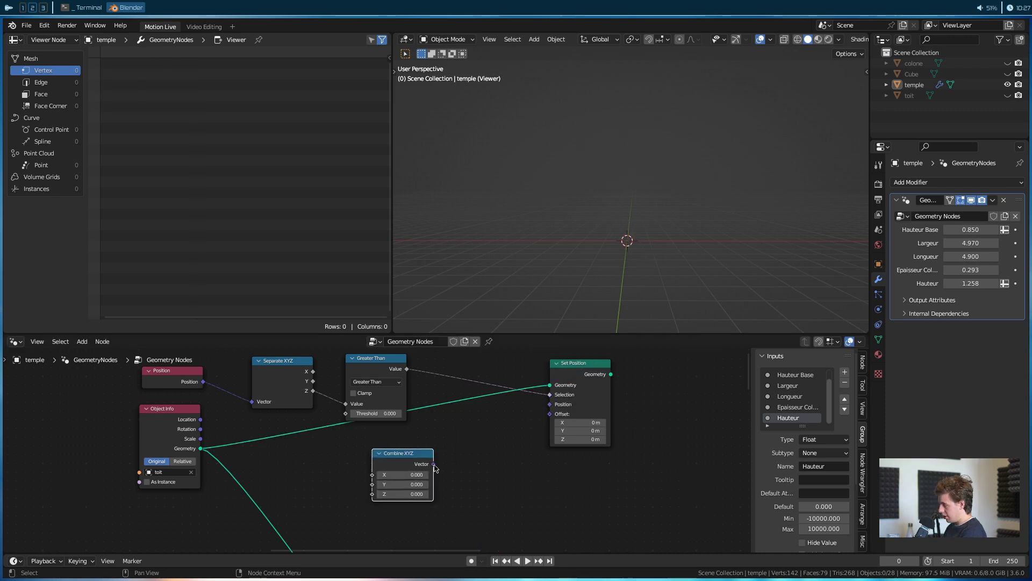
left_click_drag(434, 465, 549, 413)
left_click_drag(400, 453, 457, 429)
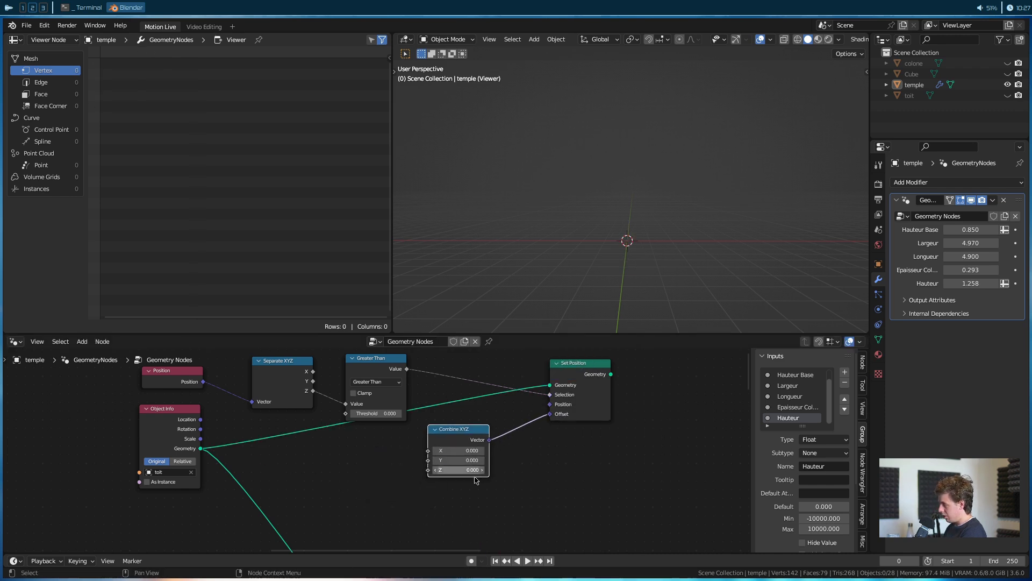
Preview the Set Position result and set the Z value of Combine XYZ to 2.200.
middle_click_drag(535, 465, 539, 449)
scroll(538, 449, "down", 4)
scroll(508, 438, "up", 3)
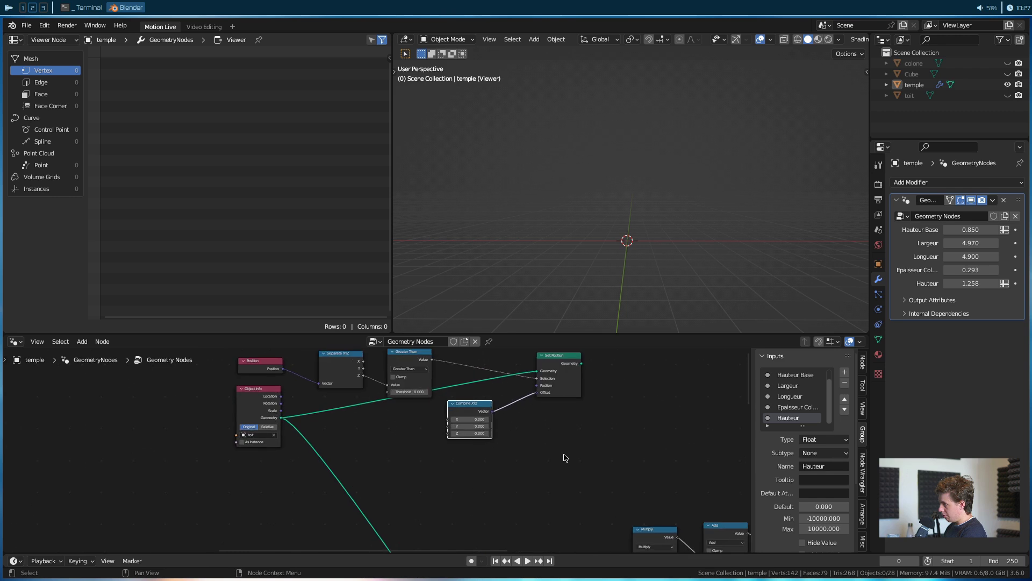
scroll(512, 454, "up", 2)
left_click(537, 395, "ctrl+shift")
scroll(484, 467, "up", 2)
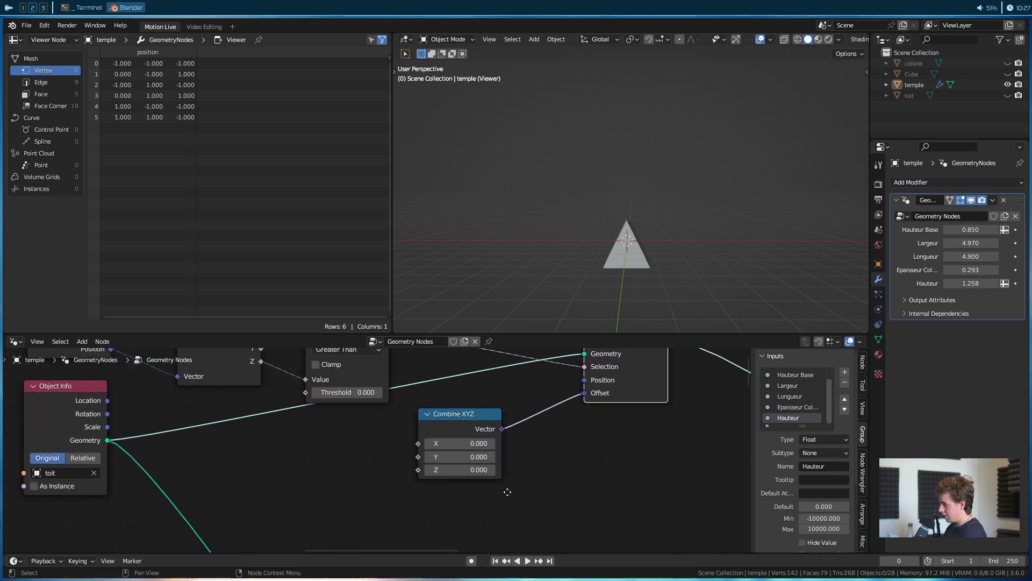
mouse_move(465, 478)
left_mouse_down()
mouse_move(484, 478)
mouse_move(455, 486)
left_mouse_up()
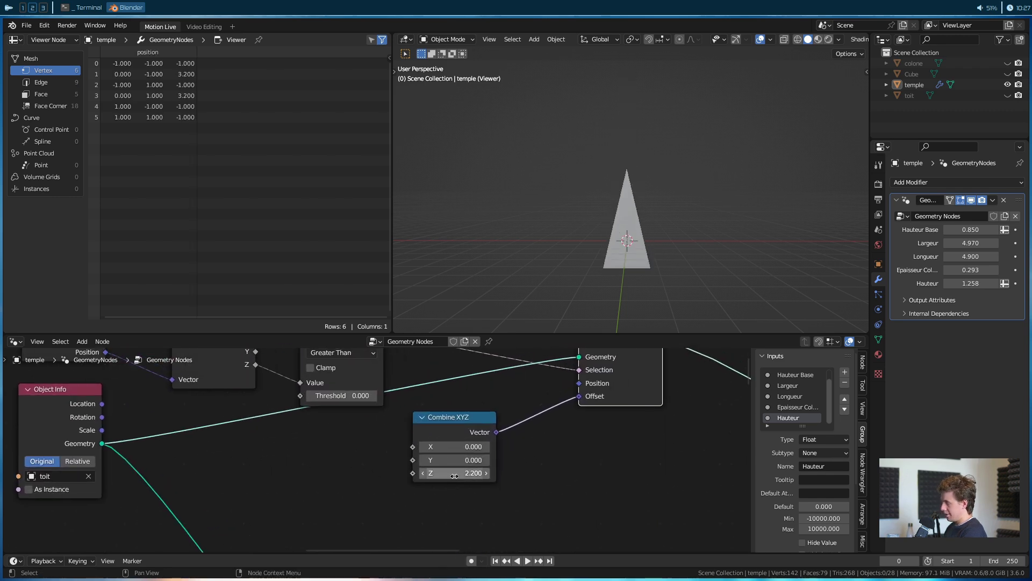
Expose the Z of Combine XYZ as a new Group Input parameter and rename it Hauteur Toit.
scroll(446, 496, "down", 6)
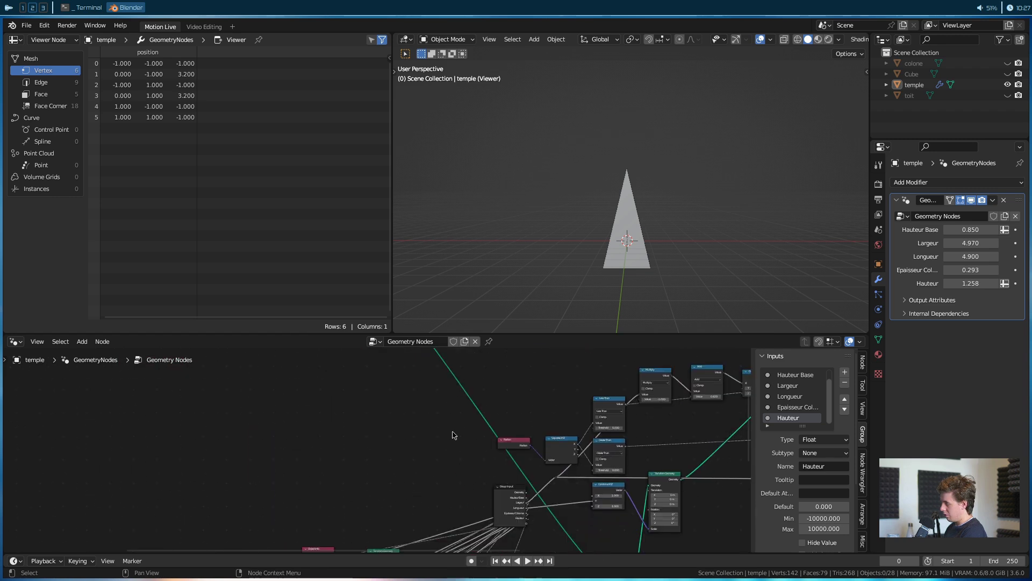
middle_click_drag(485, 407, 382, 377)
scroll(488, 449, "up", 3)
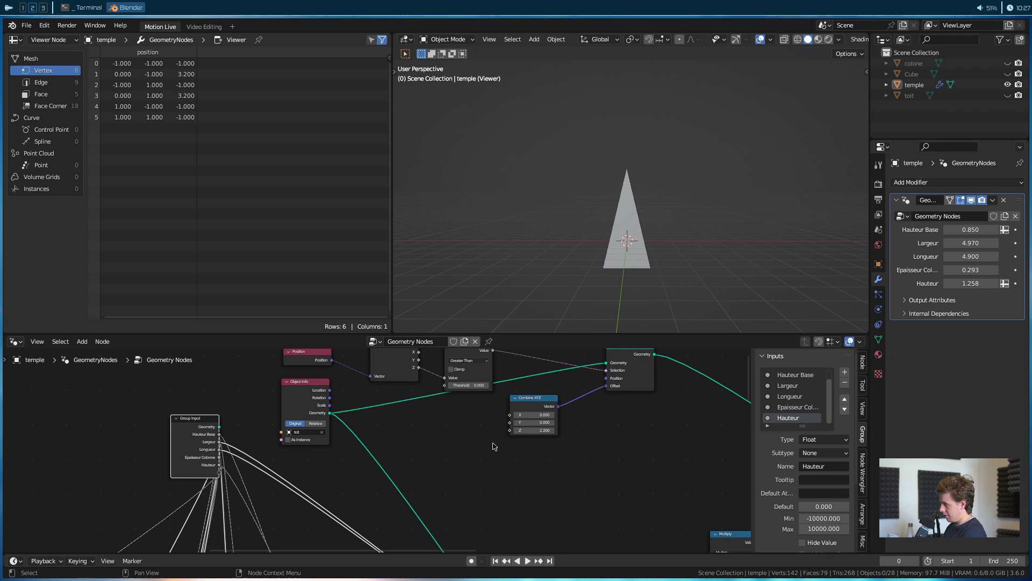
left_click_drag(509, 430, 220, 472)
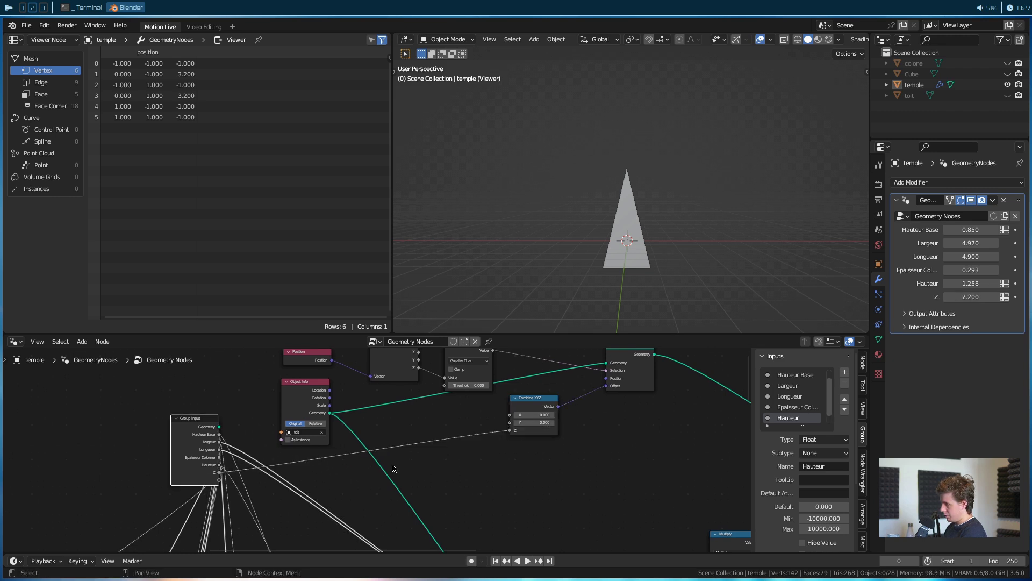
scroll(787, 408, "down", 1)
double_click(788, 417)
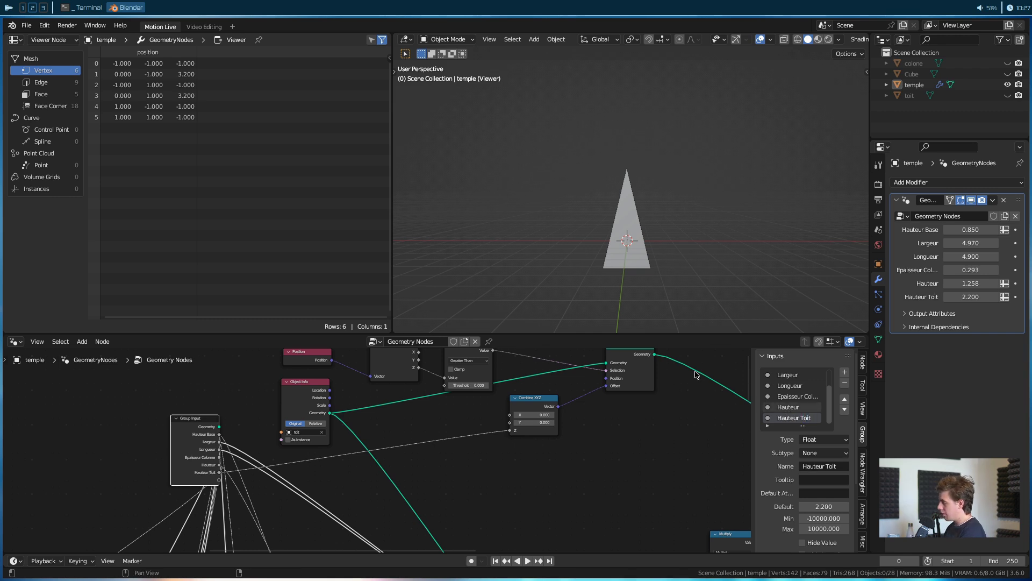
Link the new ridge Set Position's geometry into the roof chain's next Set Position, replacing the direct toit Object Info link.
scroll(498, 486, "down", 5)
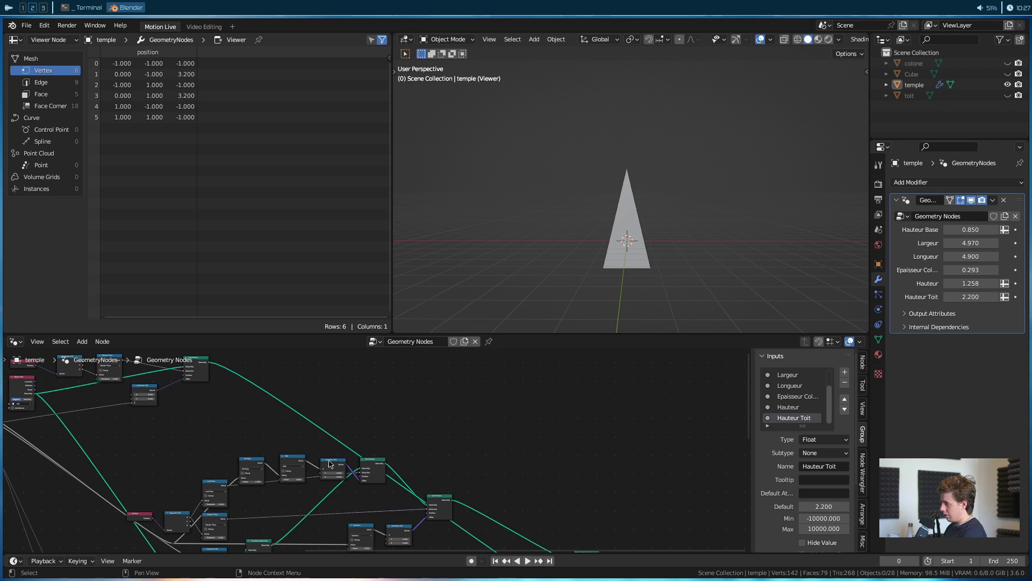
scroll(223, 421, "up", 2)
middle_click_drag(223, 422, 335, 412)
left_click_drag(334, 353, 270, 442)
middle_click_drag(270, 442, 322, 483)
scroll(400, 493, "down", 3)
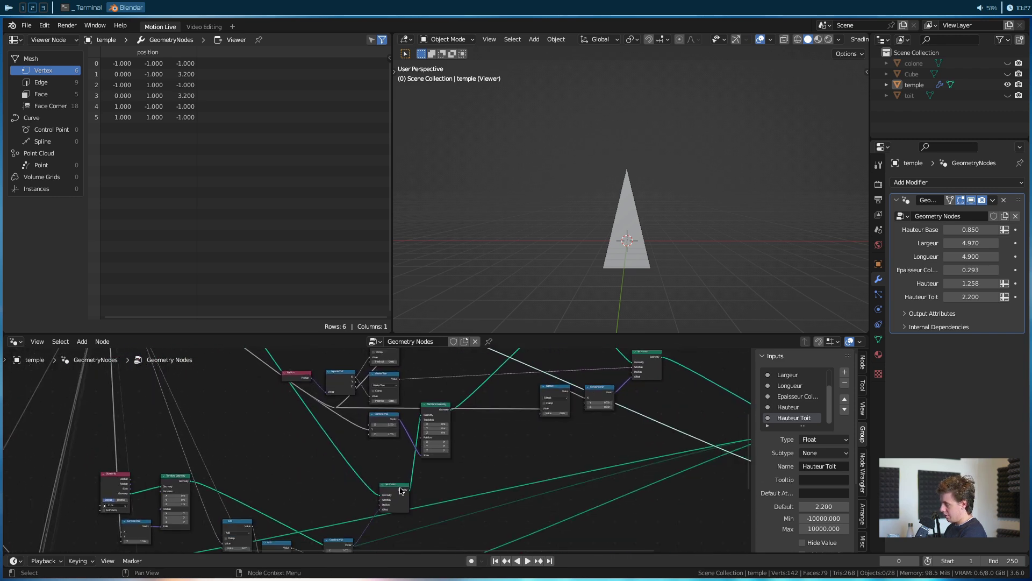
left_click_drag(353, 367, 384, 532)
scroll(501, 439, "right", 10)
scroll(502, 440, "down", 2)
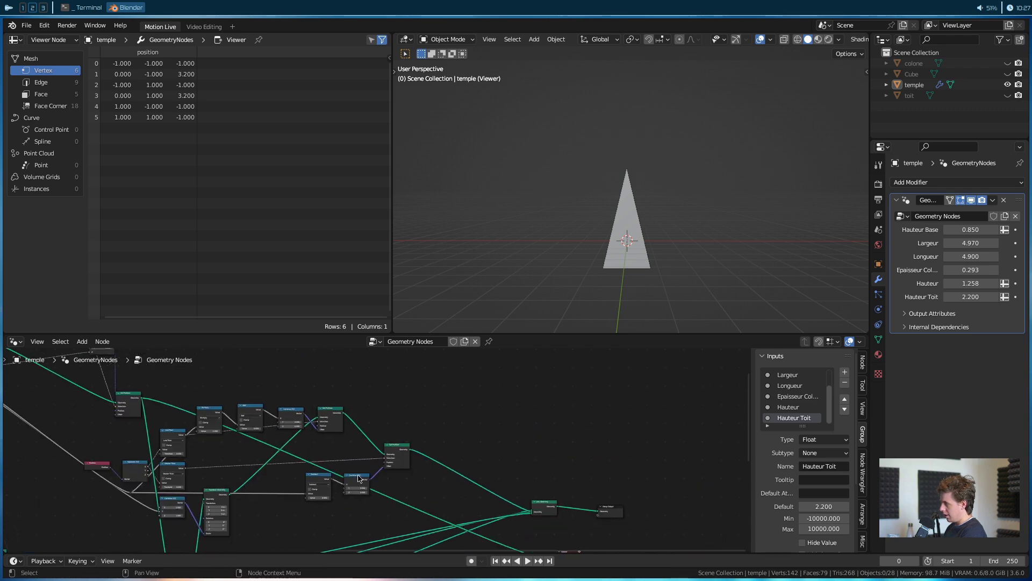
Preview the Join Geometry result and set the modifier's Hauteur Toit to 0.470 and Largeur to 6.510.
left_click(403, 428, "ctrl+shift")
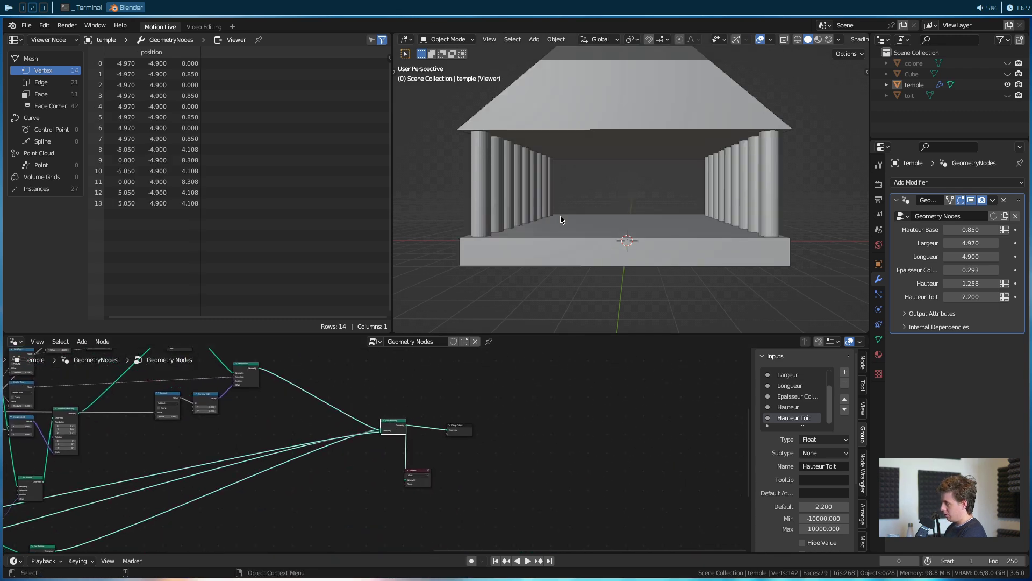
scroll(560, 220, "down", 5)
left_click_drag(970, 297, 946, 297)
left_click_drag(971, 243, 1002, 243)
left_click_drag(970, 297, 977, 297)
middle_click_drag(667, 212, 752, 214)
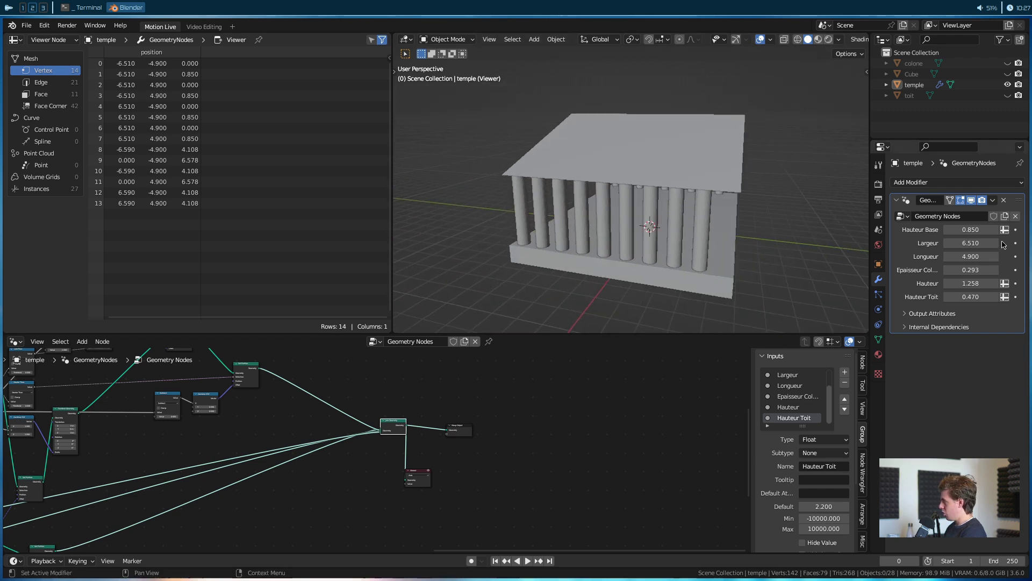
Set the temple's Longueur to 7.530 and its Largeur to 3.890.
left_click_drag(971, 243, 1023, 256)
middle_click_drag(618, 215, 665, 201)
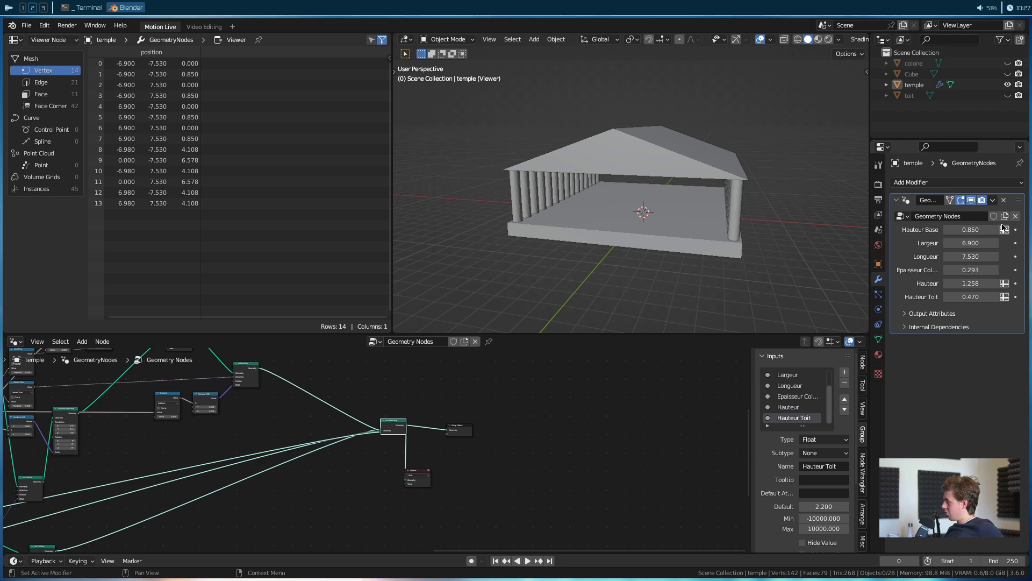
left_click_drag(971, 243, 865, 243)
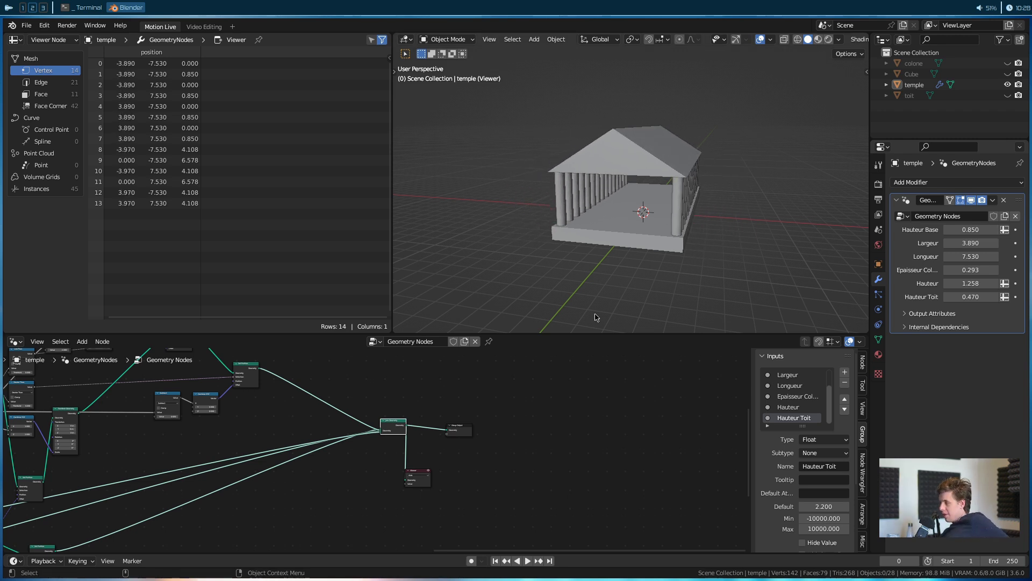
Reposition the Group Input node ahead of the rest of the node network.
scroll(260, 437, "down", 6)
middle_click_drag(260, 438, 581, 480)
scroll(354, 409, "down", 1)
middle_click_drag(328, 444, 427, 418)
key("g")
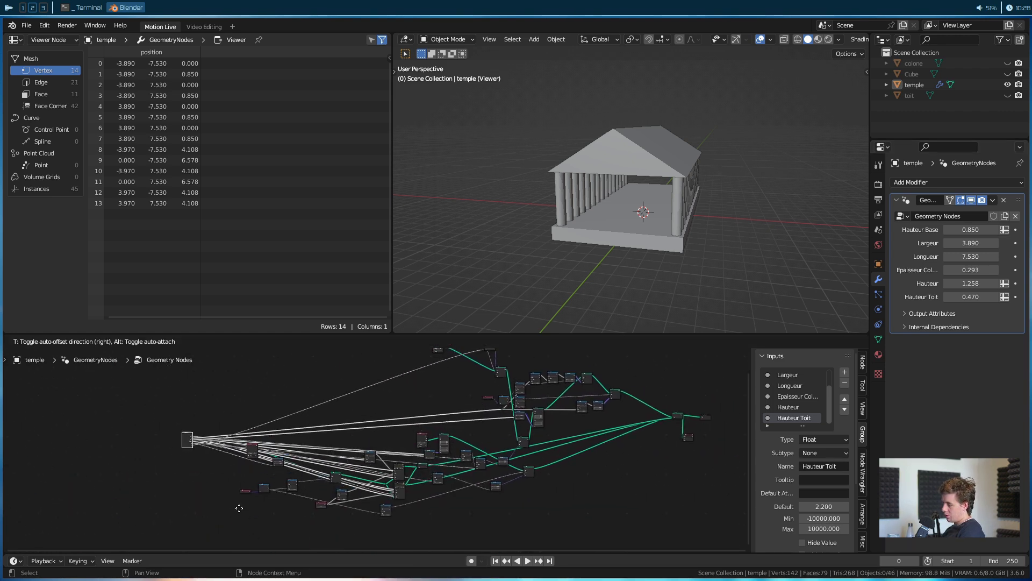
left_click(289, 497)
Select the group of roof ridge nodes and move it closer to the rest of the roof chain.
middle_click_drag(492, 515, 401, 573)
left_click_drag(309, 381, 450, 438)
key("g")
left_click(390, 487)
left_click(524, 507)
middle_click_drag(525, 508, 517, 467)
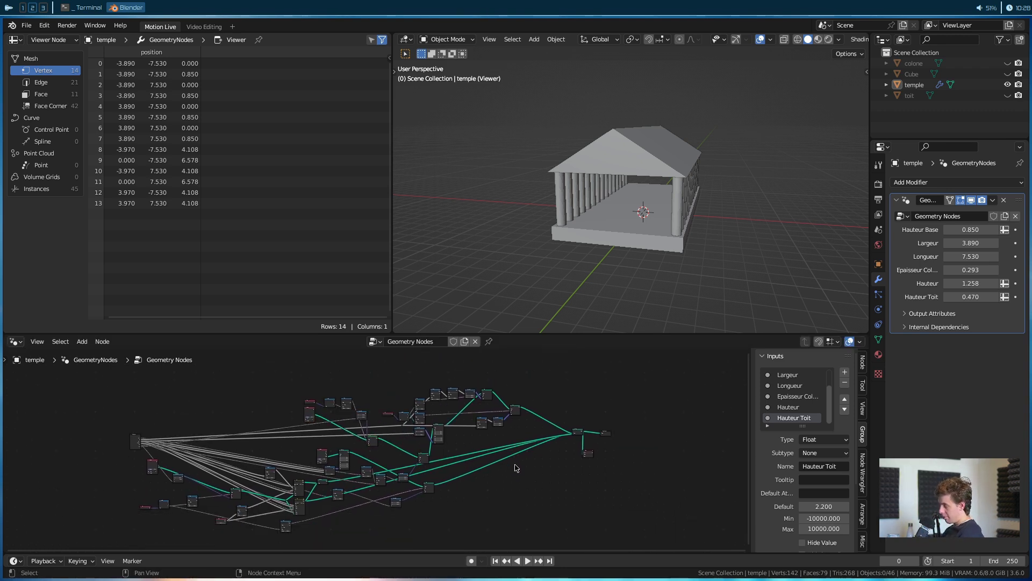
Place the Viewer node just below the Group Output node.
scroll(603, 489, "up", 2)
middle_click_drag(603, 489, 451, 493)
left_click_drag(443, 487, 468, 471)
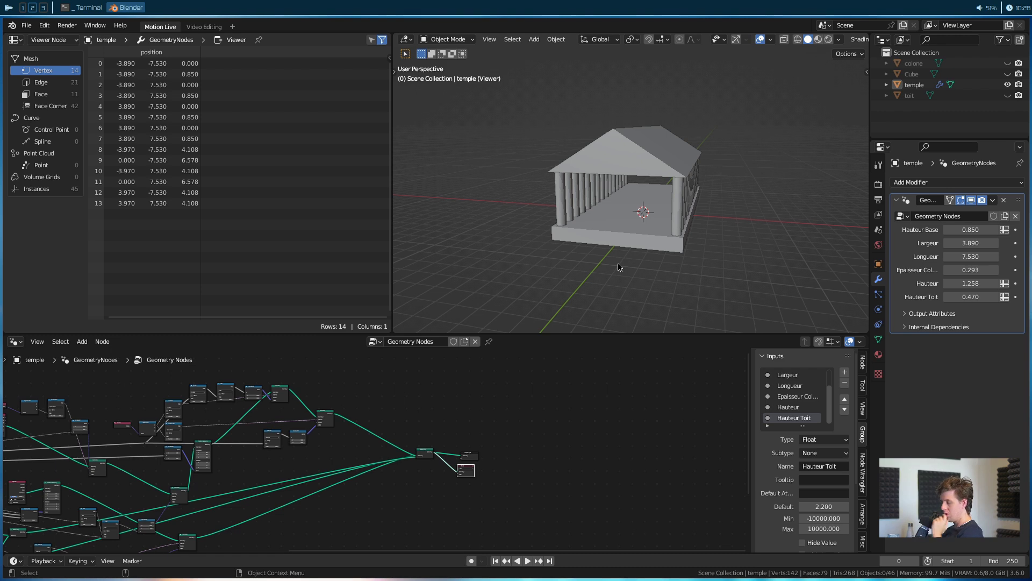
Examine the assembled temple's base, columns and roof edges from close up and from a distance.
scroll(624, 266, "up", 5)
scroll(655, 262, "down", 3)
middle_click_drag(655, 262, 667, 224)
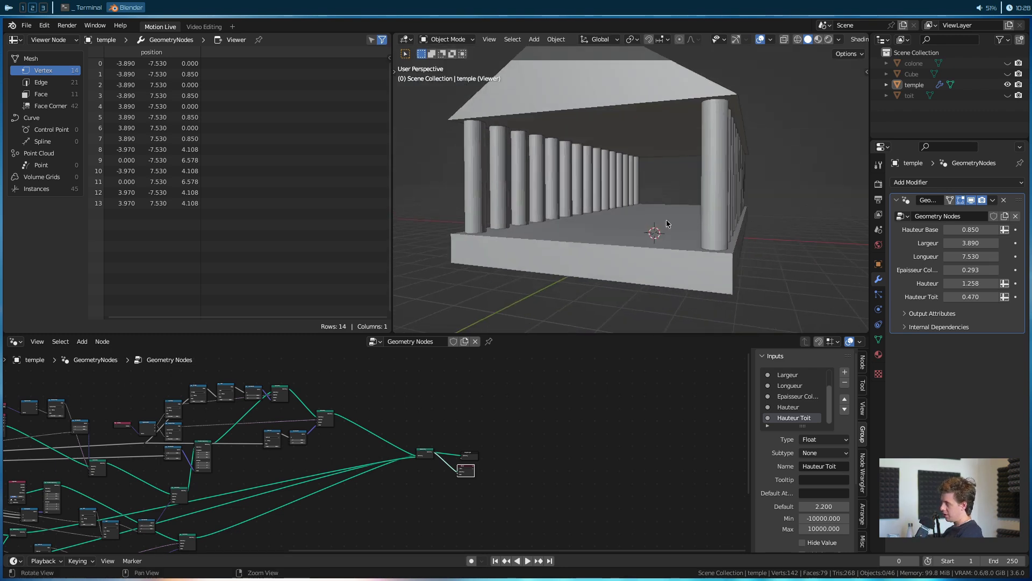
left_click(718, 110)
left_click(801, 227)
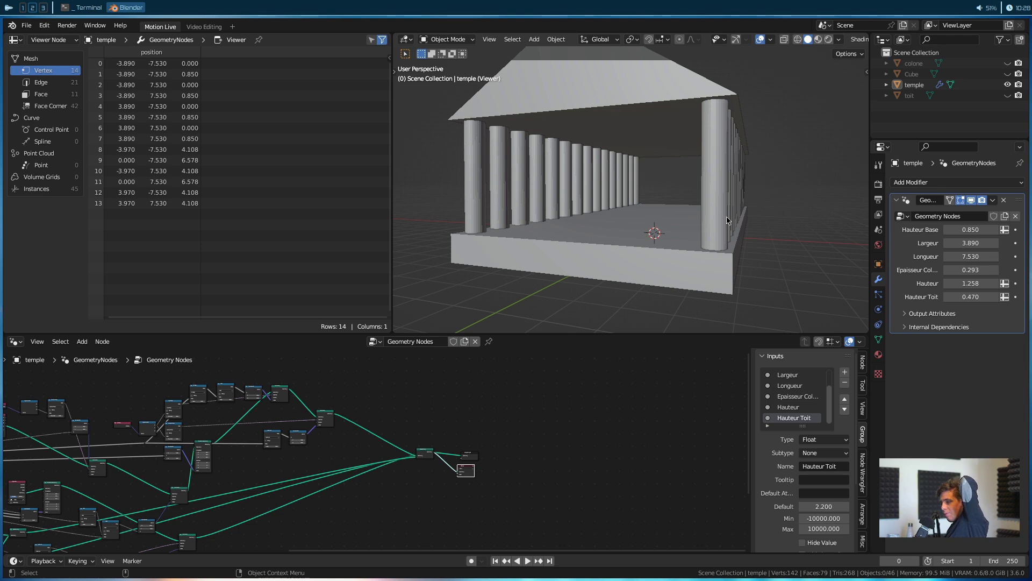
scroll(691, 182, "down", 5)
middle_click_drag(684, 172, 695, 196)
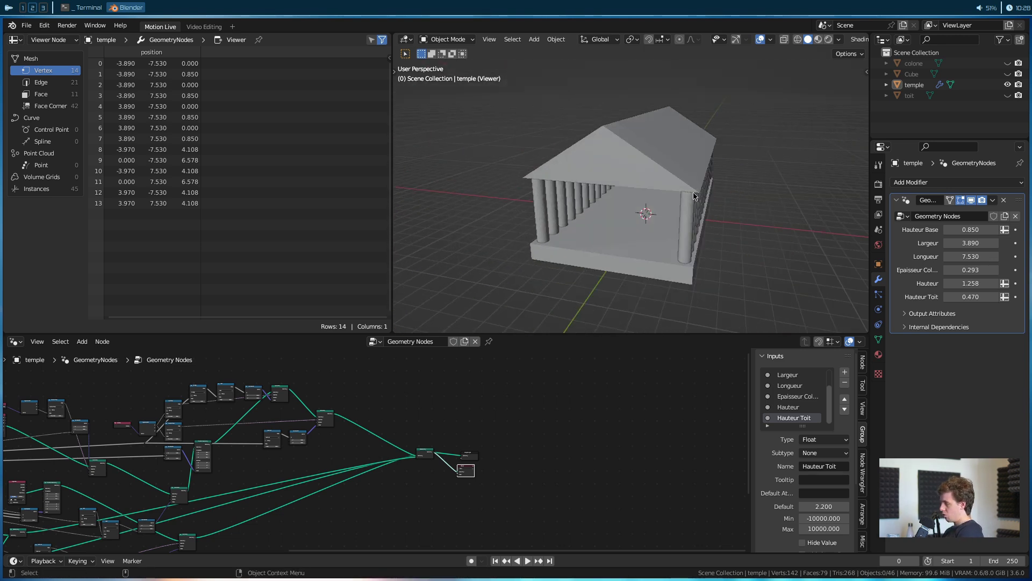